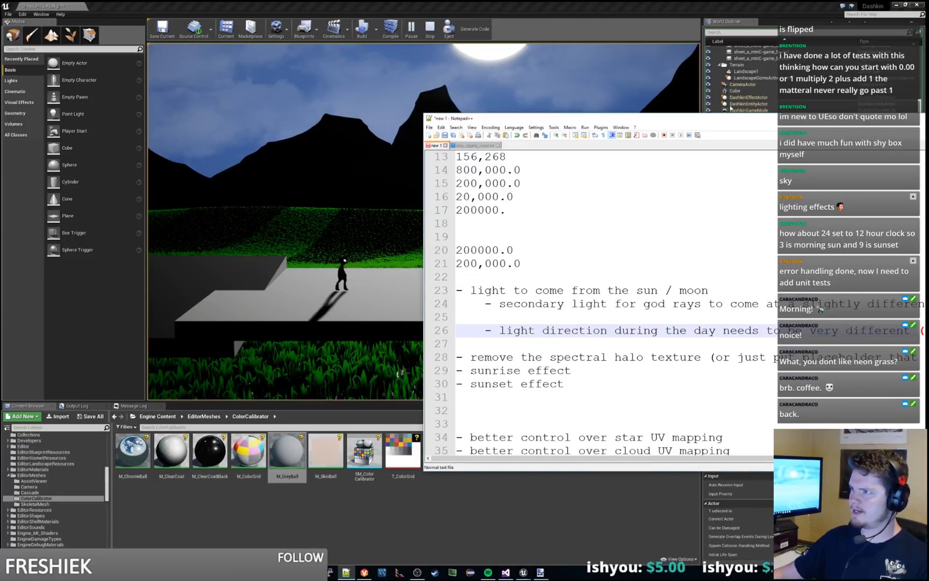
Step: Move the notes window off the level view and set TestSkyBox's Time Of Day to 0 in the running game
left_click_drag(739, 118, 928, 129)
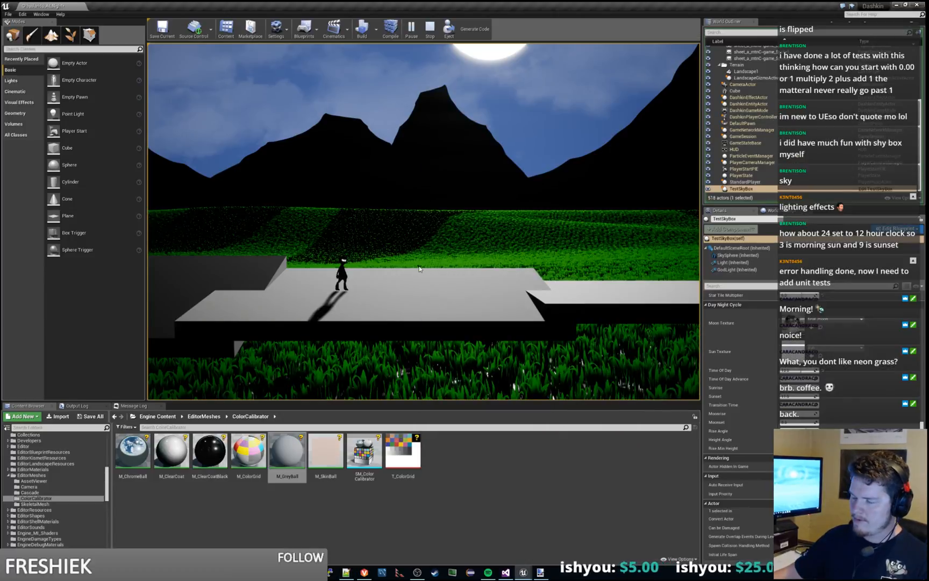
key("d")
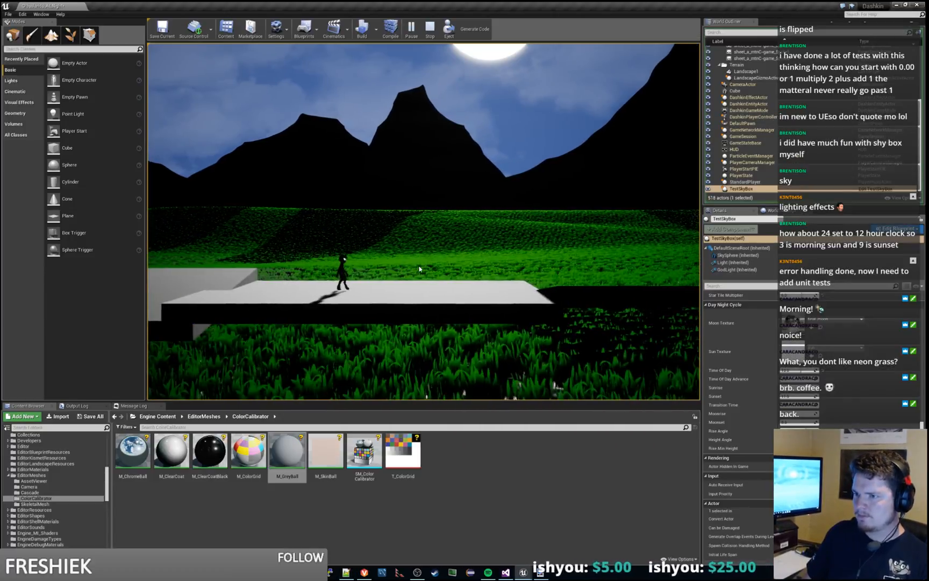
key("a")
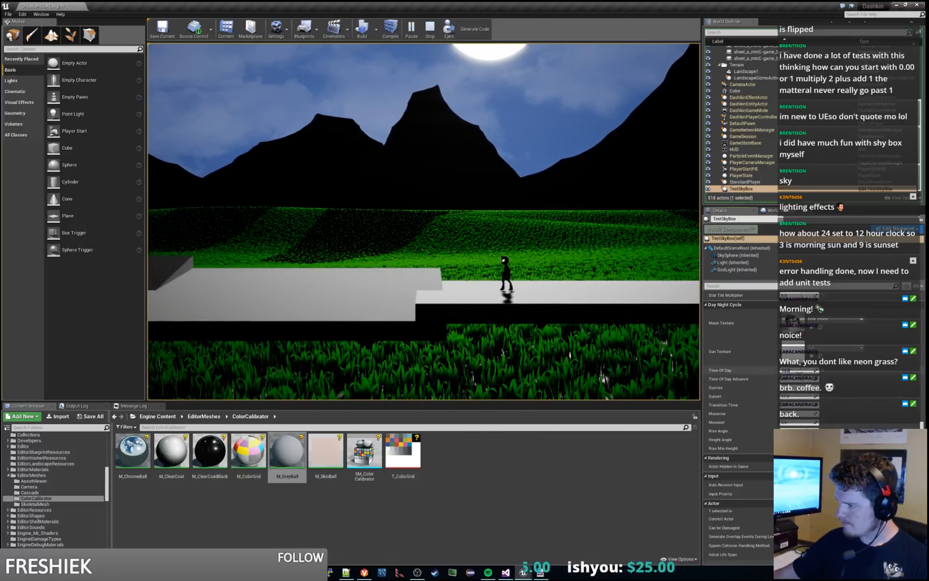
type("0")
key("Return")
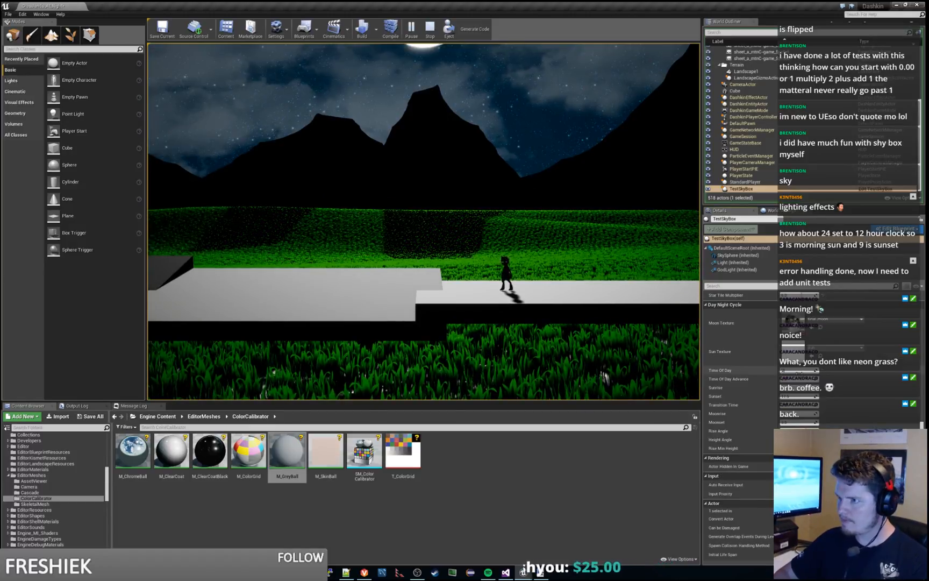
Step: Walk the character back and forth across the floor platforms to examine the moonlight and cast shadows
key("a")
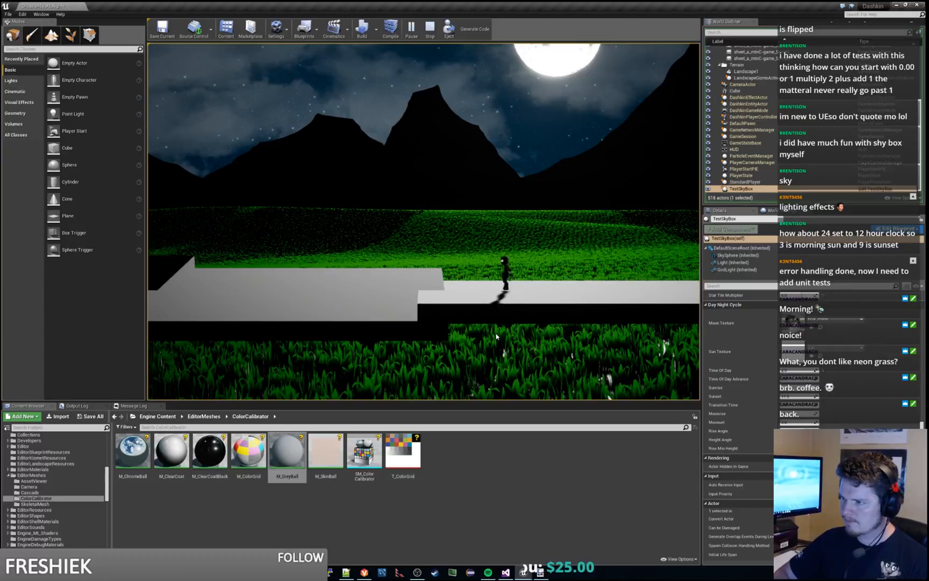
key("d")
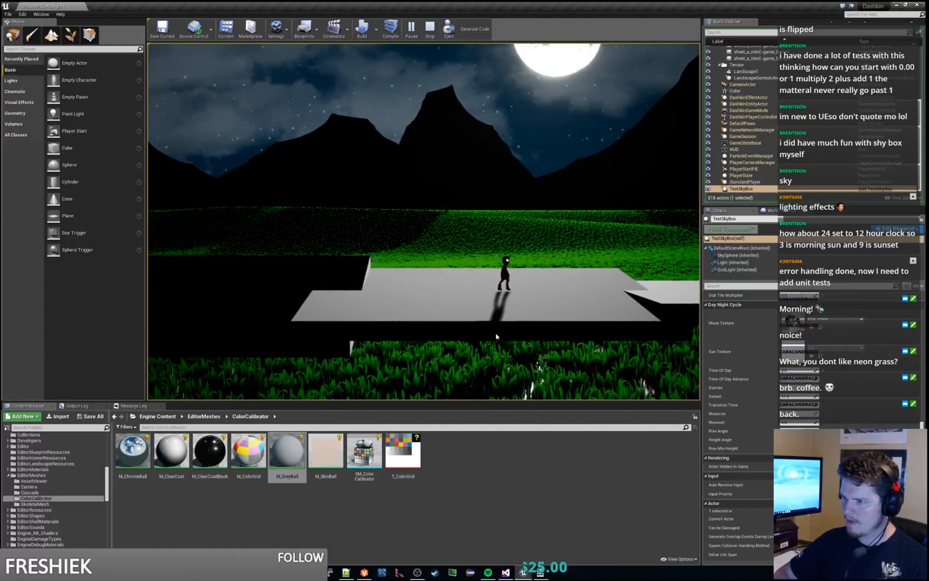
key("d")
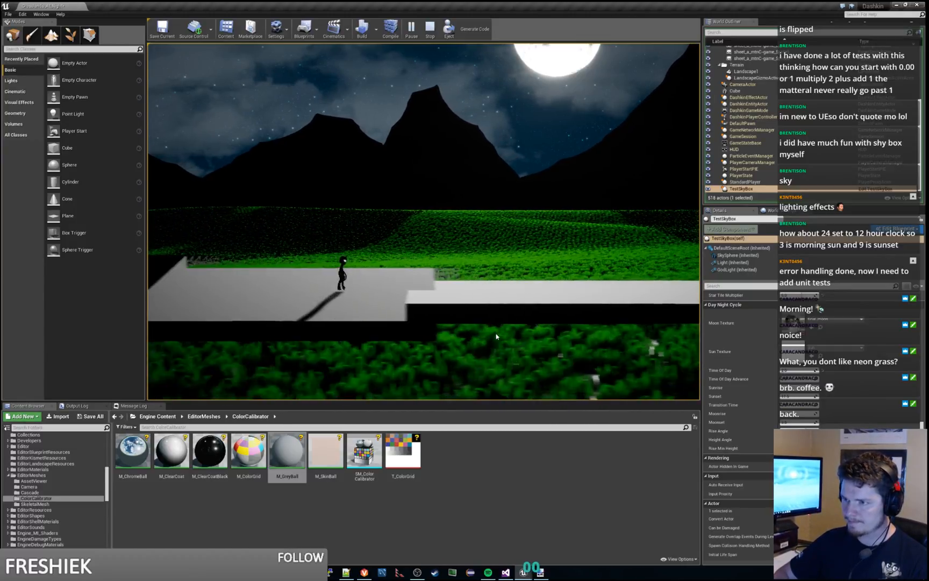
key("d")
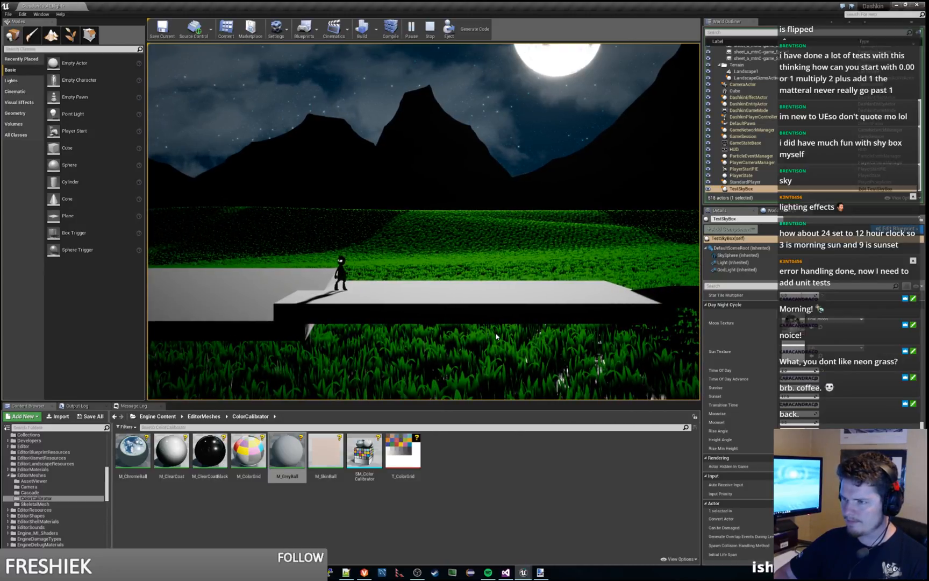
key("d")
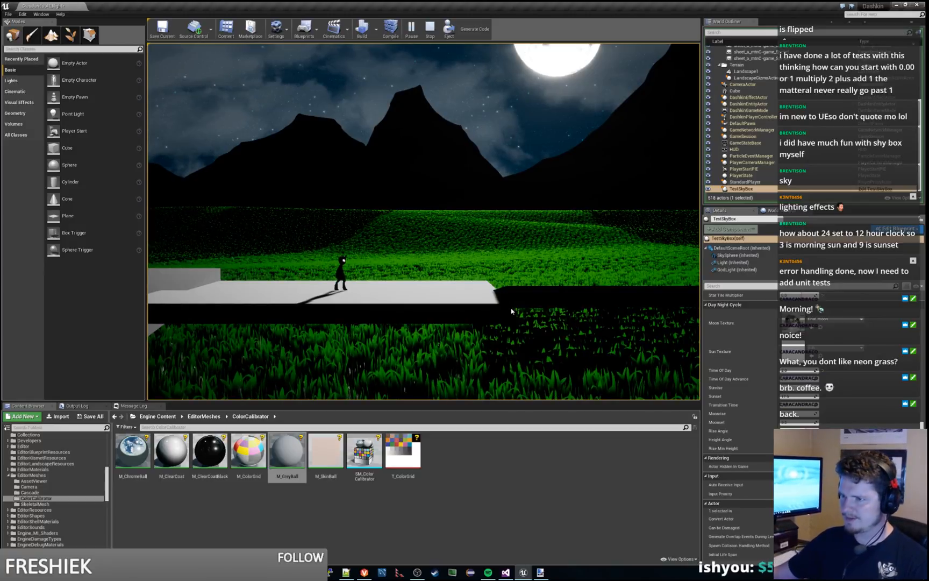
Step: Stop the play session and fly the level view over the grass field beside the floor platforms
key("Escape")
key("s")
right_click_drag(423, 221, 269, 245)
left_click_drag(269, 245, 221, 243)
key("d")
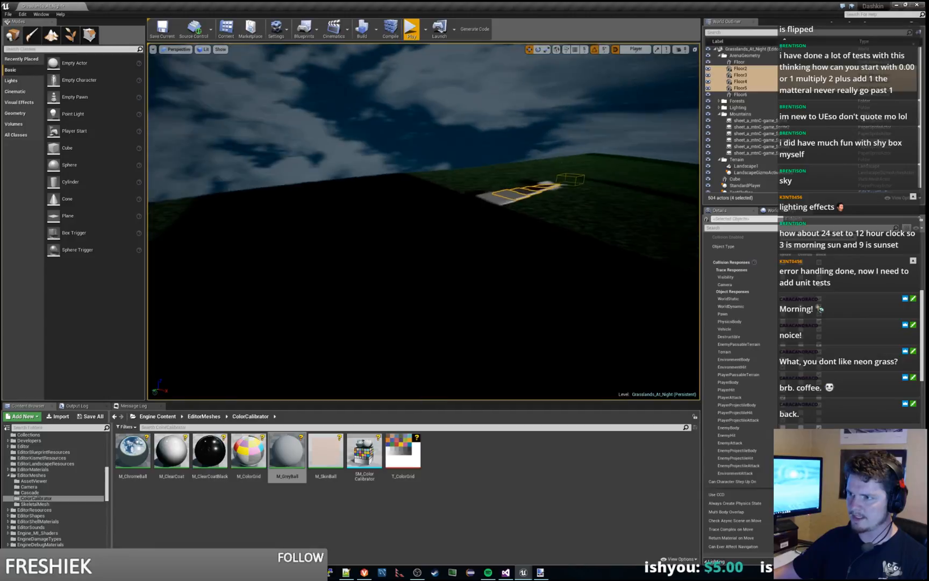
right_click_drag(220, 243, 280, 234)
key("s")
key("w")
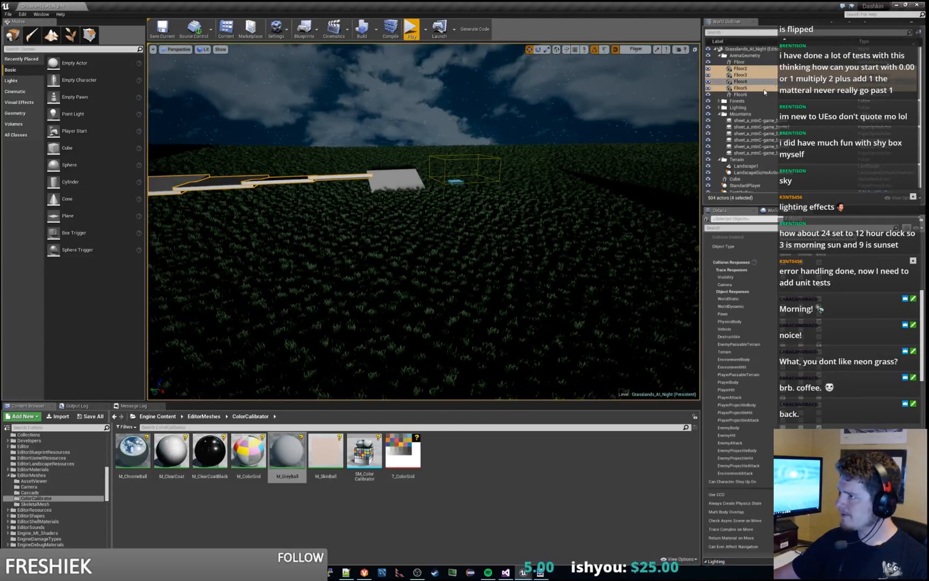
Step: Collapse the ArenaGeometry and Mountains folders and select the TestSkyBox actor
left_click(722, 56)
left_click(719, 56)
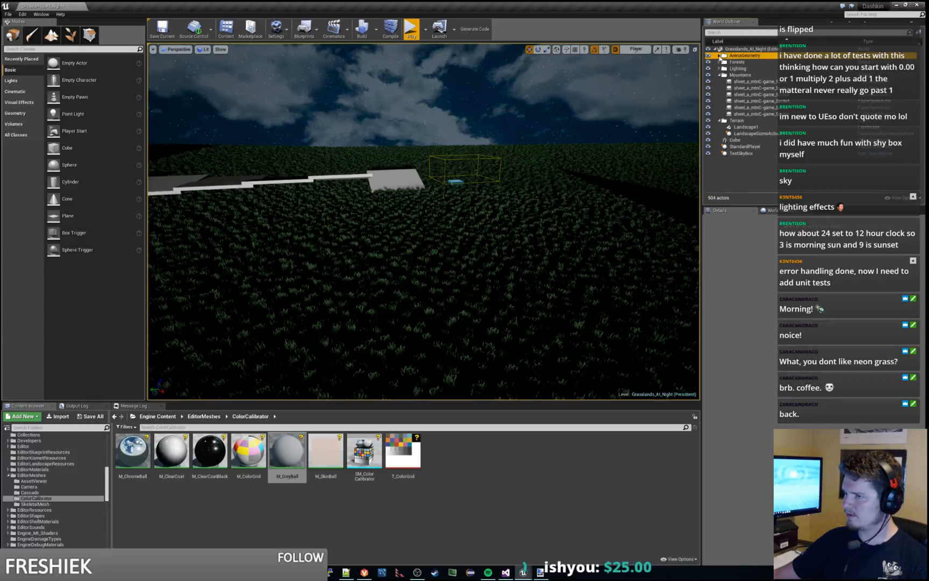
left_click(720, 74)
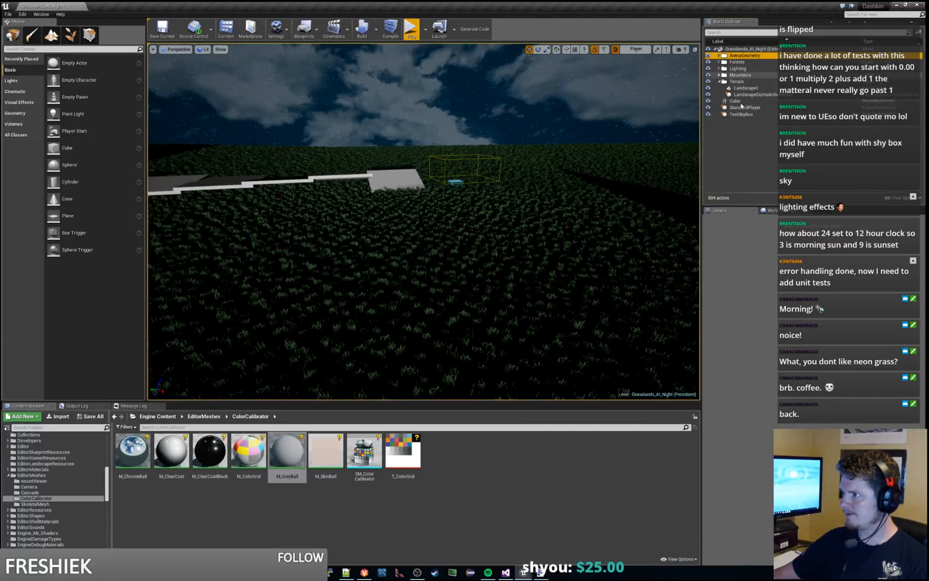
left_click(748, 114)
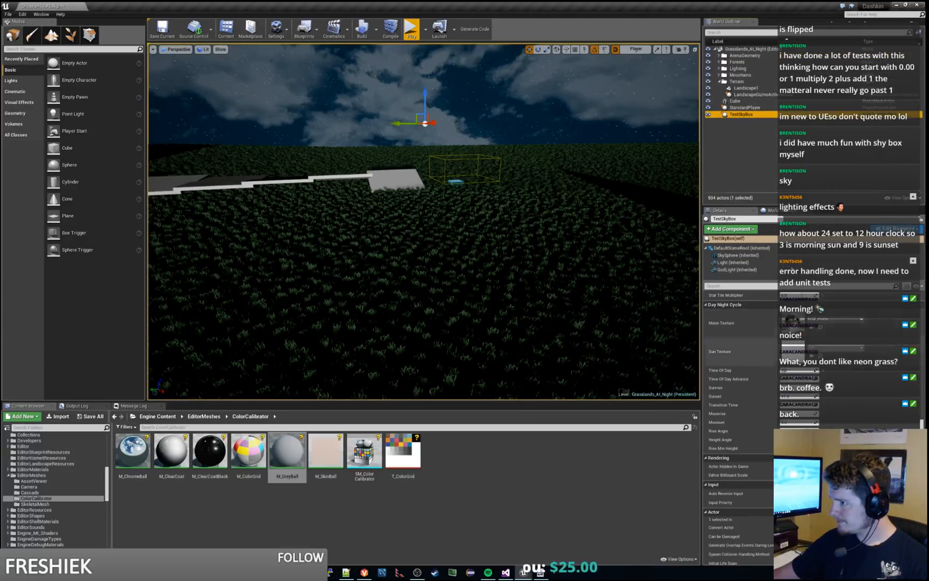
Step: Review TestSkyBox's cloud, celestial, sky and day-night properties, and reduce the intensity of its Light component
scroll(850, 376, "up", 10)
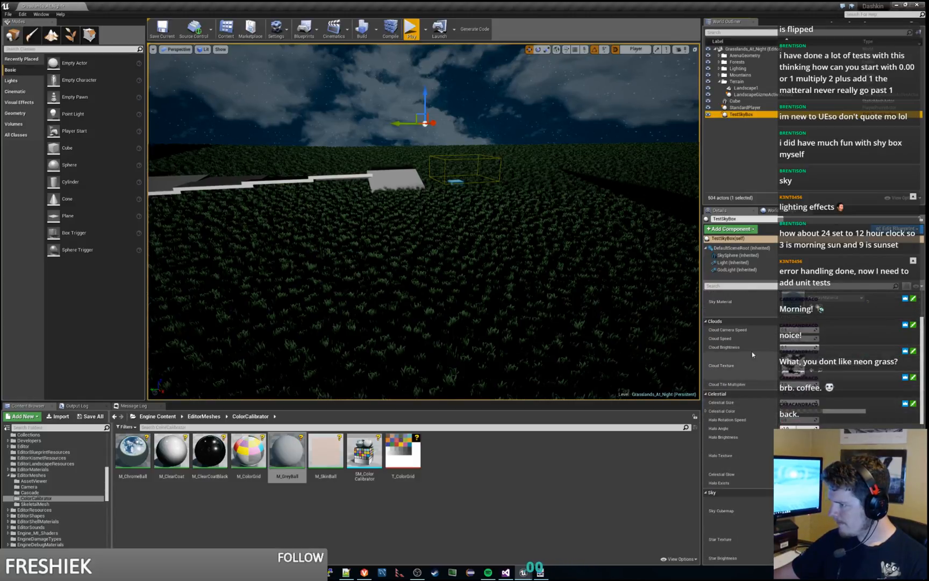
scroll(752, 354, "up", 3)
scroll(859, 364, "down", 3)
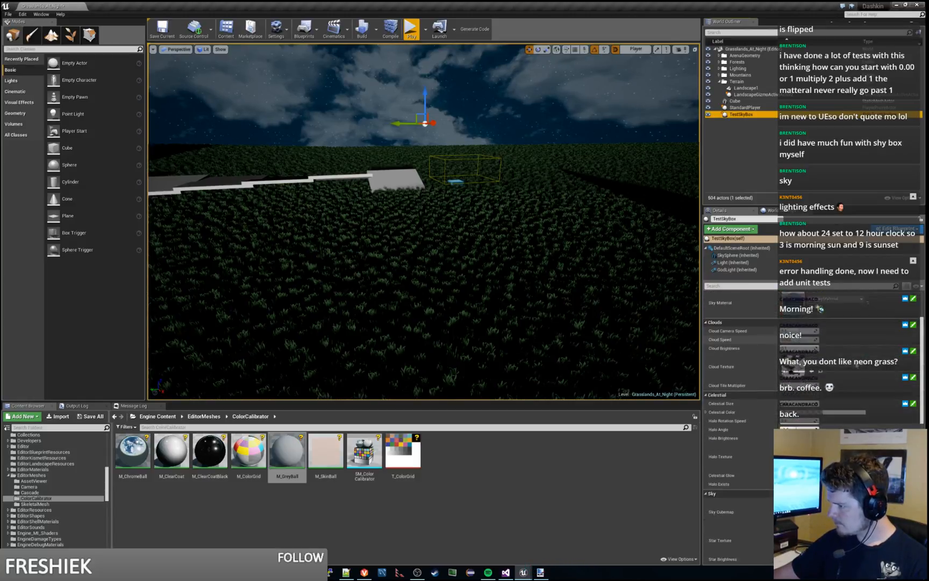
scroll(861, 363, "down", 1)
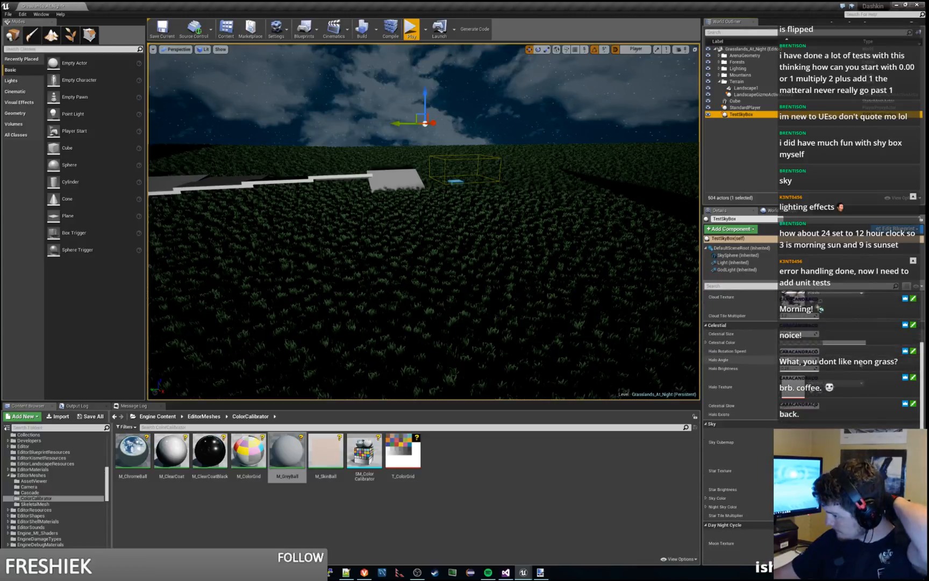
scroll(861, 364, "down", 2)
scroll(861, 366, "down", 2)
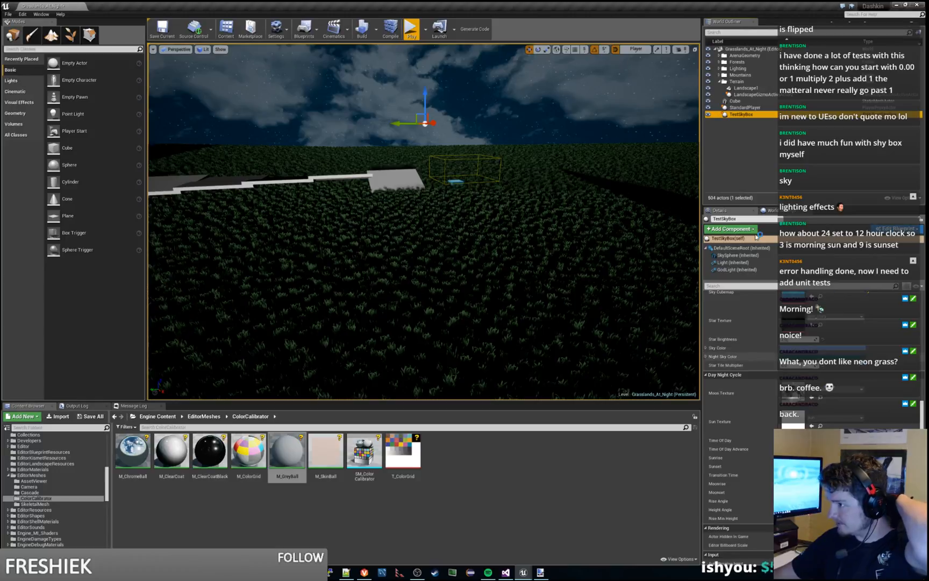
left_click(733, 262)
scroll(836, 412, "up", 6)
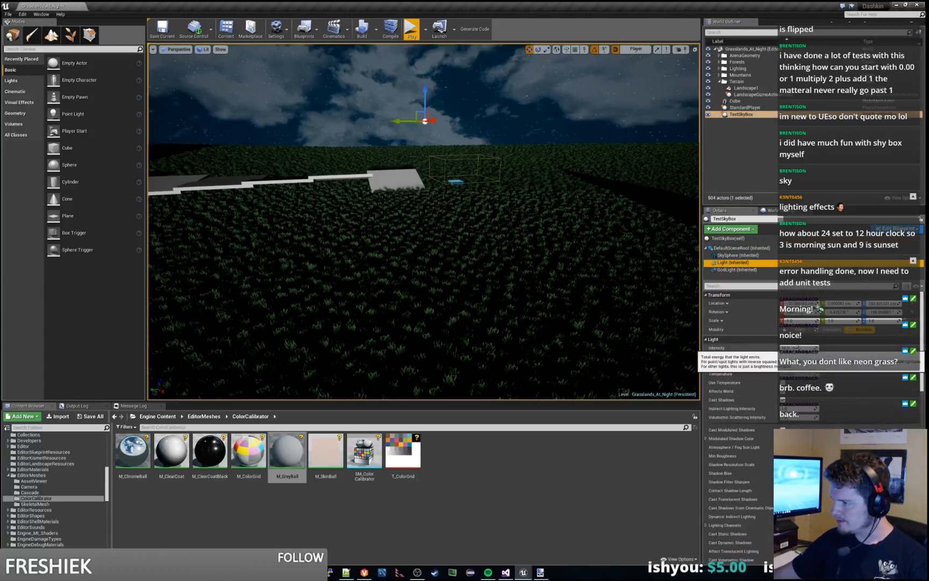
left_click_drag(800, 348, 784, 348)
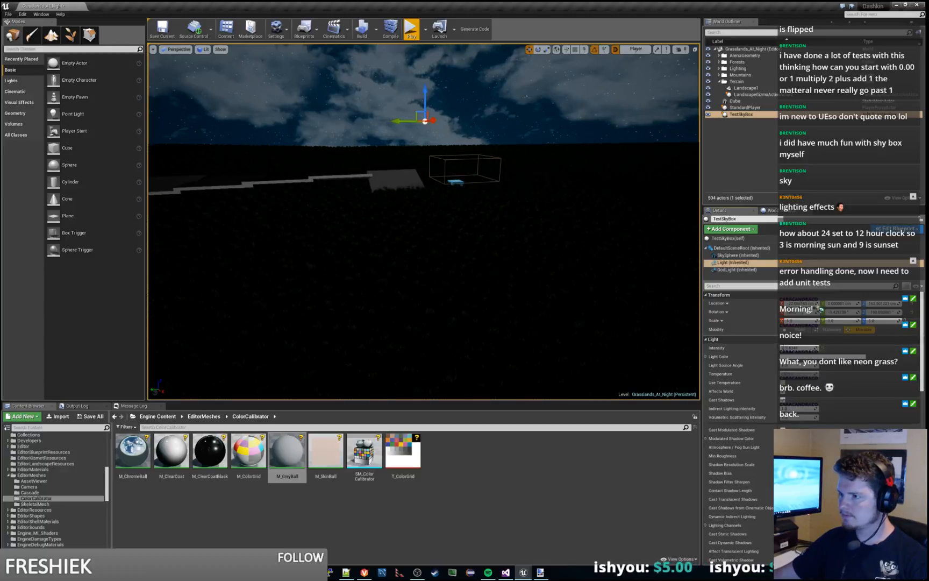
Step: Face the moon above the mountains and raise the intensity of TestSkyBox's Light component
right_click_drag(423, 222, 675, 245)
key("s")
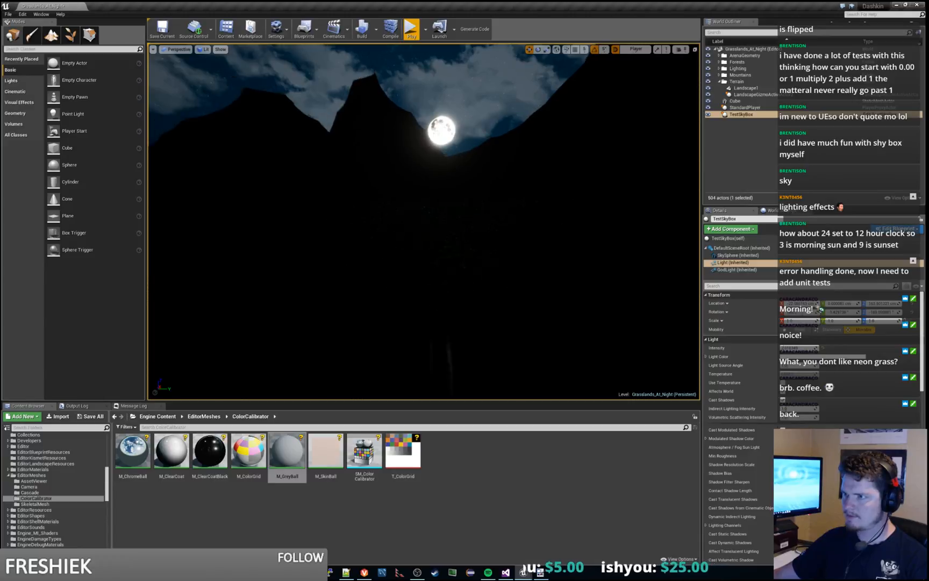
key("s")
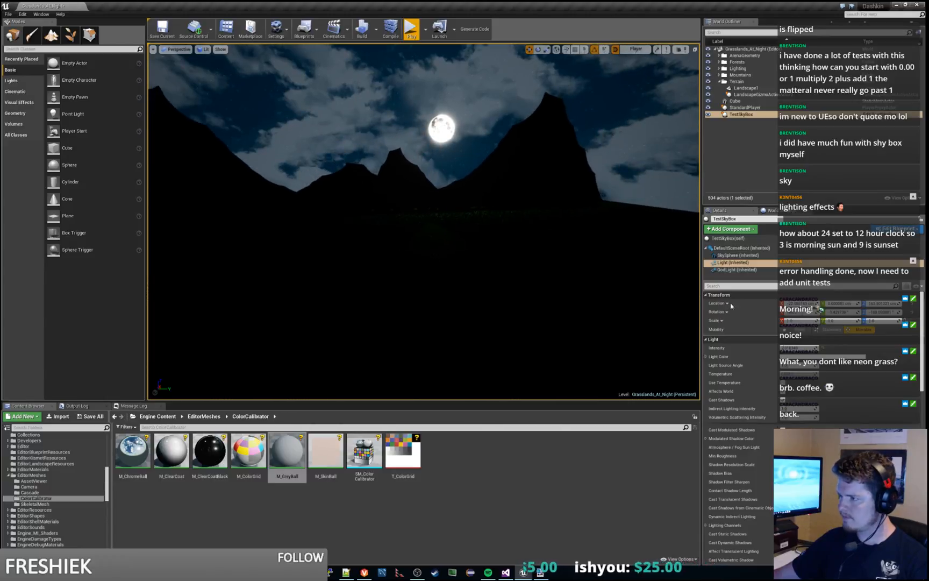
left_click_drag(798, 348, 808, 347)
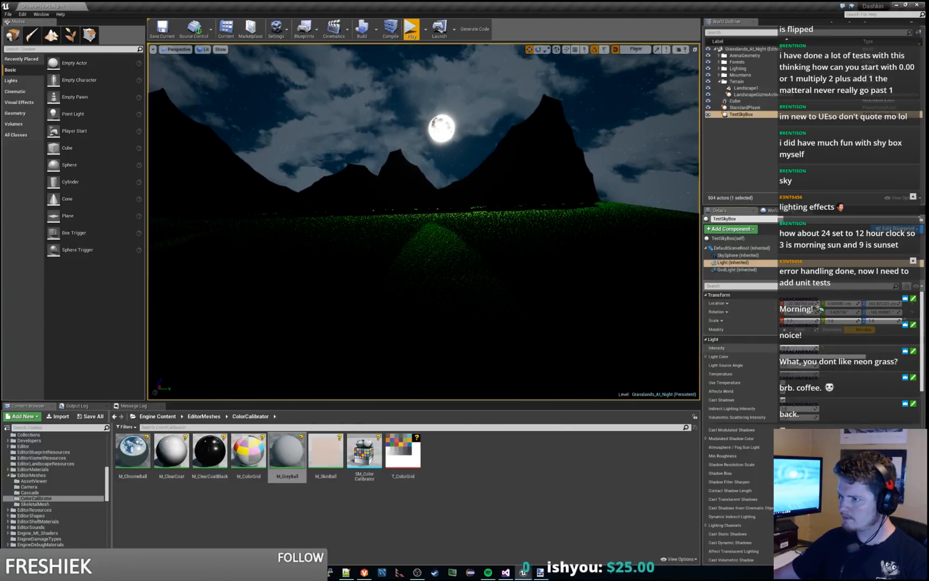
Step: Examine the moonlit grass up close and reselect the TestSkyBox actor to show its own properties
right_click_drag(424, 221, 220, 311)
key("s")
key("w")
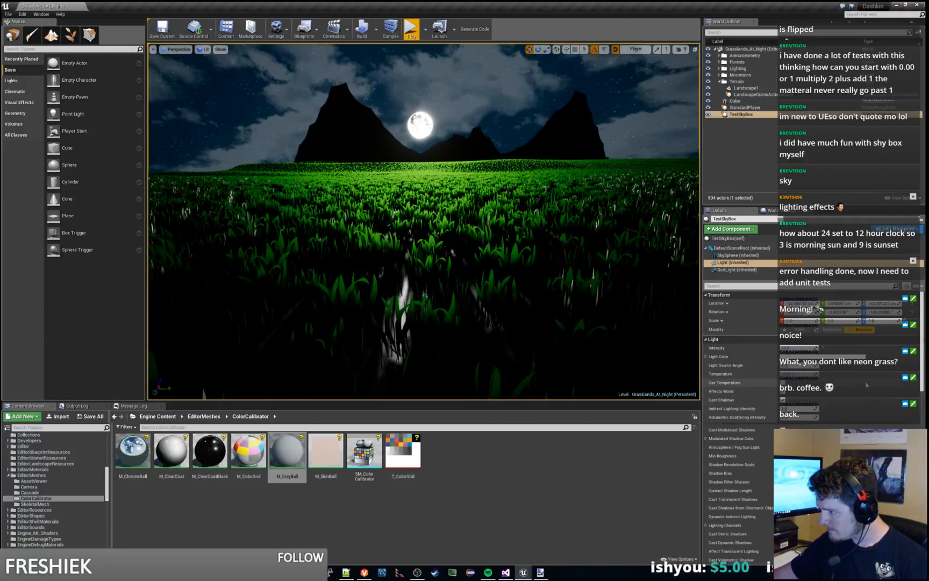
left_click(750, 114)
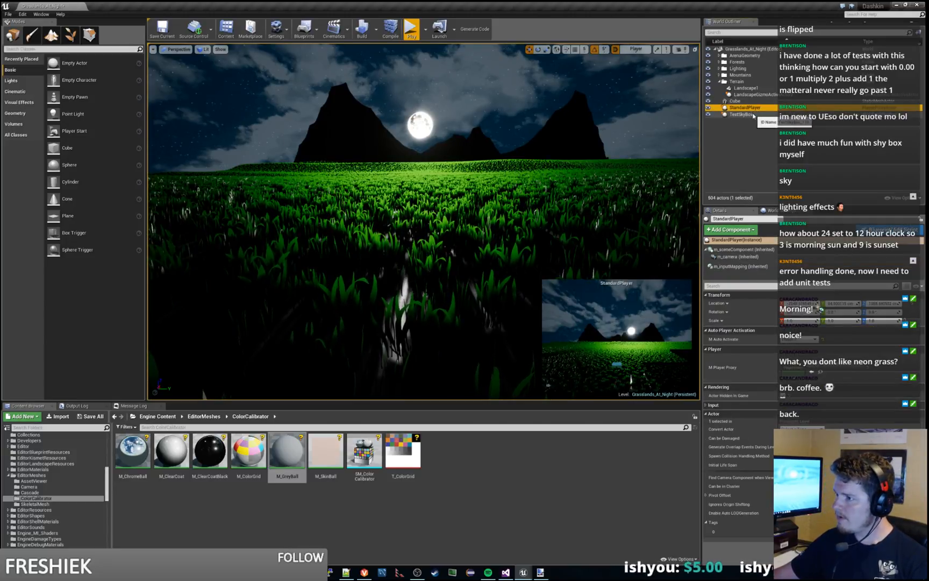
scroll(855, 386, "down", 3)
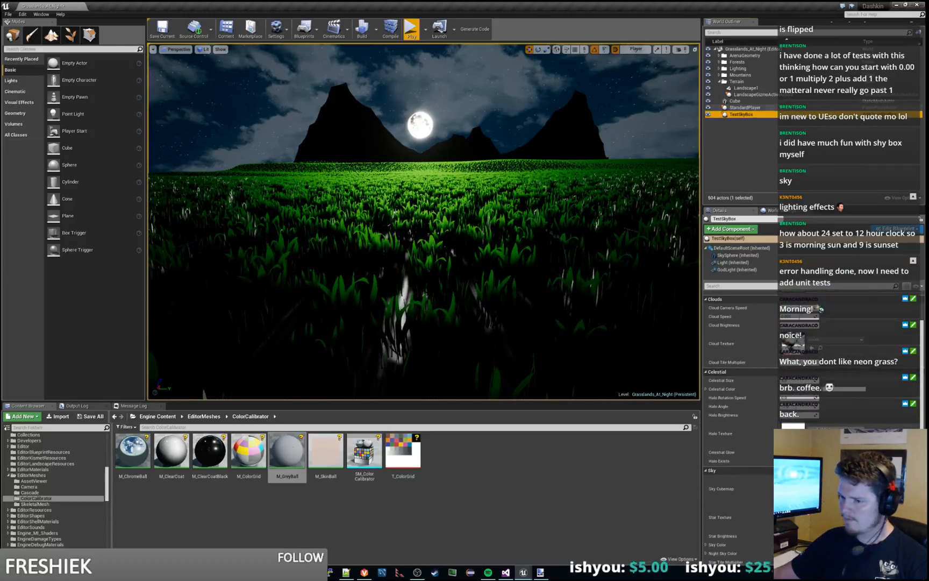
Step: Browse the project content to the Sky folder inside TestContent
left_click(8, 475)
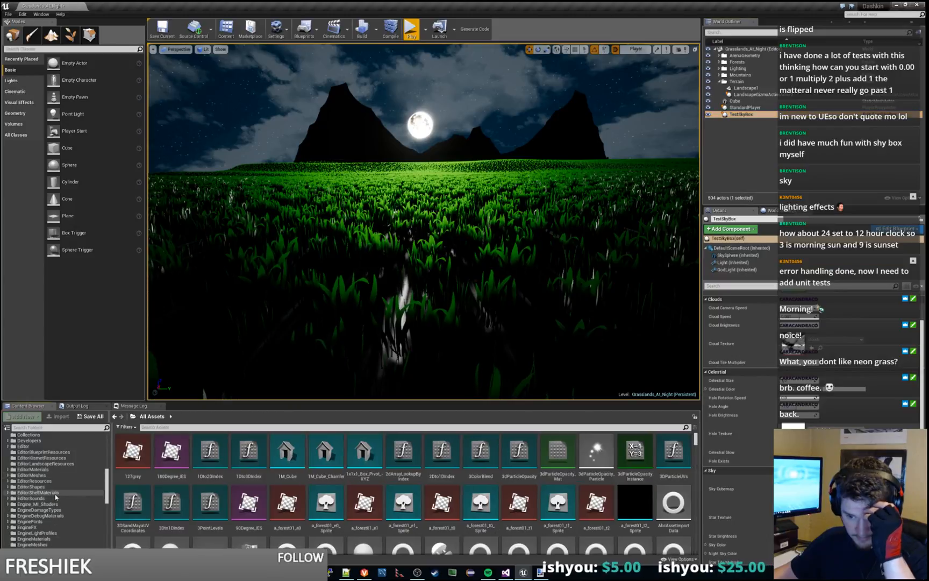
scroll(56, 497, "up", 10)
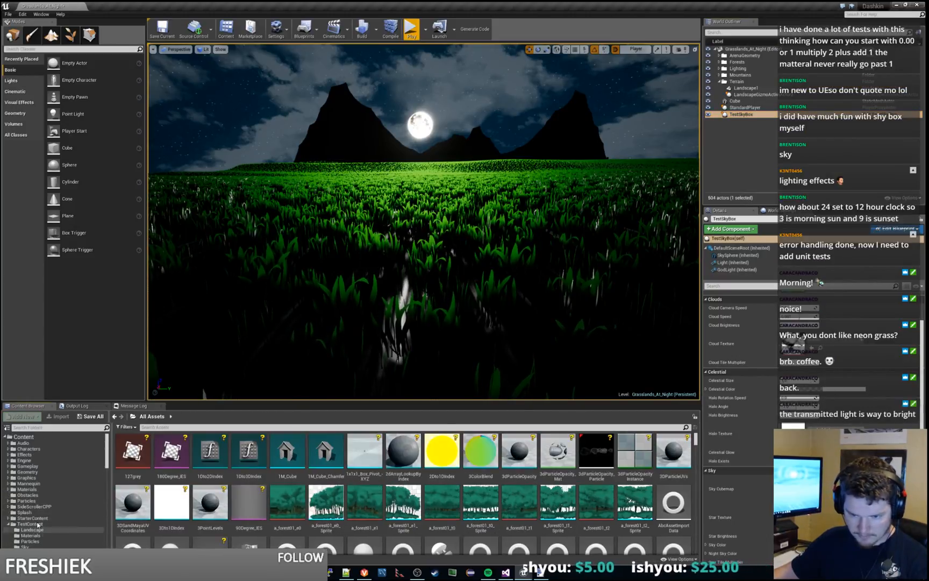
left_click(37, 524)
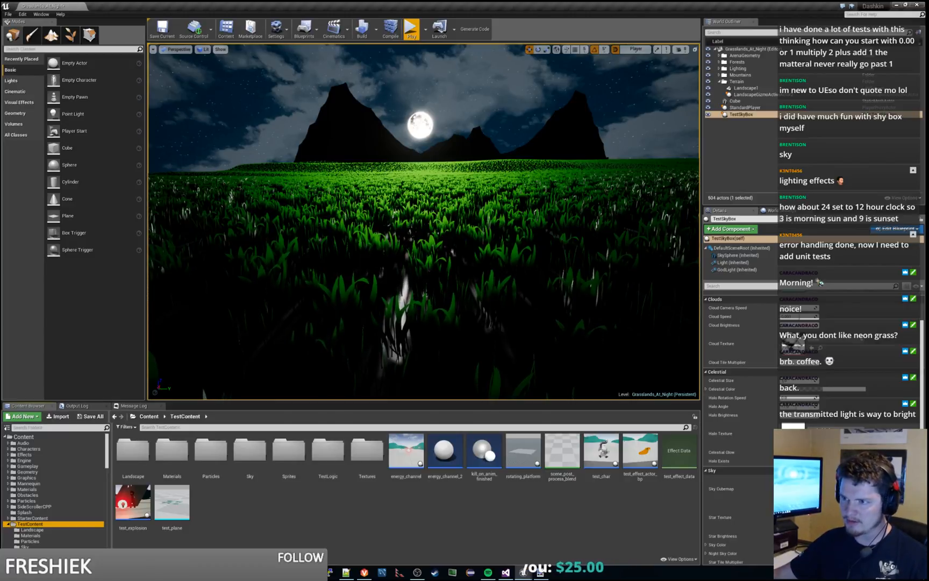
left_click(32, 518)
left_click(31, 523)
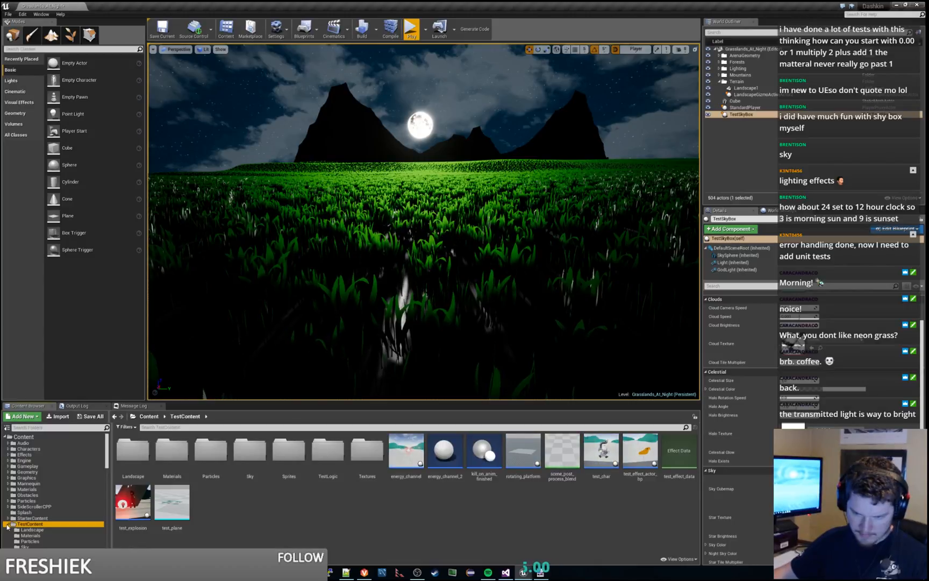
left_click(24, 546)
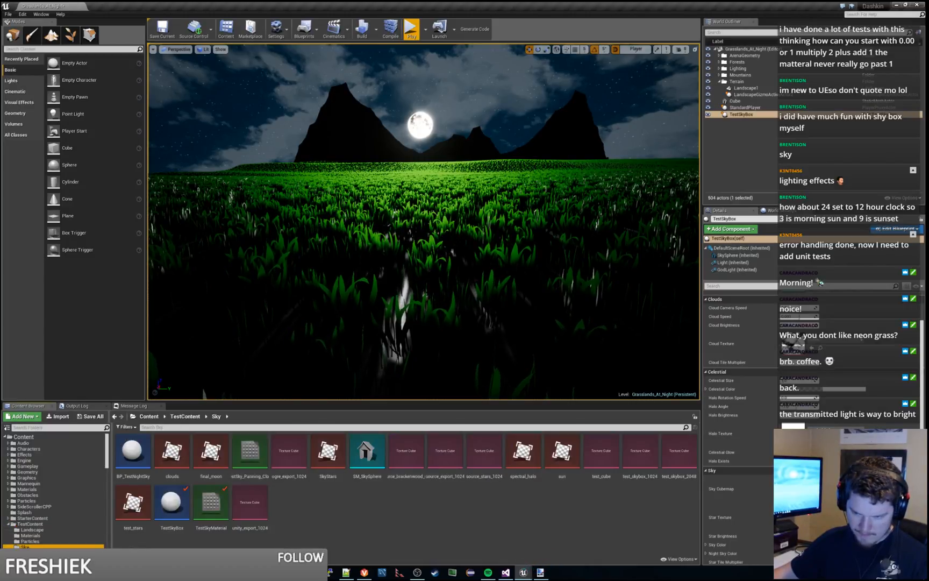
Step: Open the Test_Grass grass type and Test_Grass_Material from TestContent's Landscape folder
scroll(37, 486, "down", 3)
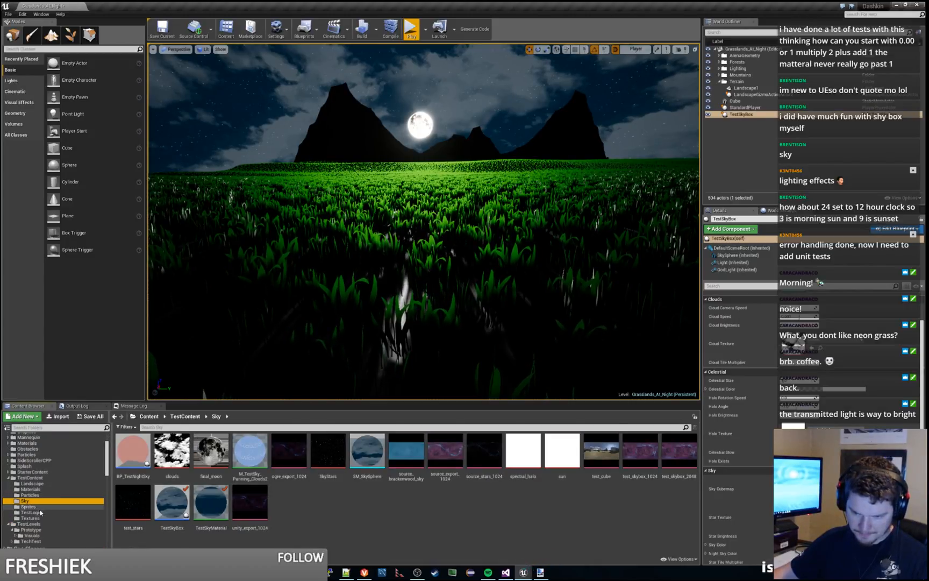
left_click(37, 484)
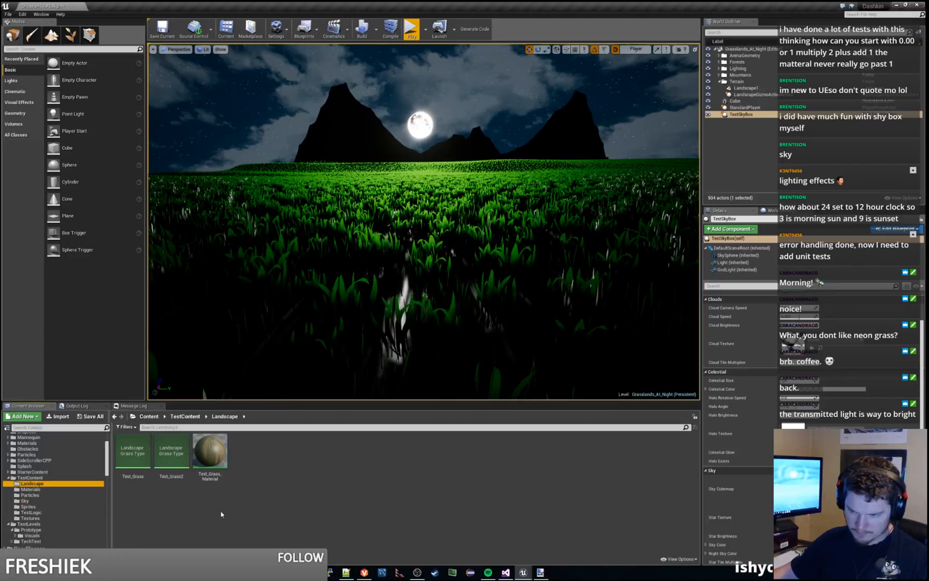
left_click(131, 452)
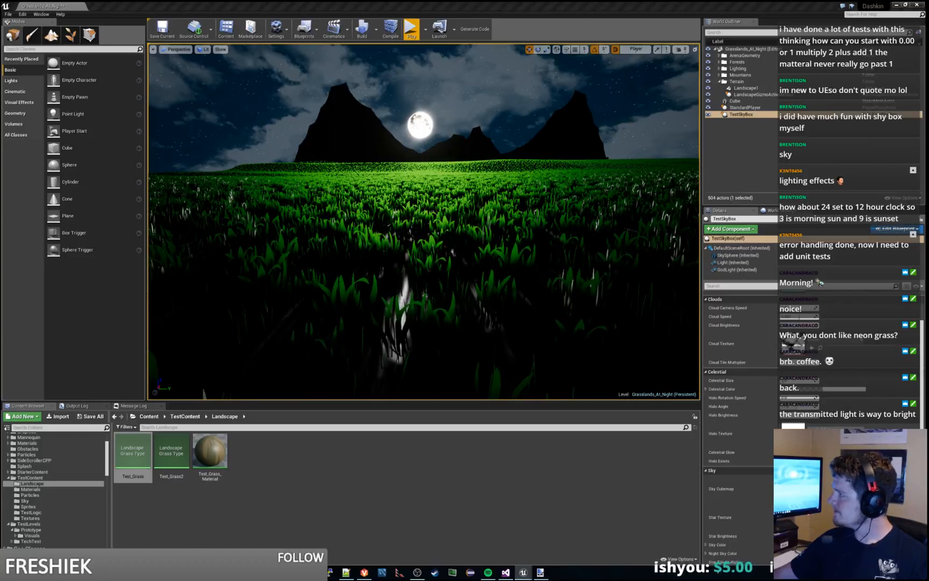
left_click(215, 448)
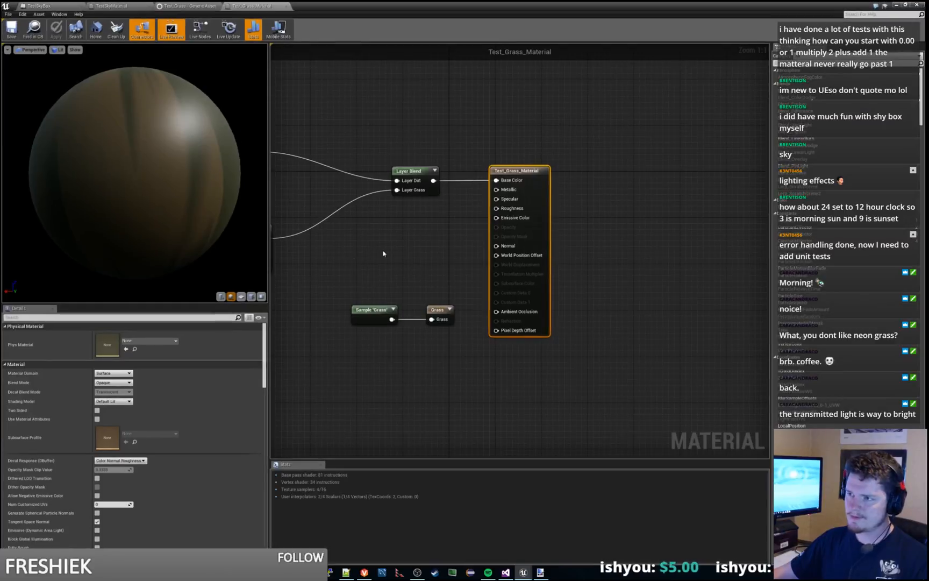
Step: Delete the unconnected green Texture Sample node from the Test_Grass_Material graph
left_click(421, 216)
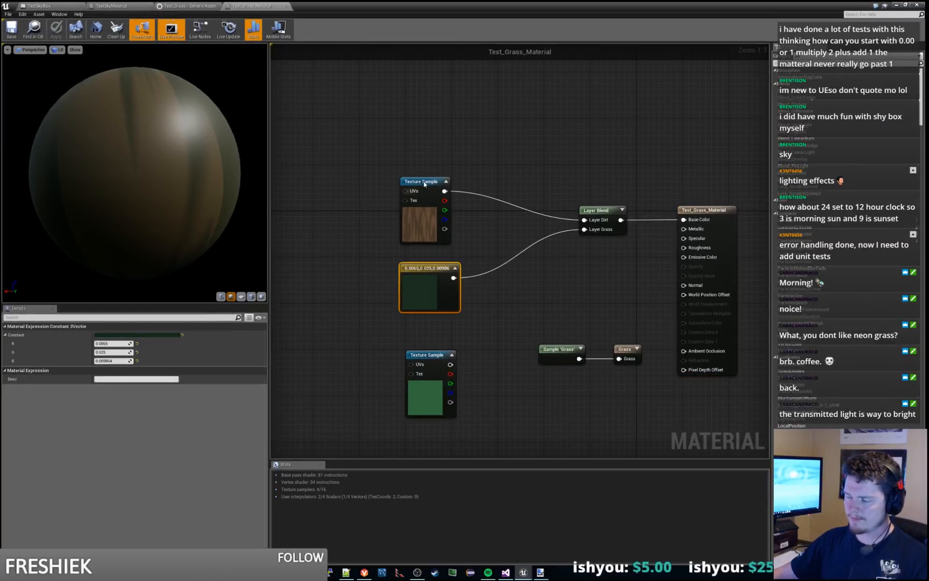
left_click(437, 354)
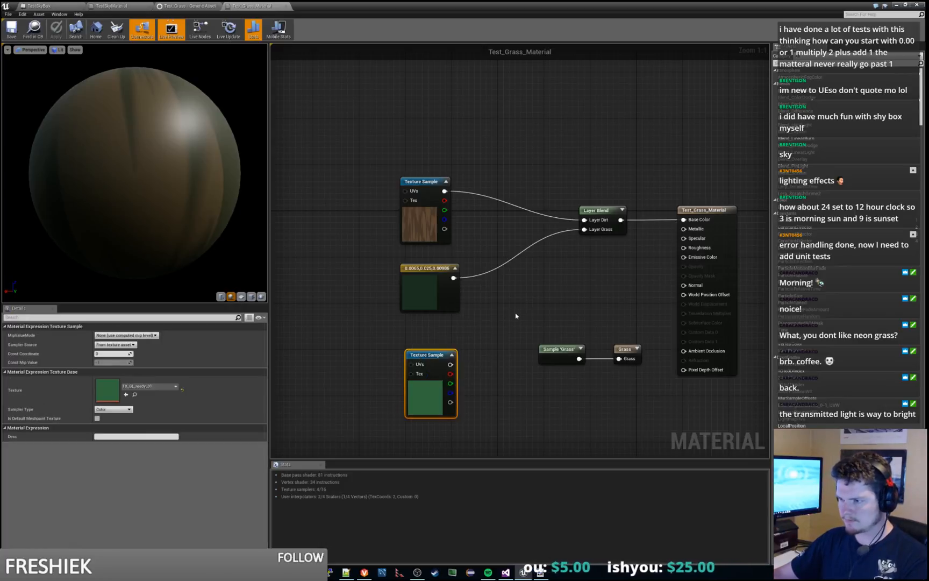
key("Delete")
right_click_drag(520, 333, 468, 348)
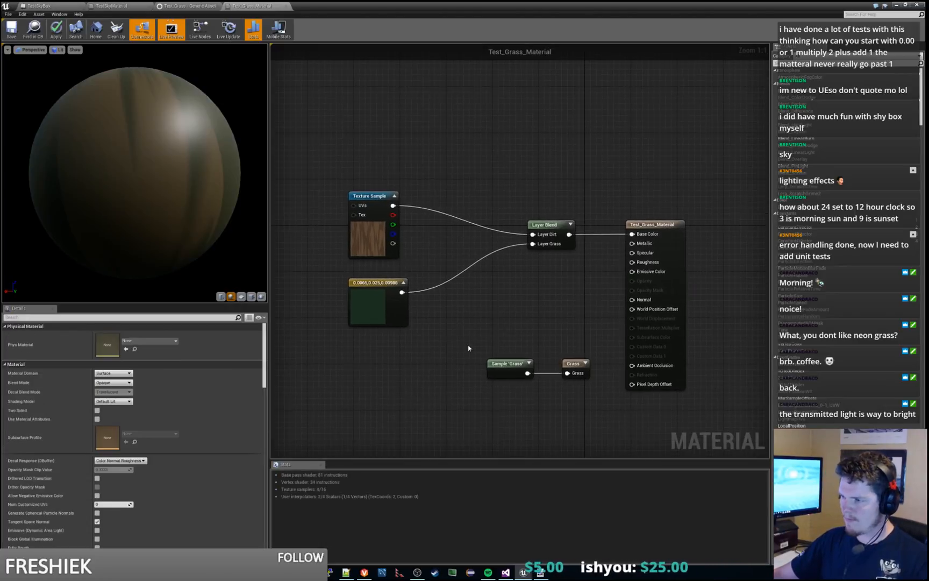
Step: Inspect the material's Sample 'Grass' and Grass output nodes, and trace the Test_Grass type to its GL_FOL_grass_01 mesh, opening that mesh
left_click(515, 364)
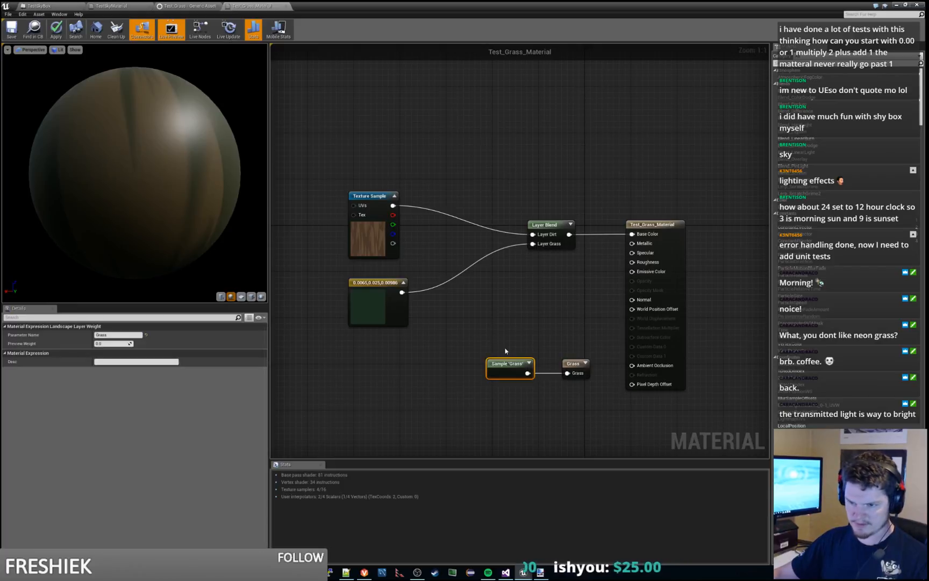
left_click(570, 364)
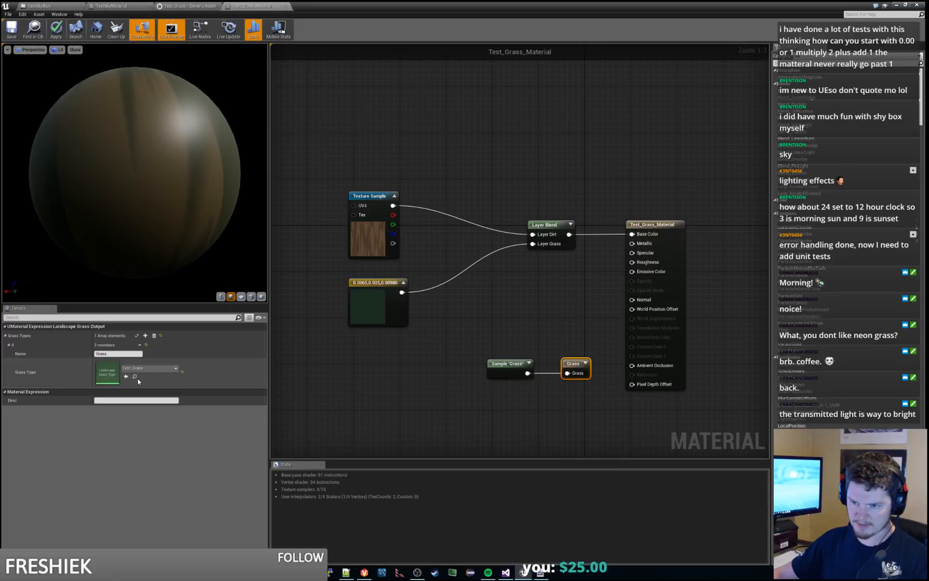
left_click(897, 4)
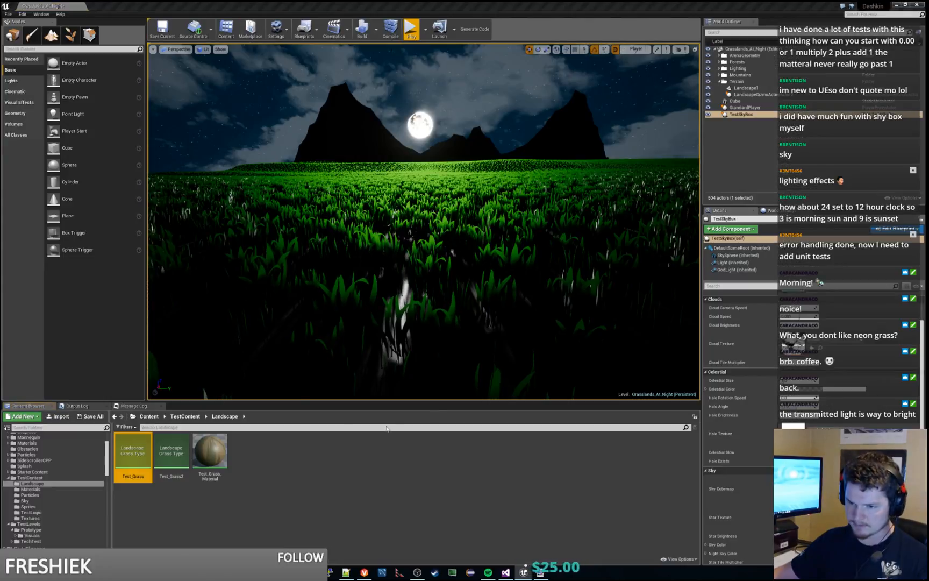
left_click(123, 454)
double_click(123, 453)
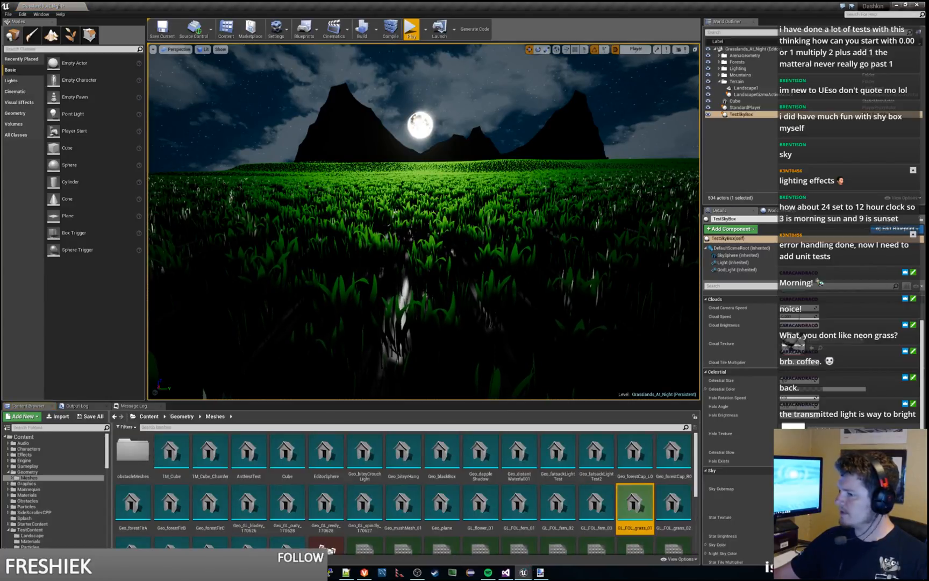
double_click(635, 505)
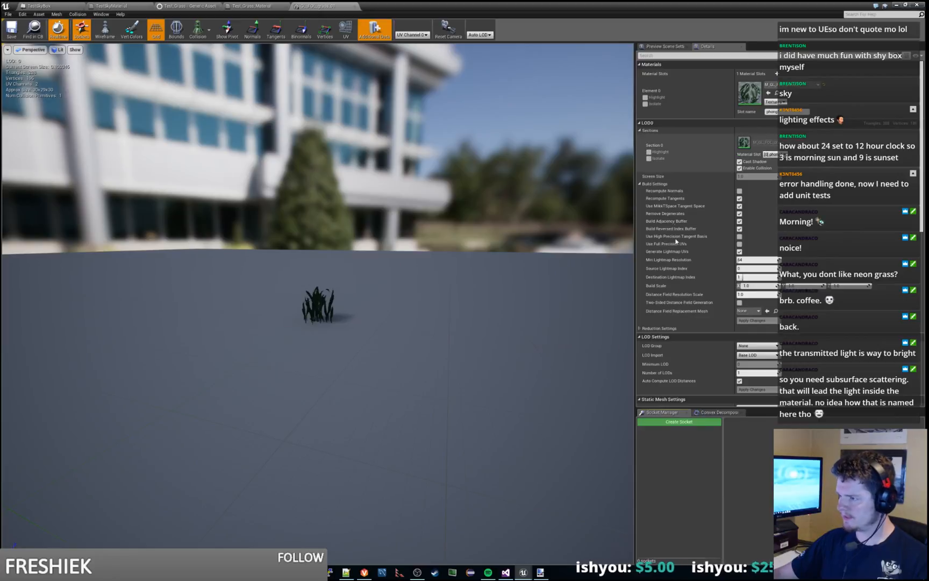
Step: Recheck the Grass output node in Test_Grass_Material and return to the GL_FOL_grass_01 mesh
left_click(261, 5)
left_click(545, 224)
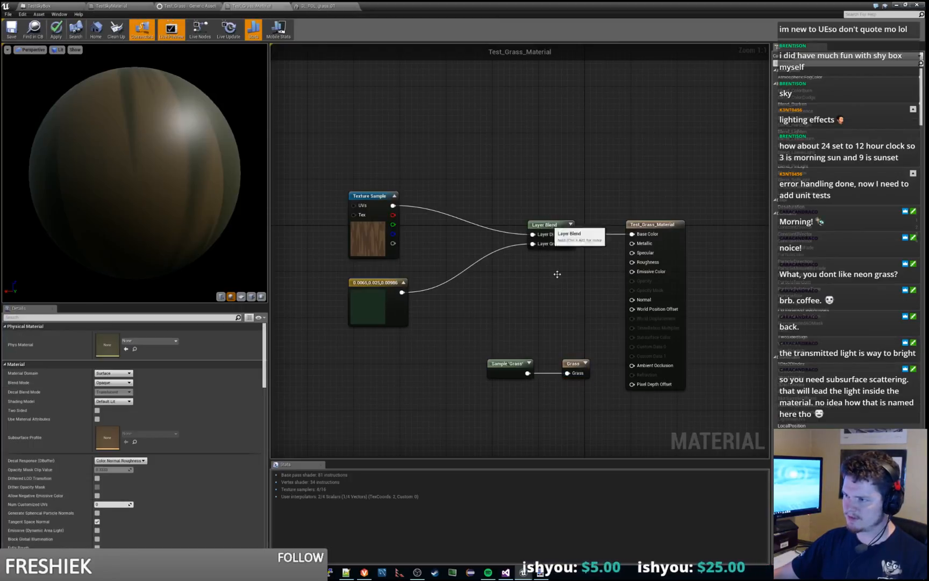
left_click(575, 363)
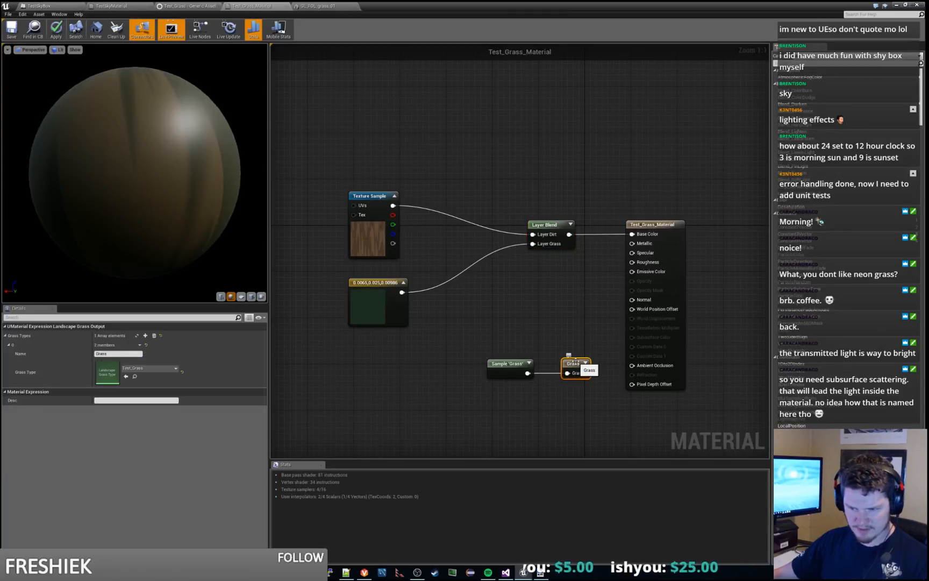
left_click(305, 5)
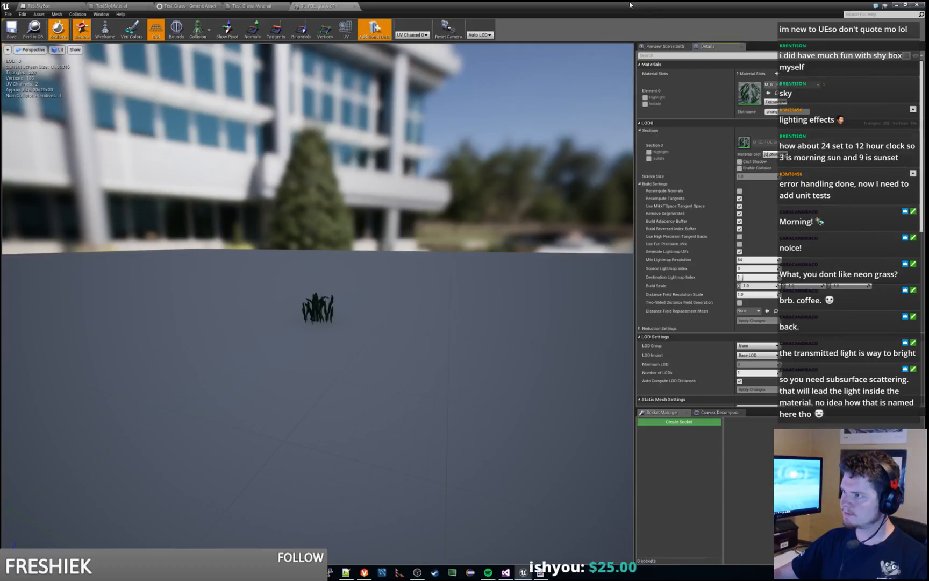
Step: Return to the Grasslands_At_Night level and view the moonlit grass field from above and farther back
left_click(897, 5)
right_click_drag(424, 221, 425, 242)
key("e")
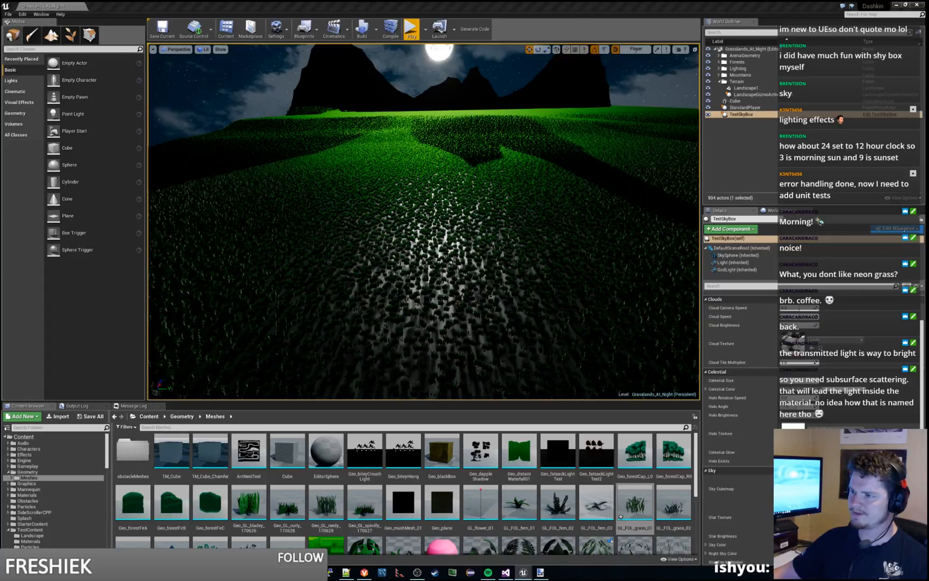
right_click_drag(424, 221, 510, 228)
key("w")
key("d")
key("s")
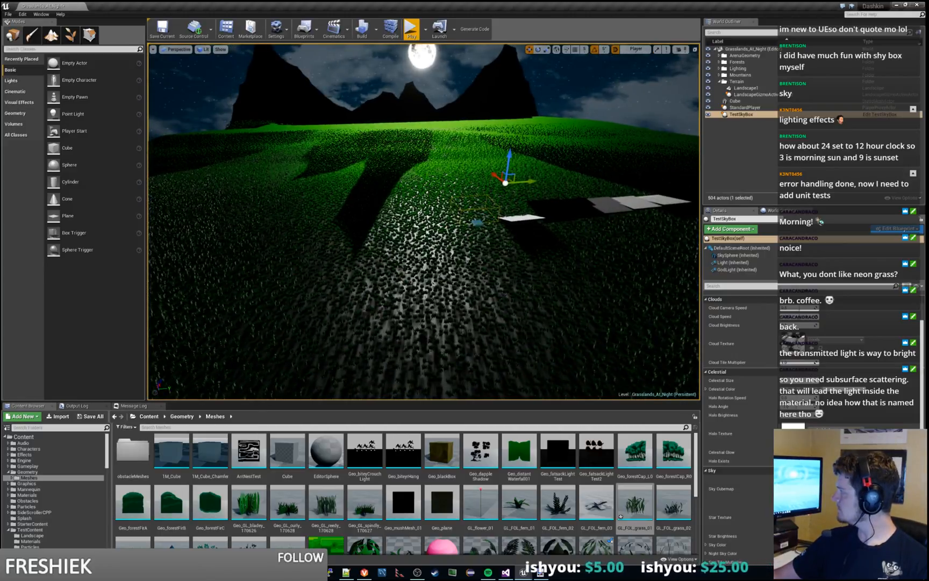
Step: Select the Landscape1 actor and examine its landscape, Lightmass and collision properties
left_click(746, 108)
left_click(746, 88)
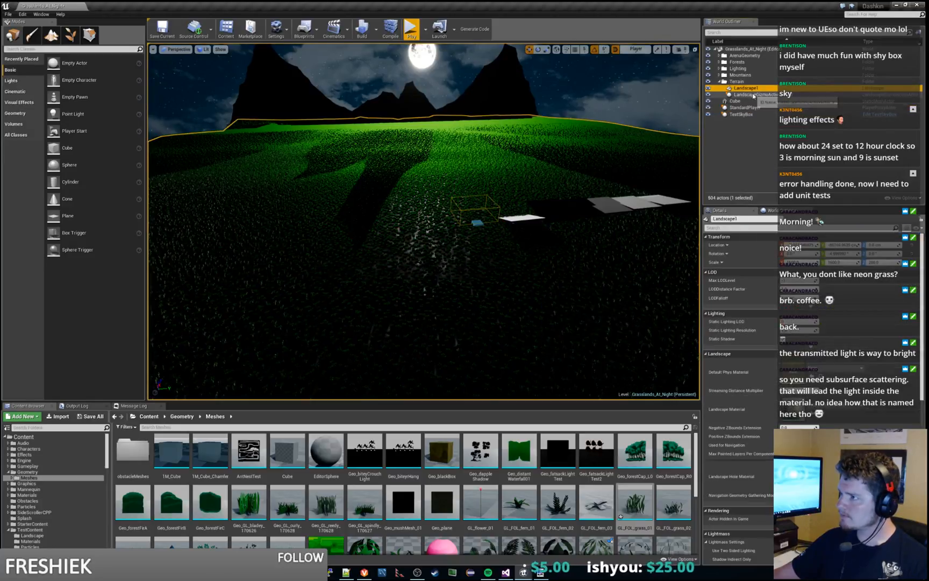
scroll(740, 349, "down", 8)
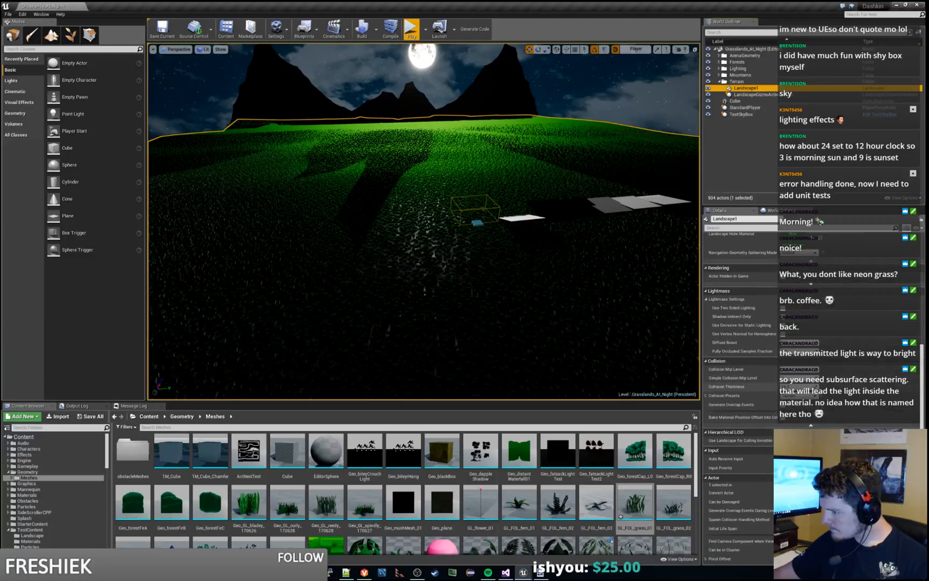
scroll(739, 350, "down", 4)
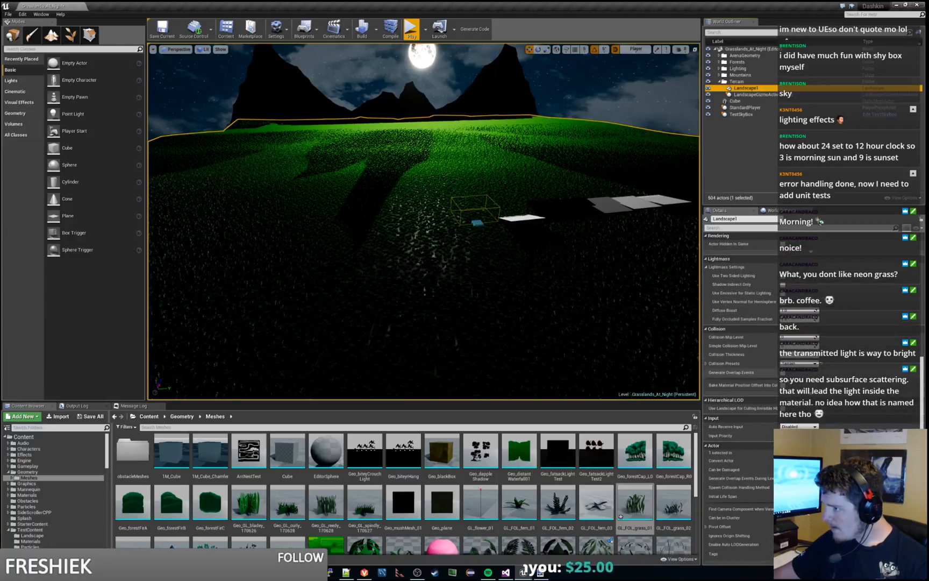
scroll(740, 323, "up", 3)
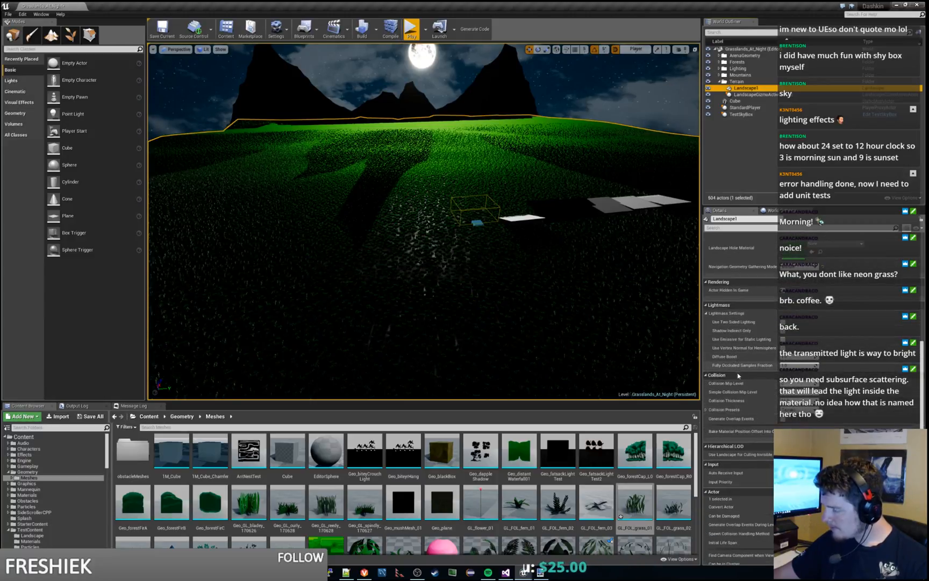
scroll(772, 350, "up", 4)
scroll(772, 350, "up", 4)
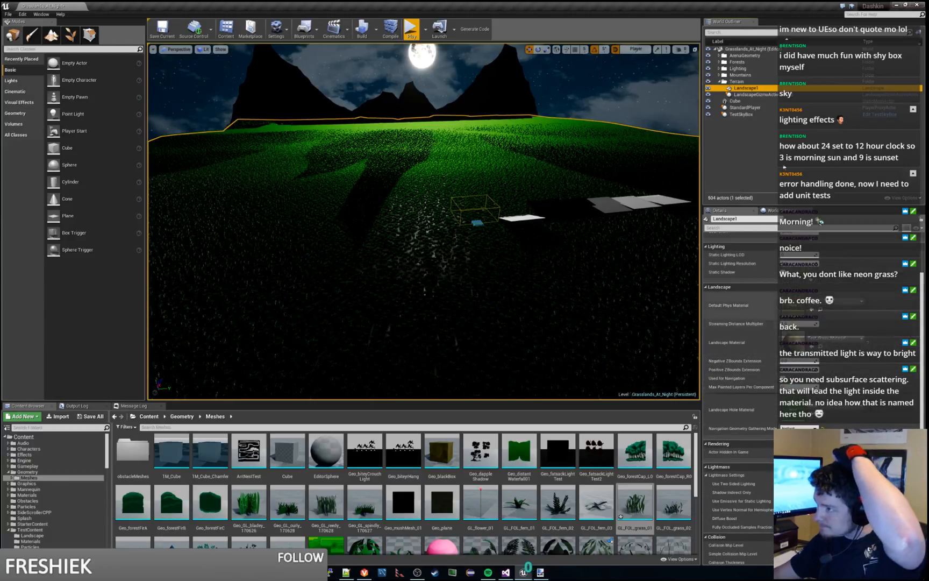
Step: Check the landscape gizmo actor, reselect Landscape1 and review its advanced Lighting and LOD options and its Lightmass settings
left_click(769, 95)
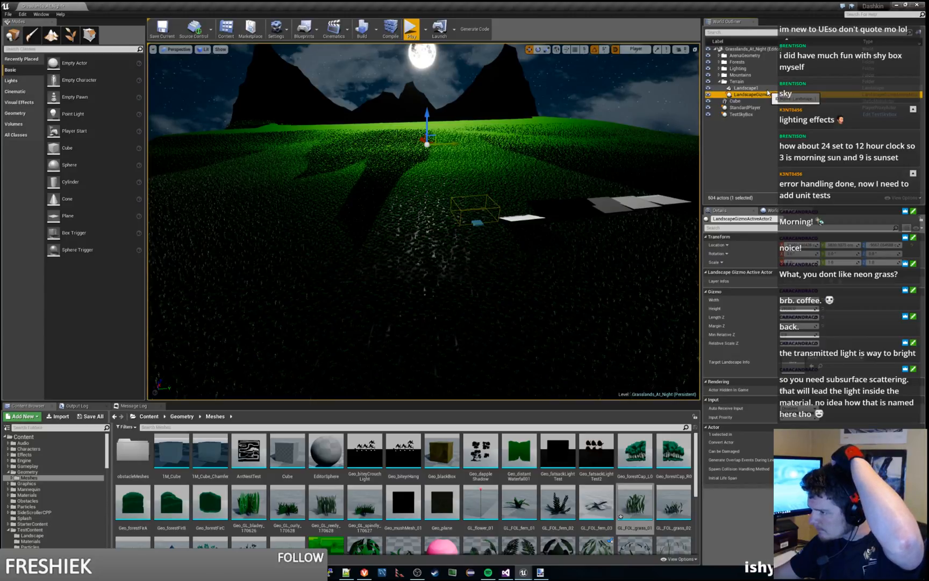
left_click(764, 88)
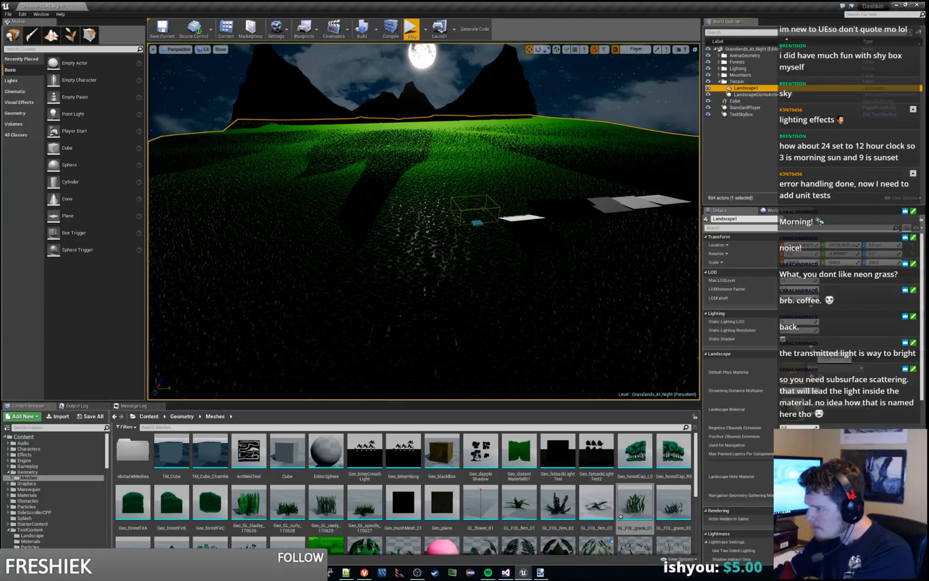
left_click(812, 347)
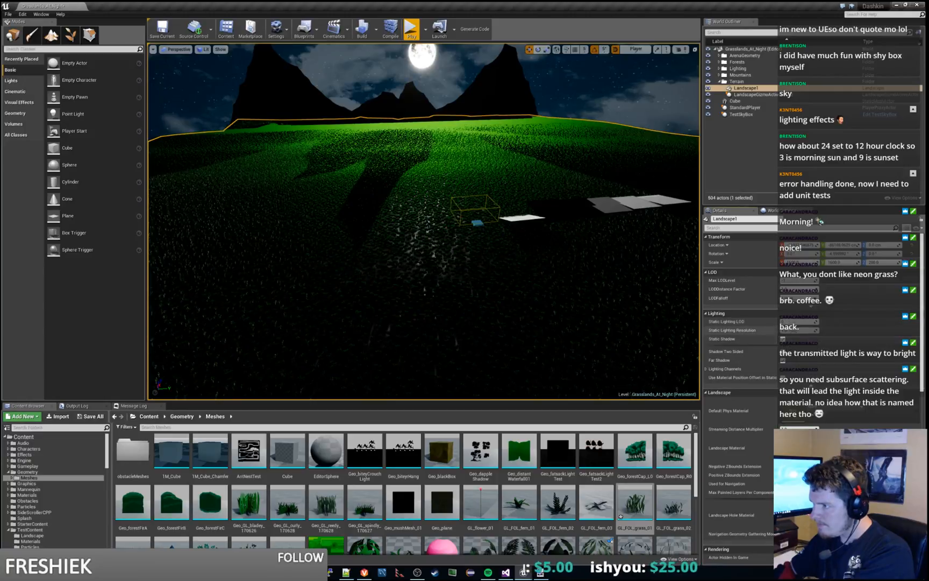
left_click(810, 309)
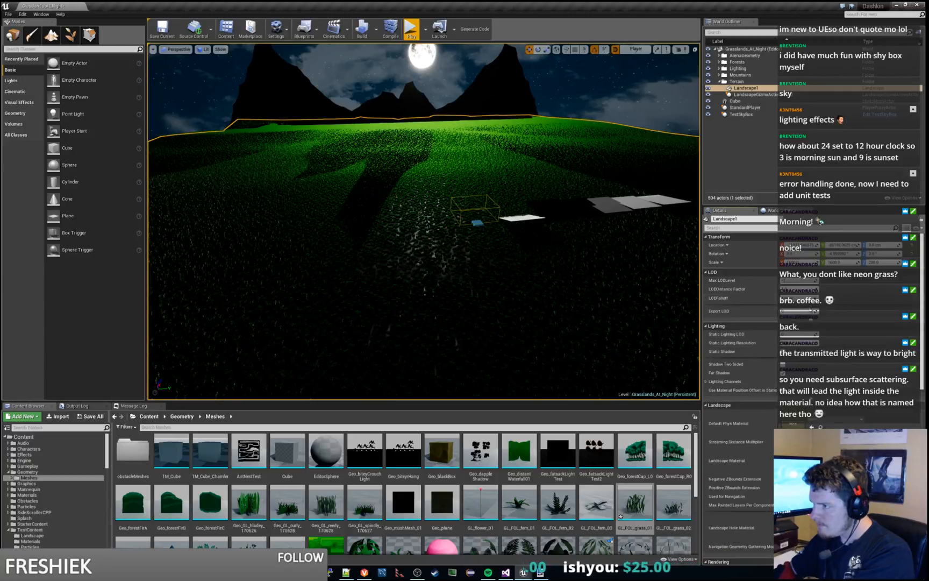
left_click(809, 319)
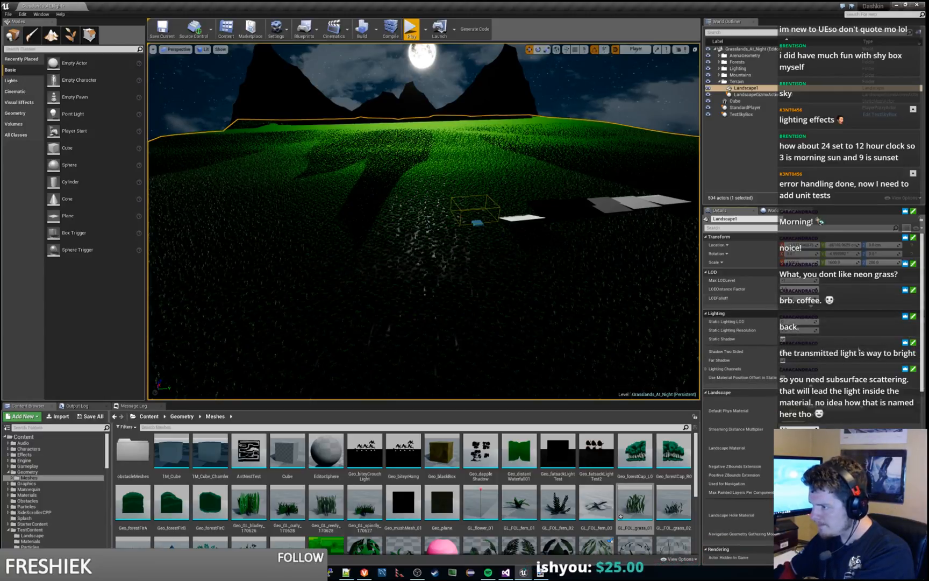
left_click_drag(922, 321, 925, 463)
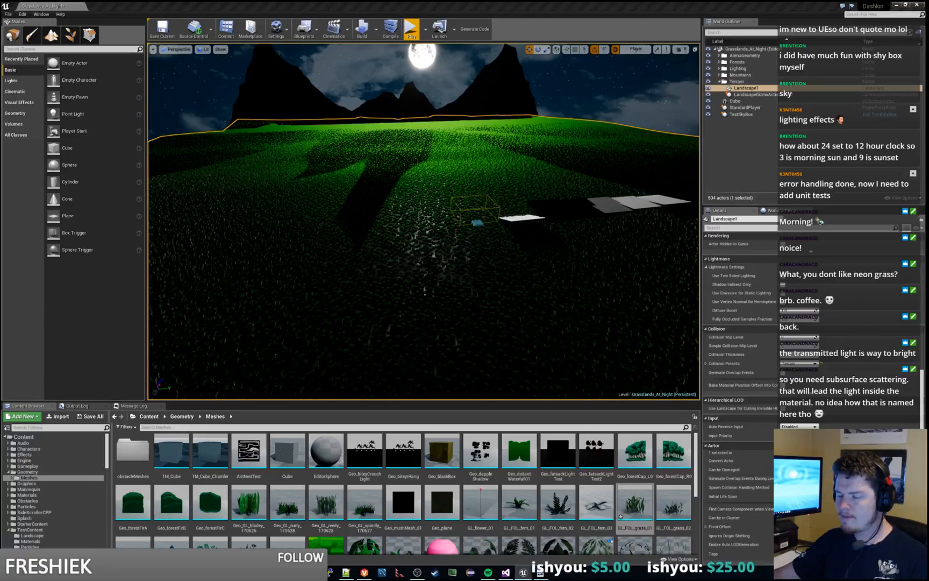
Step: View the moonlit grass from another angle and open the GL_FOL_grass_03 mesh from the Meshes folder
right_click_drag(540, 295, 764, 306)
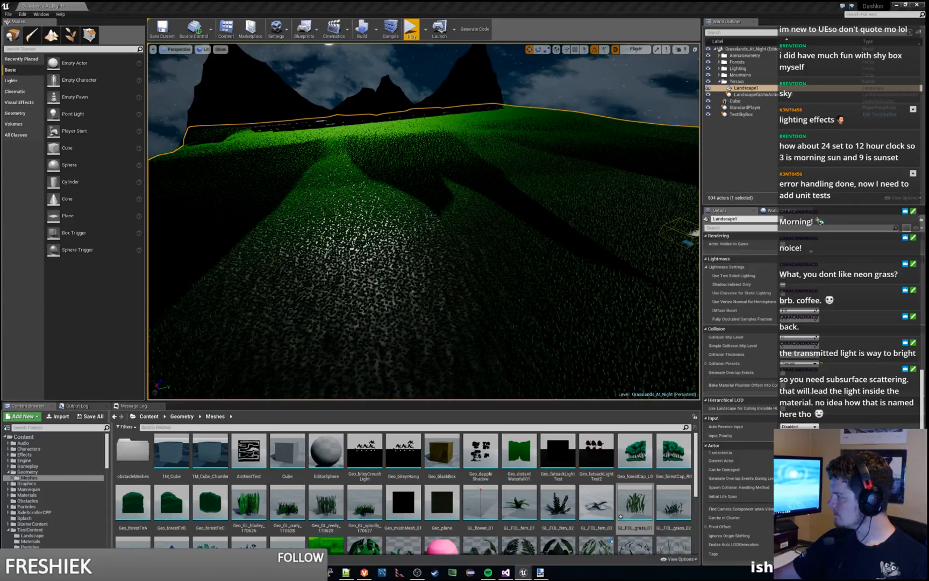
scroll(141, 493, "down", 1)
left_click(141, 492)
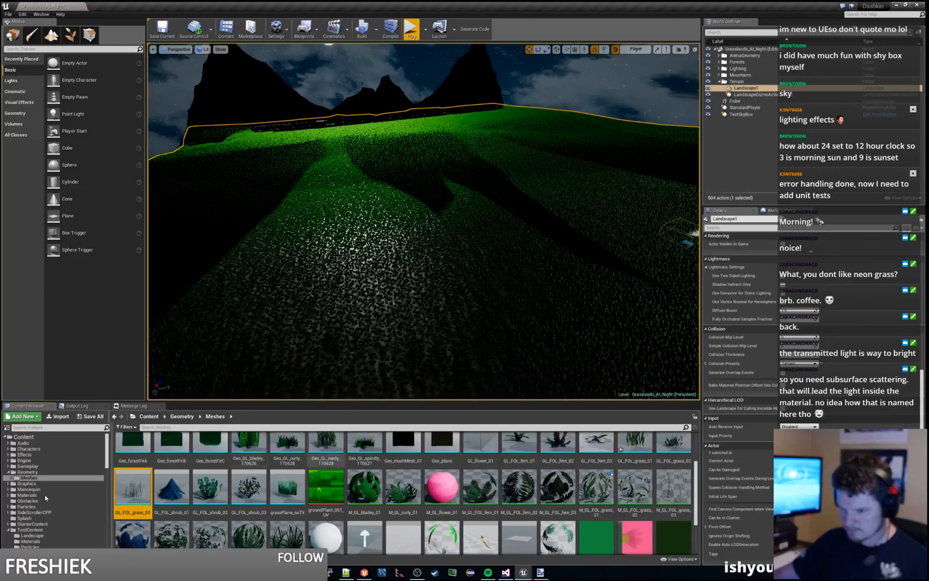
double_click(141, 492)
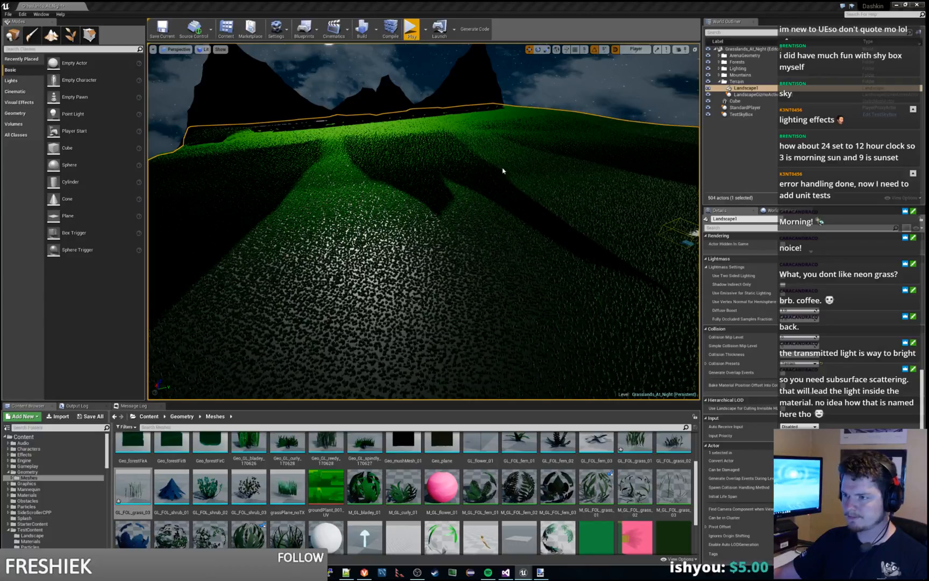
Step: Play the level and move the character back and forth across the platforms to examine the moonlight on the grass
left_click(411, 29)
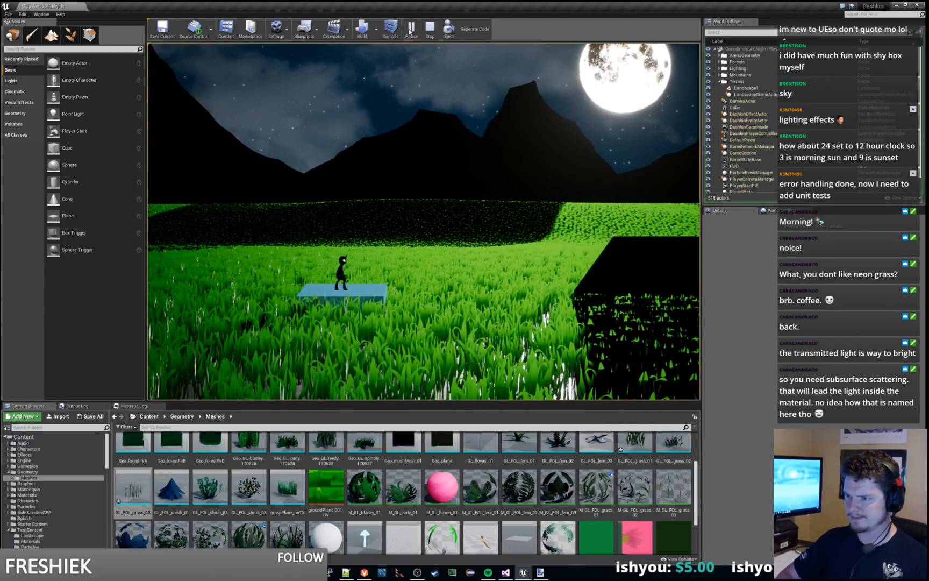
key("d")
key("space")
key("d")
key("space")
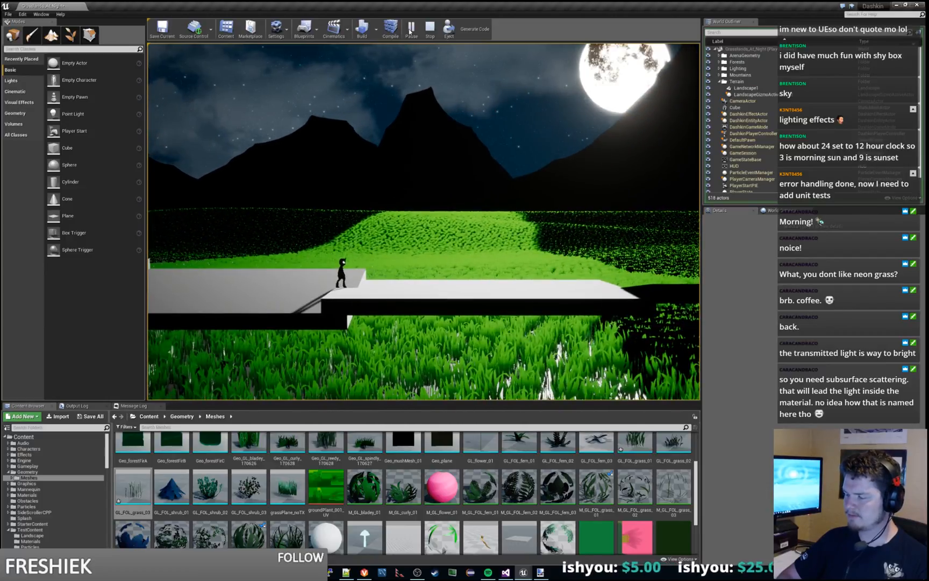
key("d")
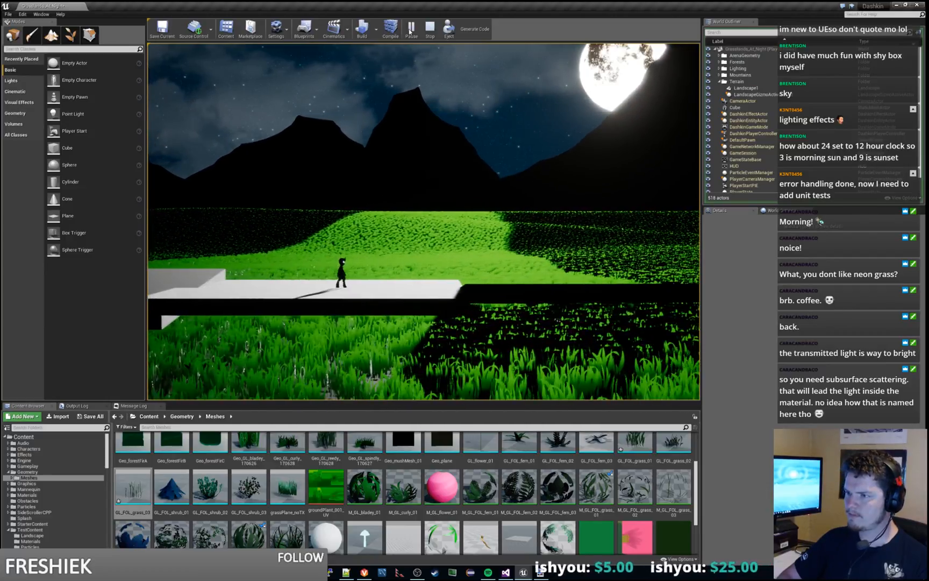
key("a")
key("d")
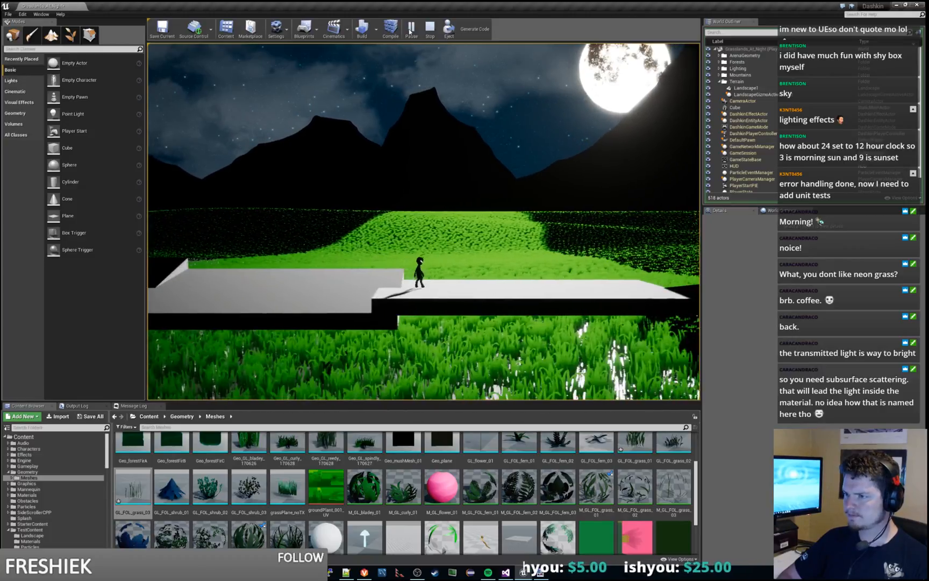
key("d")
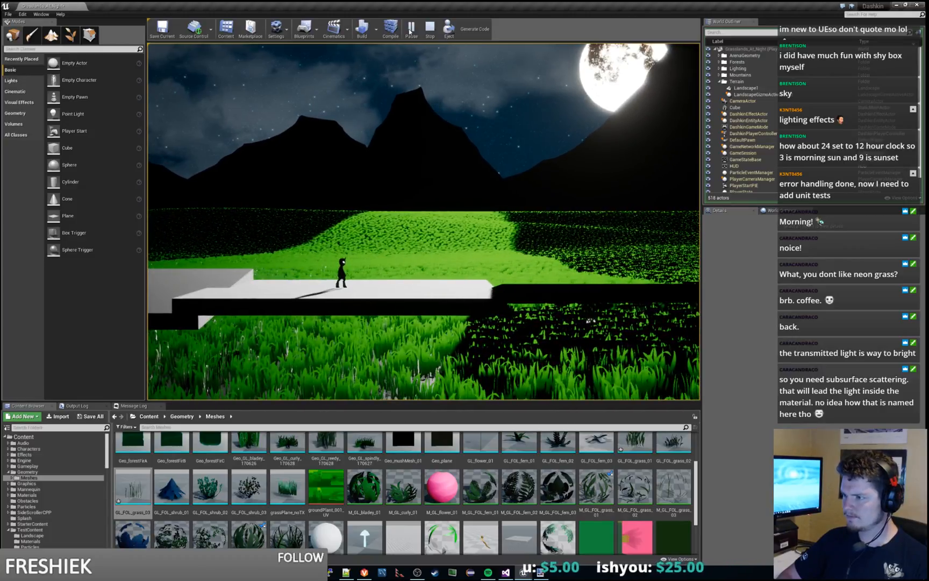
key("d")
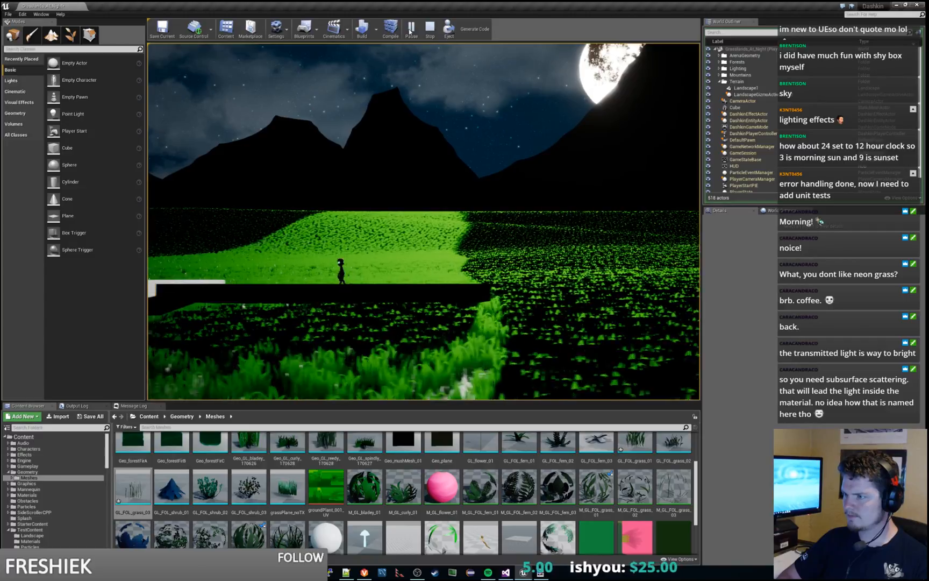
key("d")
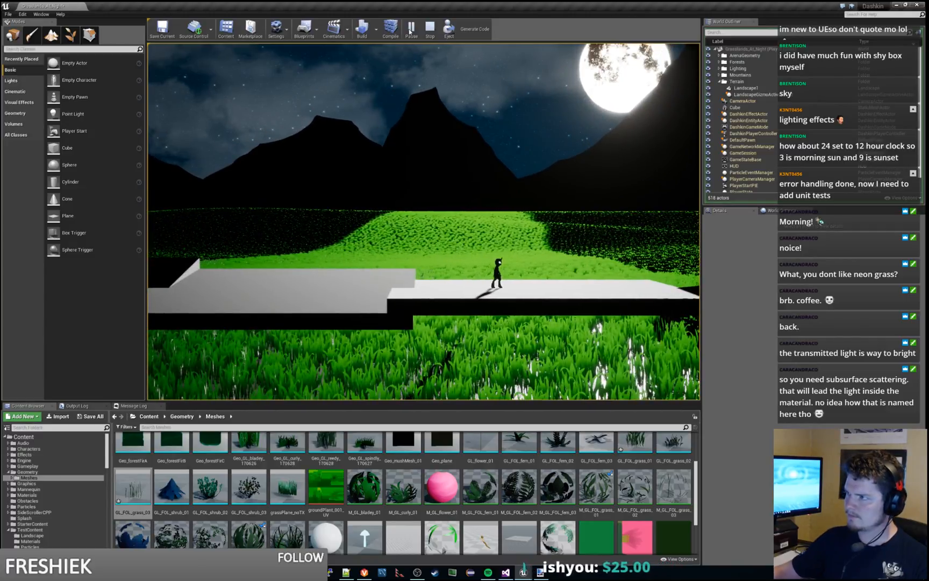
key("a")
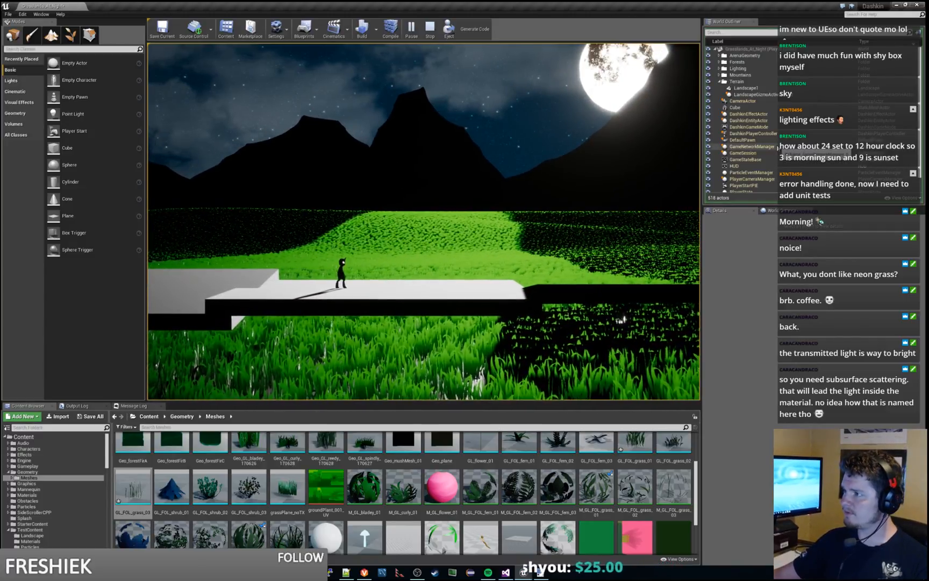
Step: Select the running TestSkyBox actor's Light component and examine its transform and light properties
scroll(777, 167, "down", 1)
left_click(756, 188)
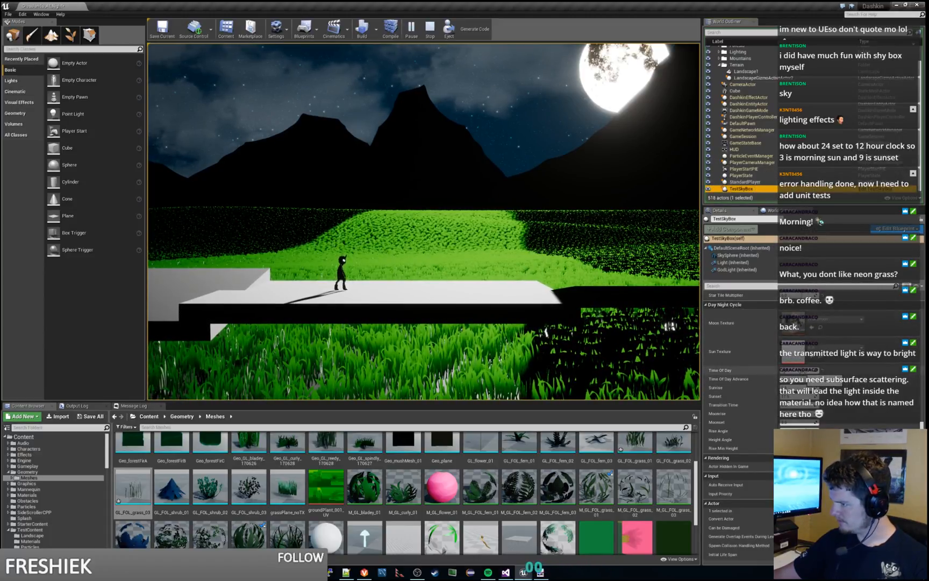
scroll(848, 368, "up", 3)
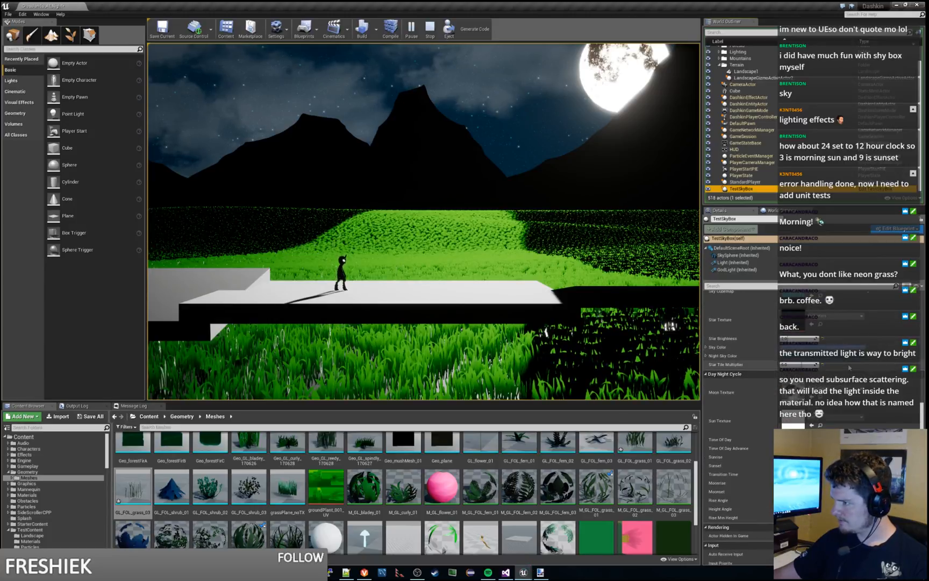
left_click(733, 262)
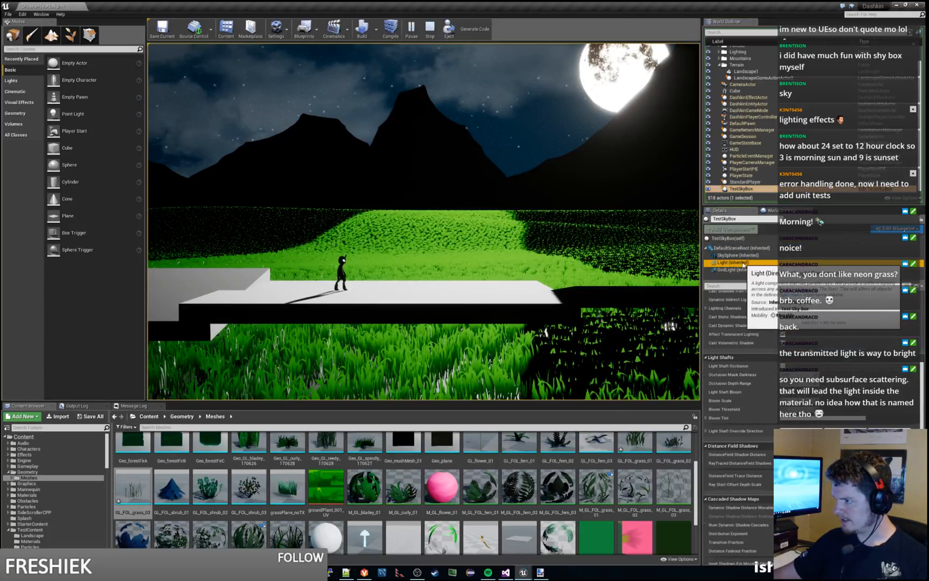
scroll(814, 336, "up", 5)
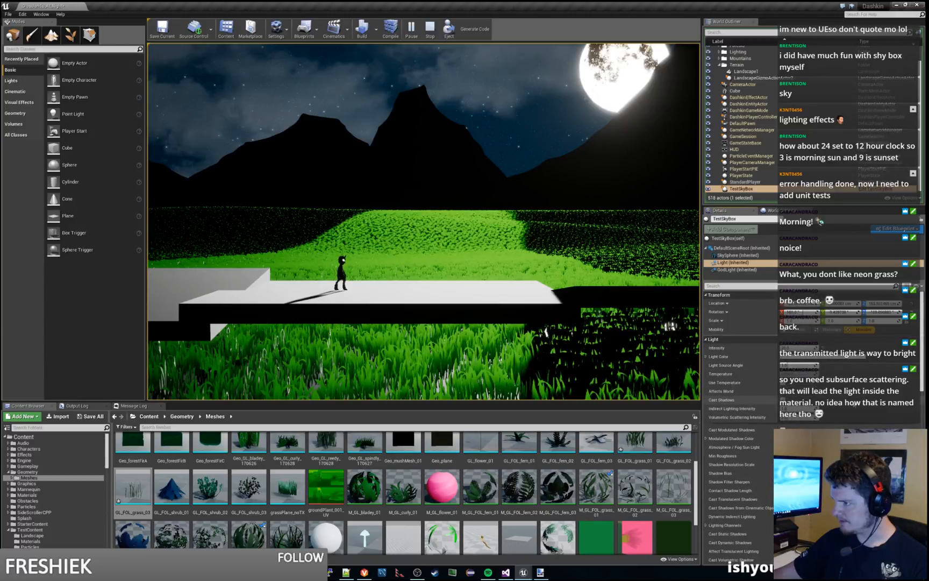
mouse_move(801, 348)
left_mouse_down()
mouse_move(785, 348)
mouse_move(807, 348)
left_mouse_up()
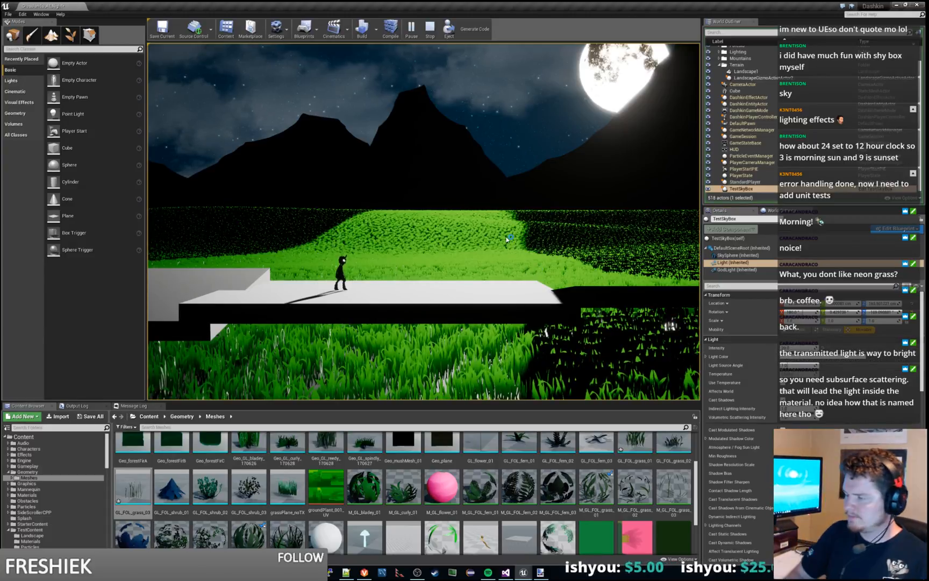
Step: Run the character through the shadowed and moonlit grass and back to compare the lighting, and end the play session
key("d")
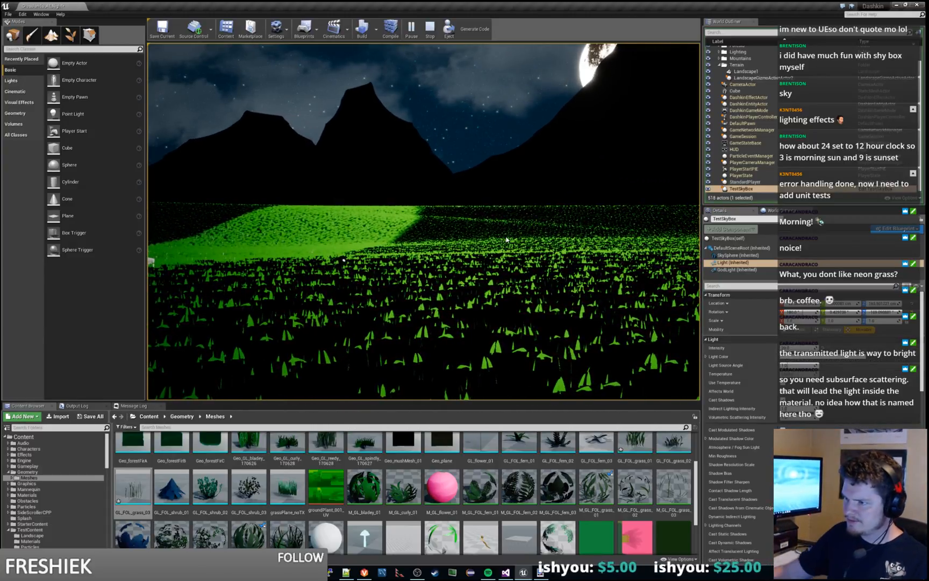
key("d")
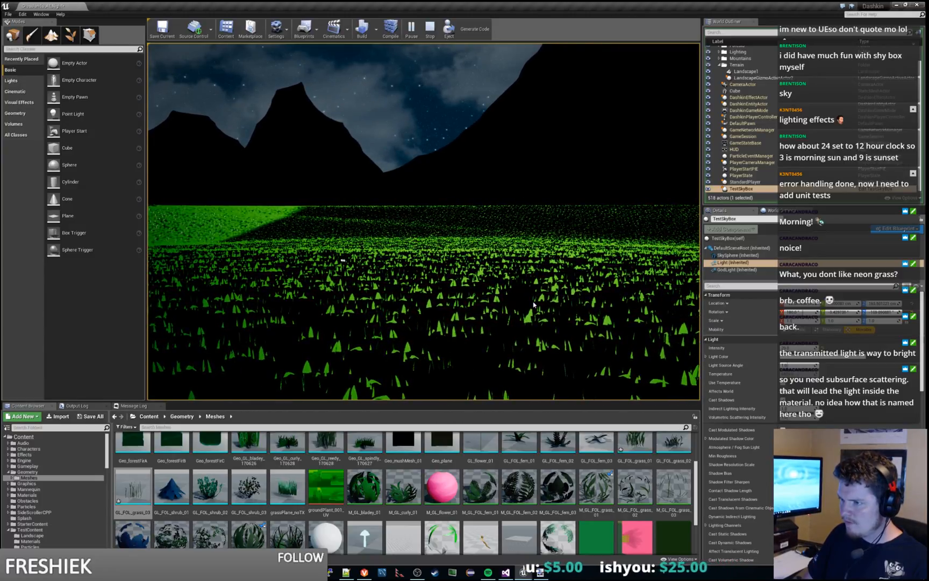
key("d")
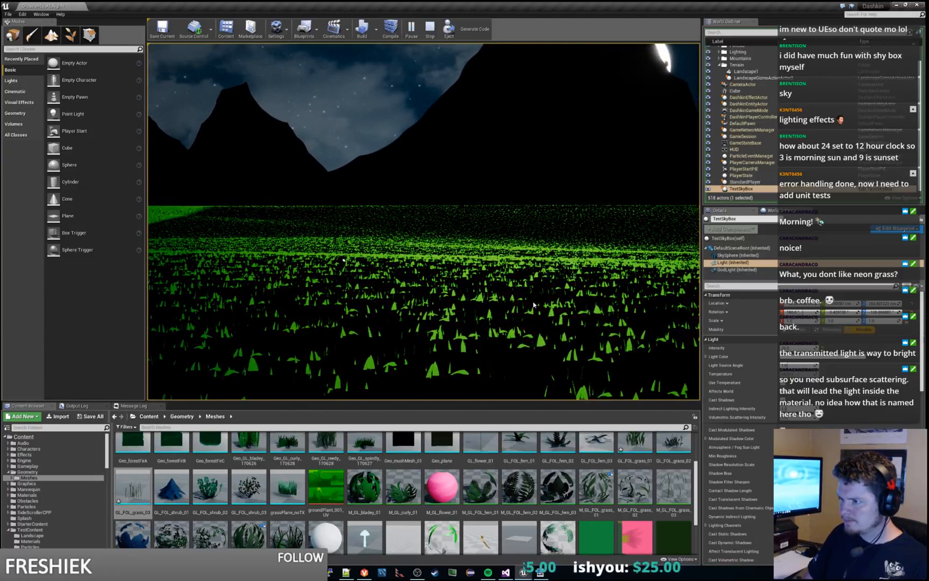
key("d")
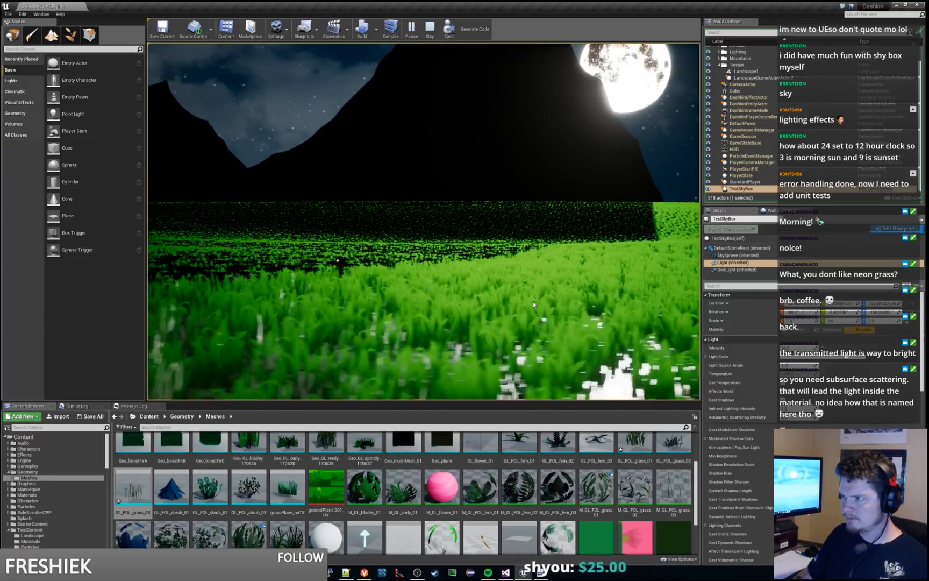
key("a")
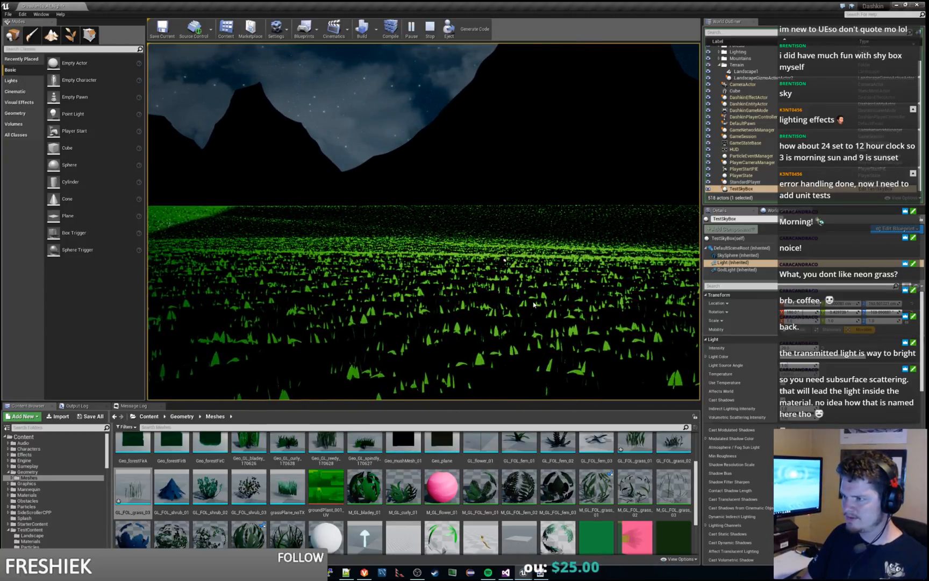
key("Escape")
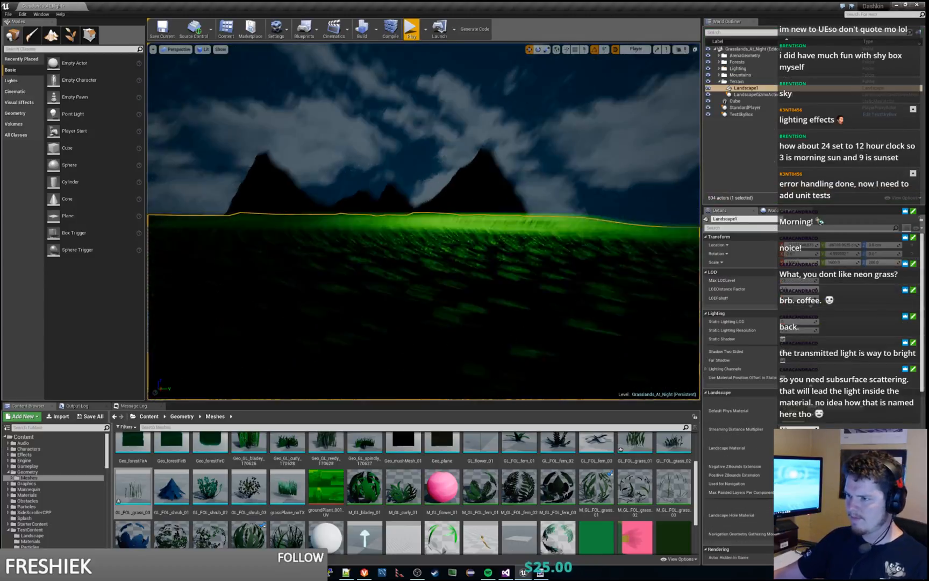
Step: View the landscape from above and compare the GL_FOL_grass_01 and GL_FOL_grass_03 meshes and their build settings
mouse_move(423, 221)
right_mouse_down()
mouse_move(419, 288)
mouse_move(334, 237)
mouse_move(290, 264)
mouse_move(323, 258)
mouse_move(309, 307)
mouse_move(339, 301)
mouse_move(323, 259)
mouse_move(319, 267)
mouse_move(329, 188)
mouse_move(324, 233)
mouse_move(338, 224)
mouse_move(333, 215)
mouse_move(355, 225)
mouse_move(355, 245)
mouse_move(430, 240)
right_mouse_up()
right_click_drag(516, 242, 719, 285)
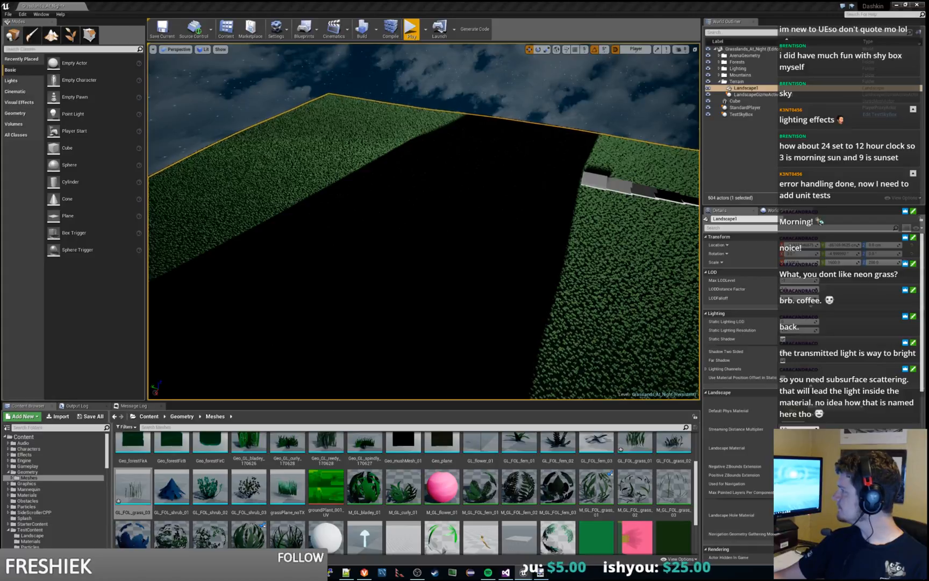
left_click_drag(0, 5, 463, 1)
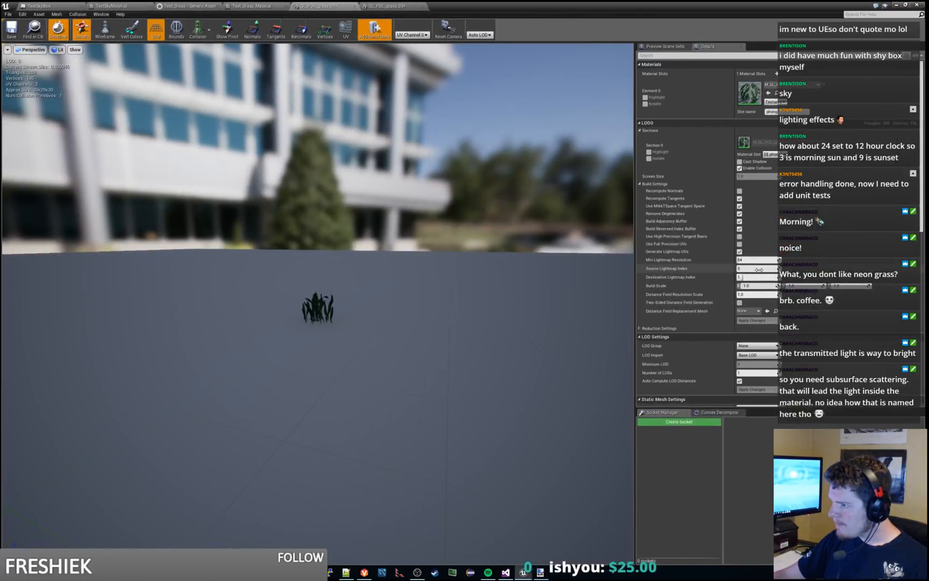
left_click(387, 5)
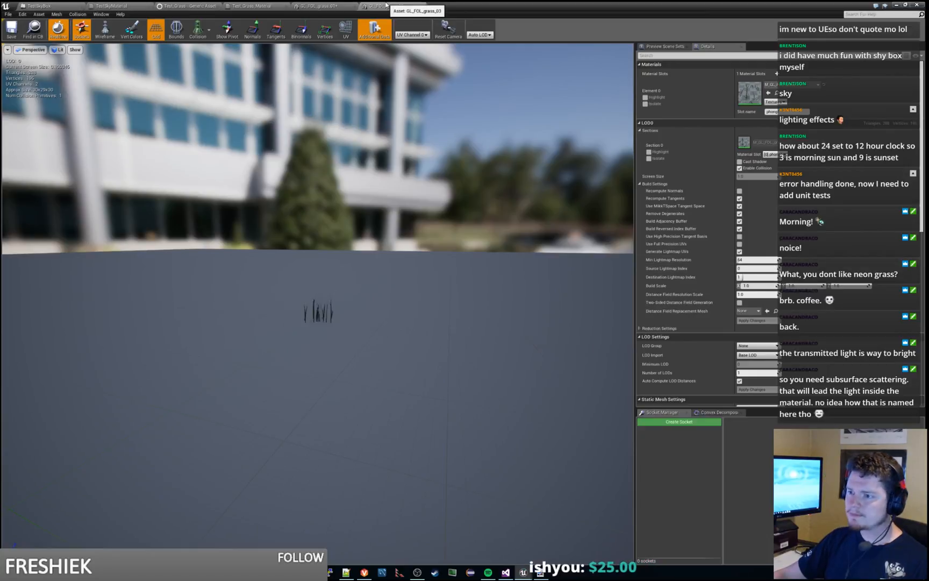
left_click(341, 6)
left_click(407, 8)
mouse_move(544, 5)
left_mouse_down()
mouse_move(552, 15)
mouse_move(554, 0)
left_mouse_up()
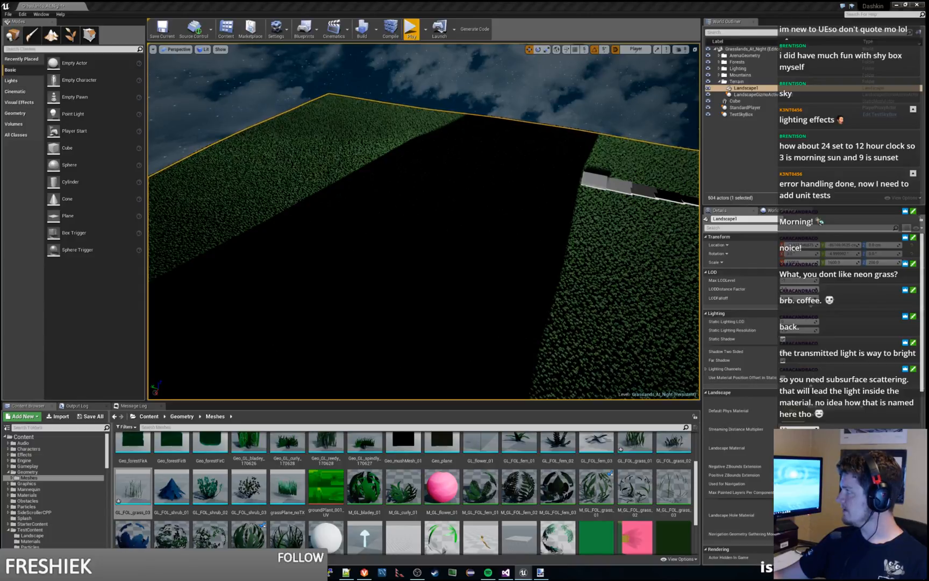
Step: Focus the level view on the Floor3 platform to examine the surrounding grass, and save the current level
right_click_drag(424, 221, 446, 217)
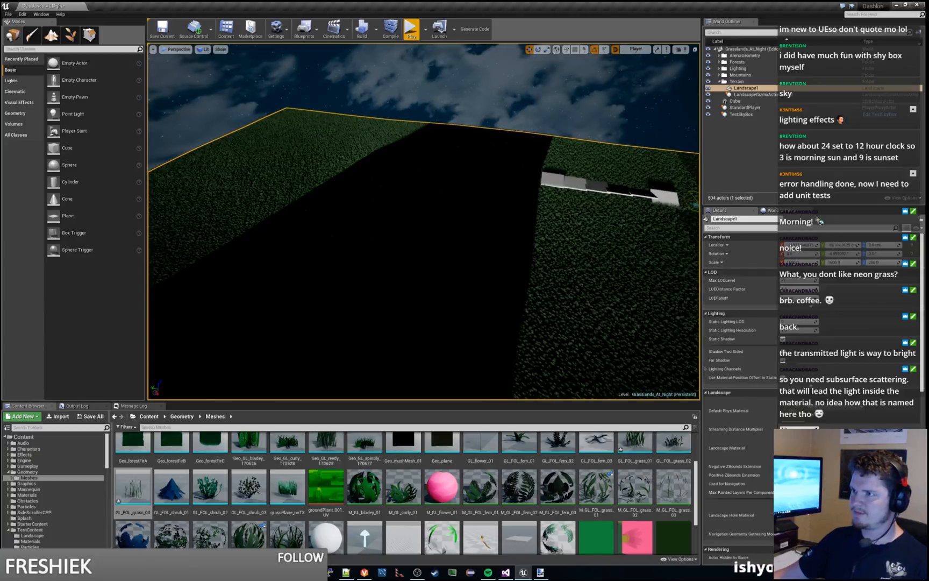
key("f")
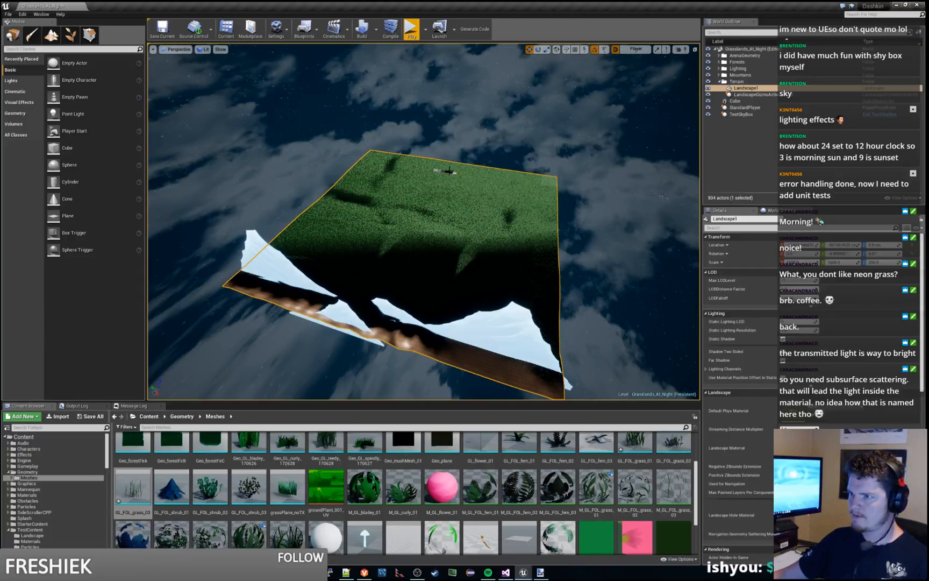
left_click(447, 172)
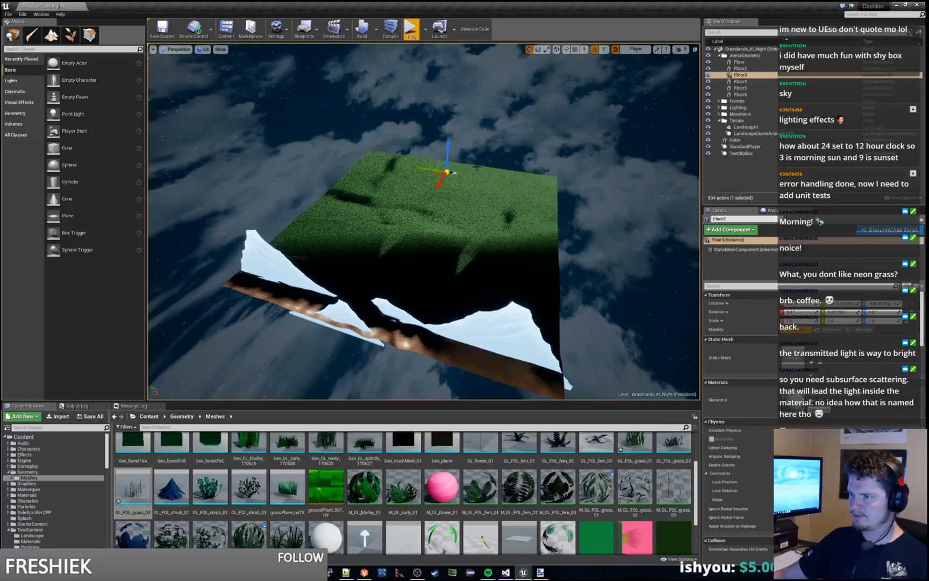
key("f")
right_click_drag(477, 168, 344, 157)
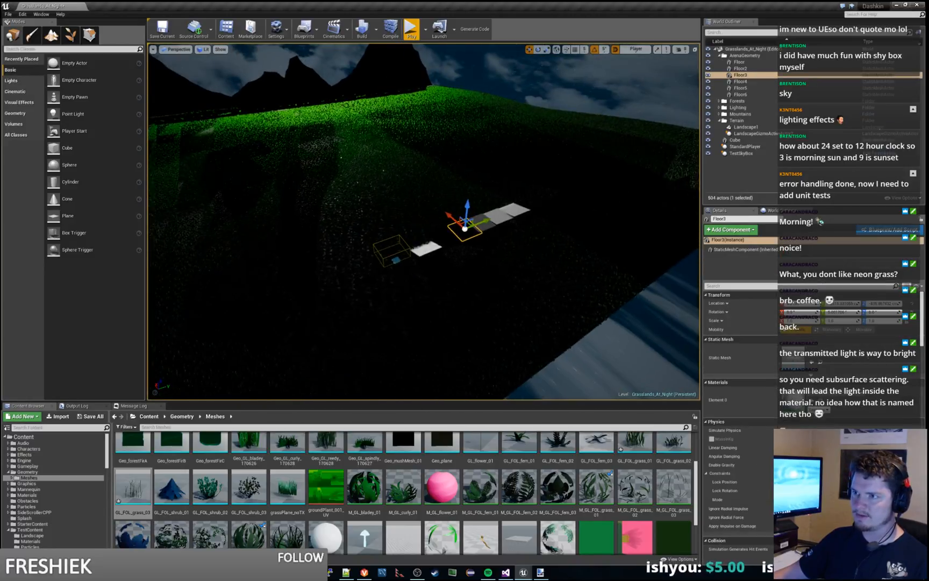
left_click(163, 31)
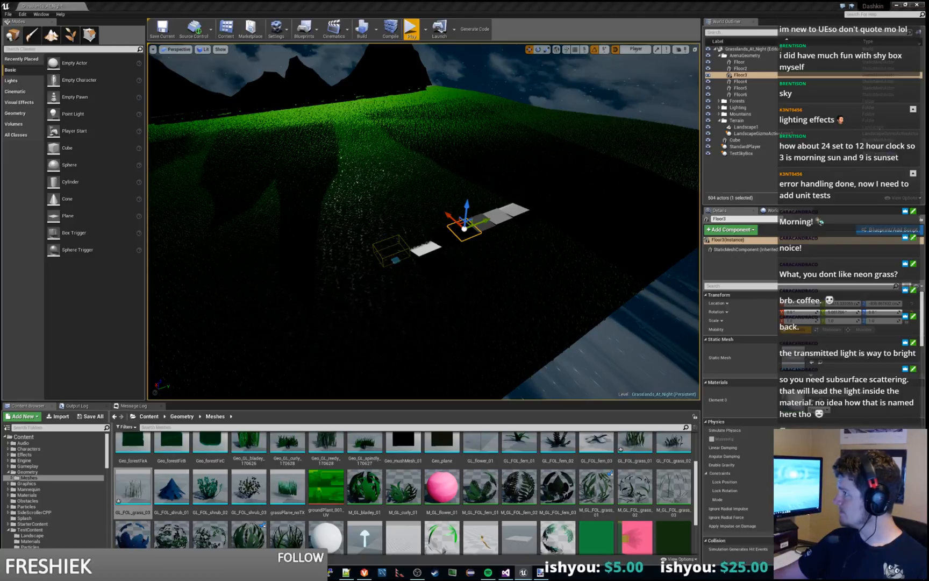
Step: Locate the GL_FOL_grass_01 mesh in the Meshes folder and copy it into the TestContent Landscape folder
key("ctrl+b")
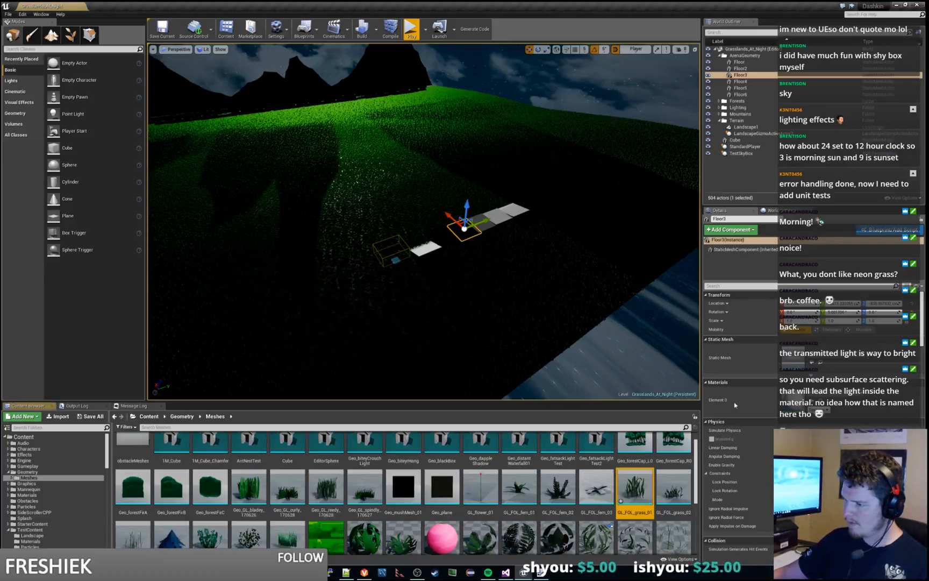
mouse_move(650, 479)
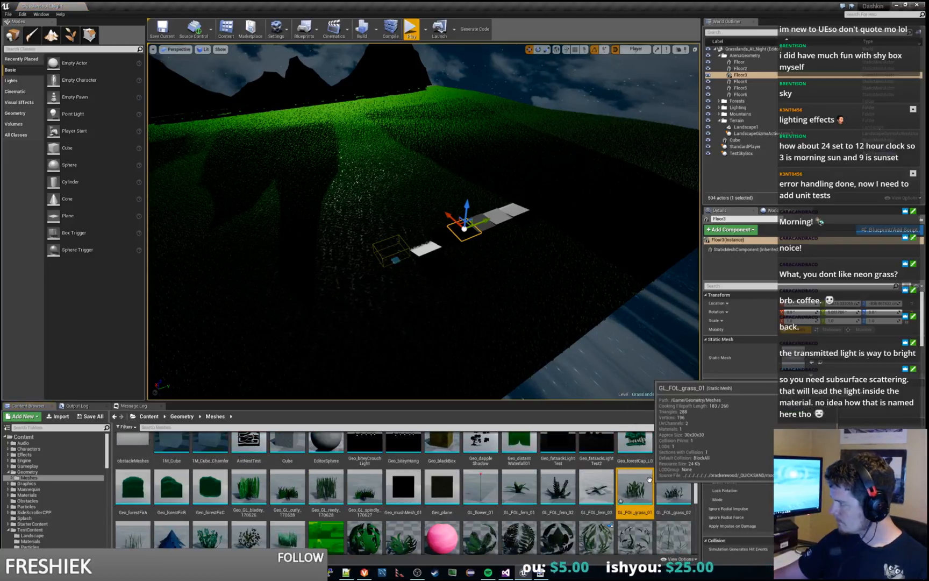
scroll(39, 503, "down", 3)
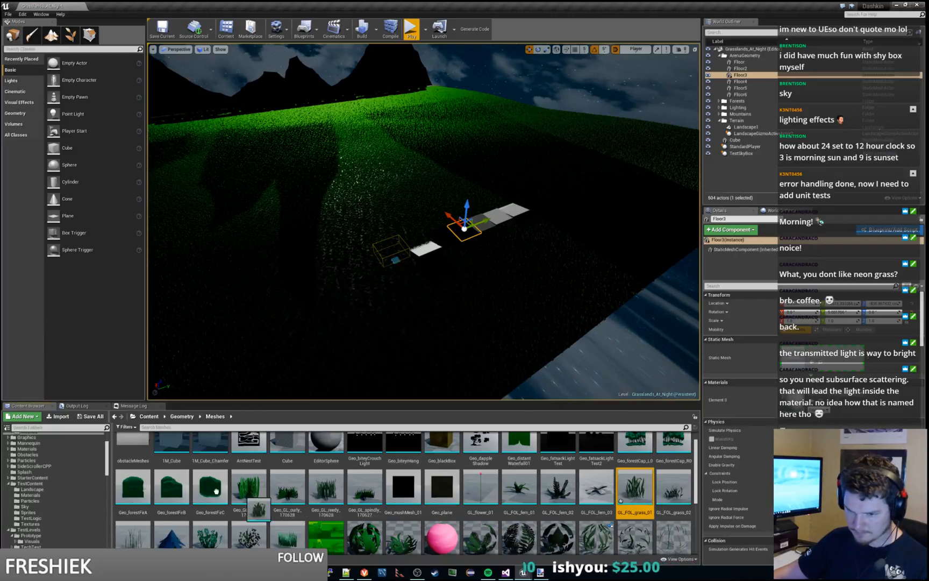
left_click_drag(635, 487, 40, 490)
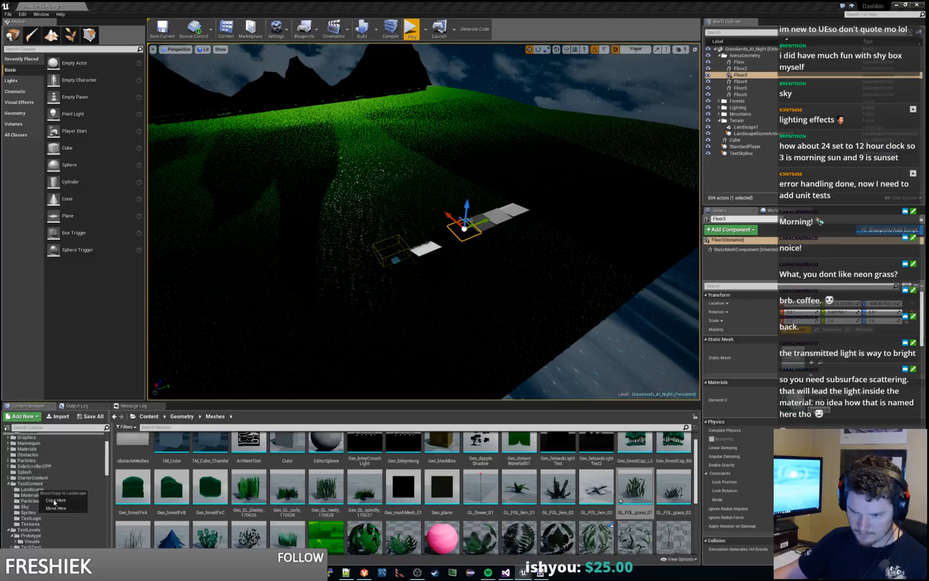
left_click(54, 501)
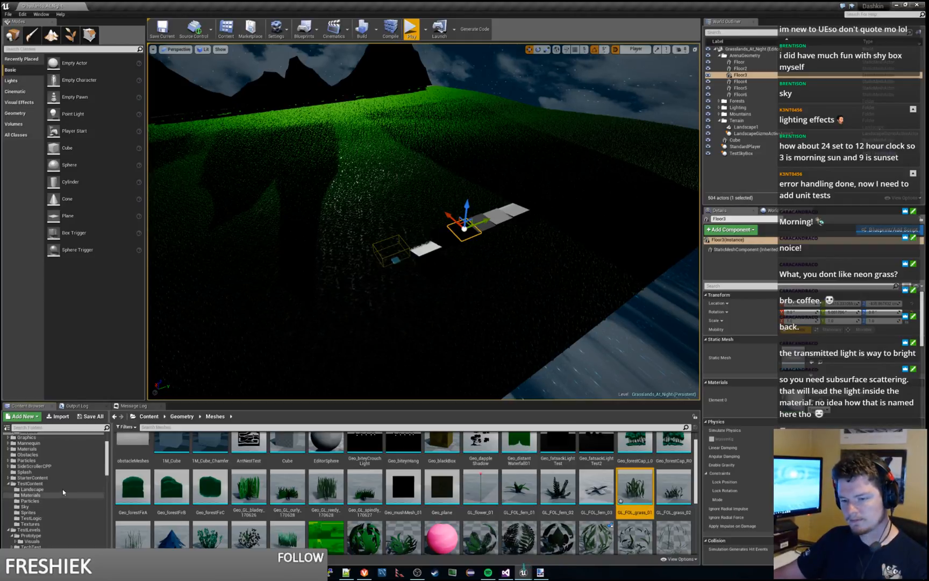
Step: Open the TestContent Landscape folder and rename the copied GL_FOL_grass_01 mesh as unshadowed_grass_1
left_click(62, 489)
left_click(137, 450)
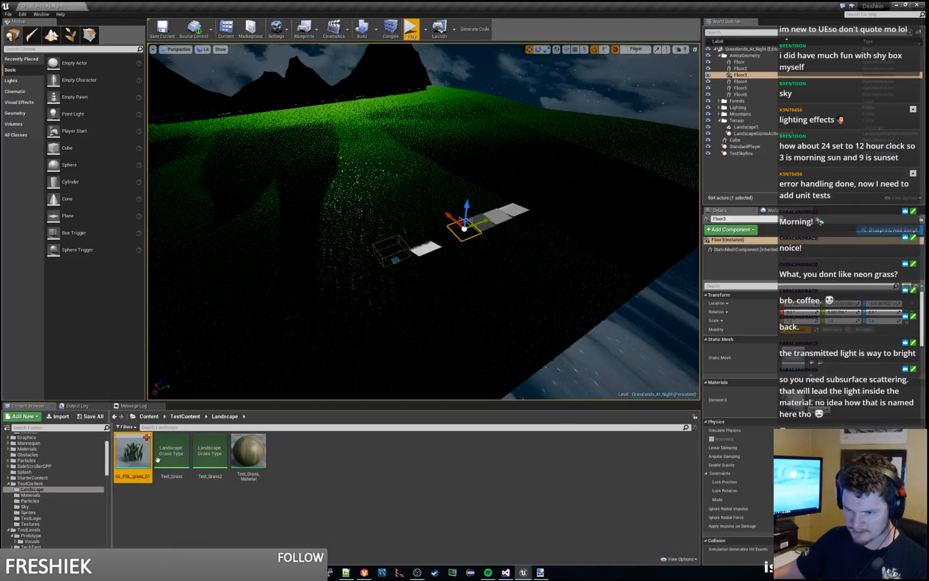
key("F2")
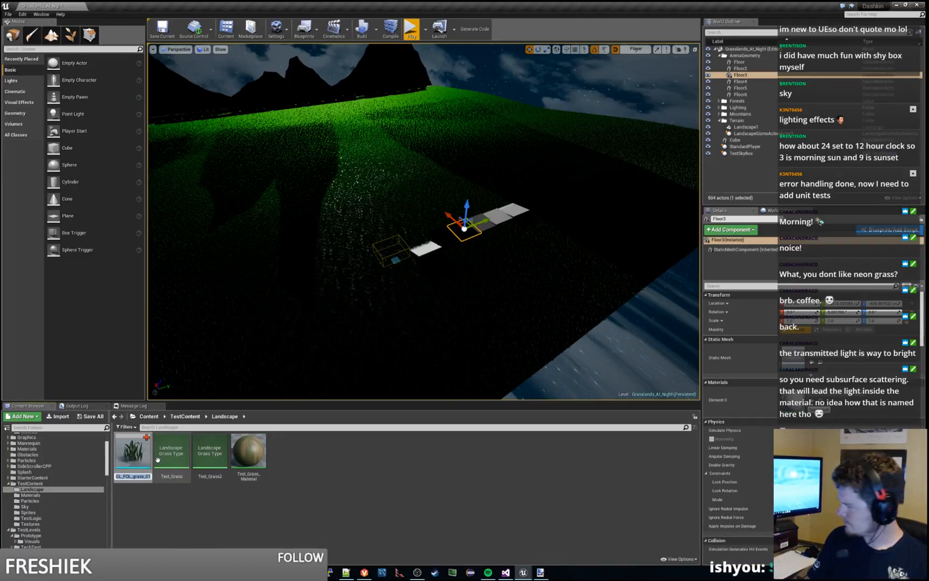
type("uns")
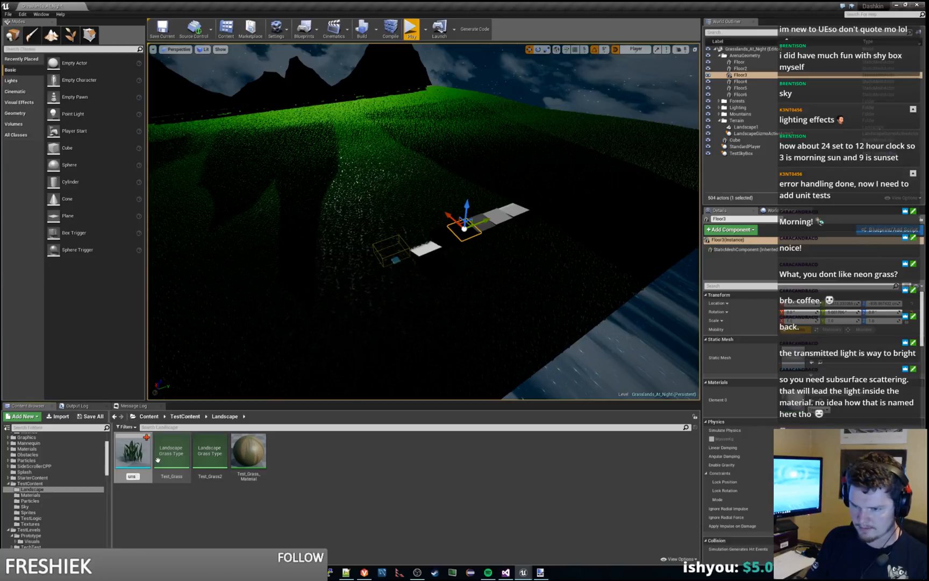
type("hadowed")
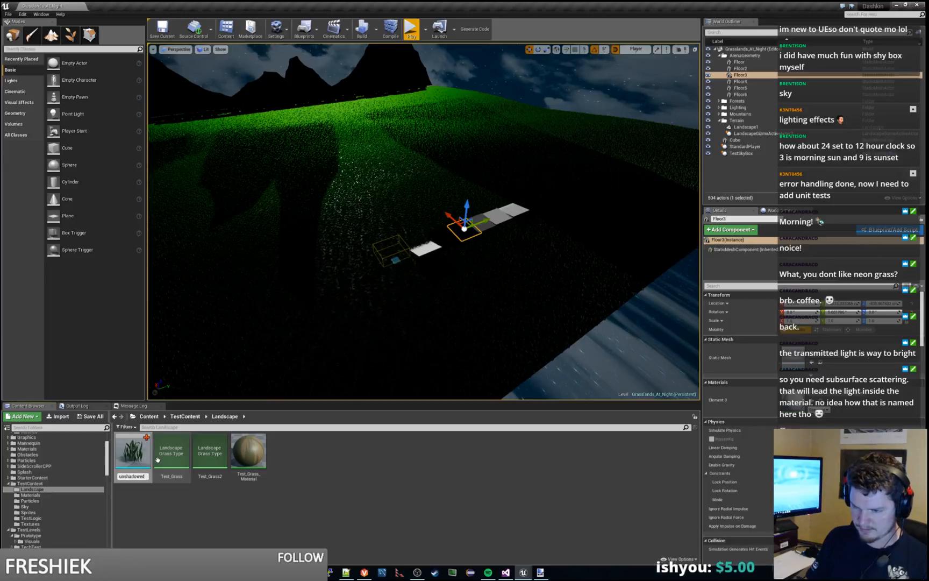
type("_grass_1")
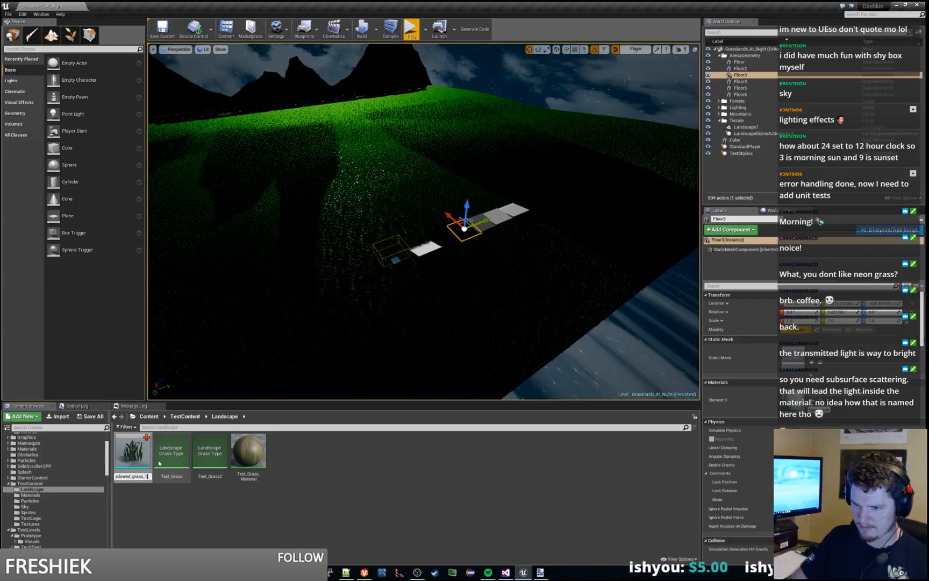
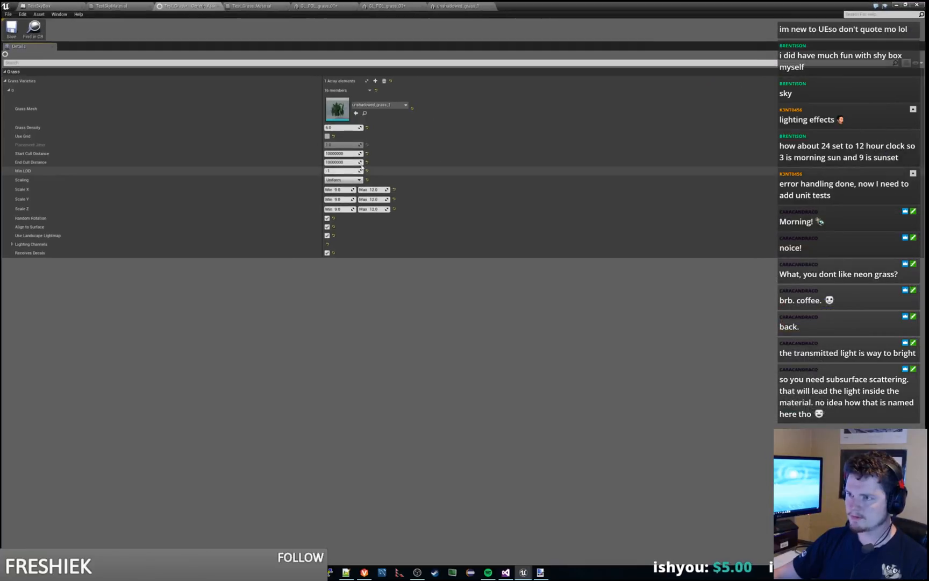
Step: Save the Test_Grass landscape grass type and check it out of source control
left_click(11, 29)
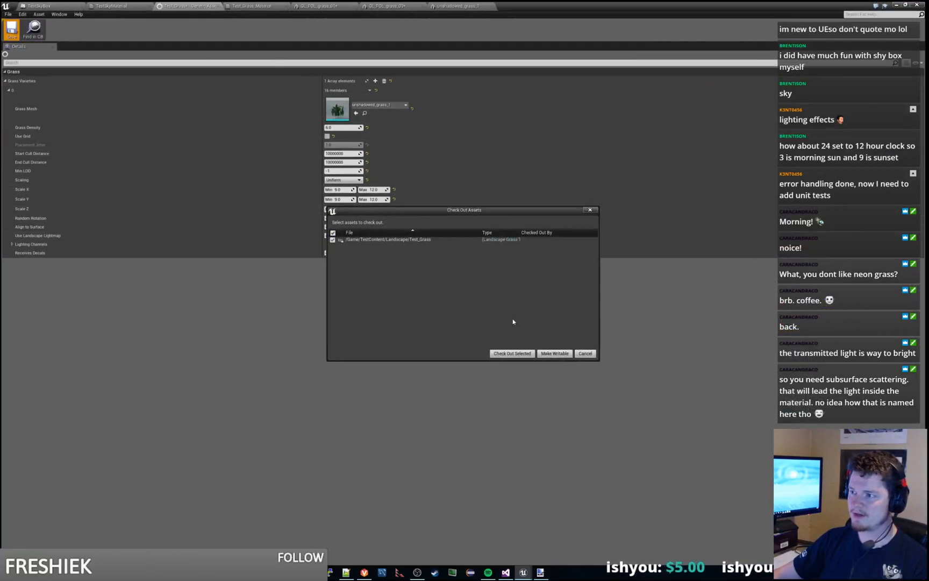
left_click(512, 353)
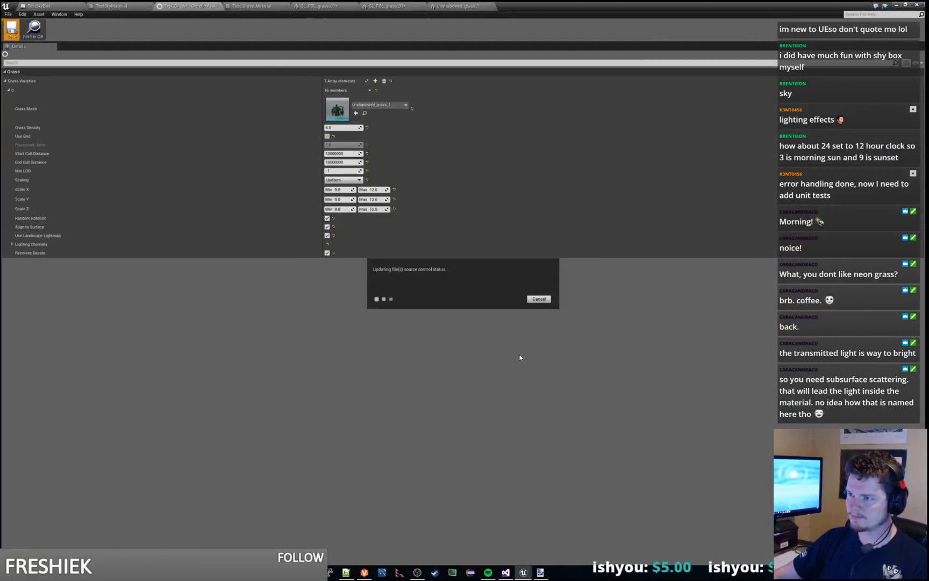
Step: Set the unshadowed_grass_1 mesh's light map coordinate index to 0 and disable its automatic collision generation
left_click(453, 6)
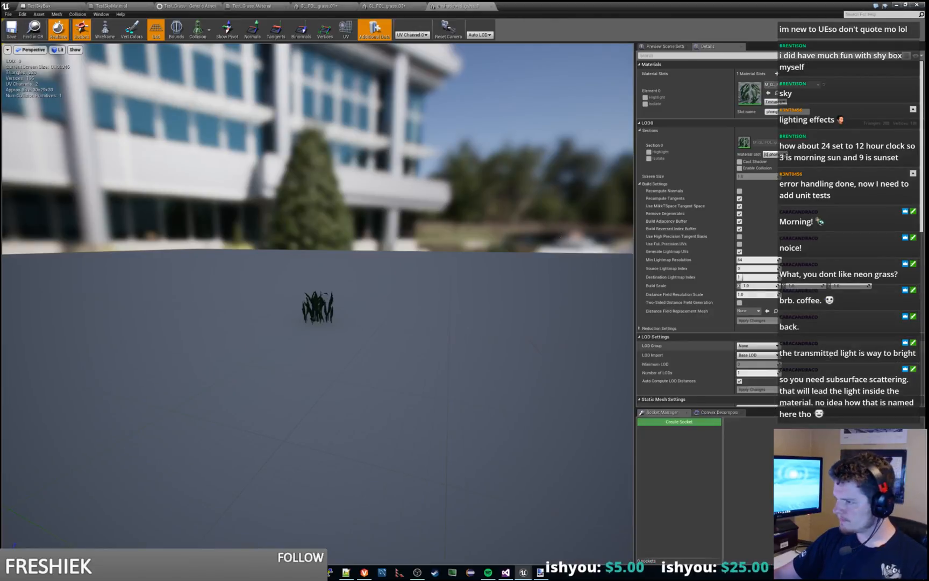
scroll(846, 319, "down", 5)
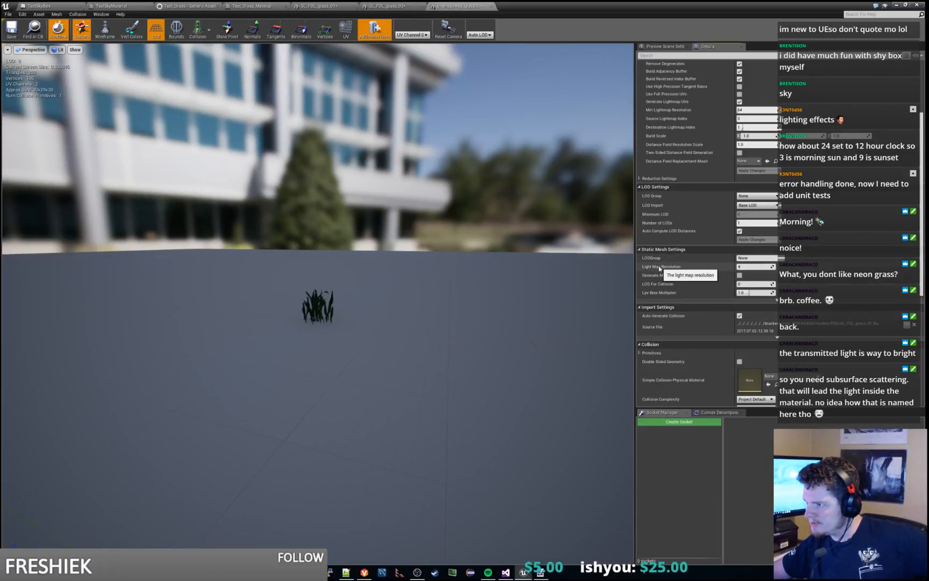
scroll(659, 266, "down", 2)
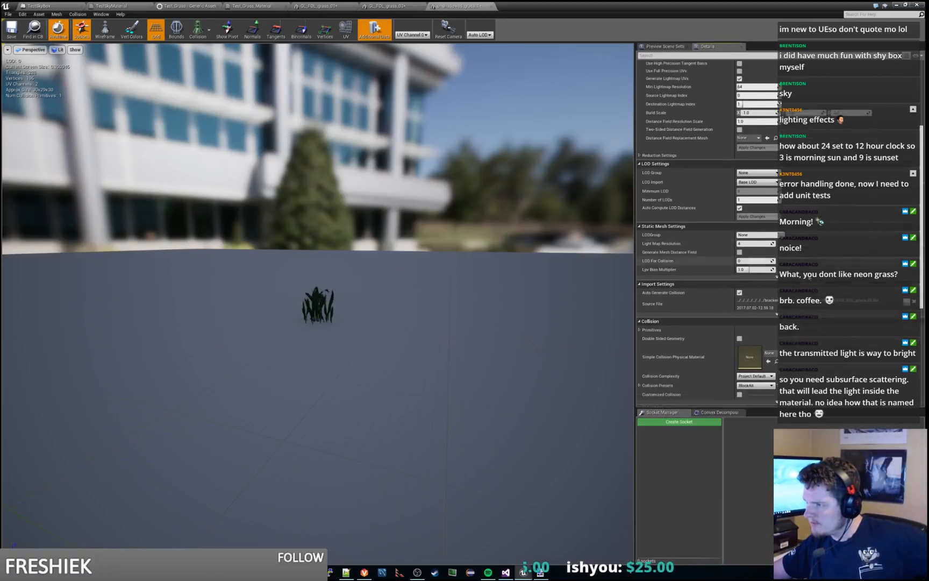
left_click(777, 264)
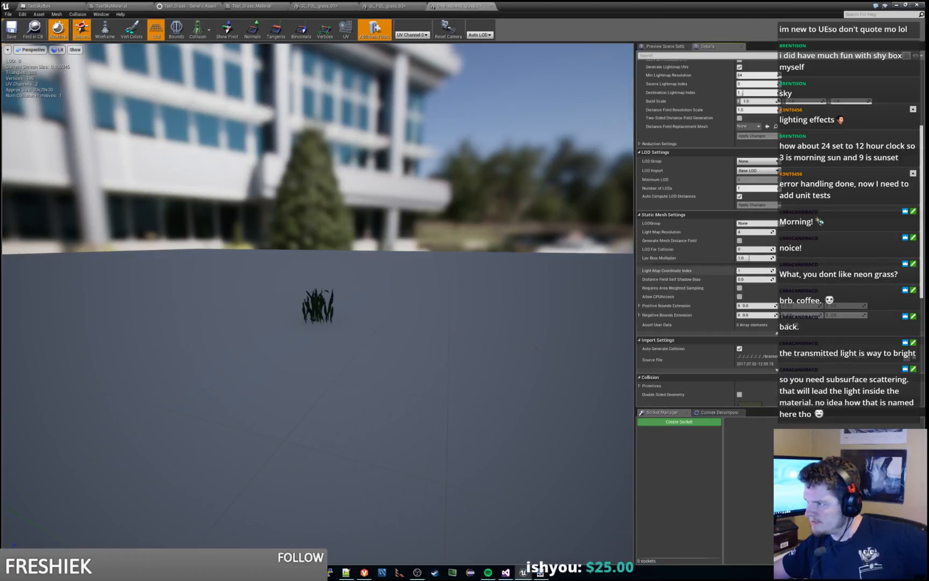
left_click(779, 270)
scroll(830, 286, "down", 6)
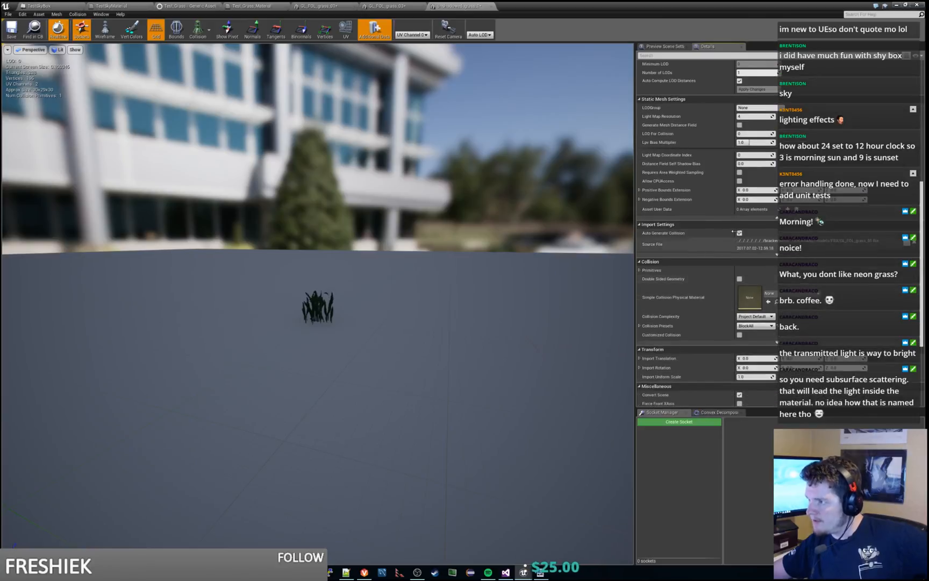
left_click(739, 234)
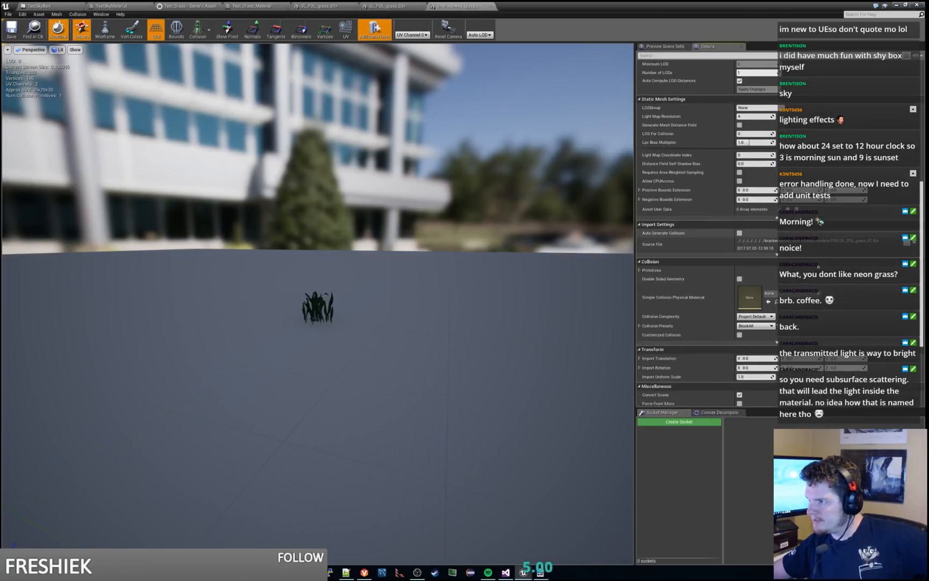
Step: Set the unshadowed_grass_1 mesh's collision preset to NoCollision and save the mesh
scroll(699, 267, "down", 2)
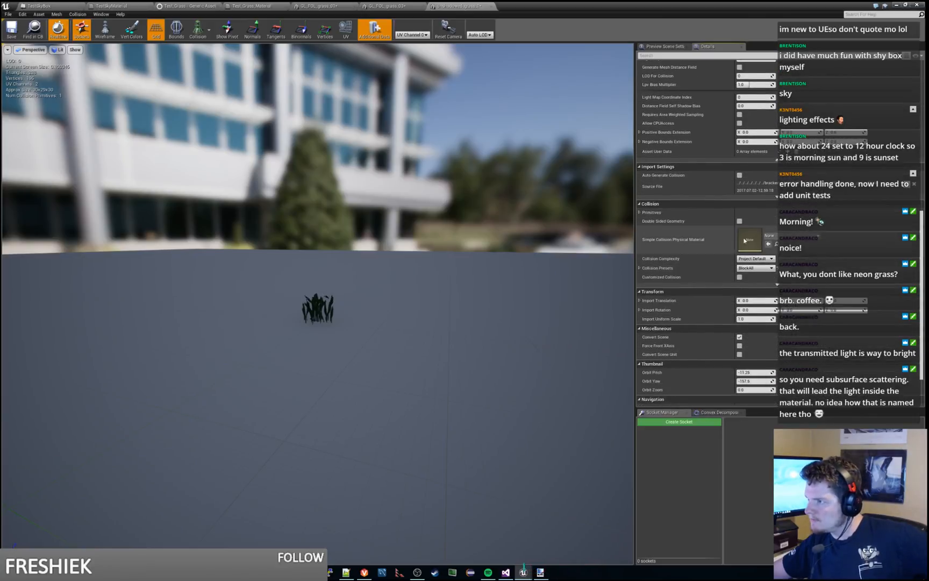
scroll(699, 266, "down", 2)
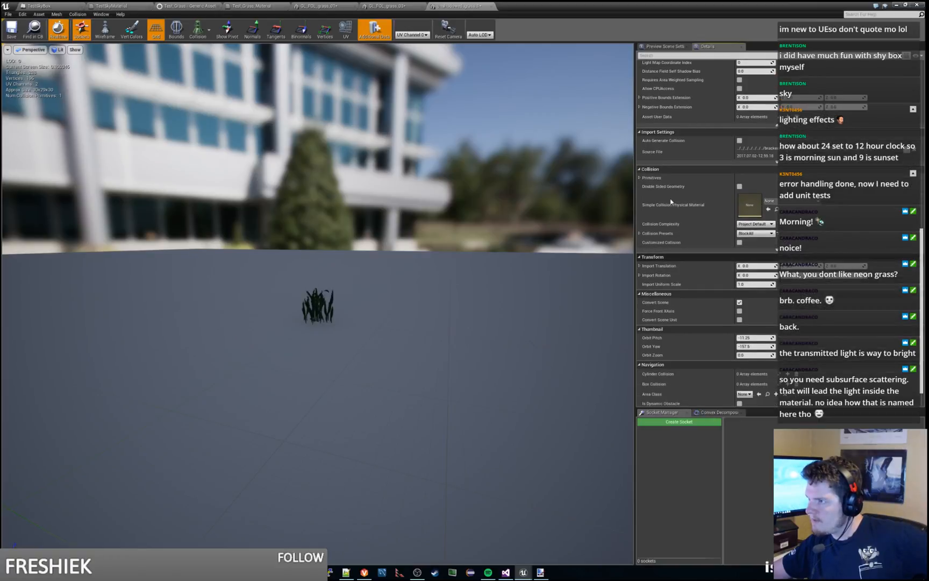
left_click(640, 178)
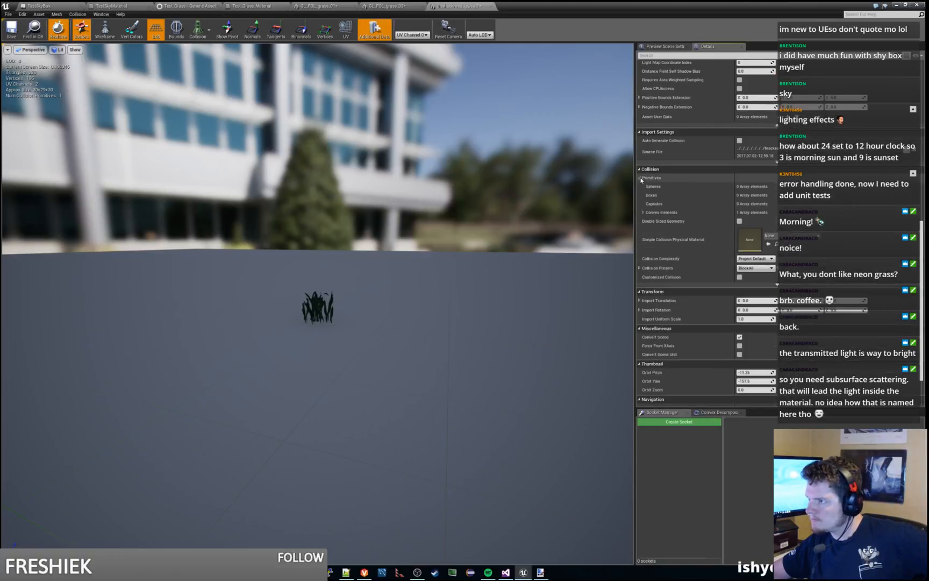
left_click(643, 213)
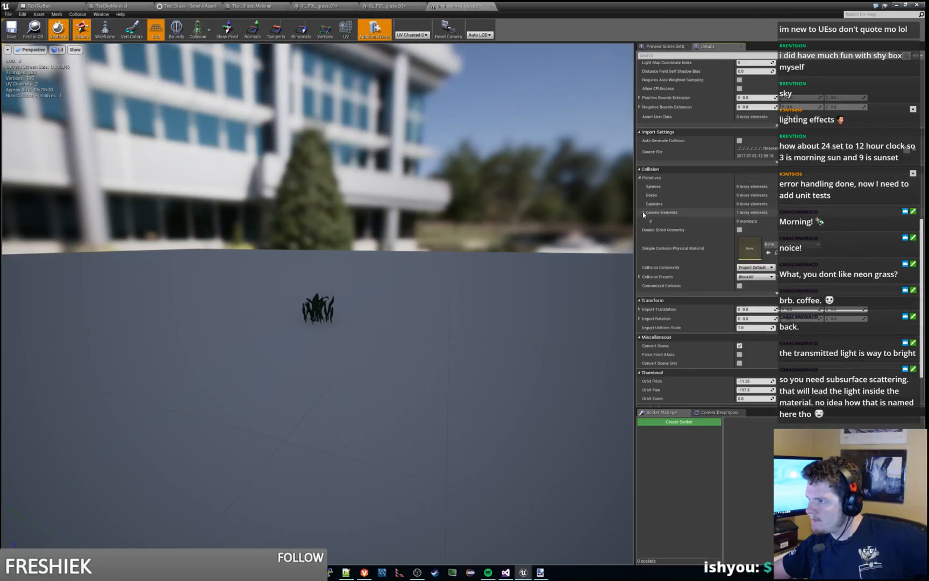
left_click(640, 178)
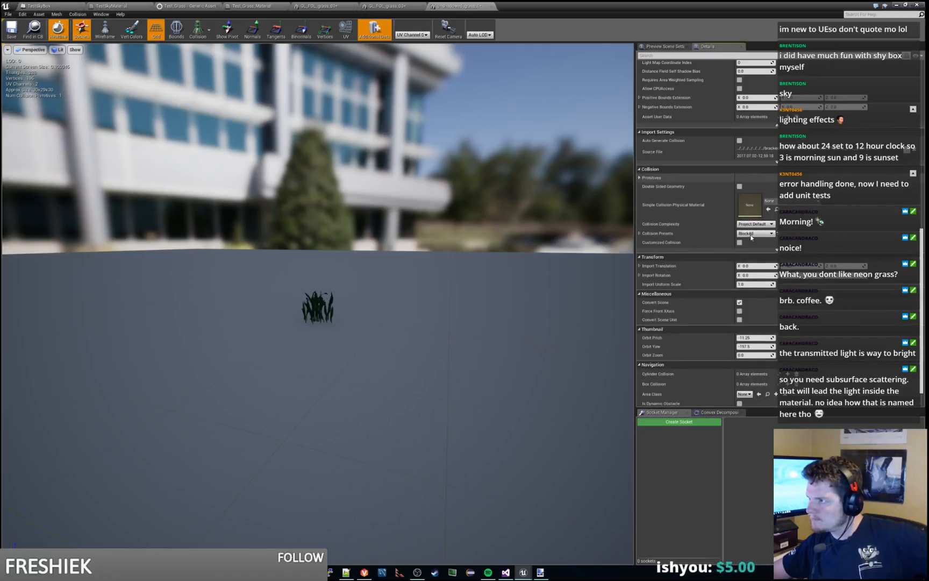
left_click(763, 233)
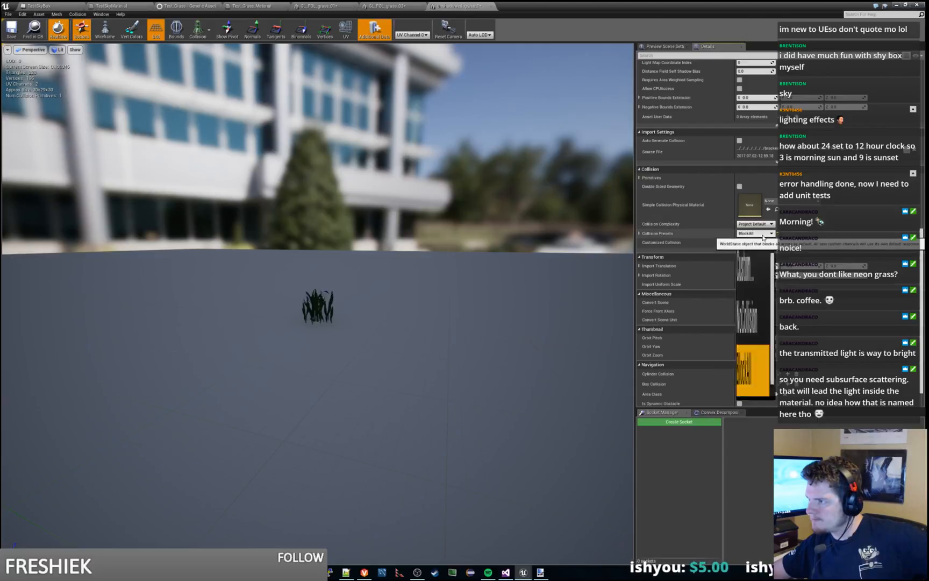
left_click(749, 244)
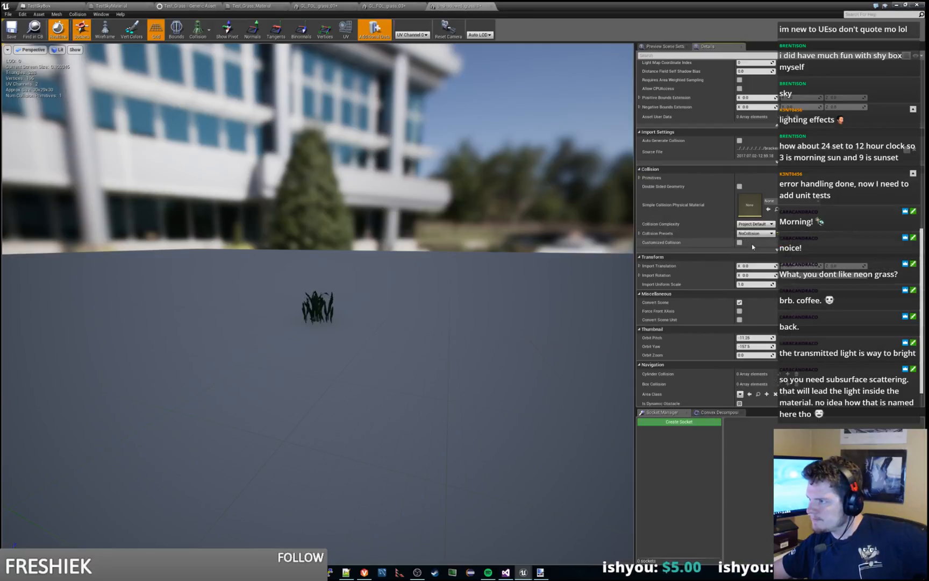
scroll(850, 238, "down", 2)
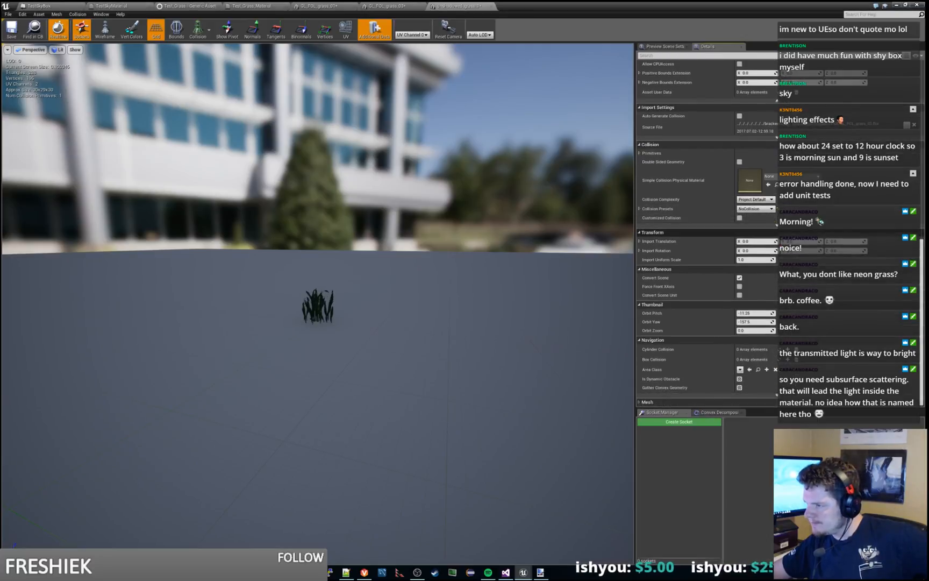
left_click(740, 380)
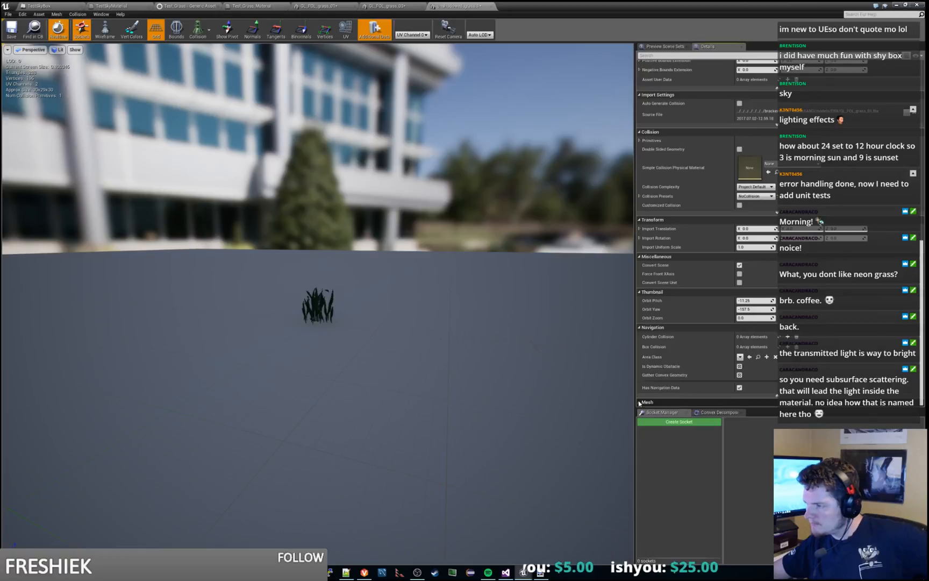
left_click(14, 32)
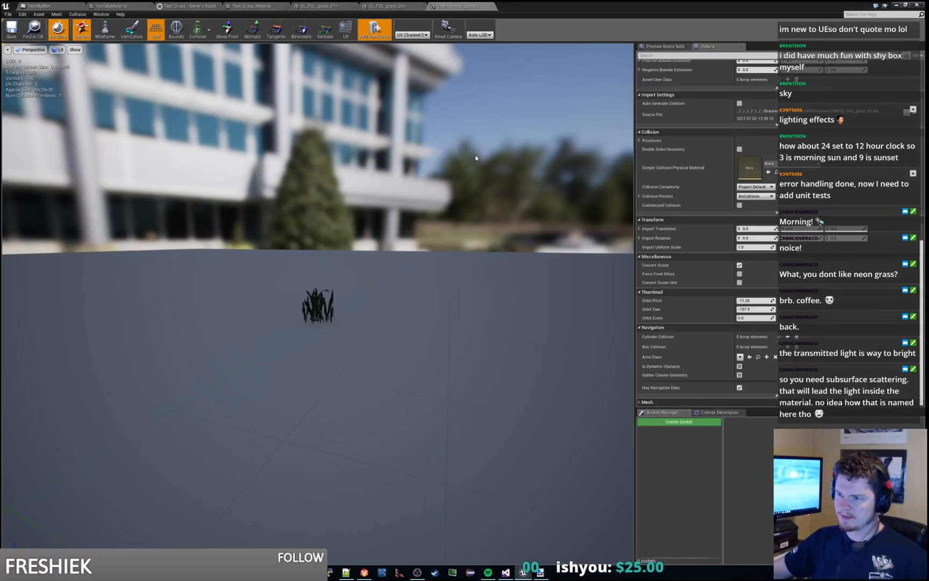
Step: Play the Grasslands_At_Night level and run the character through the field to examine the moonlit grass
left_click(490, 5)
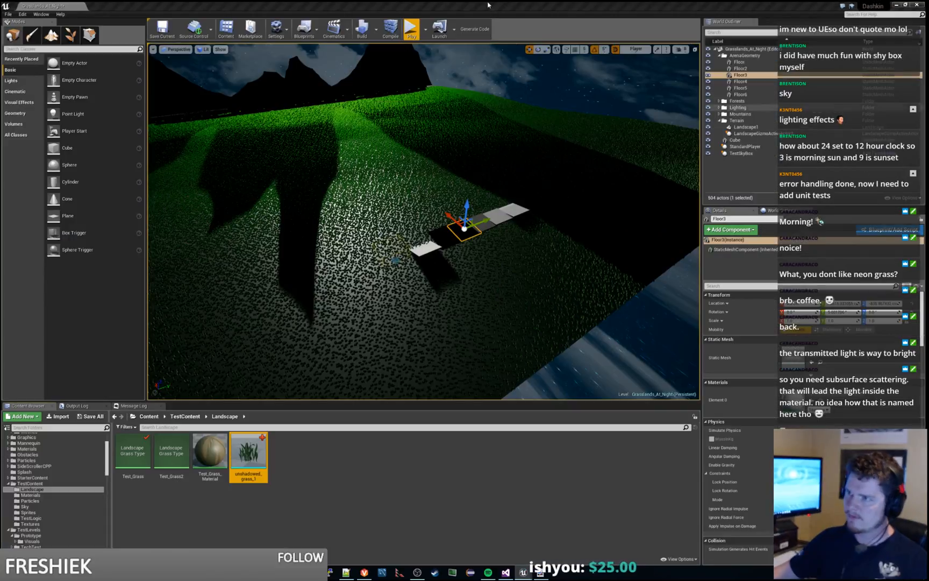
left_click(411, 29)
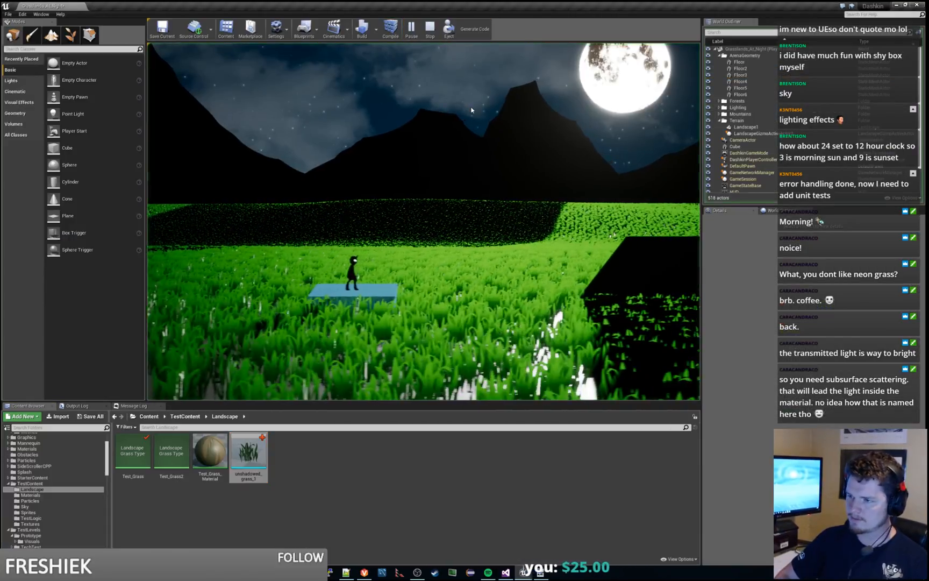
key("d")
key("space")
key("a")
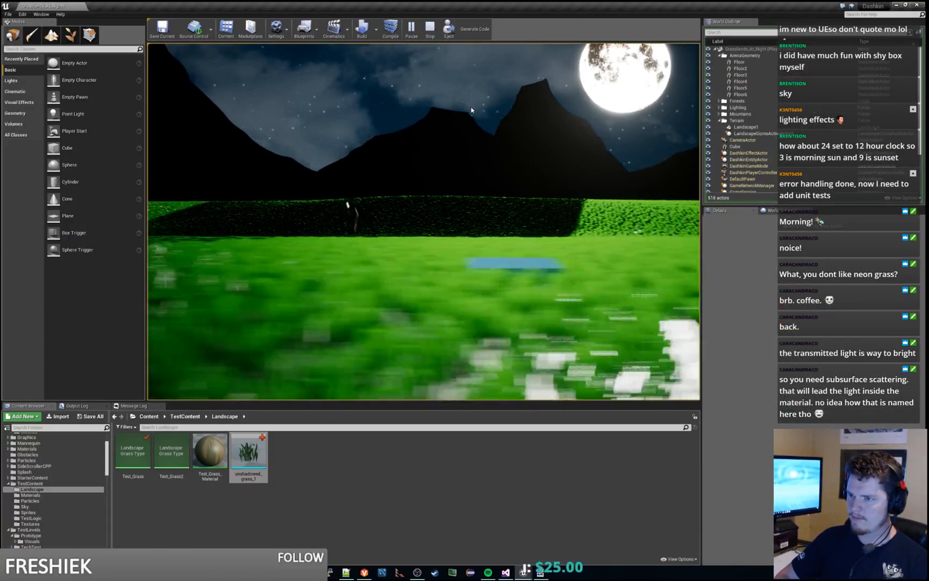
key("d")
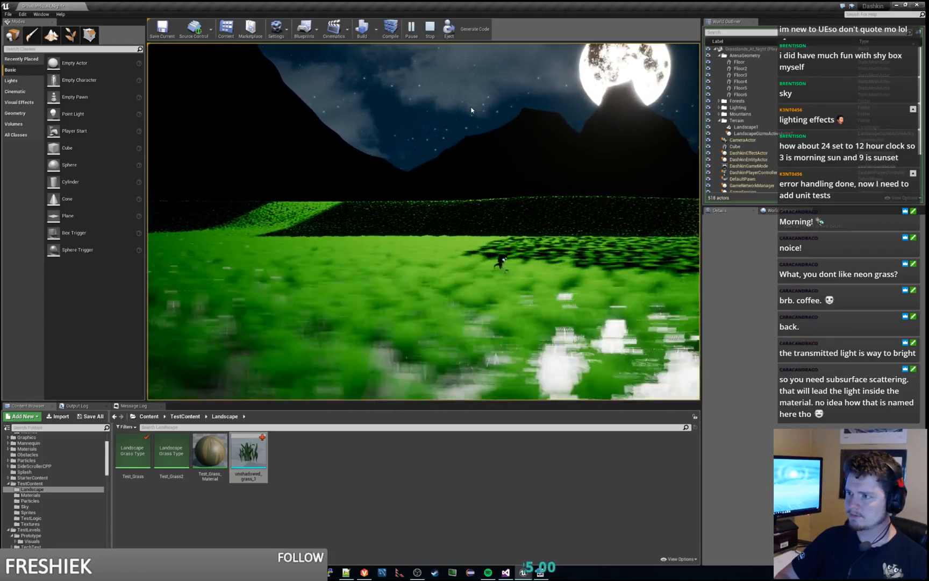
key("a")
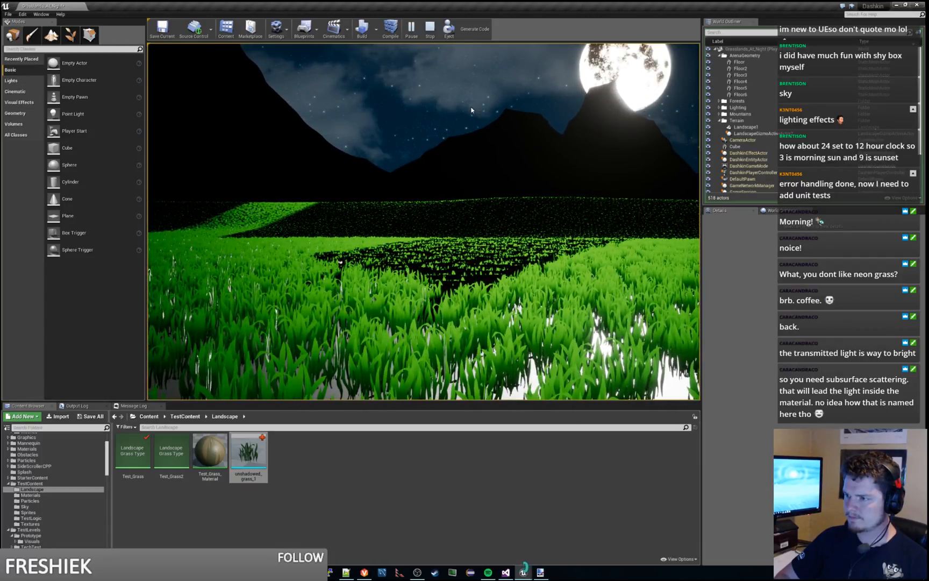
key("d")
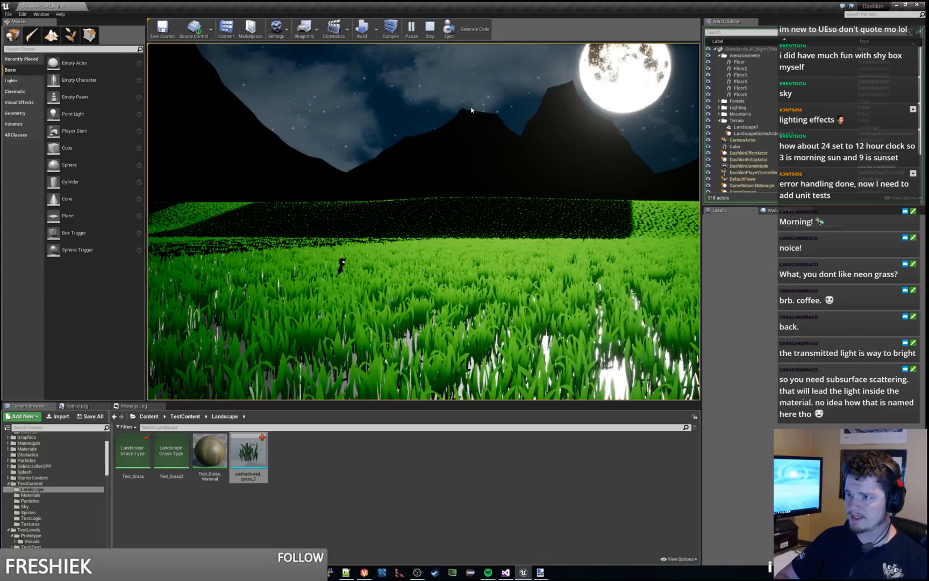
key("d")
key("a")
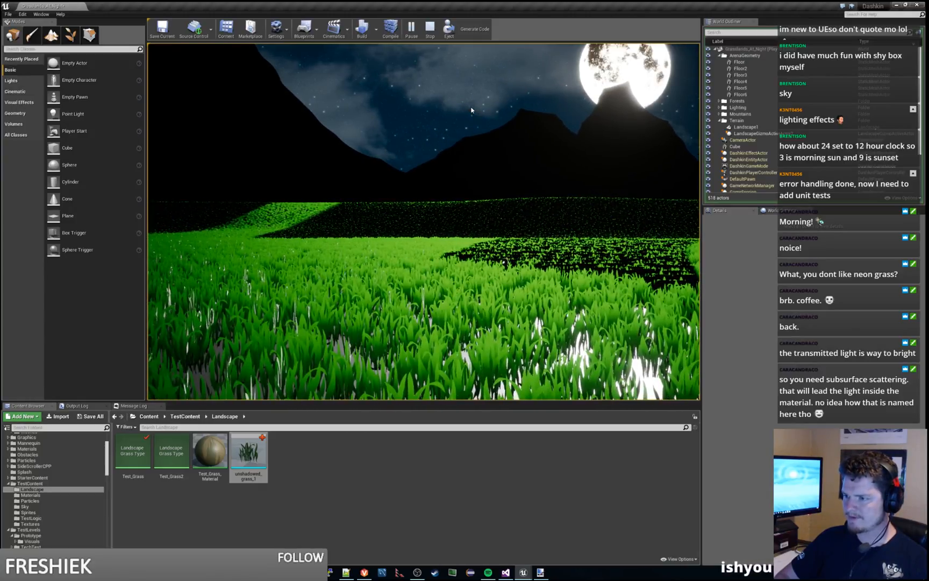
key("a")
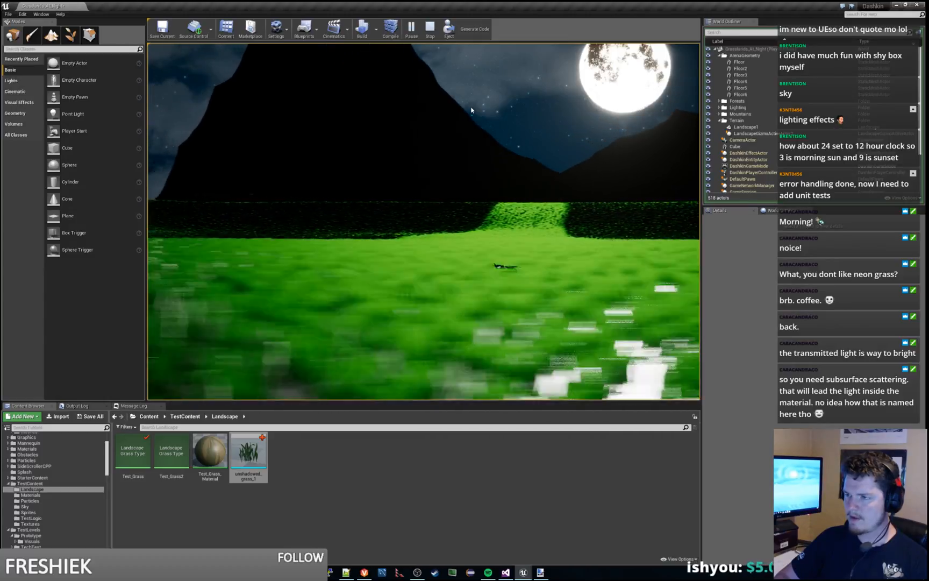
key("Escape")
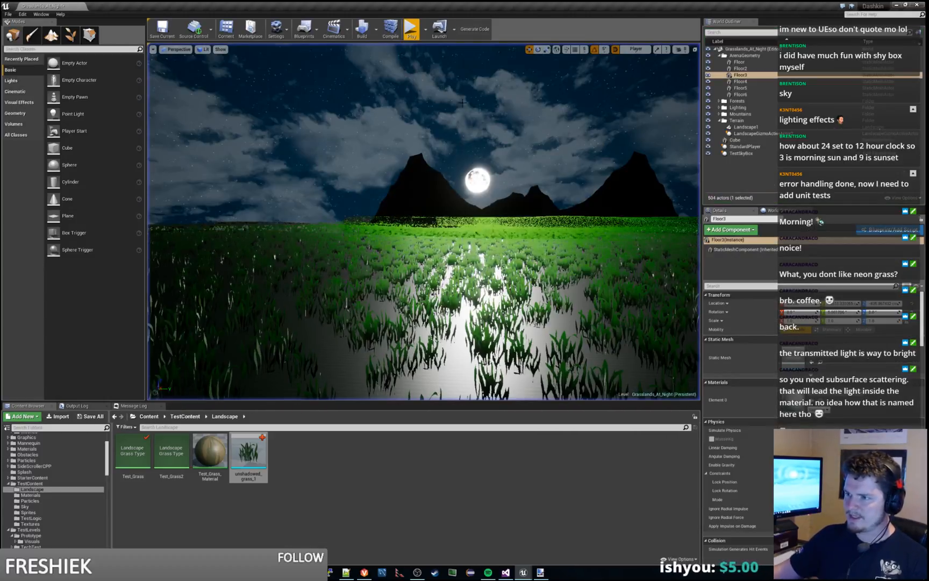
Step: Examine how the grass looks in the lit and shadowed parts of the landscape in the level view
right_click_drag(472, 110, 376, 151)
key("a")
key("w")
key("w")
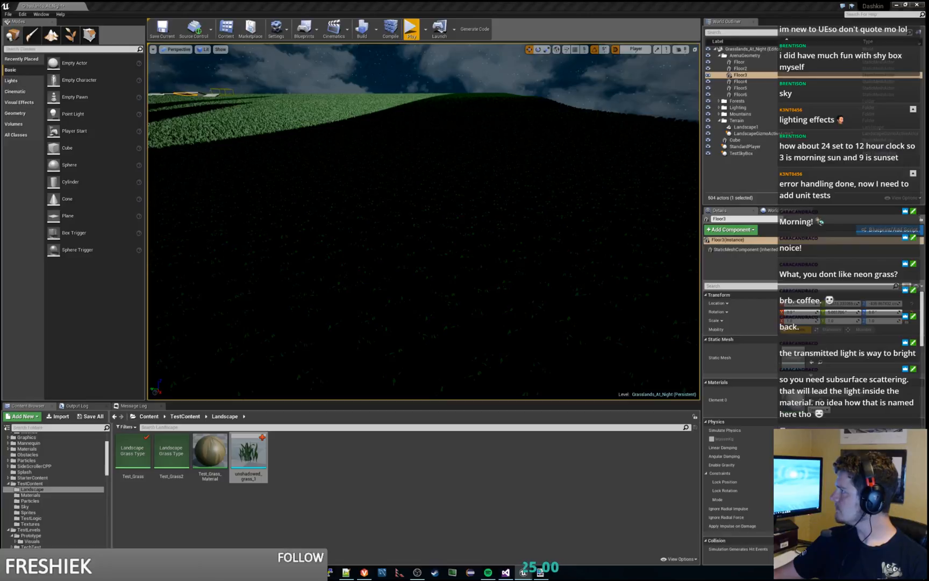
Step: Try a minimum lightmap resolution of 1 and full precision UVs on the unshadowed_grass_1 mesh, and undo both changes
key("alt+Tab")
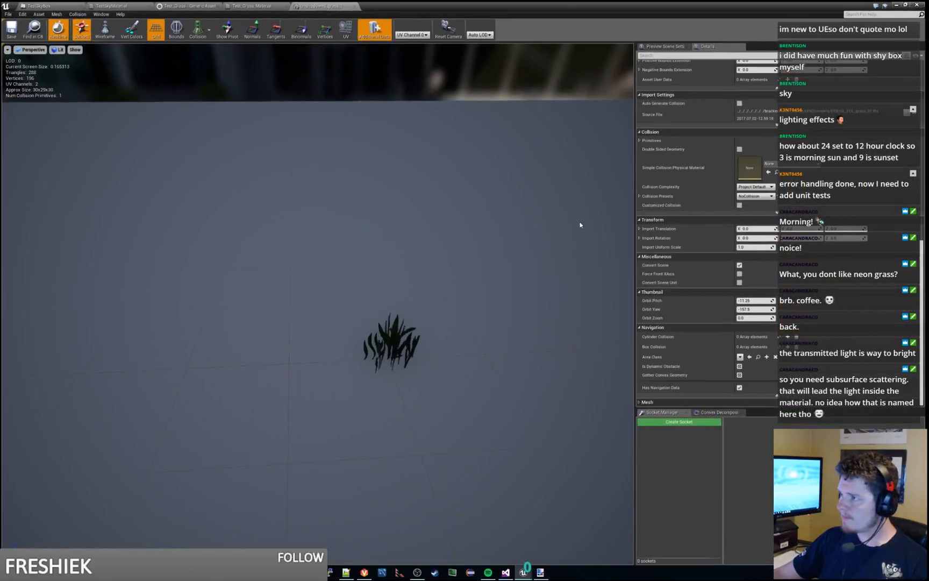
scroll(415, 351, "up", 6)
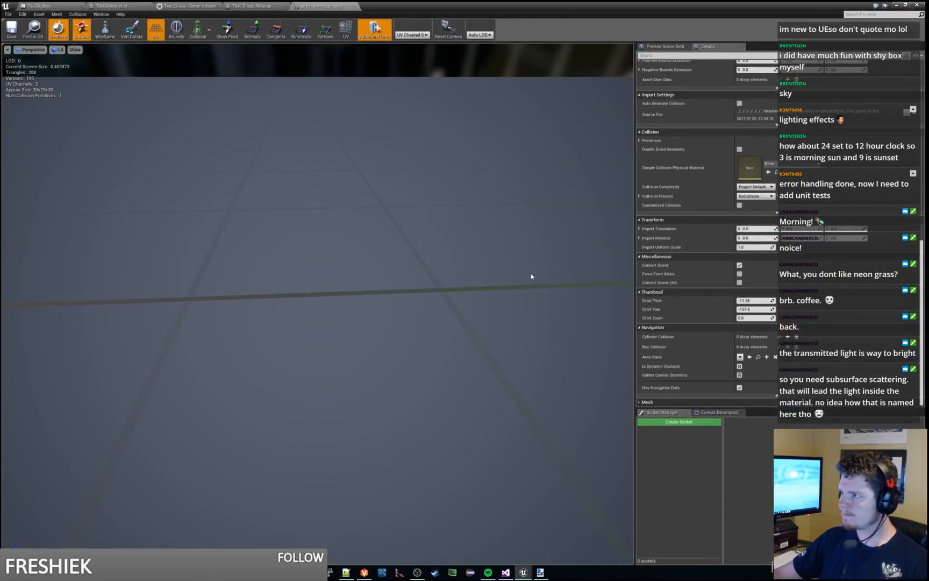
scroll(531, 275, "down", 11)
scroll(451, 280, "up", 2)
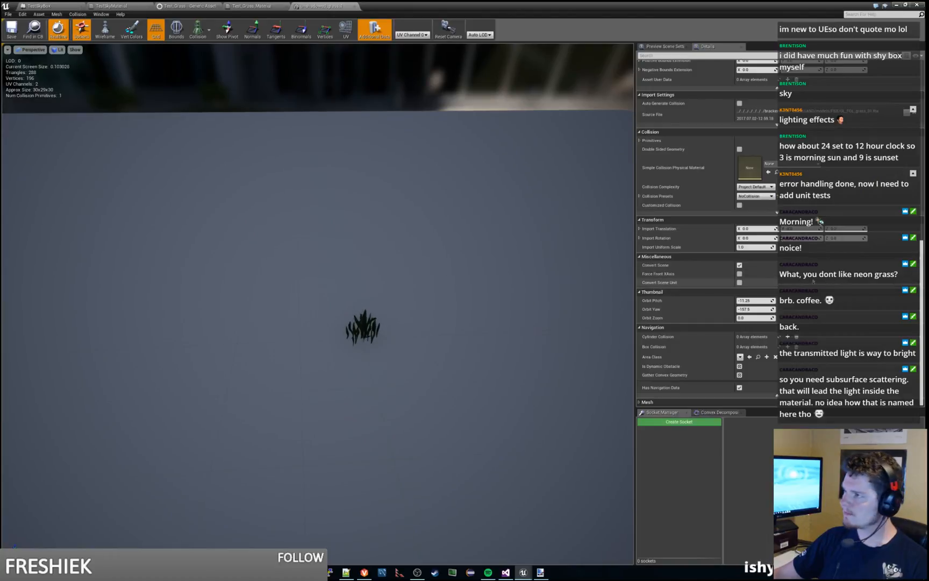
scroll(700, 274, "up", 10)
scroll(707, 232, "up", 6)
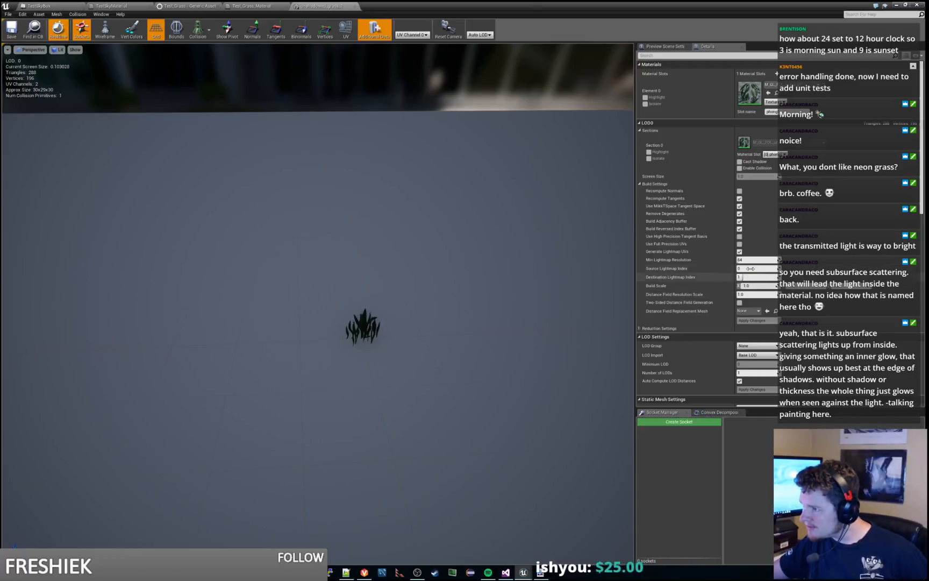
mouse_move(754, 259)
left_mouse_down()
mouse_move(777, 259)
mouse_move(738, 259)
left_mouse_up()
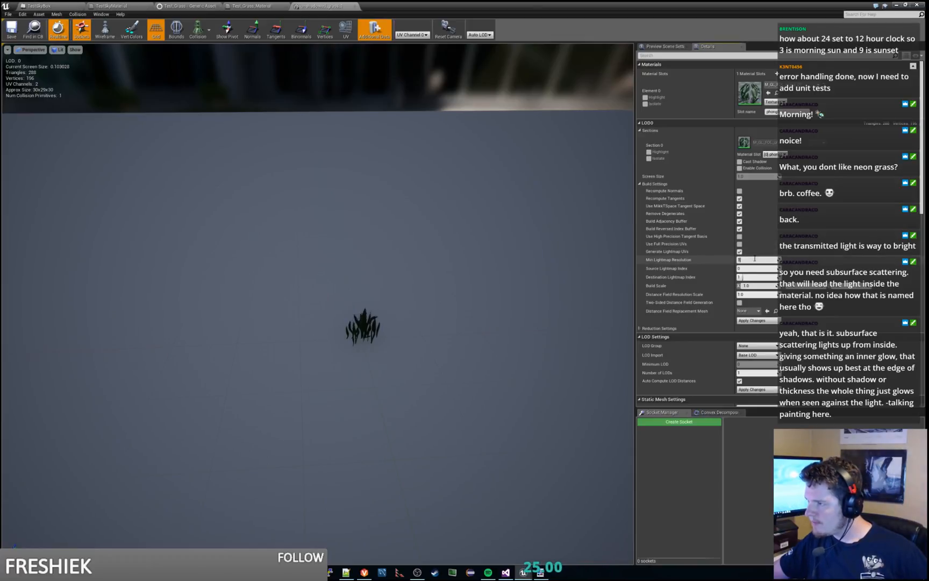
left_click(739, 243)
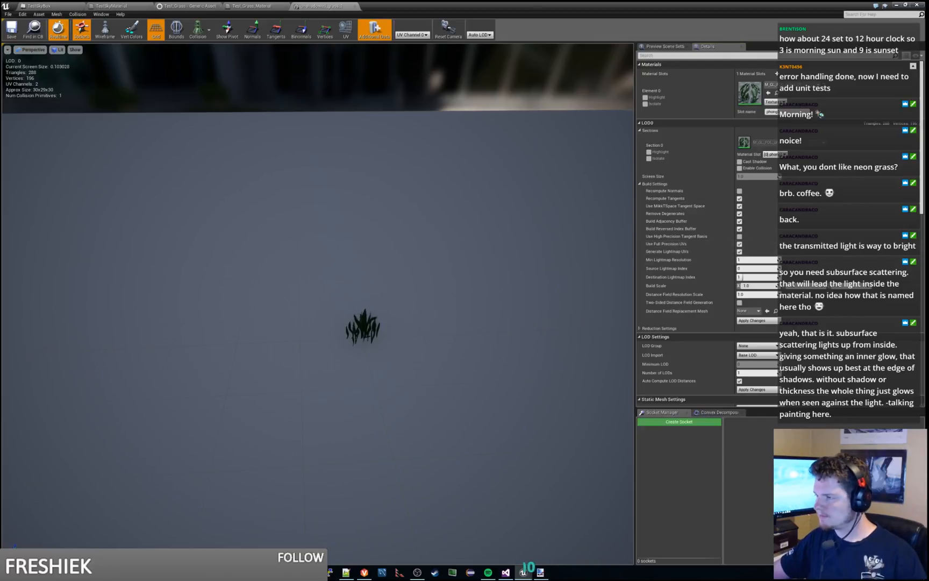
key("ctrl+z")
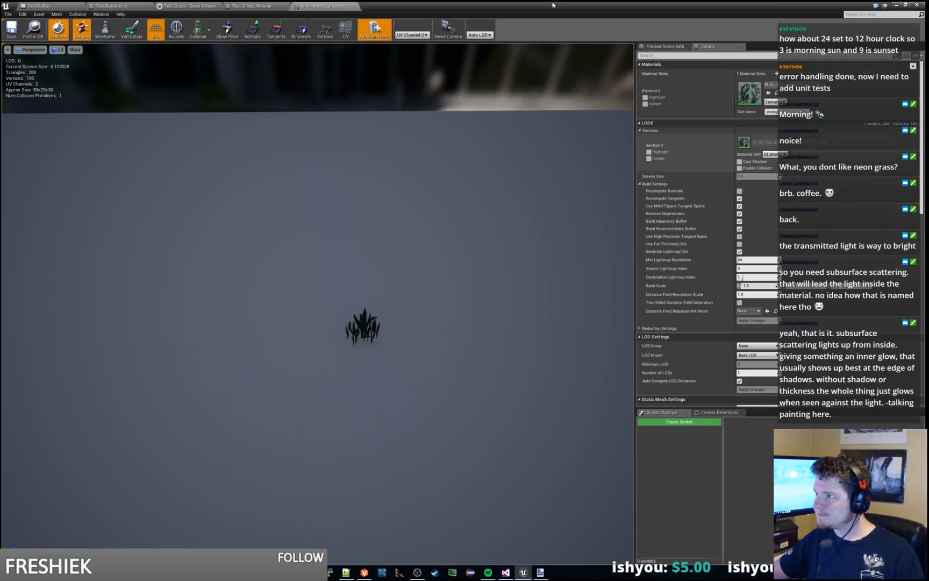
Step: Save the unshadowed_grass_1 mesh and build the Grasslands_At_Night level
key("ctrl+s")
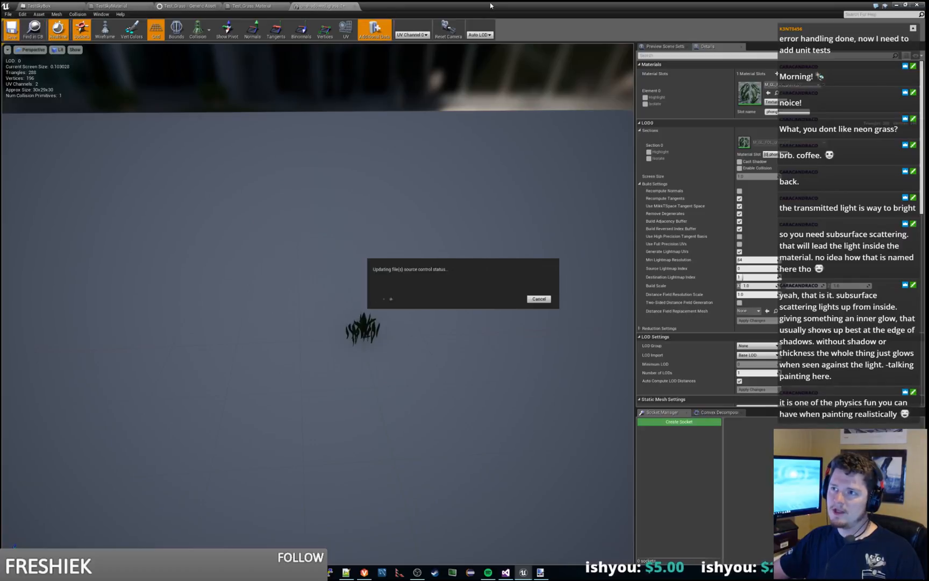
left_click_drag(487, 4, 500, 0)
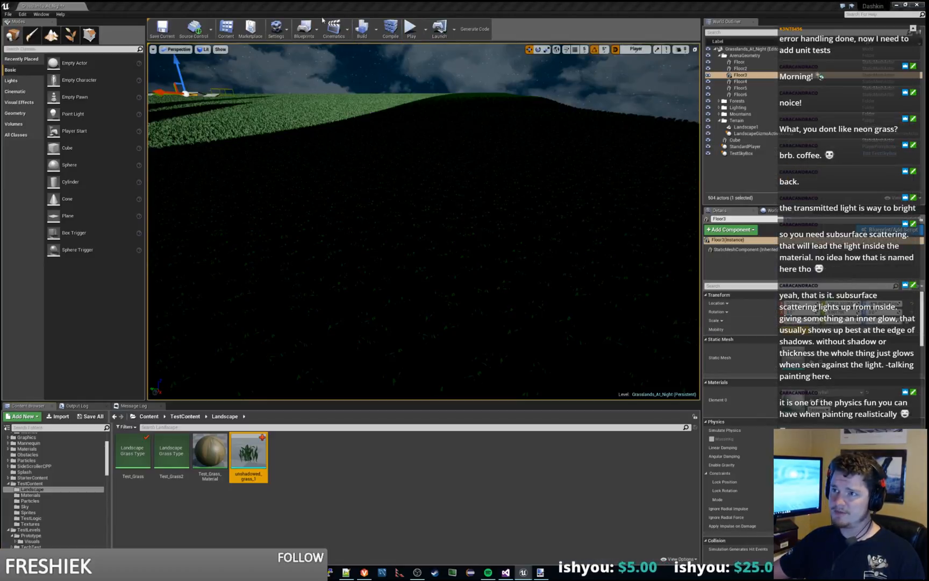
left_click(362, 28)
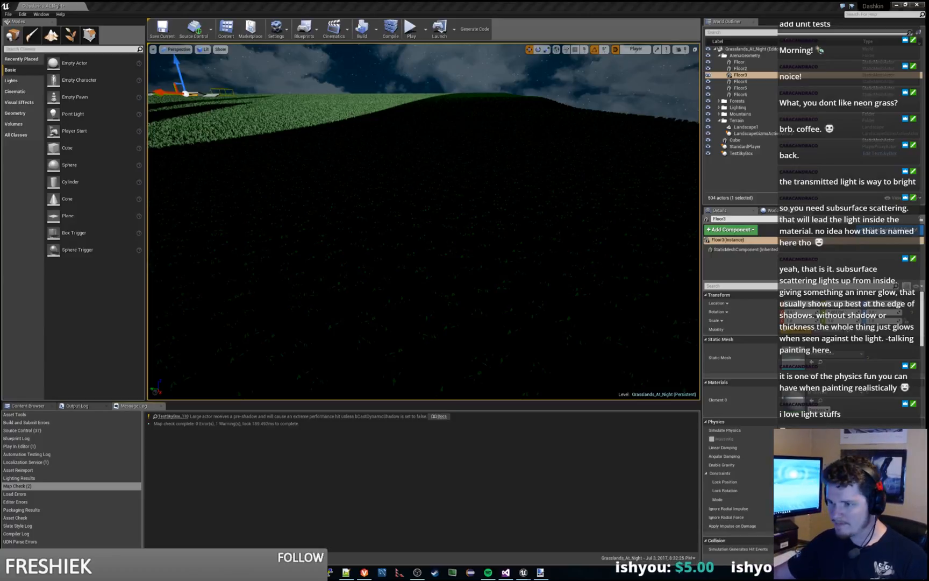
Step: Play the rebuilt level, run and jump the character across lit and shadowed areas to examine the grass, and stop playing
left_click(411, 29)
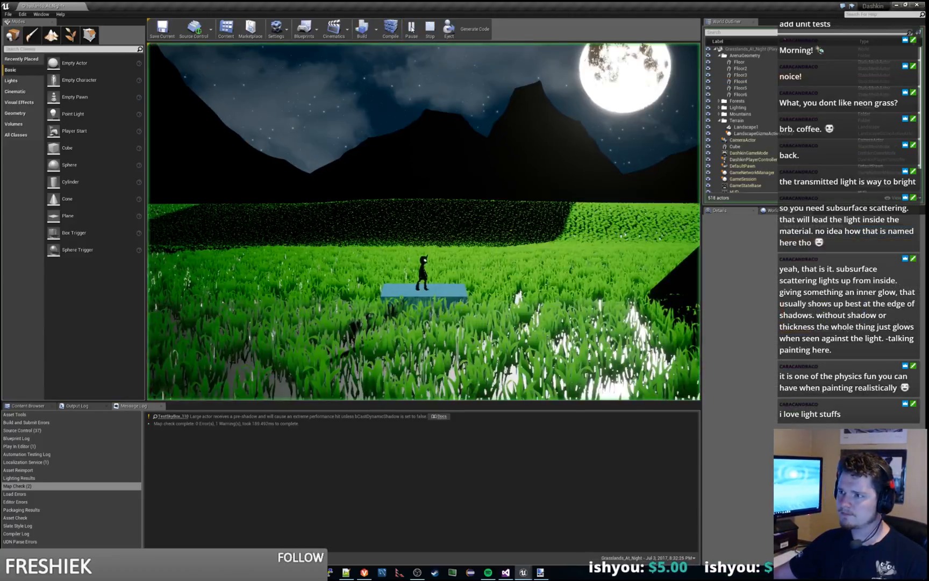
key("d")
key("space")
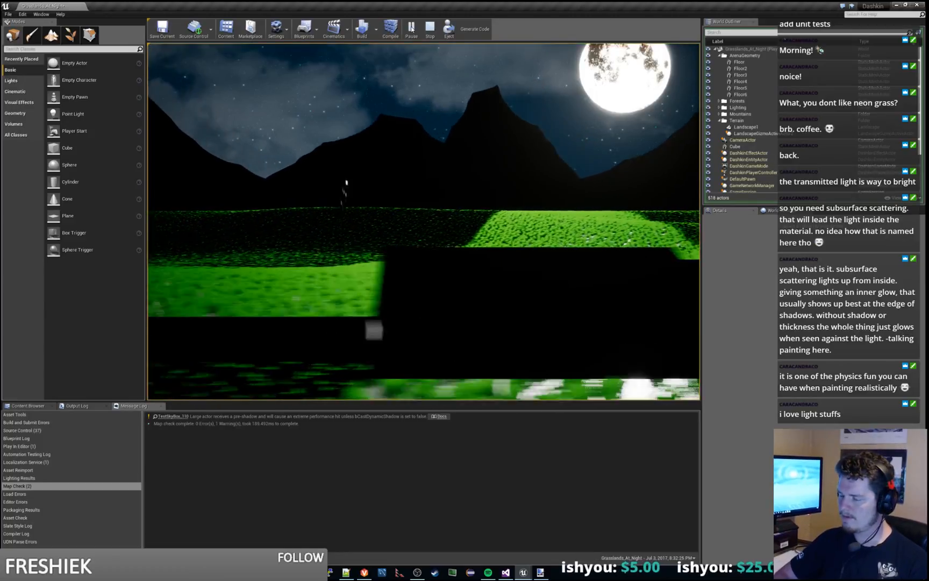
key("a")
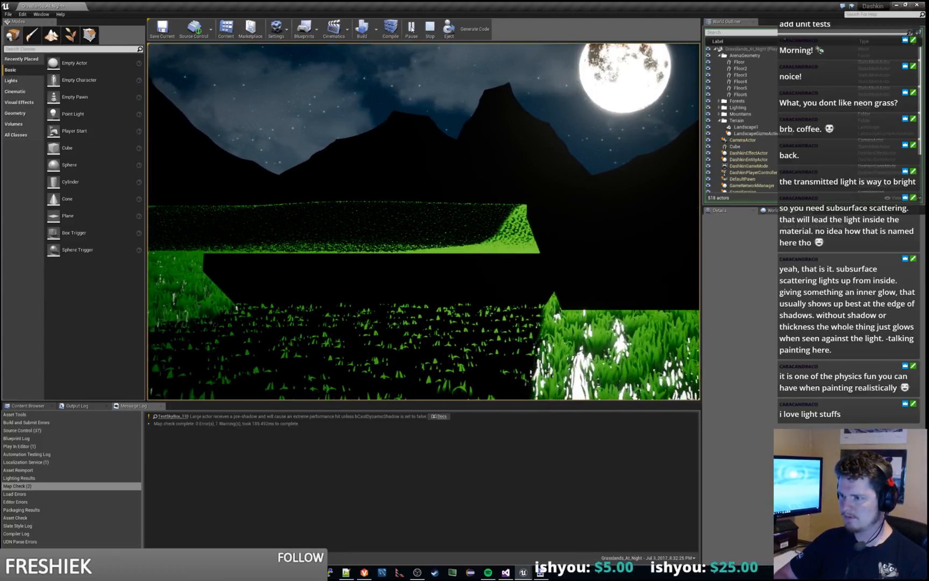
key("d")
key("XF86AudioNext")
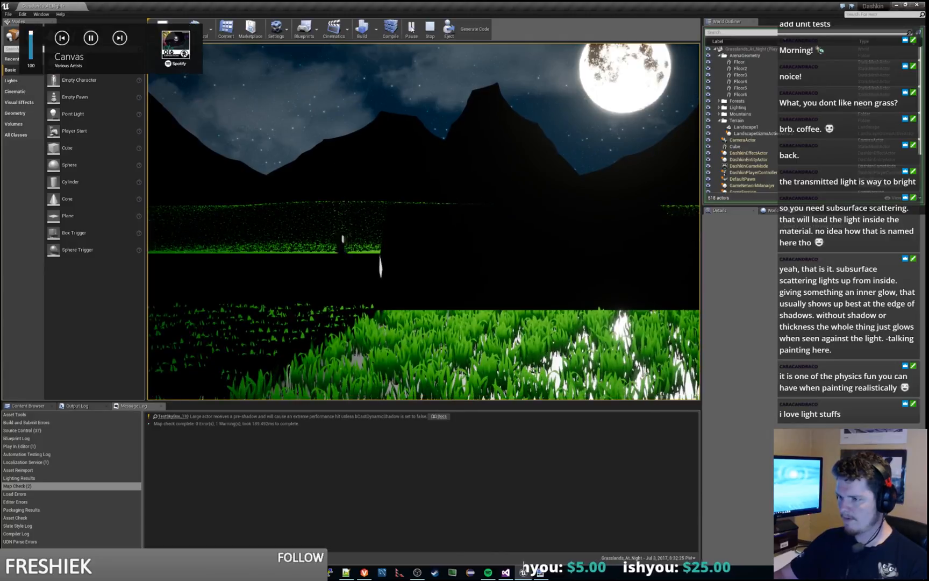
key("a")
key("d")
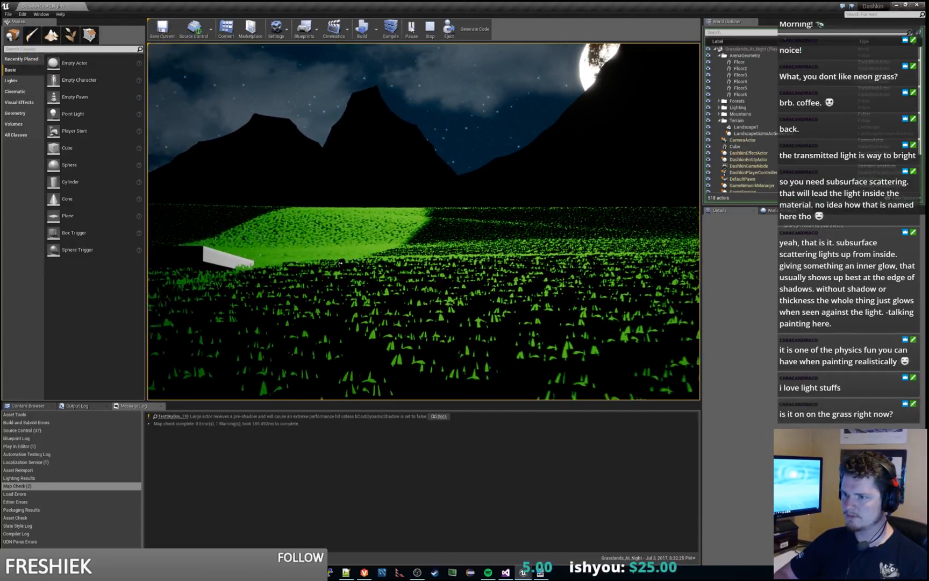
key("d")
key("d")
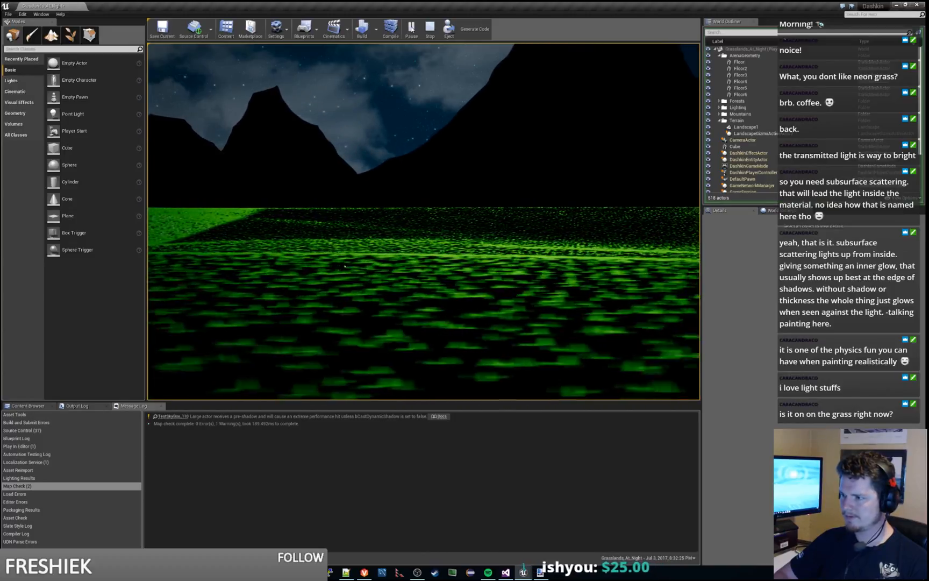
key("d")
key("a")
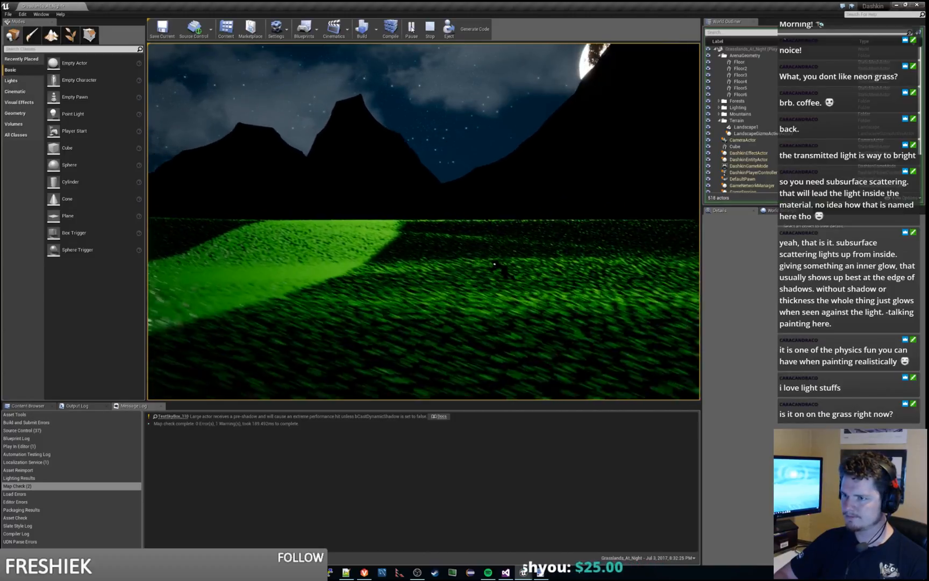
key("a")
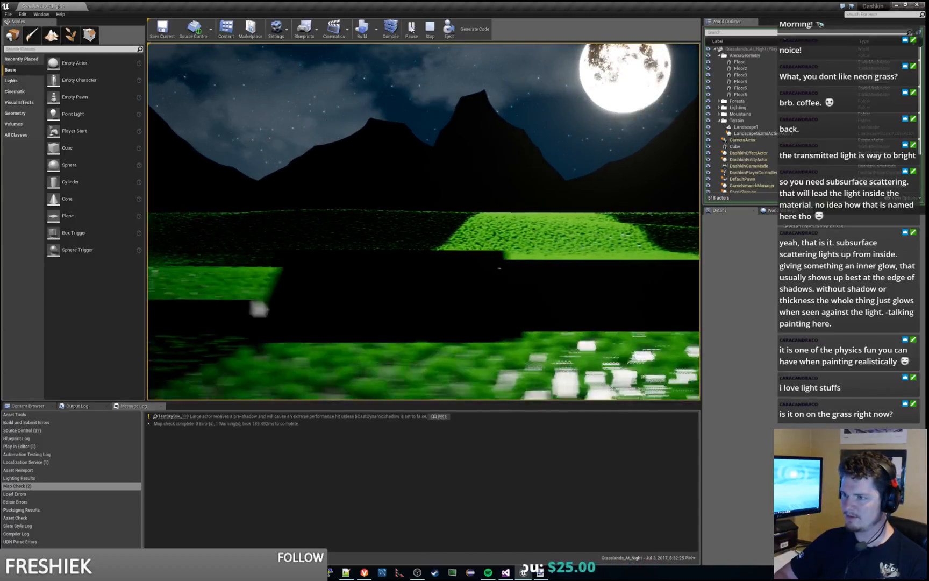
key("a")
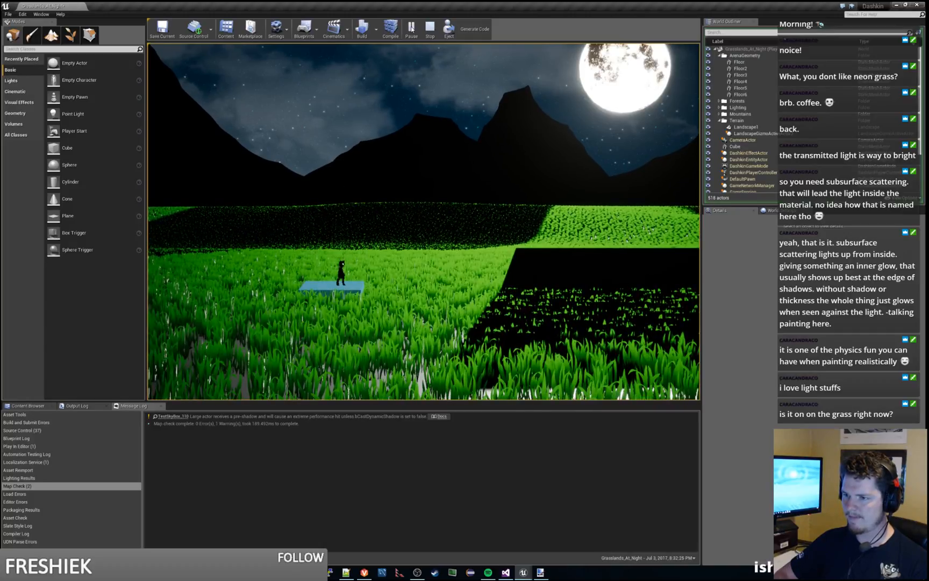
key("d")
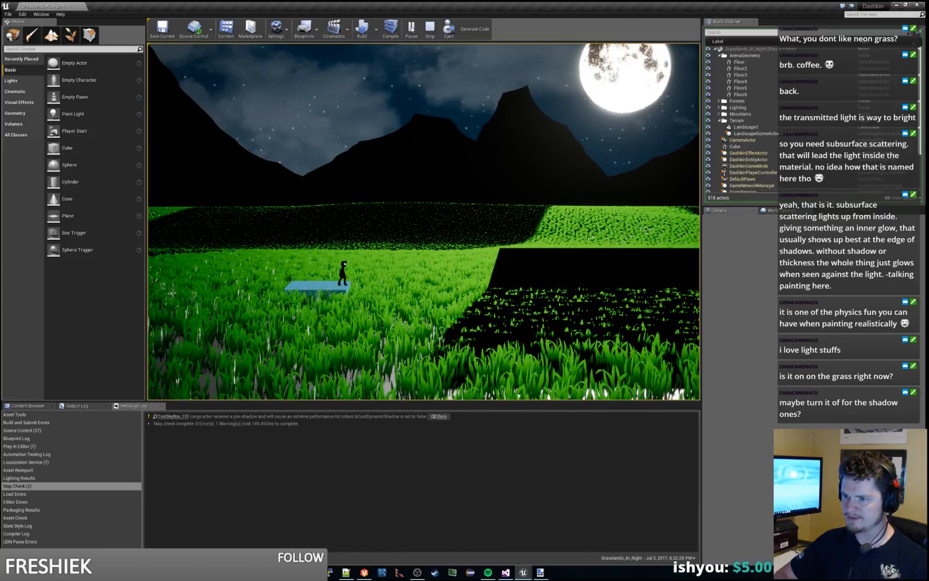
key("a")
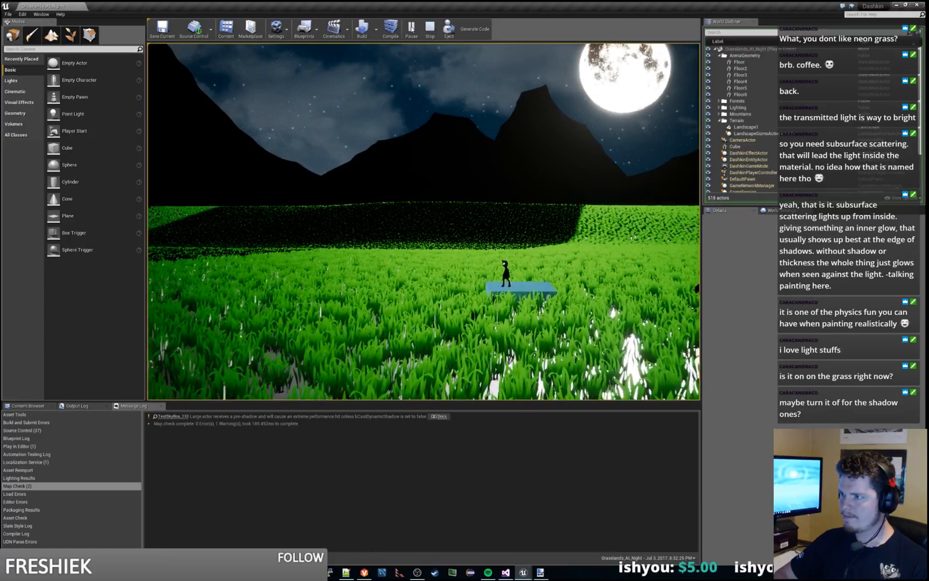
key("d")
key("space")
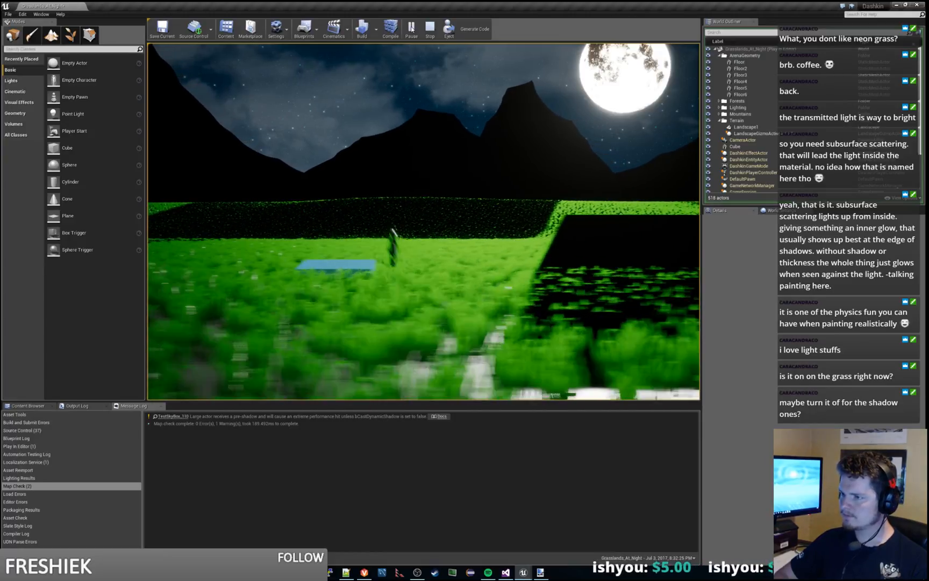
key("a")
key("d")
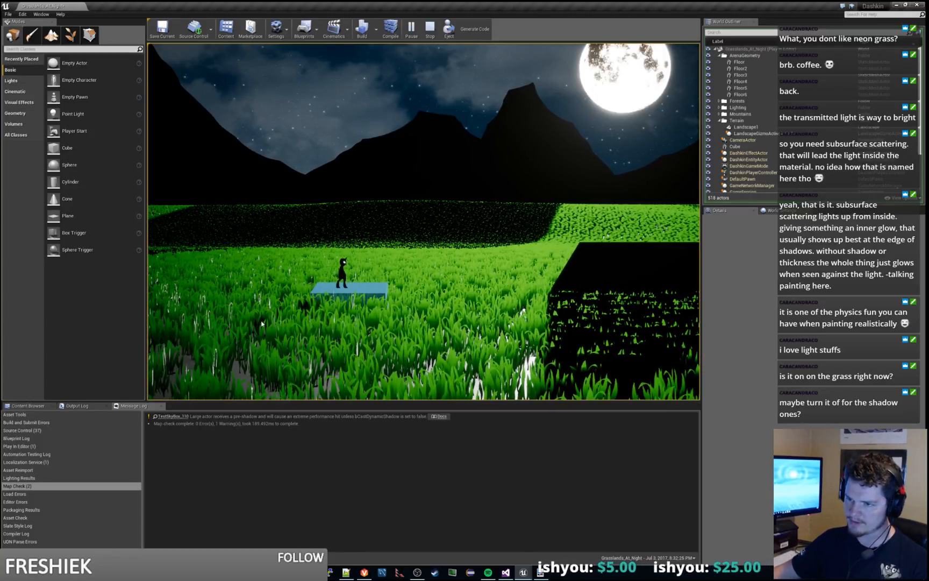
scroll(262, 324, "up", 2)
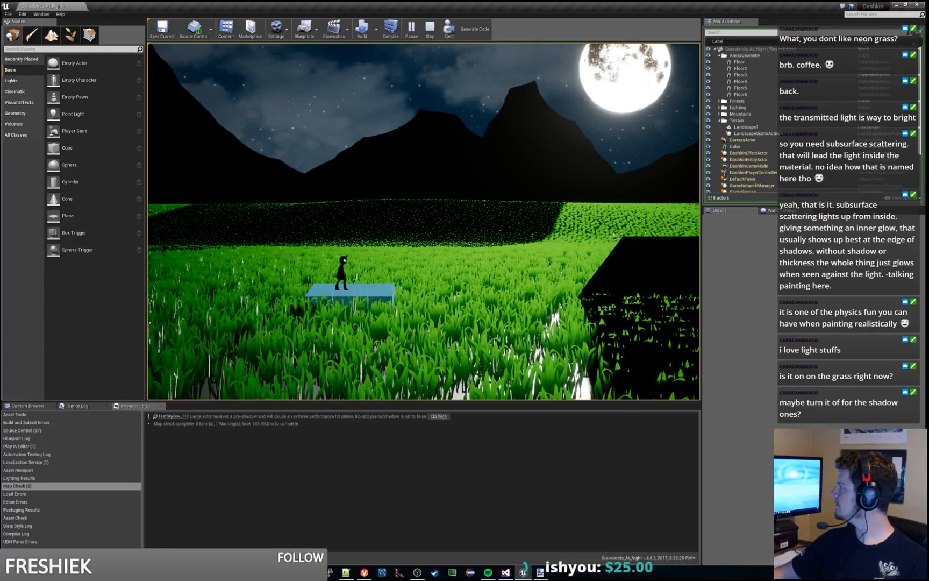
left_click(430, 29)
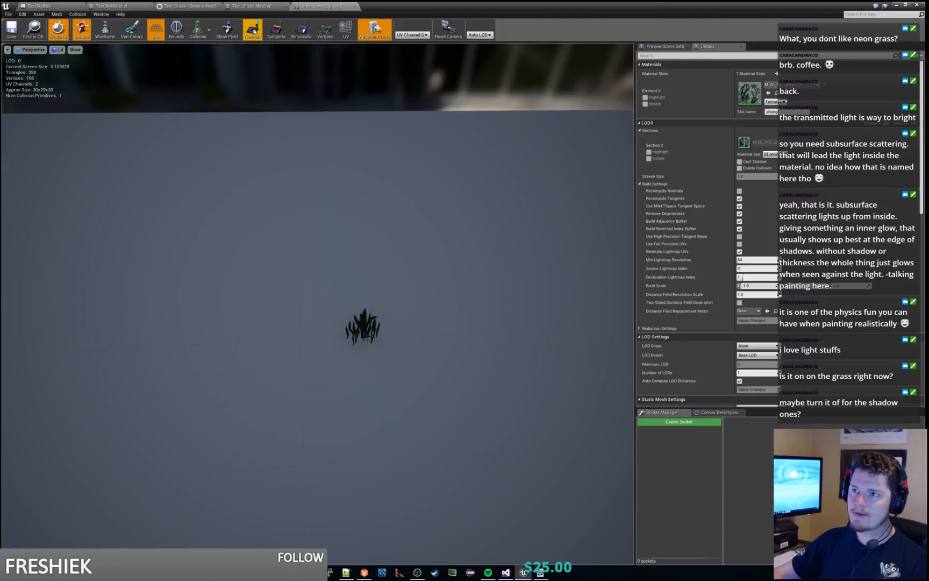
Step: Show the normals of the unshadowed_grass_1 mesh and examine them up close in the mesh preview
left_click(253, 30)
right_click_drag(323, 226, 156, 203)
key("w")
key("d")
key("d")
key("w")
key("s")
key("a")
key("w")
right_click_drag(446, 225, 500, 206)
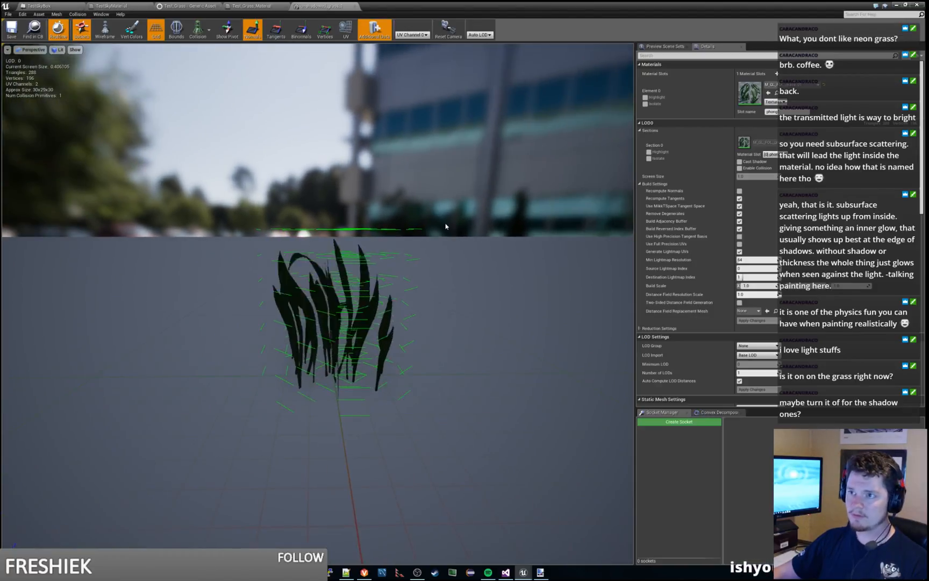
Step: Examine the grass mesh's tangents and binormals from different angles, and hide the normal, tangent and binormal displays
left_click(278, 27)
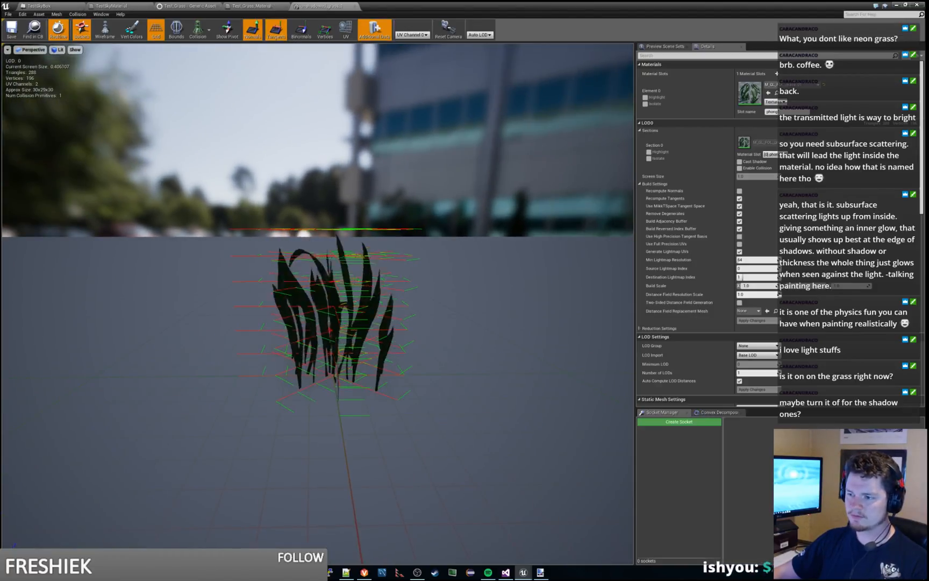
key("s")
right_click_drag(301, 215, 382, 207)
key("a")
key("w")
key("s")
mouse_move(397, 124)
right_mouse_down()
mouse_move(457, 162)
mouse_move(414, 160)
mouse_move(397, 123)
right_mouse_up()
key("a")
key("w")
left_click(302, 29)
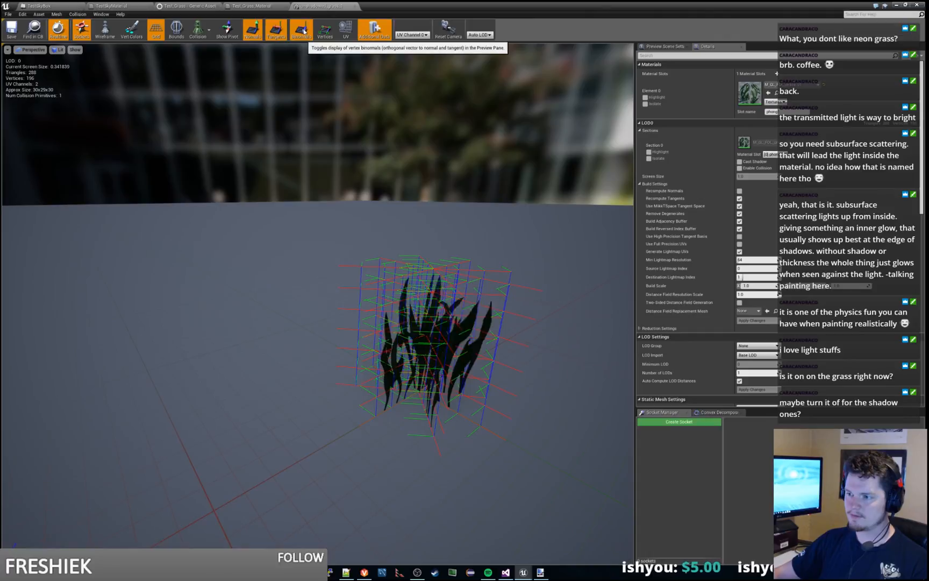
left_click(302, 30)
left_click(276, 30)
left_click(252, 29)
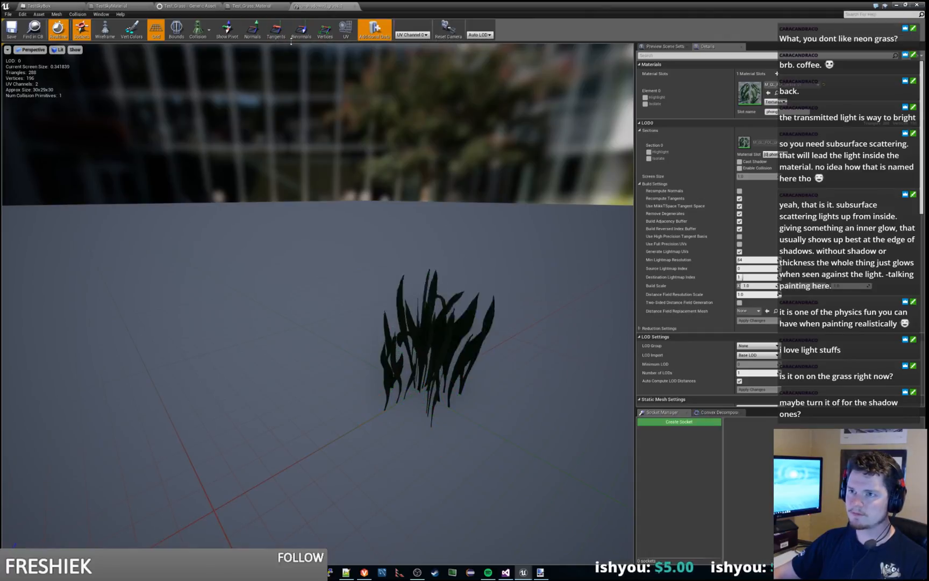
Step: Examine the grass mesh with its vertices displayed, and briefly check its UV display
left_click(325, 30)
right_click_drag(350, 134, 409, 140)
key("w")
key("w")
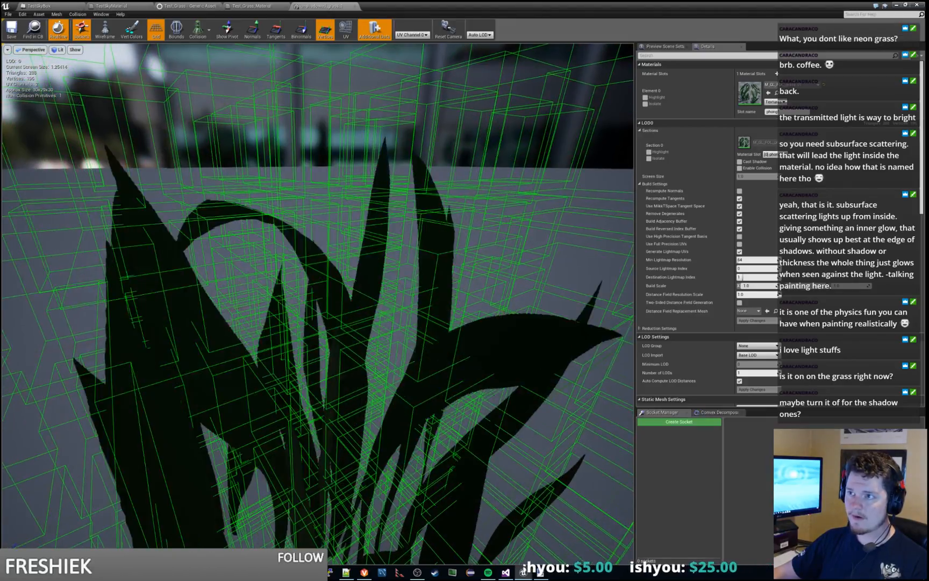
key("s")
key("s")
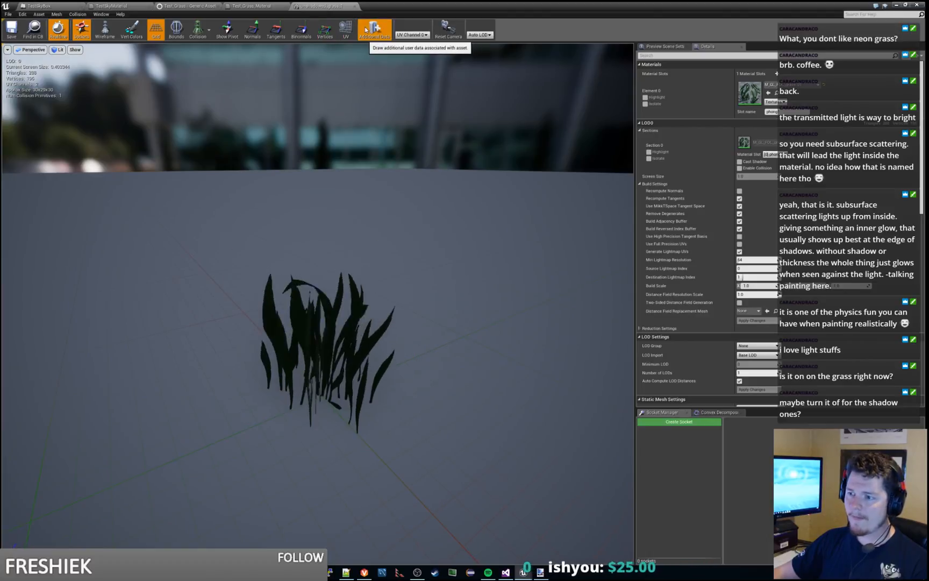
left_click(344, 30)
left_click(347, 29)
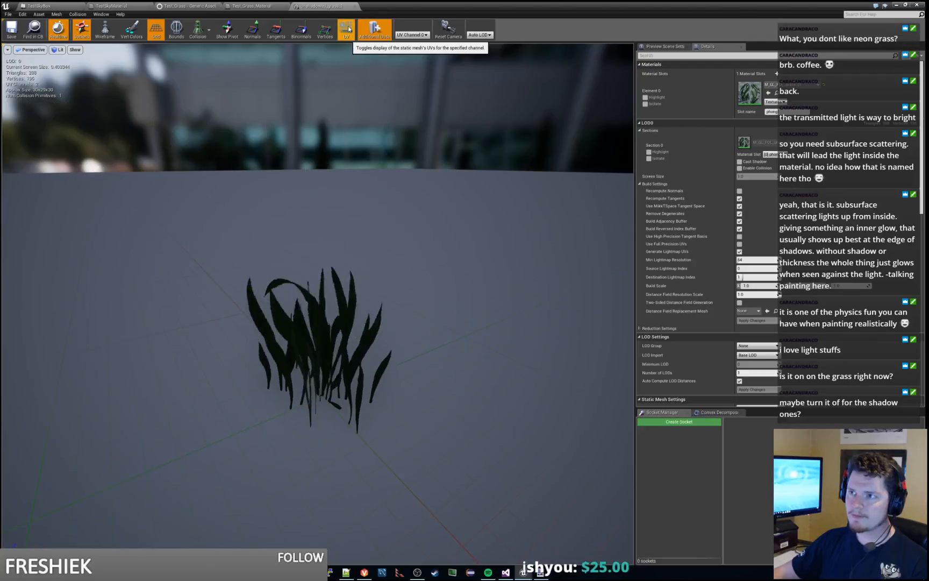
Step: Show the vertices of the grass mesh again and examine them from several angles and distances
left_click(326, 31)
right_click_drag(369, 202, 390, 189)
key("s")
key("w")
key("a")
key("d")
key("w")
key("s")
key("w")
key("s")
key("w")
key("d")
key("a")
key("d")
key("w")
key("s")
key("w")
Step: Examine the grass mesh in wireframe, hide its vertices, and return the preview to lit shading
left_click(105, 29)
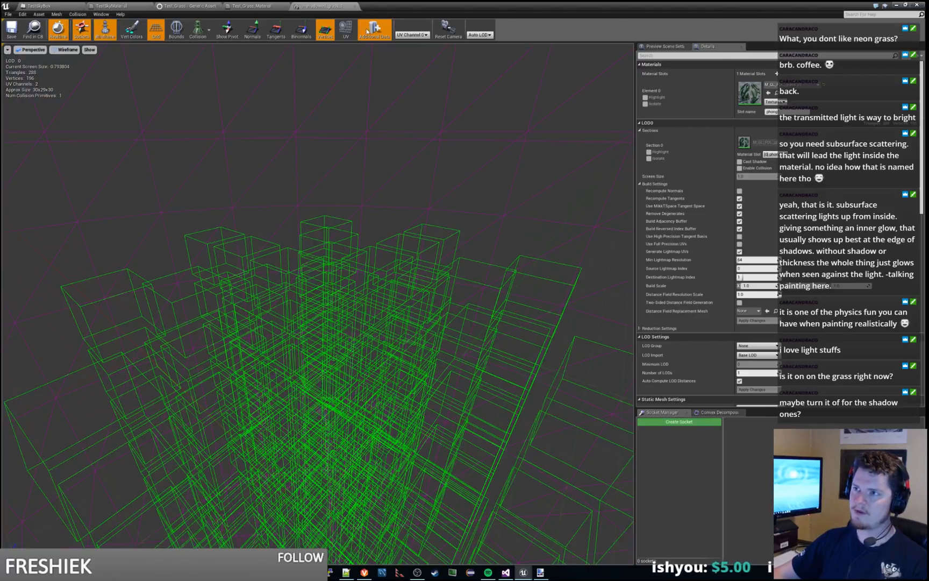
left_click(325, 29)
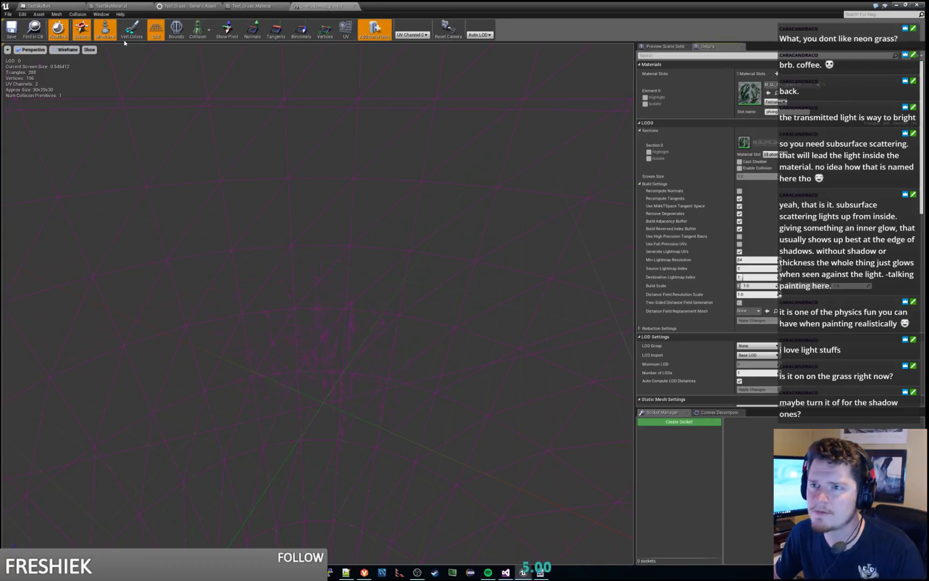
left_click(105, 37)
left_click_drag(442, 261, 443, 301)
Step: Return to the level and select the Landscape1 terrain while viewing its moonlit foreground
left_click(897, 5)
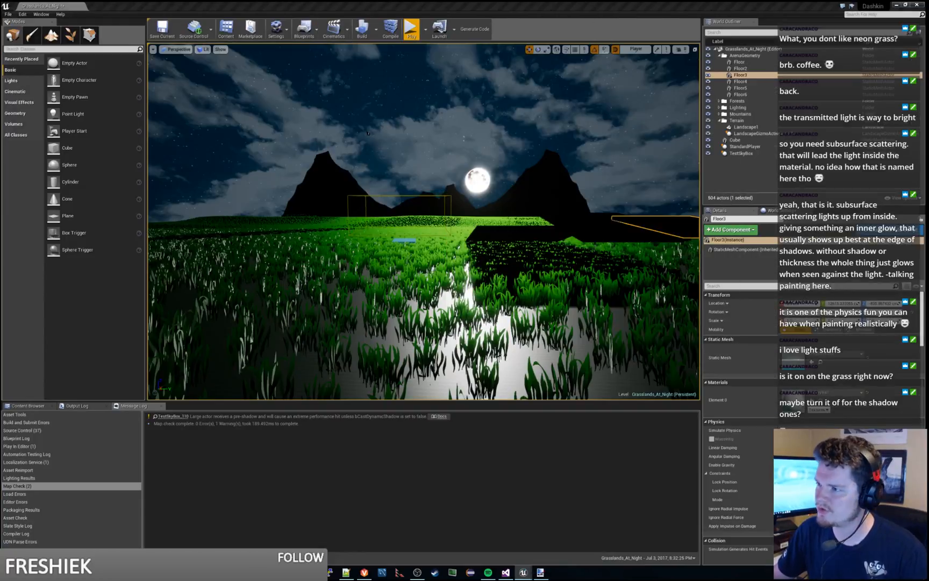
left_click(387, 270)
right_click_drag(434, 301, 462, 282)
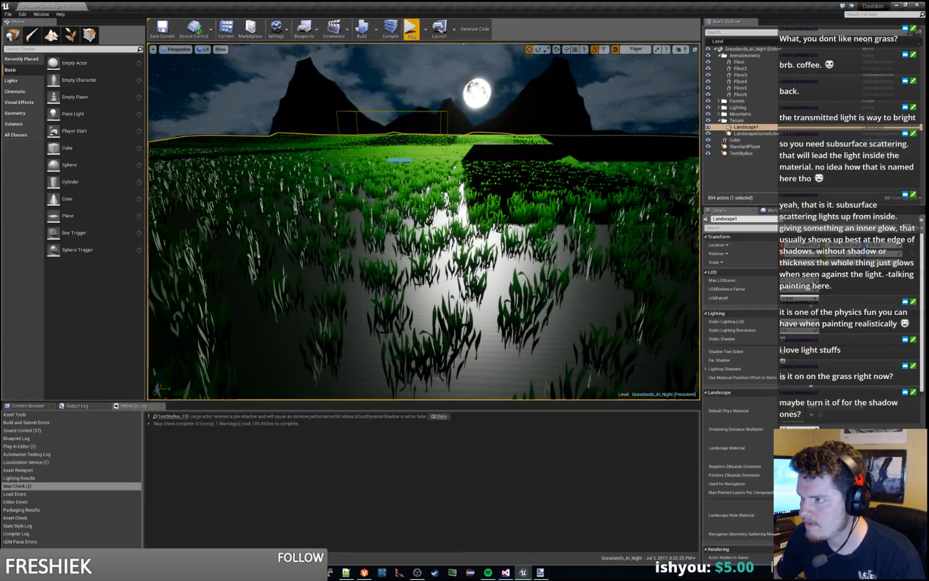
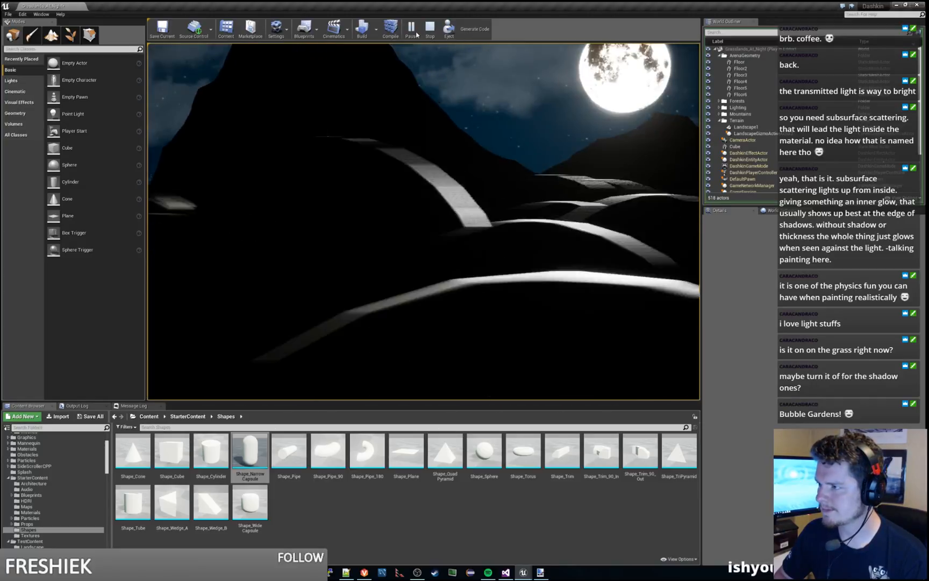
Step: Stop the play session and examine the moonlit, capsule-covered landscape from above in the level viewport
key("Escape")
right_click_drag(424, 222, 428, 263)
key("s")
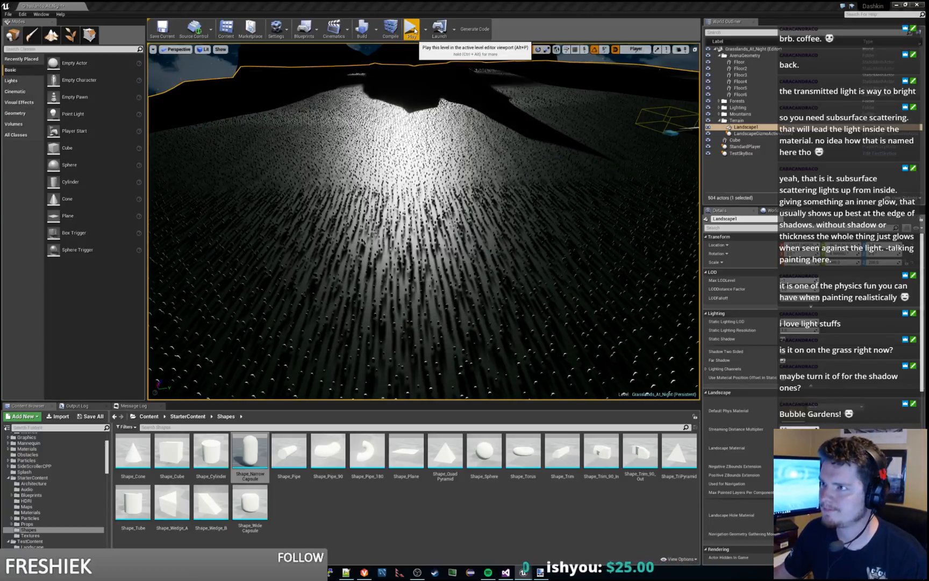
Step: Play the level, move the character across the bare terrain and floor platforms to examine the moonlight on the ground, and stop playing
left_click(412, 30)
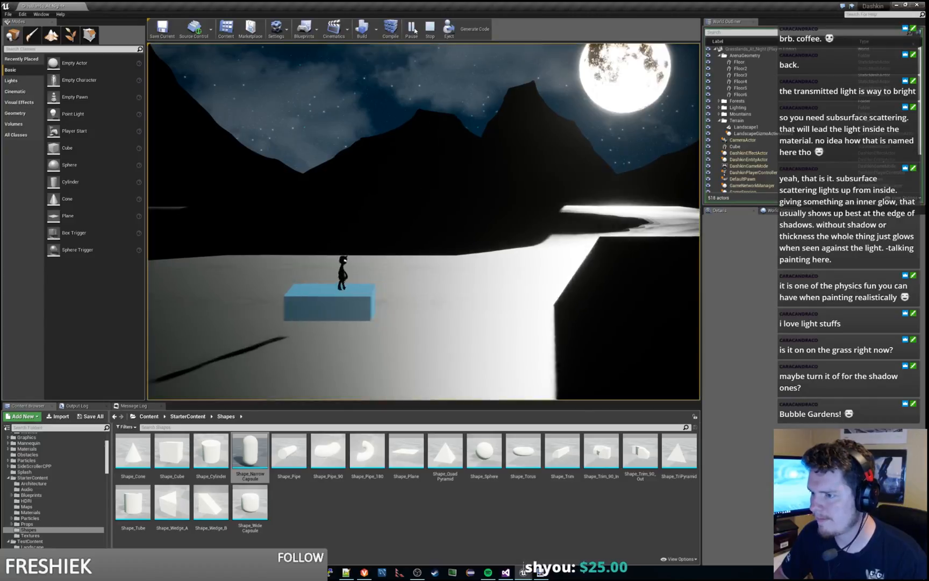
key("d")
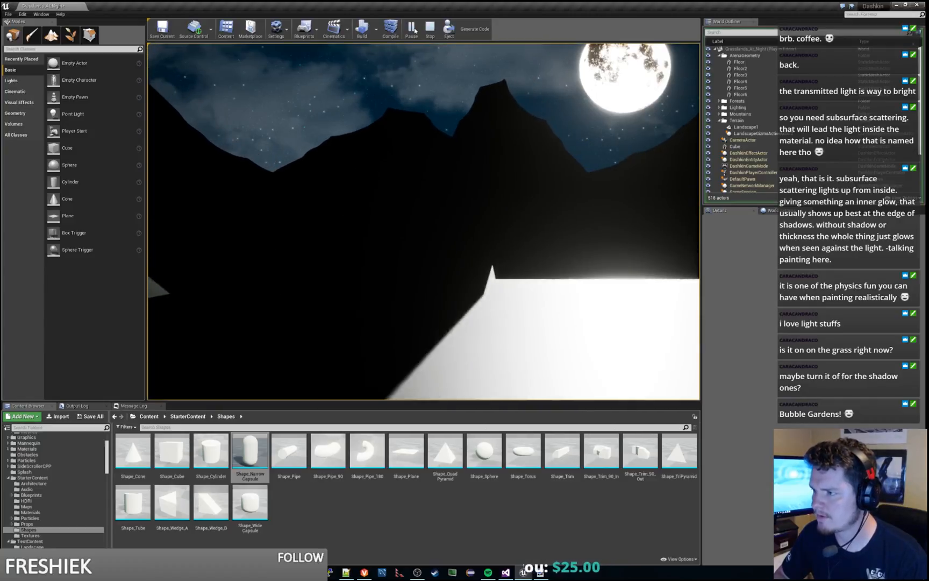
key("d")
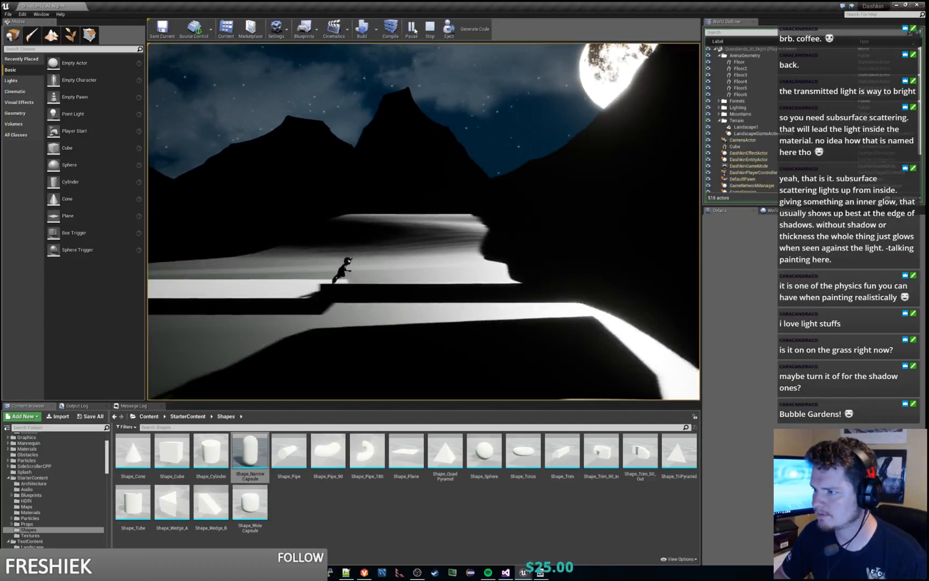
key("d")
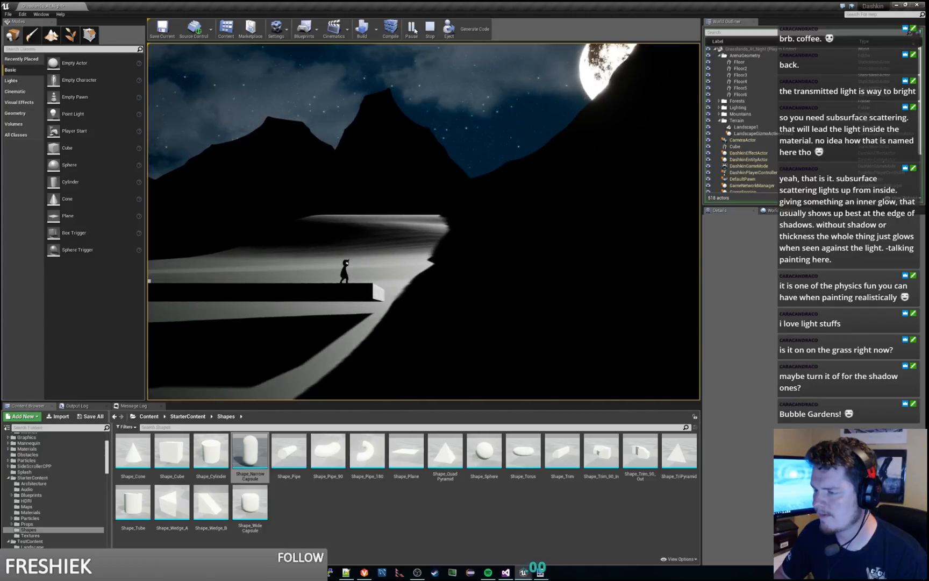
key("d")
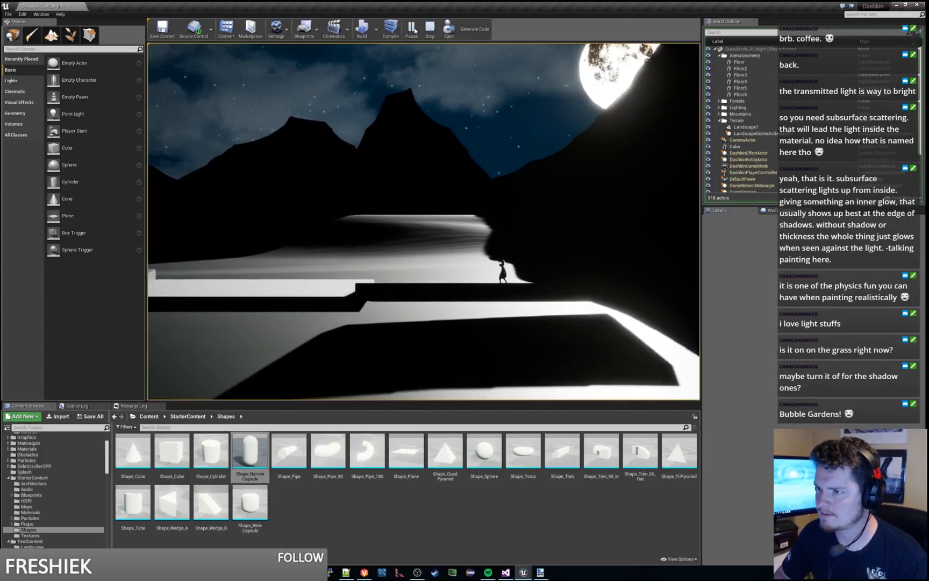
key("a")
key("space")
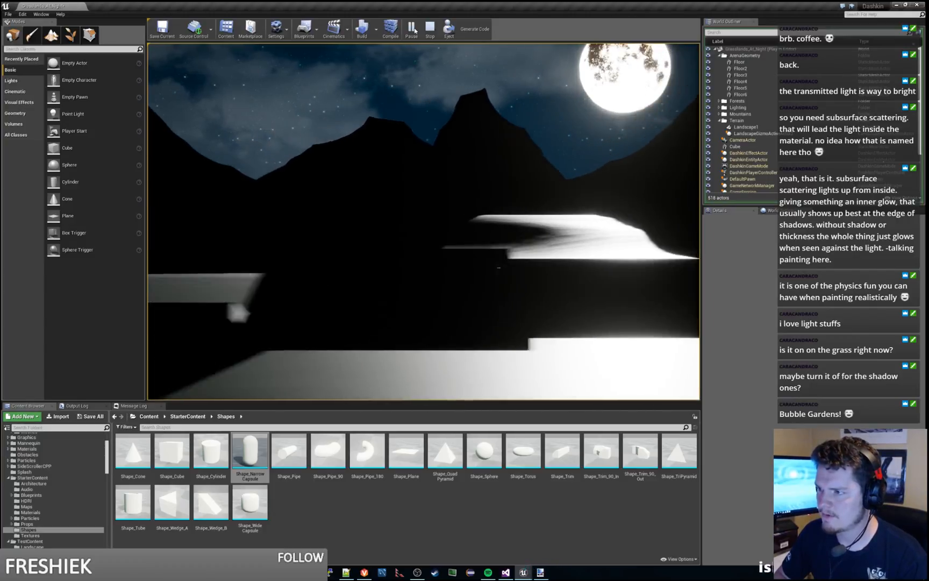
key("a")
key("a")
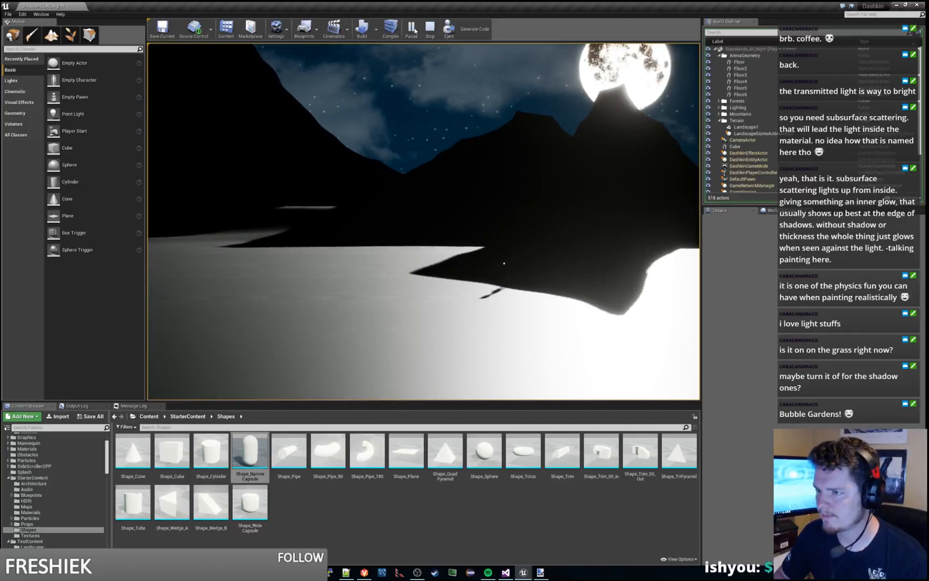
key("Escape")
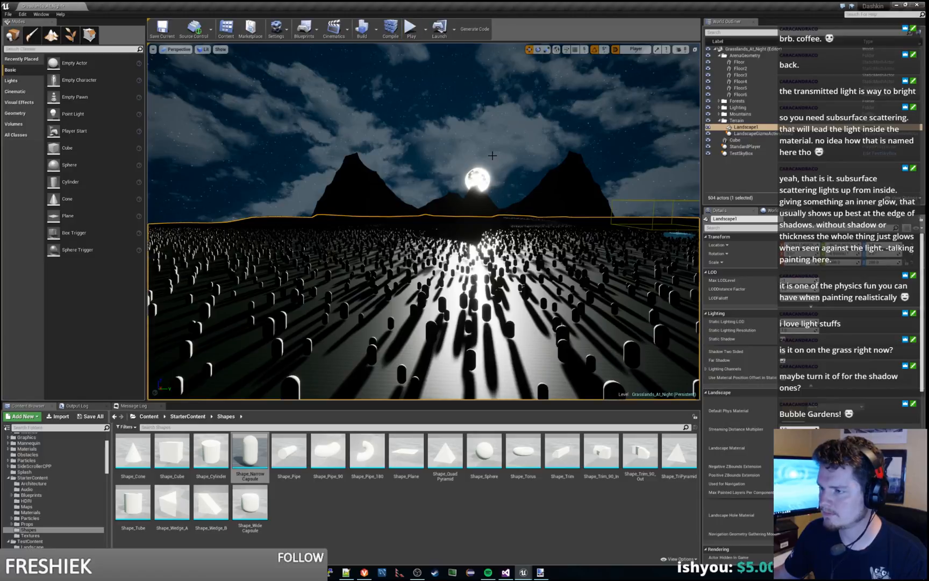
Step: Play the level with the capsule-shaped grass, examine its lighting and shadows from the ground and platforms, and stop playing
left_click(411, 31)
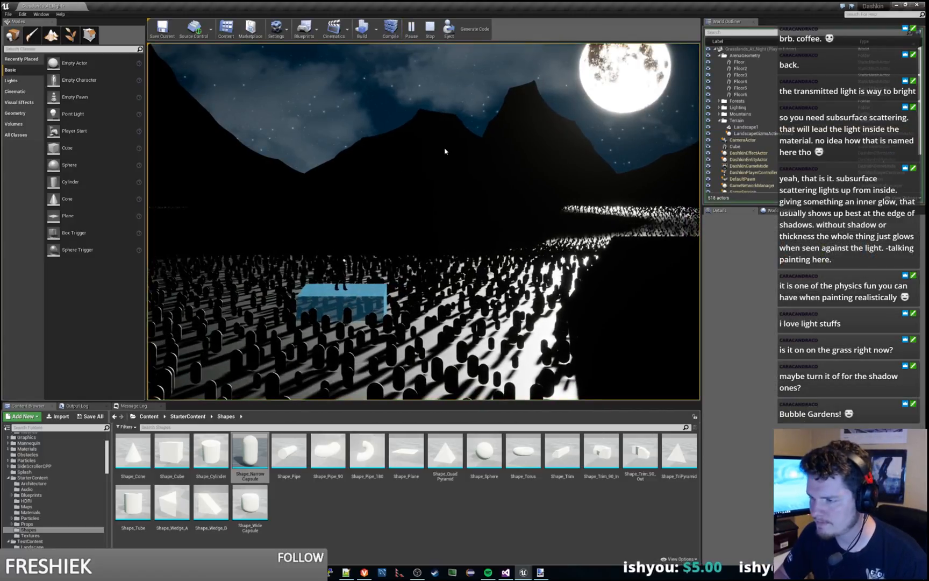
key("d")
key("a")
key("space")
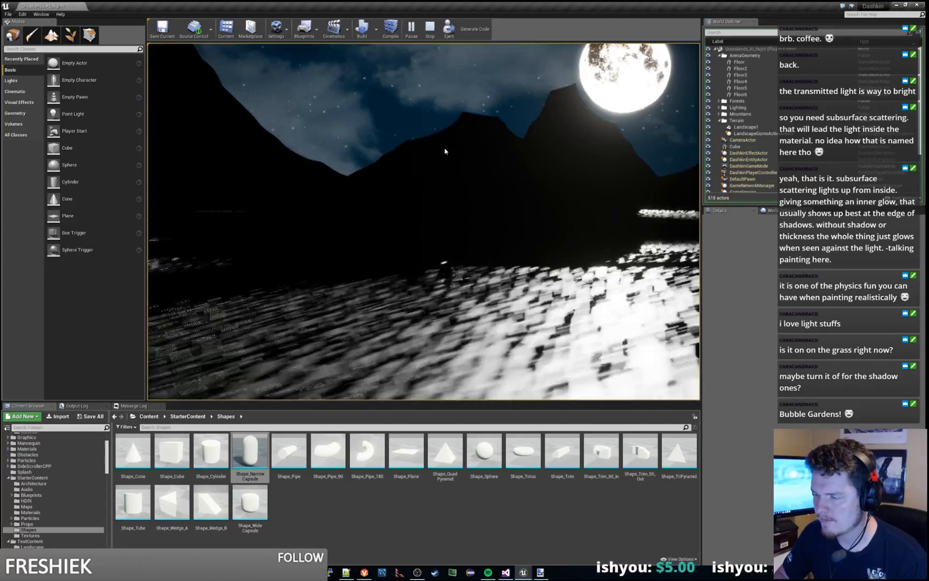
key("d")
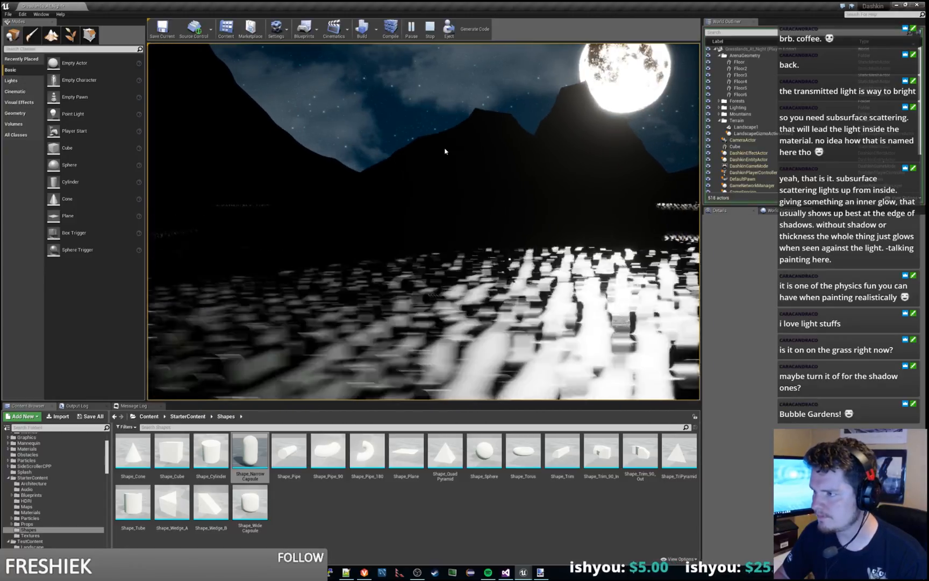
key("d")
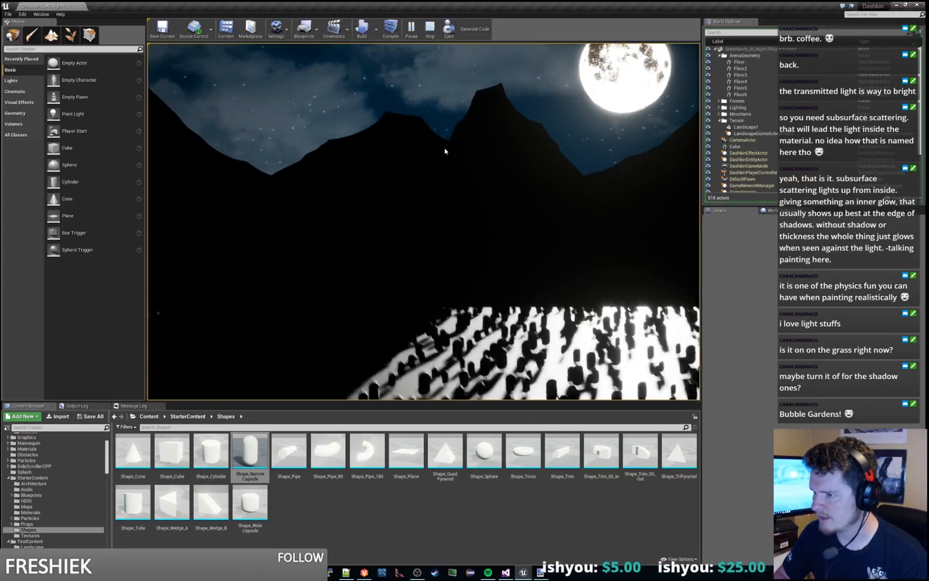
key("d")
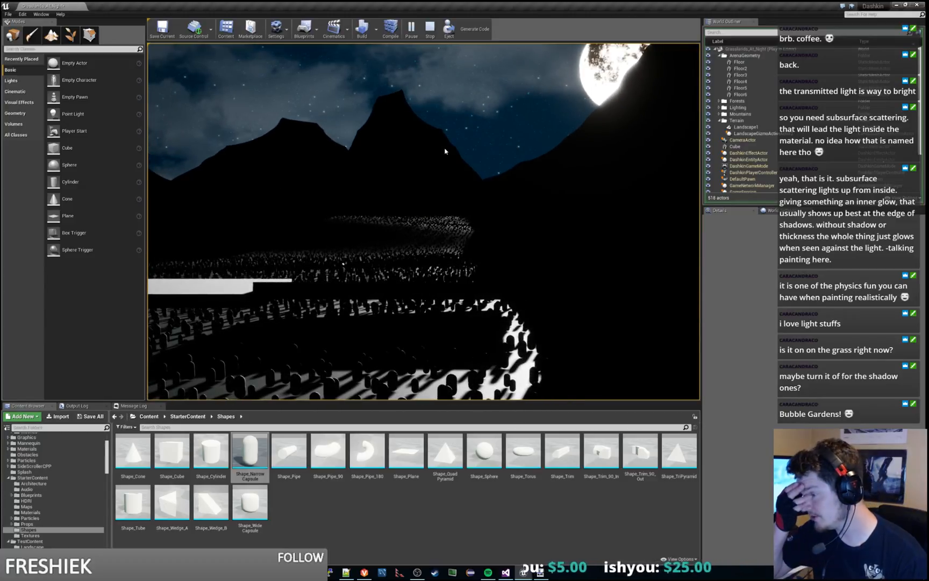
key("d")
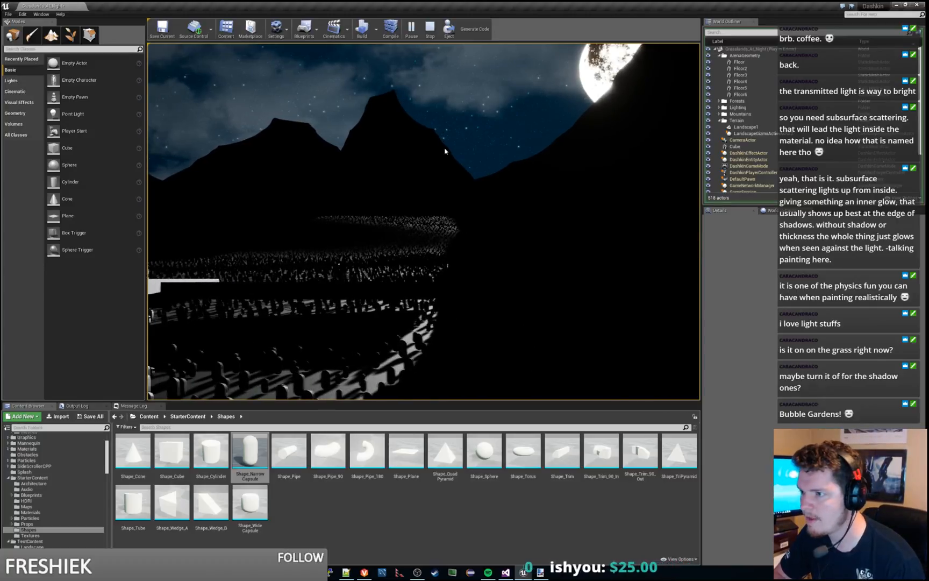
key("a")
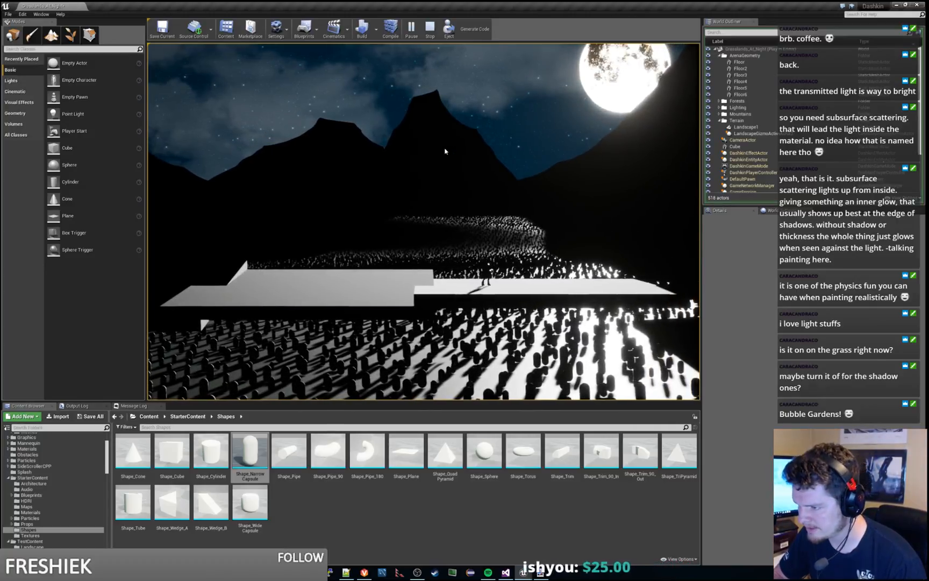
key("d")
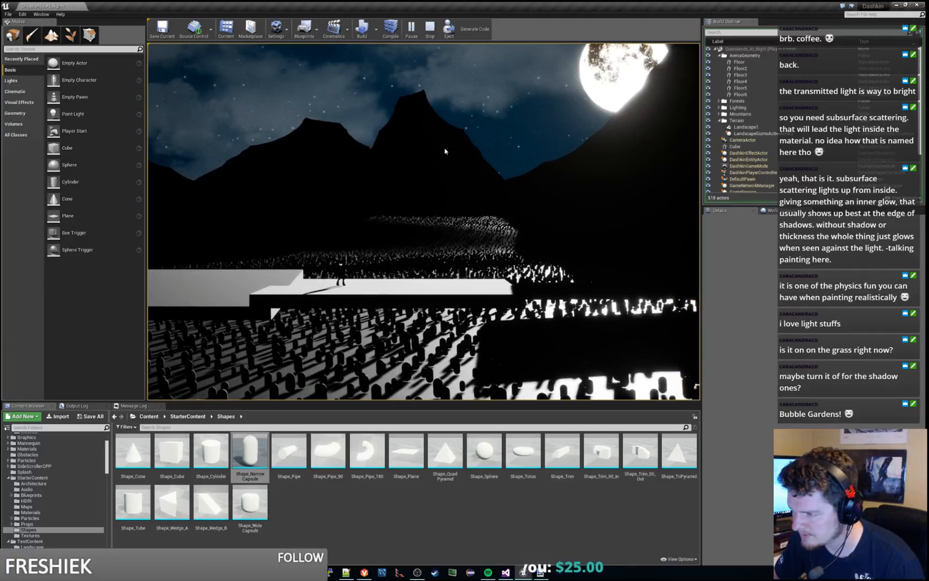
key("d")
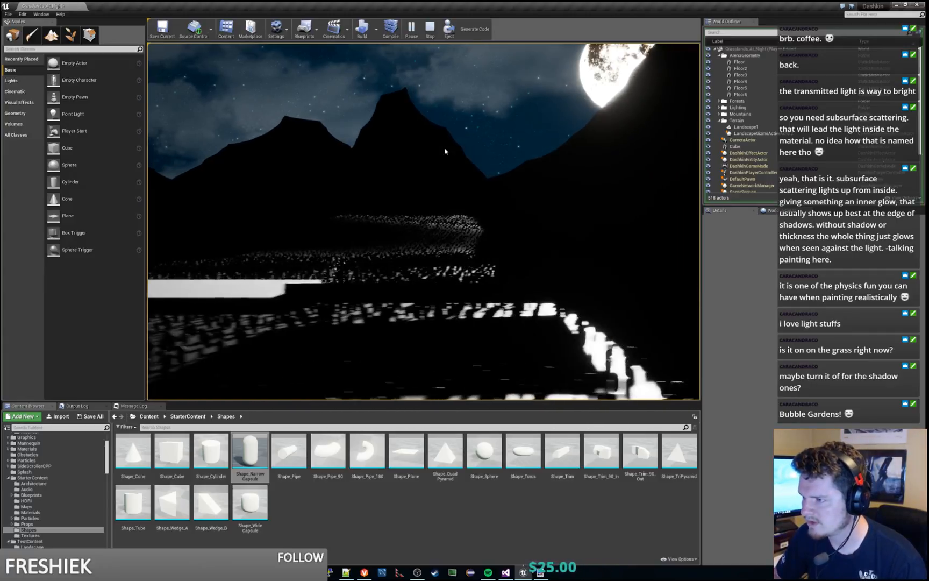
key("d")
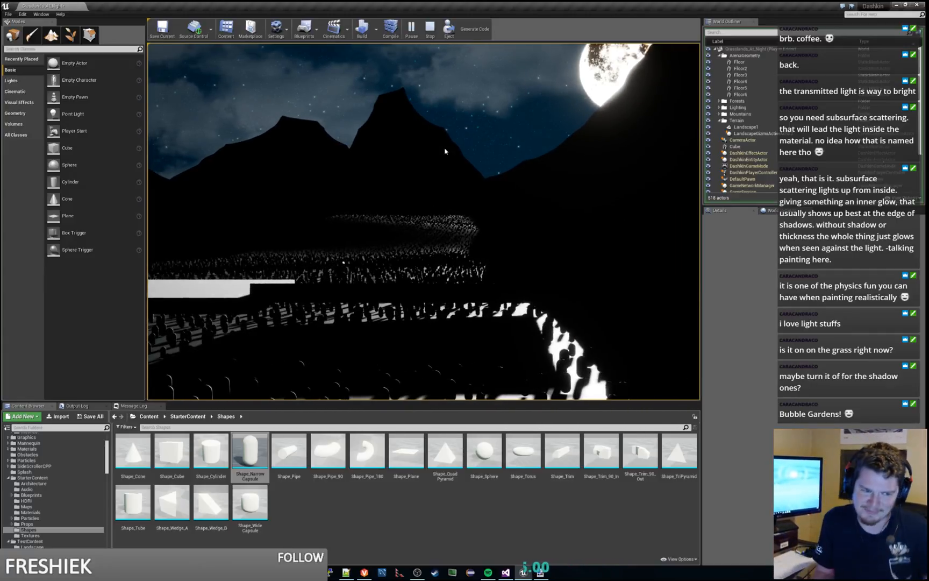
key("w")
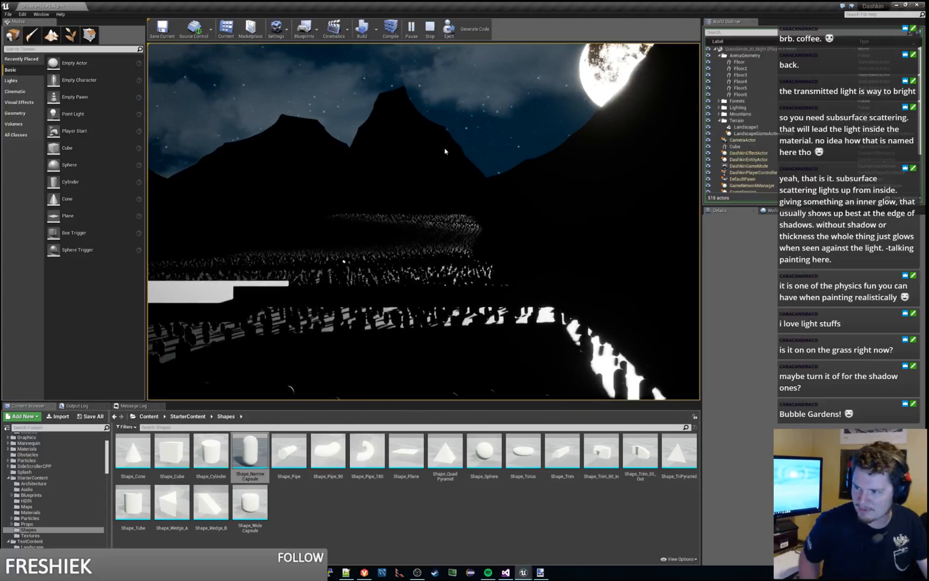
key("w")
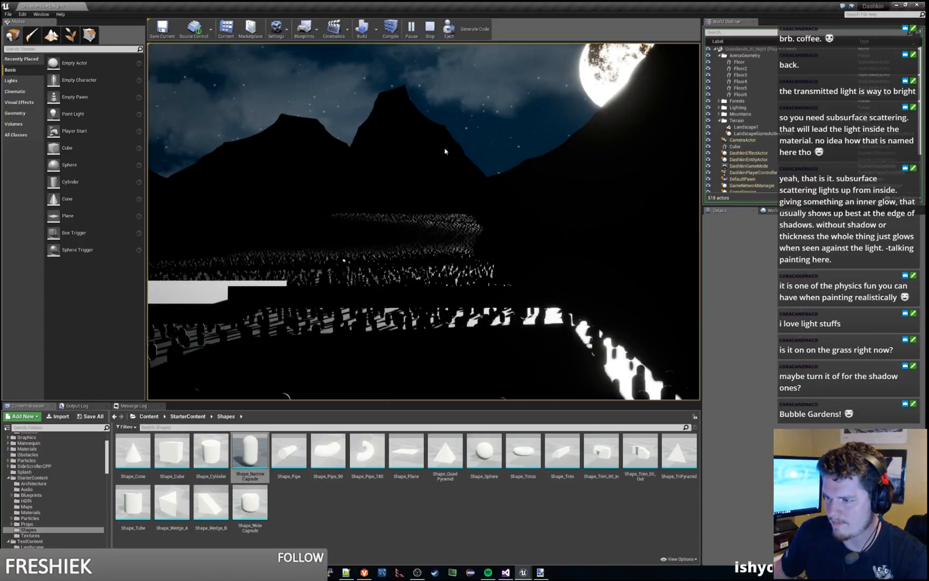
key("Escape")
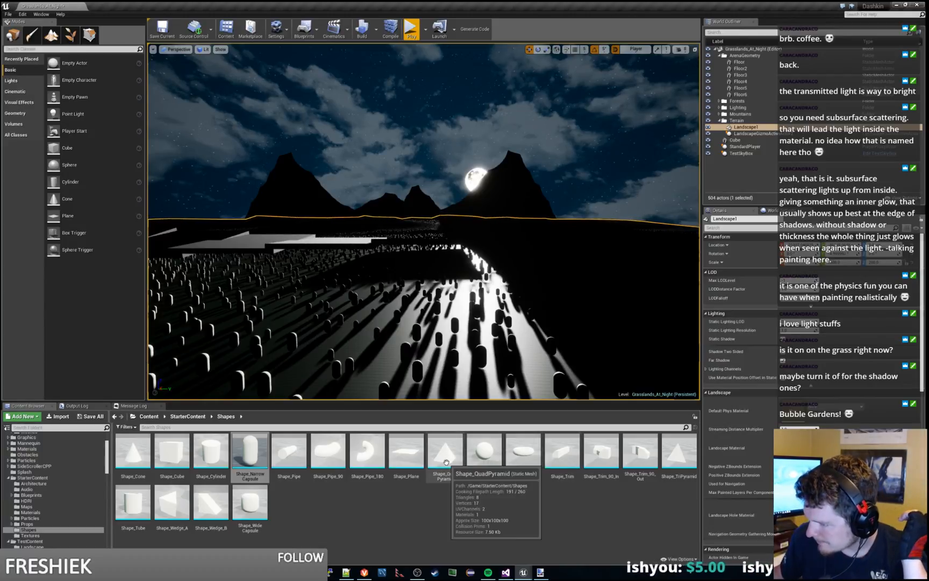
Step: Replace the capsule grass mesh with Shape_TriPyramid and play the level, moving the character onto the floor platforms
left_click(678, 455)
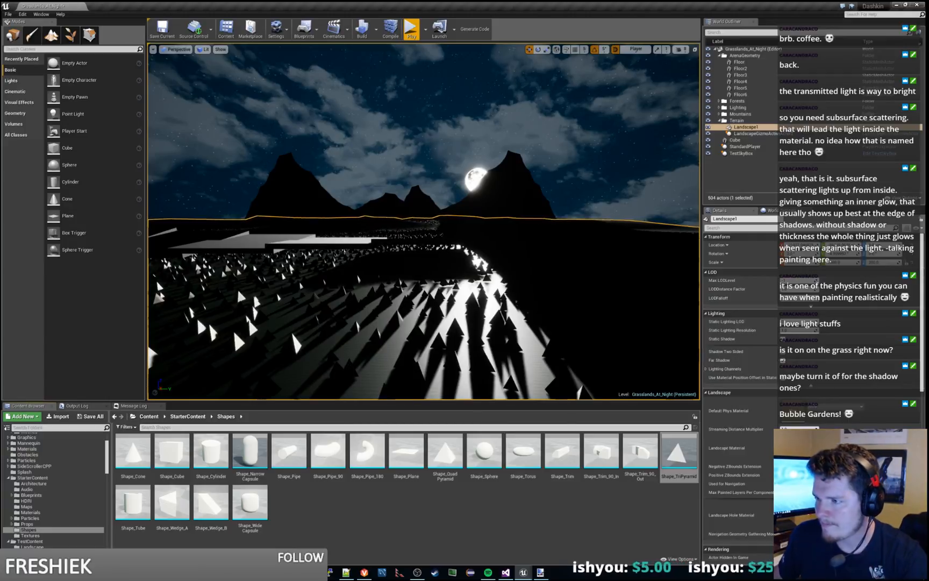
left_click(410, 29)
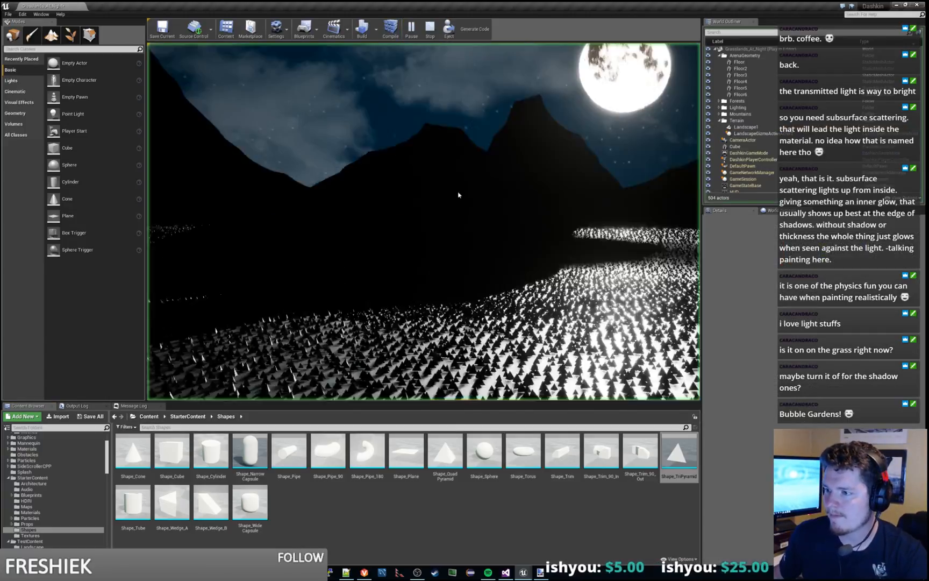
key("d")
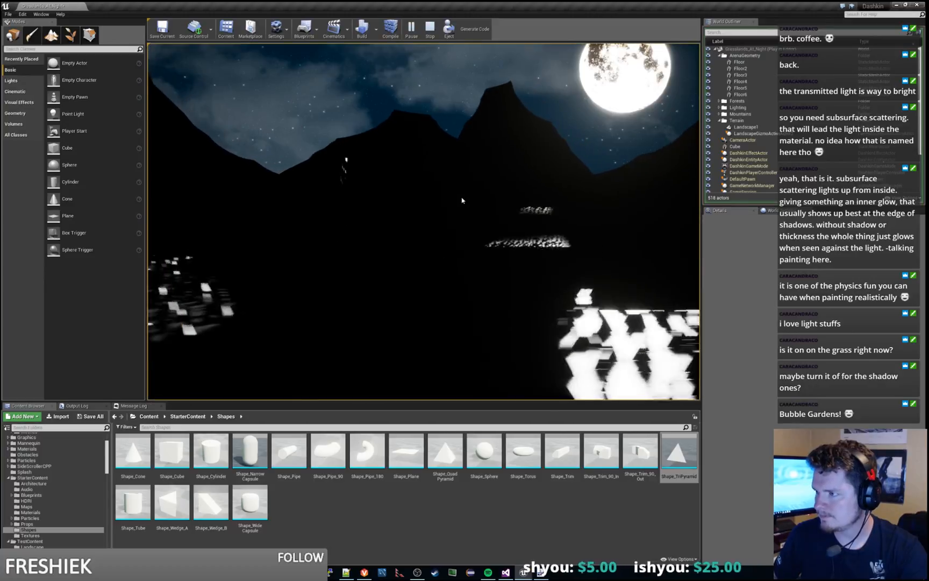
key("space")
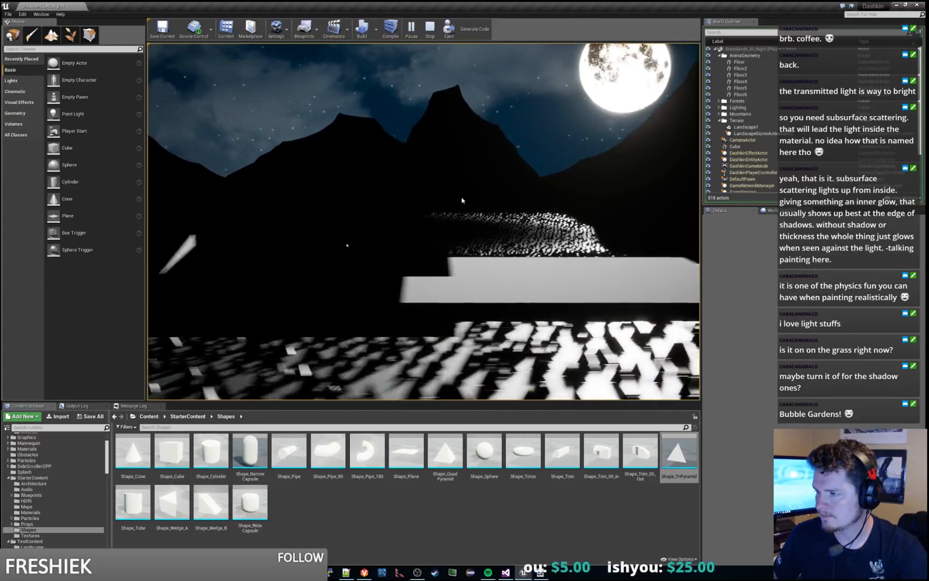
key("d")
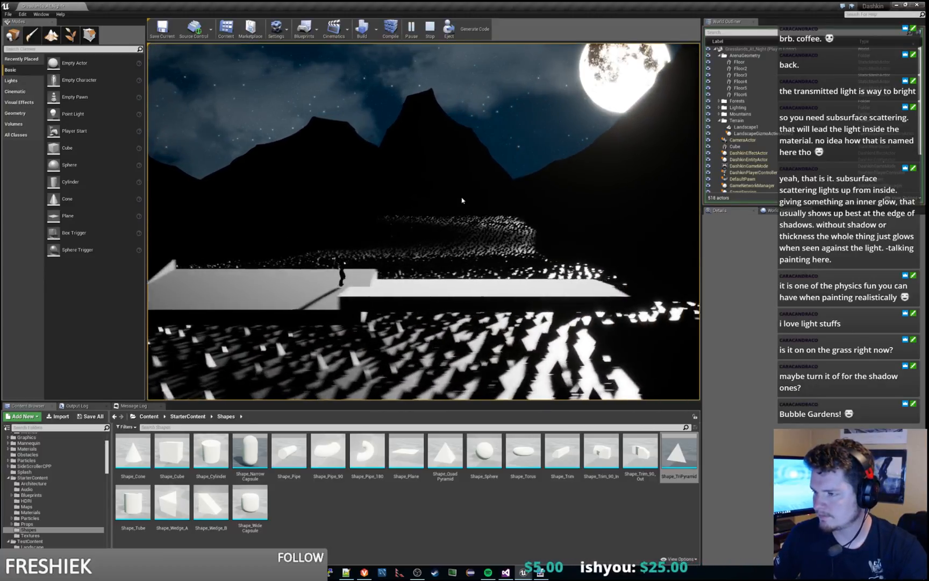
key("d")
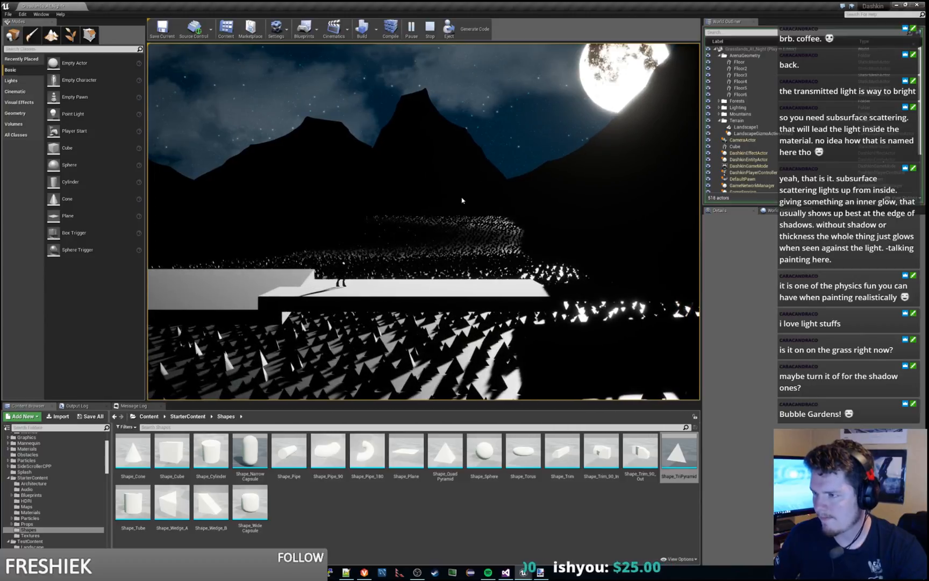
Step: Move the character back and forth between the floor platforms and the terrain to examine moonlight and shadows on the pyramid grass
key("a")
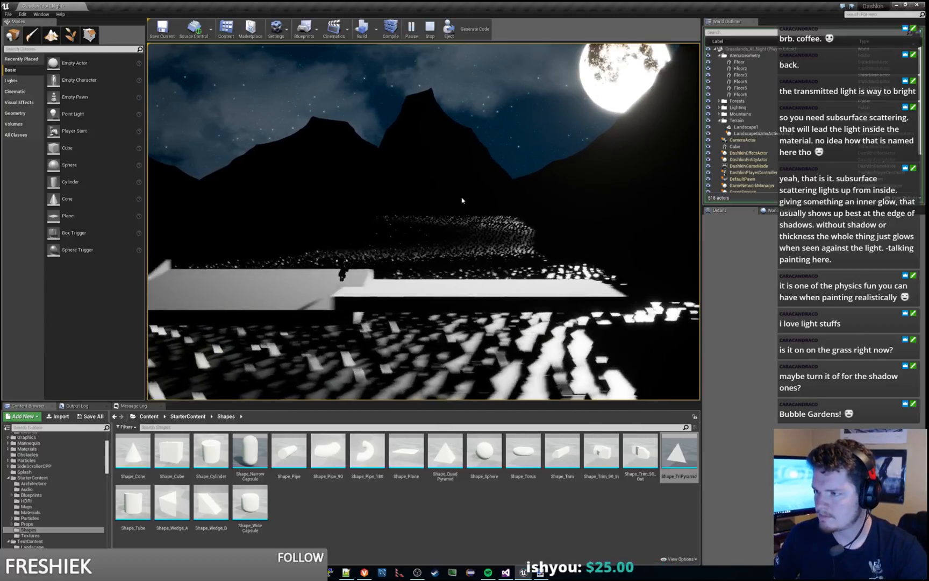
key("a")
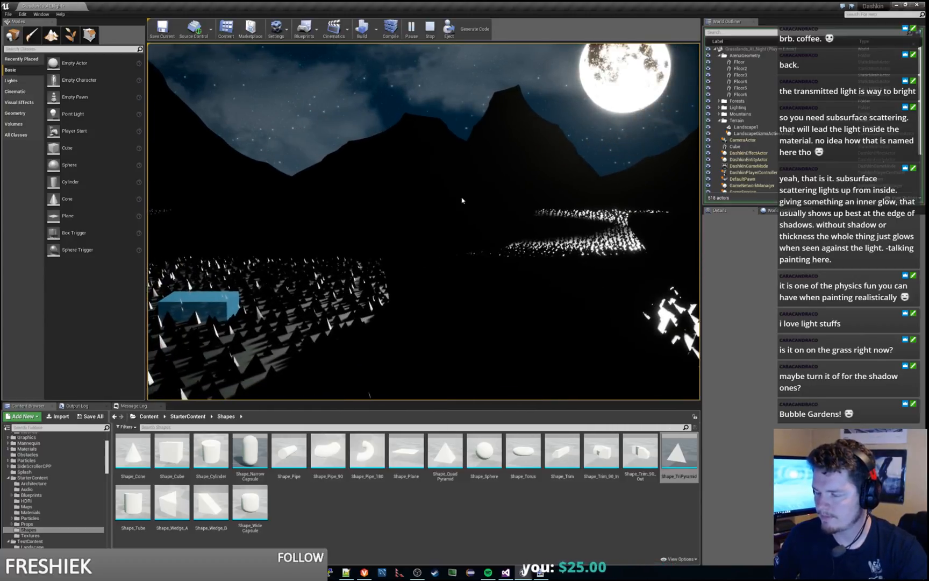
key("d")
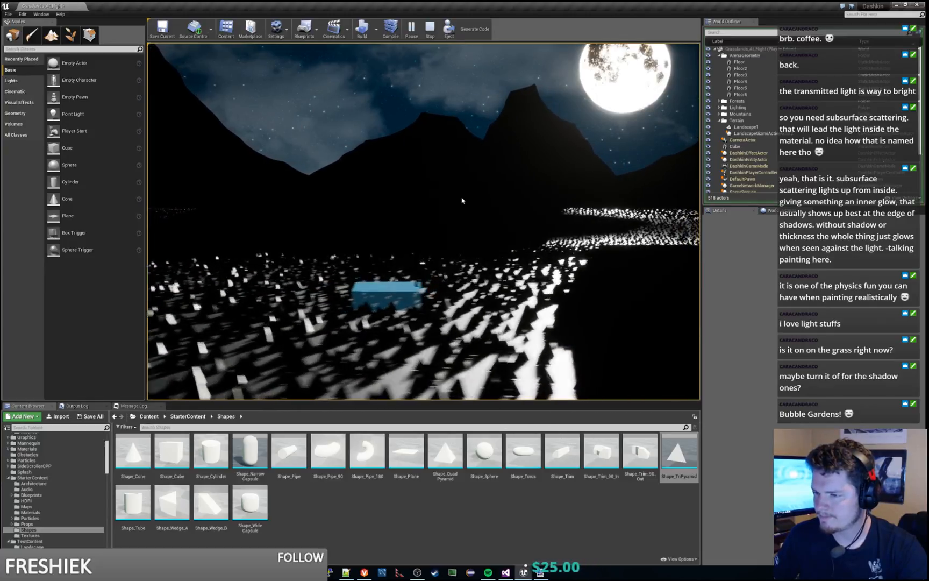
key("a")
key("a")
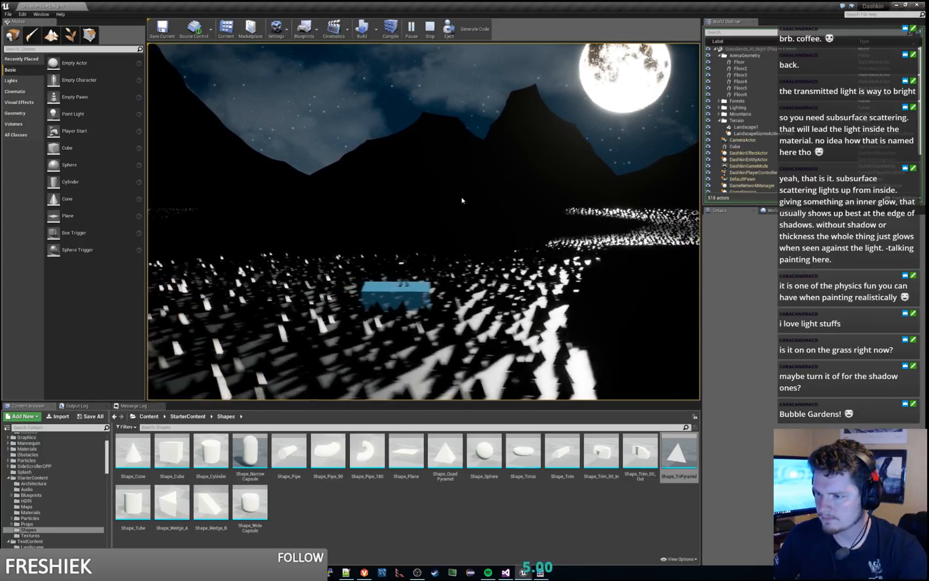
key("d")
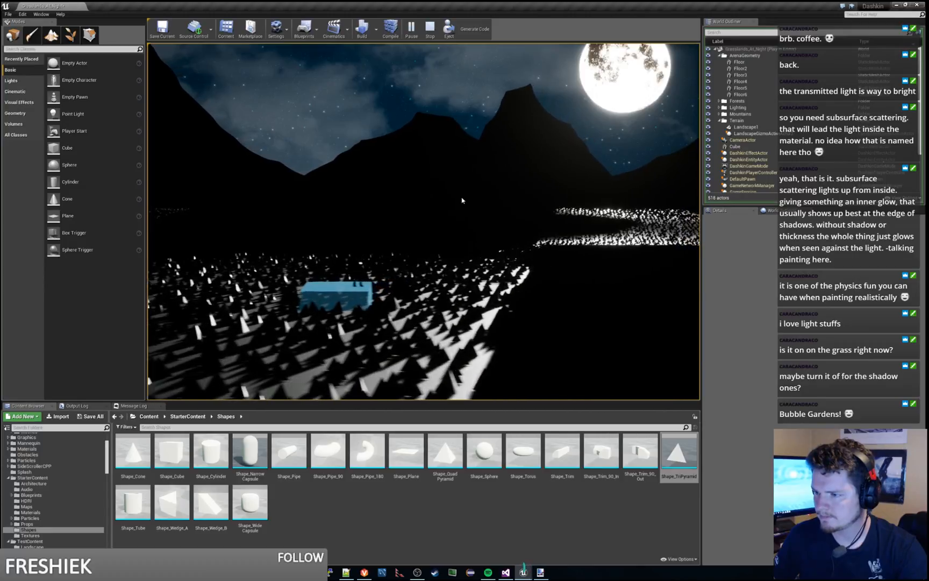
key("d")
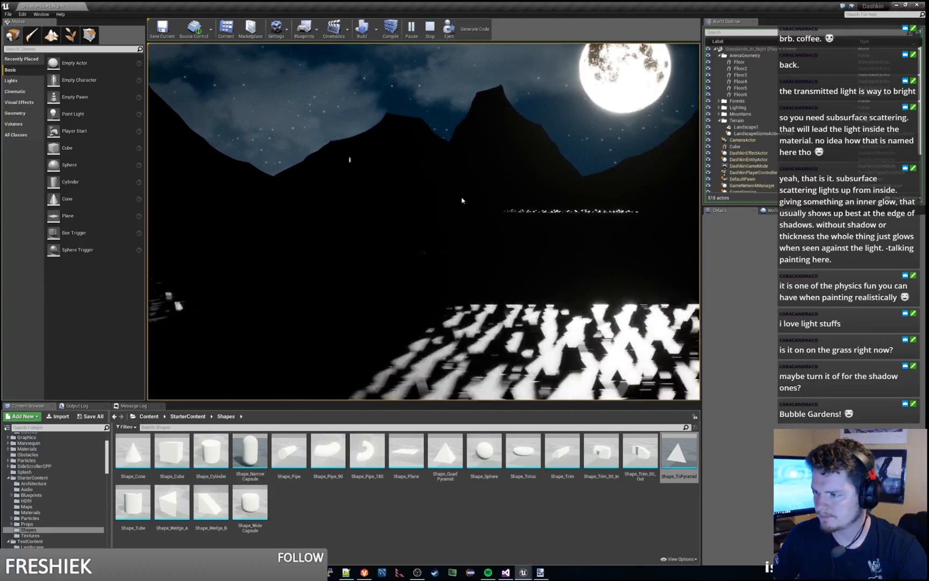
key("d")
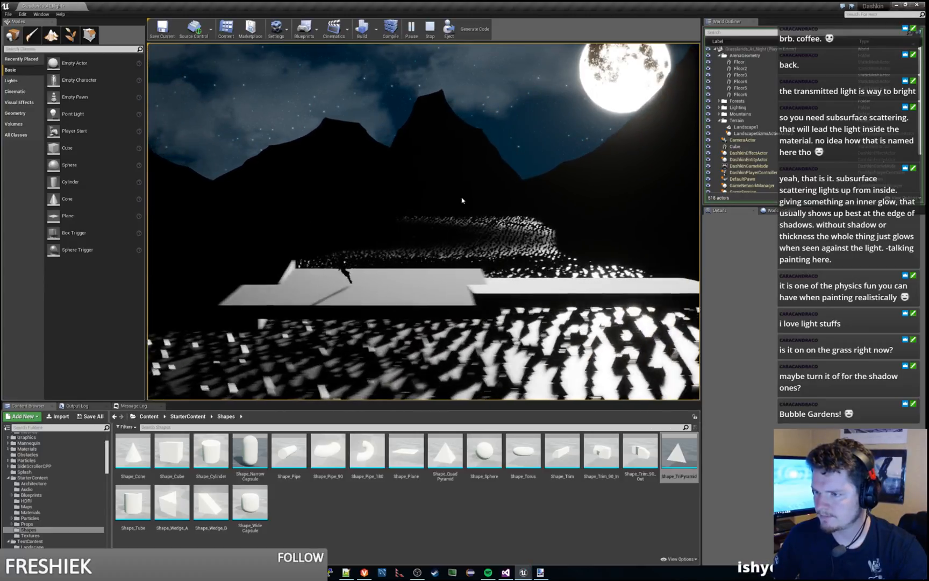
key("d")
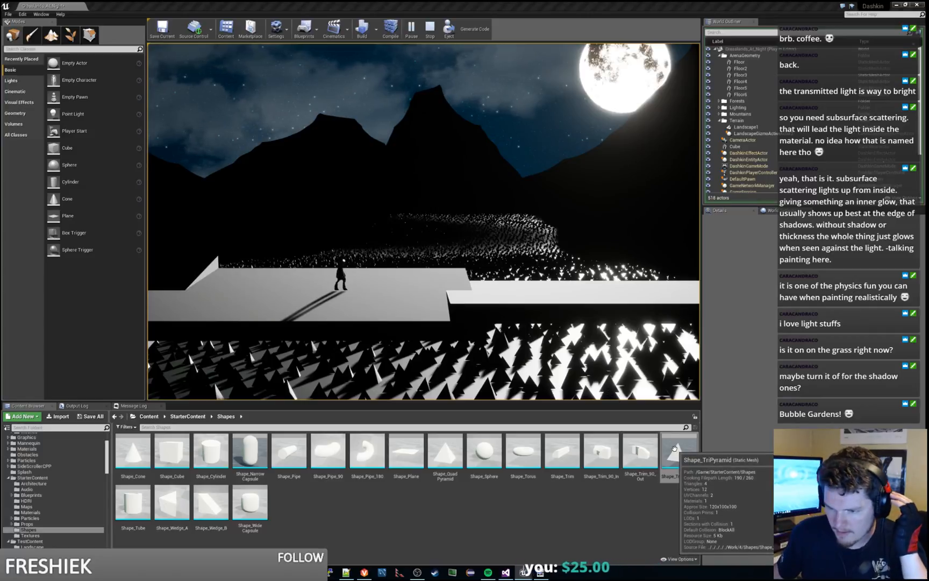
Step: Copy the Shape_TriPyramid mesh from the StarterContent Shapes folder into the TestContent Landscape folder
scroll(45, 477, "up", 3)
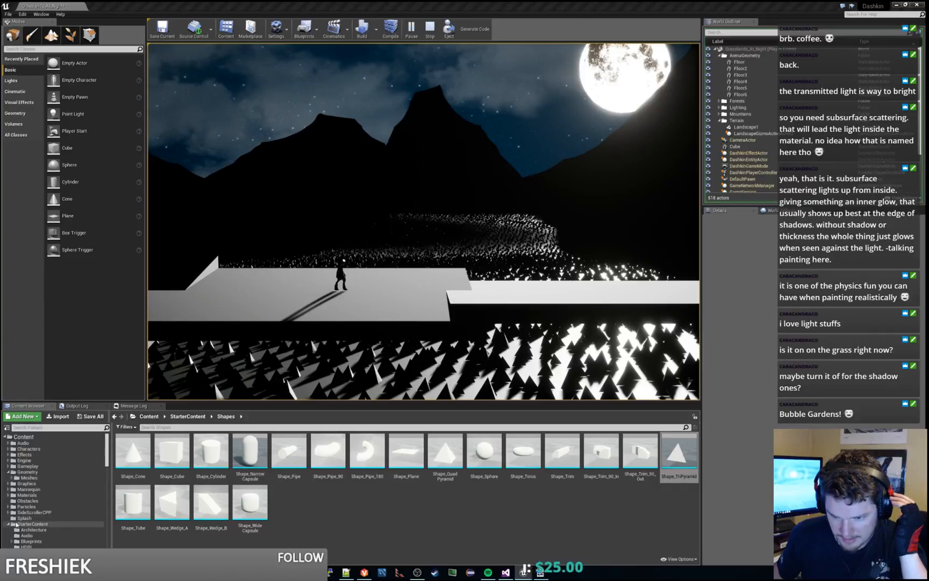
scroll(17, 525, "down", 2)
left_click(8, 489)
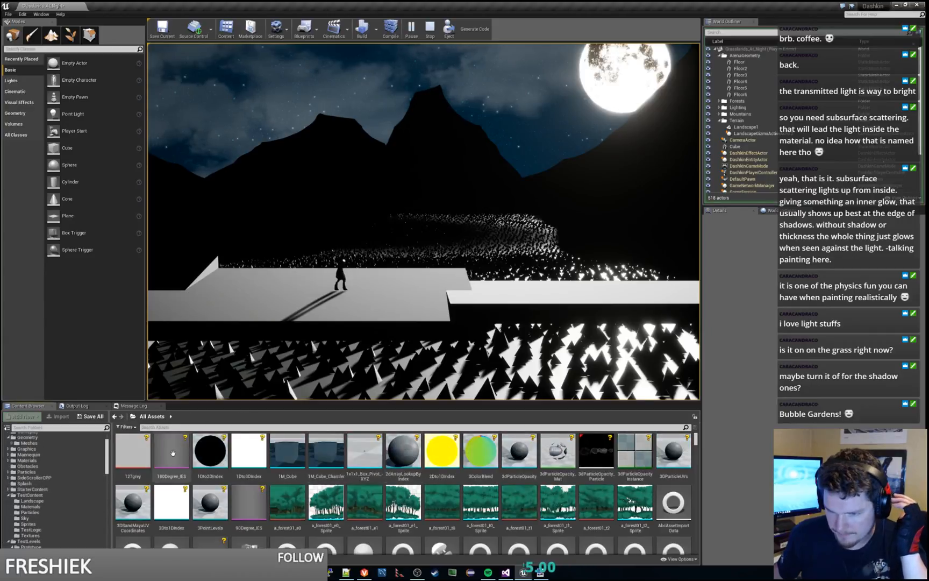
left_click(115, 417)
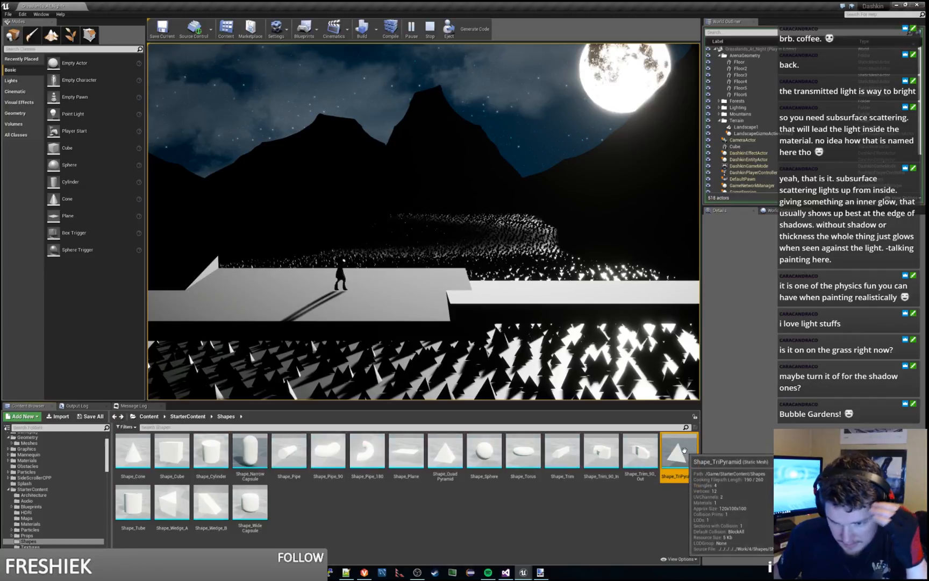
scroll(70, 506, "down", 2)
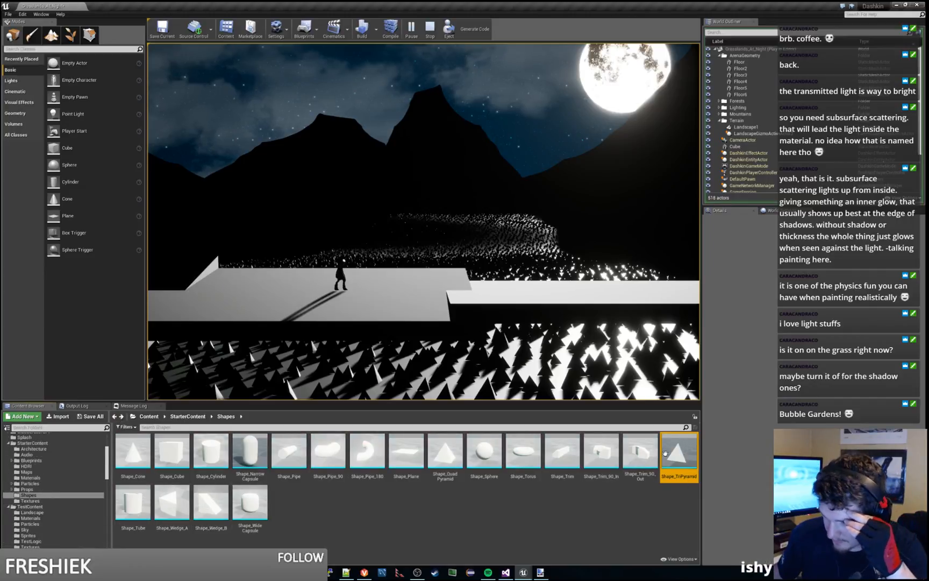
left_click_drag(665, 454, 47, 515)
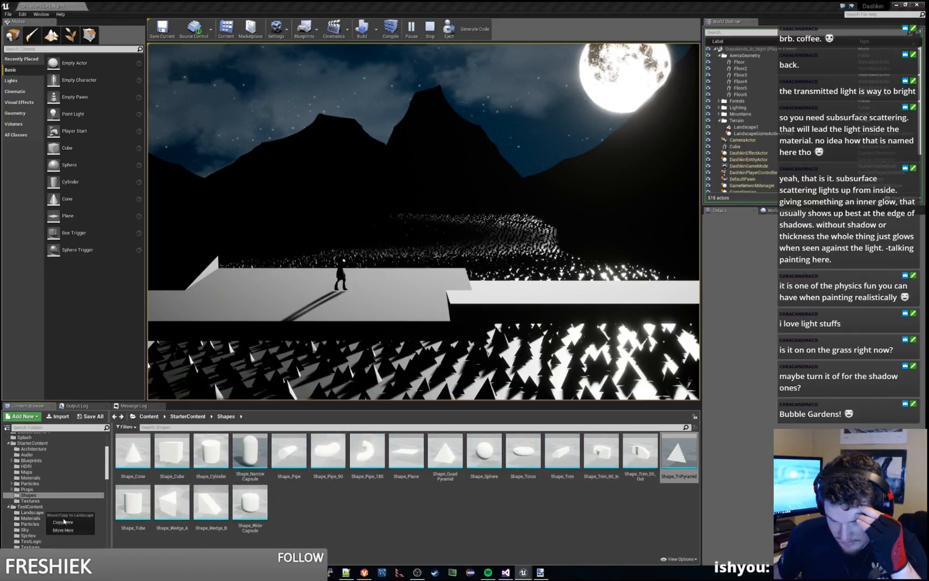
left_click(65, 523)
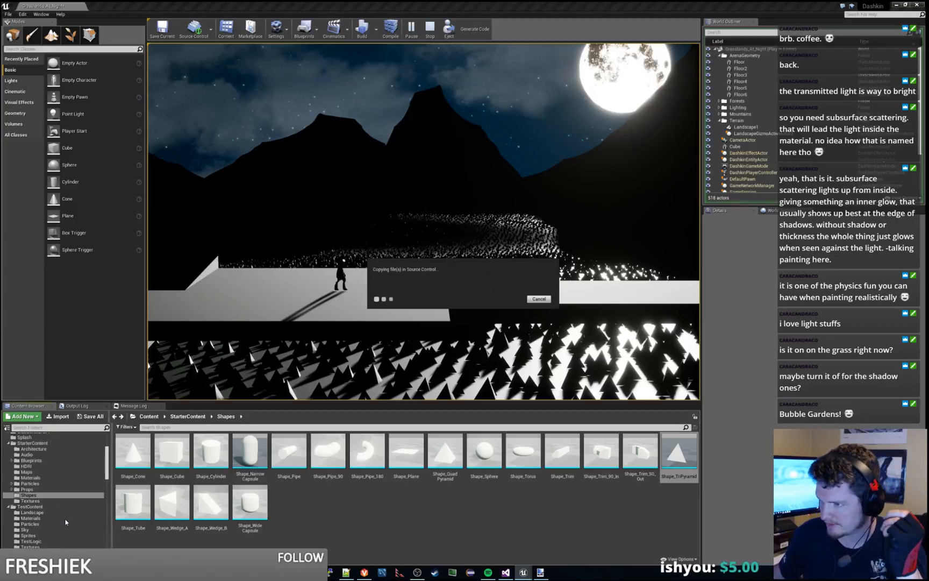
Step: Rename the copied pyramid mesh in the TestContent Landscape folder as unshadowed_pyramid_grass_1
left_click(33, 513)
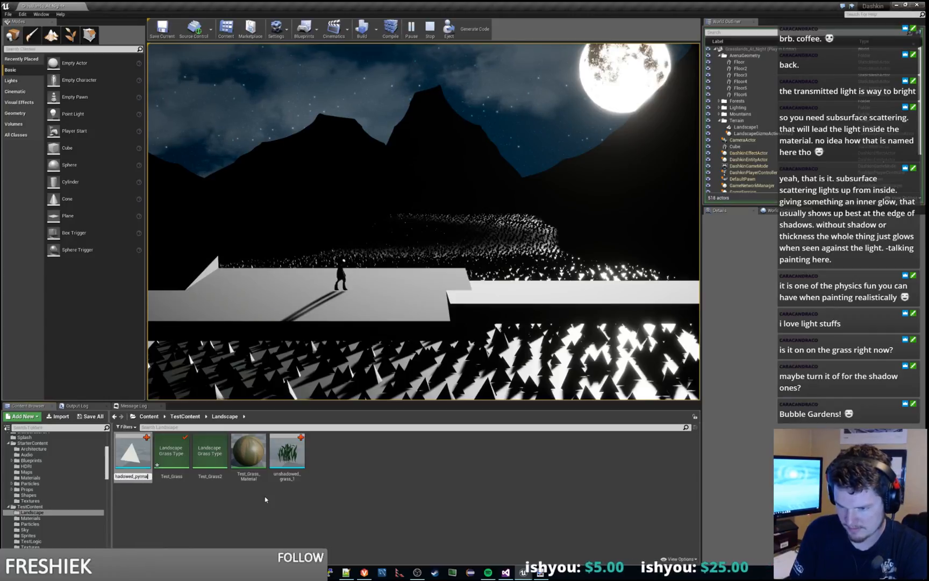
type("a")
key("BackSpace")
key("BackSpace")
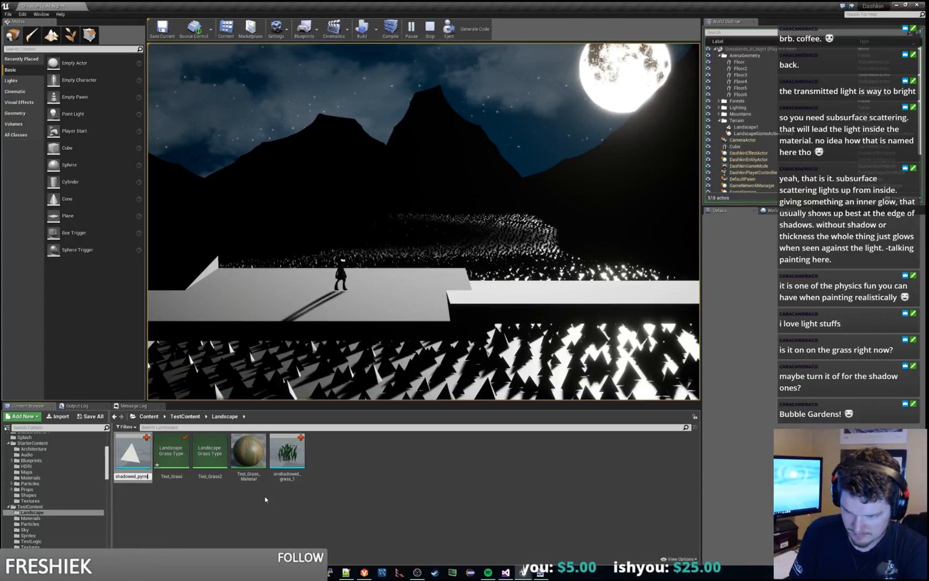
type("amid_grass_1")
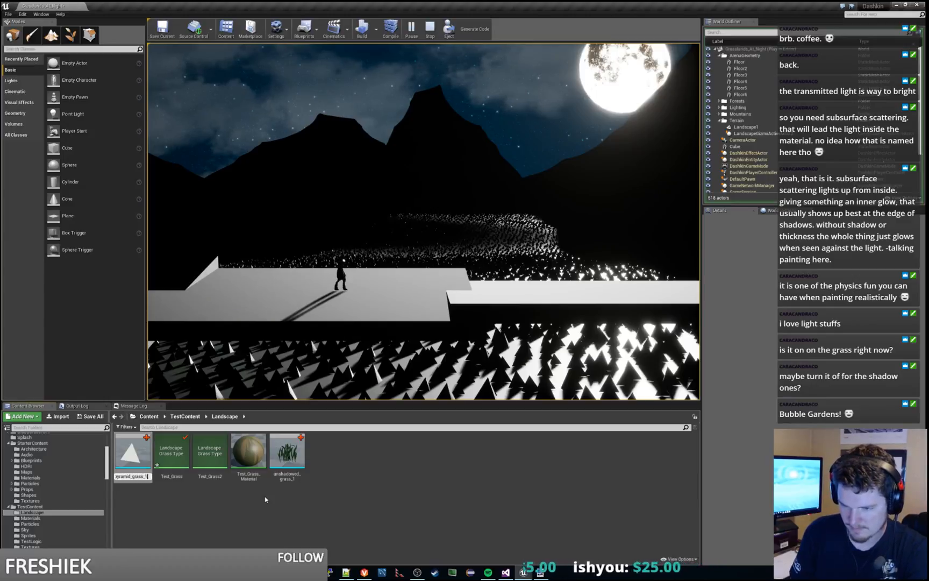
key("Return")
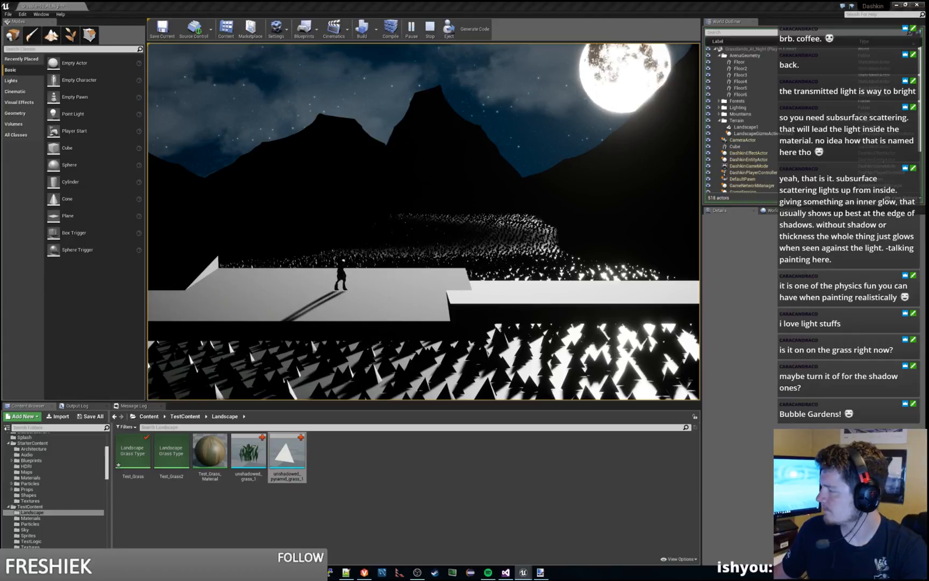
Step: Stop the play session and examine the pyramid-covered landscape from above in the level viewport
key("Escape")
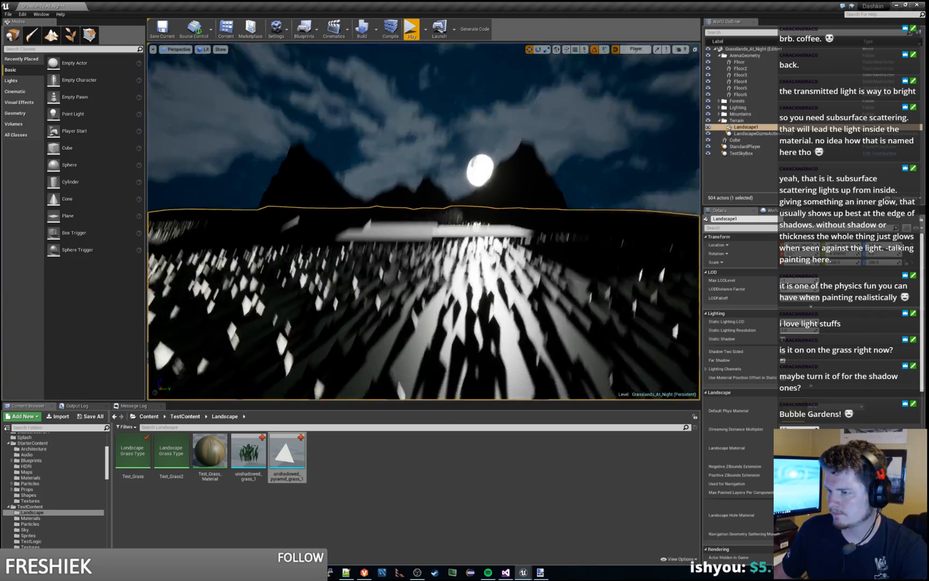
mouse_move(424, 222)
right_mouse_down()
mouse_move(417, 248)
mouse_move(404, 252)
mouse_move(216, 253)
mouse_move(511, 242)
mouse_move(333, 242)
mouse_move(415, 225)
mouse_move(407, 230)
mouse_move(365, 231)
mouse_move(506, 186)
mouse_move(581, 204)
mouse_move(437, 220)
right_mouse_up()
key("a")
key("w")
key("s")
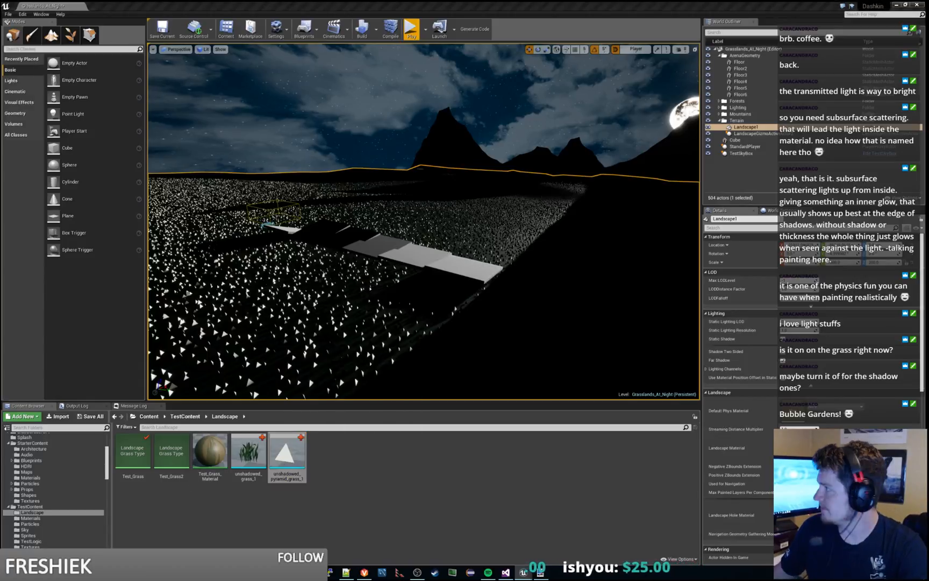
Step: Turn off Cast Shadow for unshadowed_pyramid_grass_1, save the mesh and return to the level
double_click(287, 457)
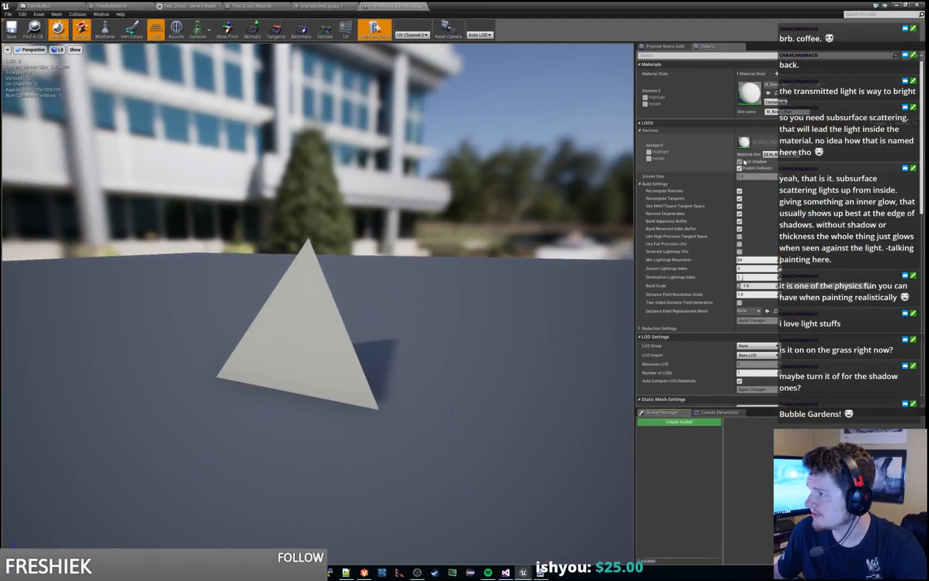
left_click(740, 162)
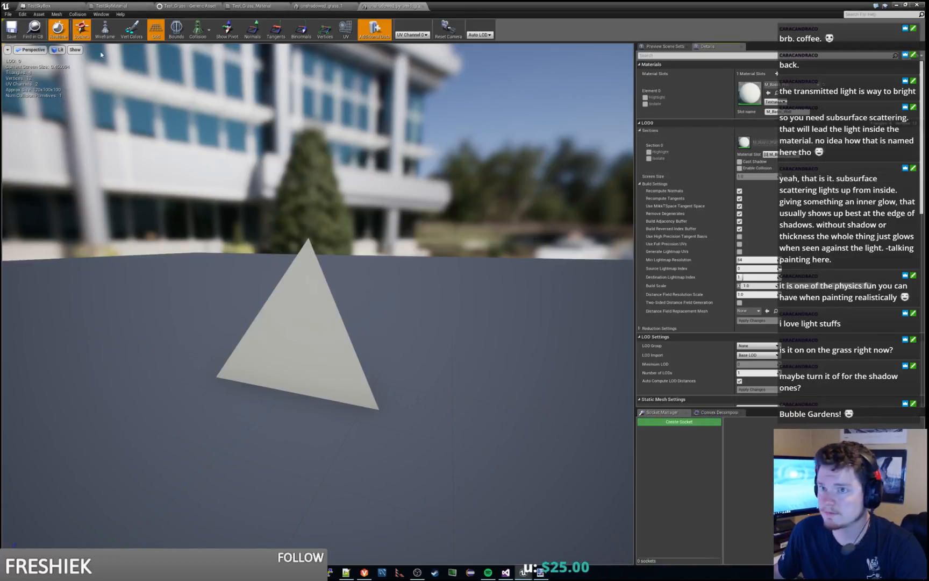
left_click(11, 30)
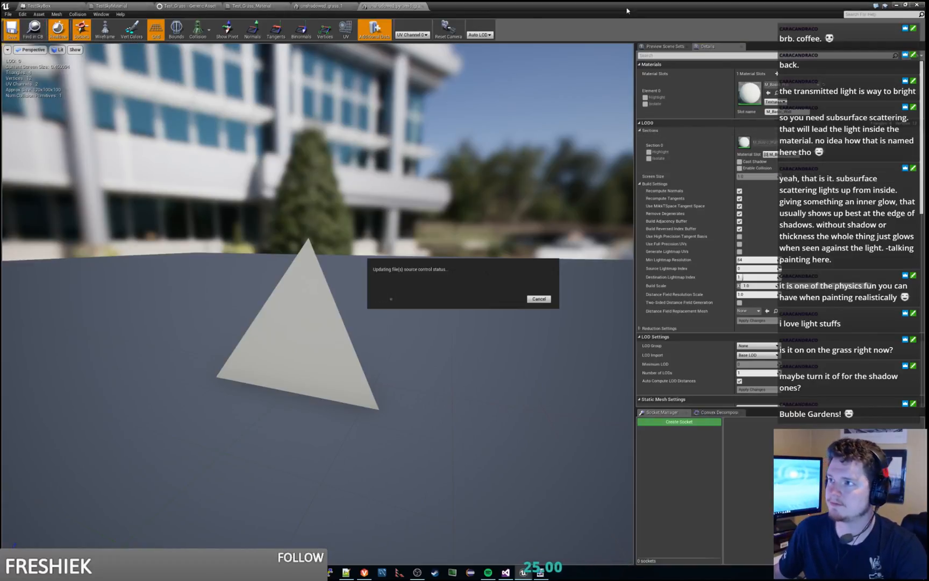
left_click(897, 5)
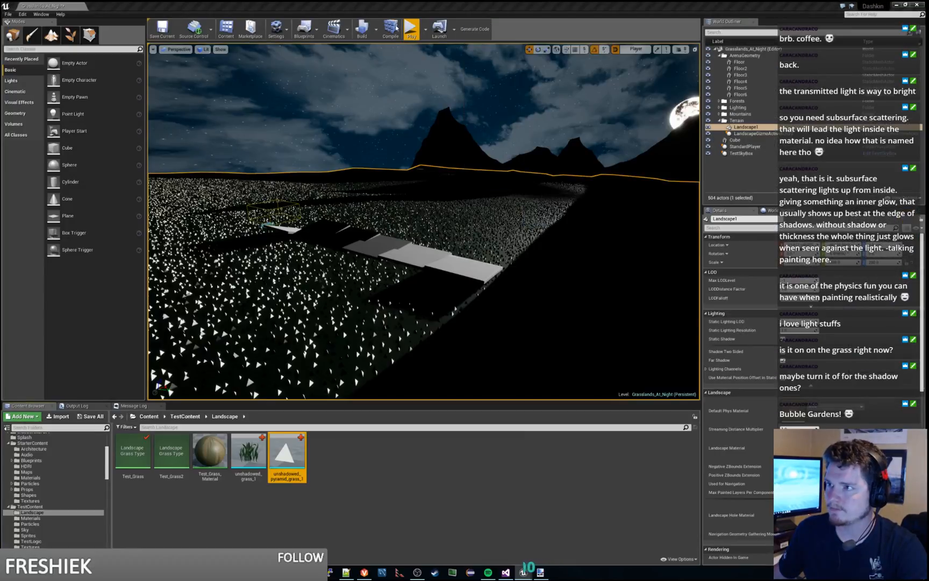
Step: Play the level with the unshadowed pyramid grass, move the character across the platforms to examine the lighting, and stop playing
left_click(411, 30)
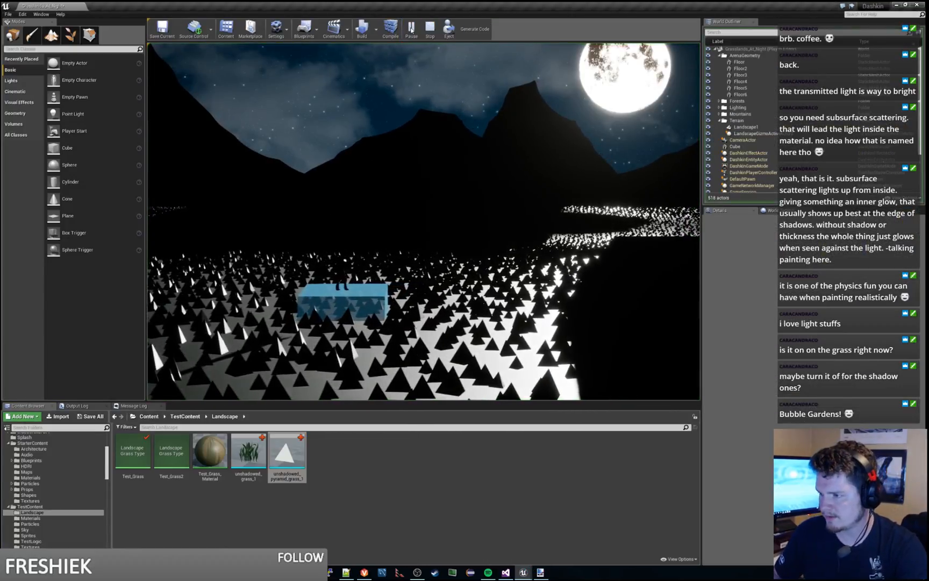
key("d")
key("space")
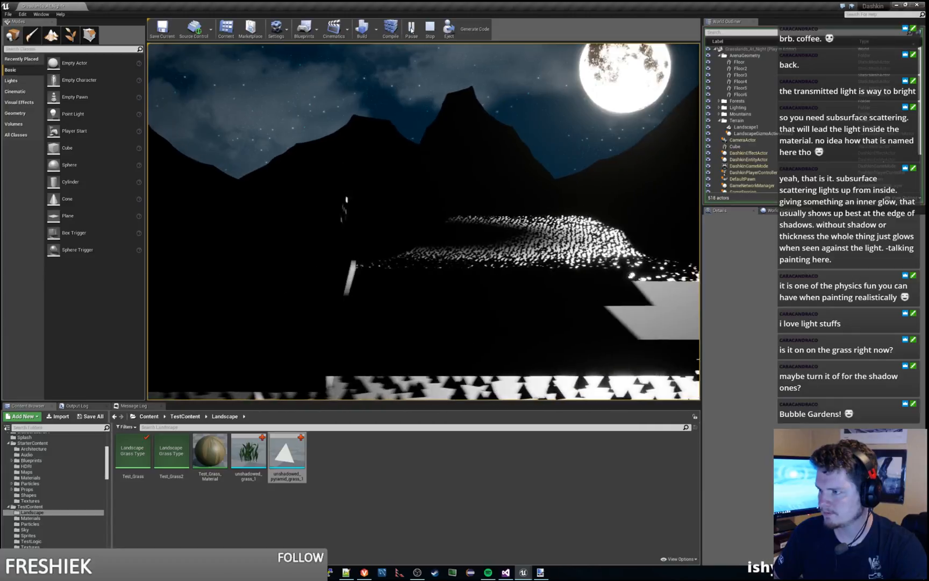
key("d")
key("space")
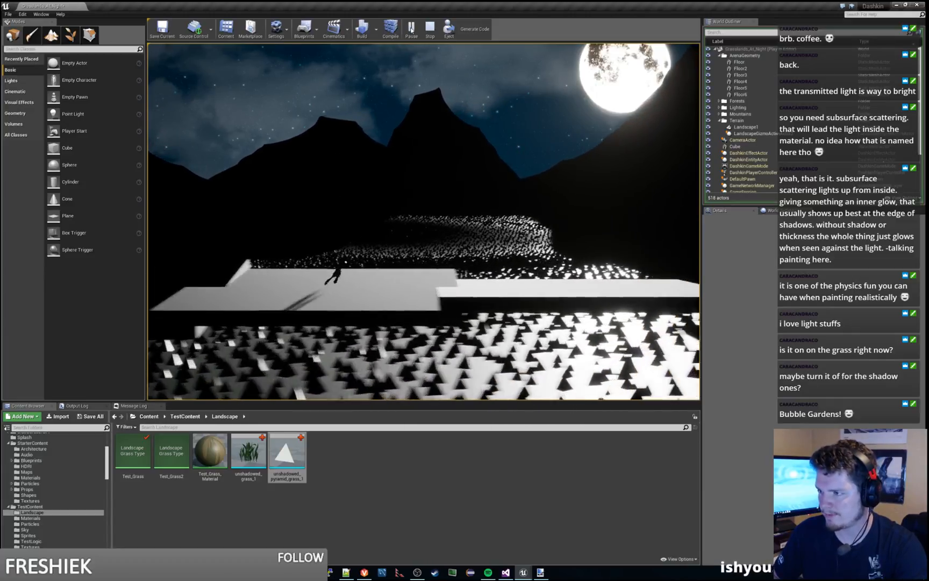
key("d")
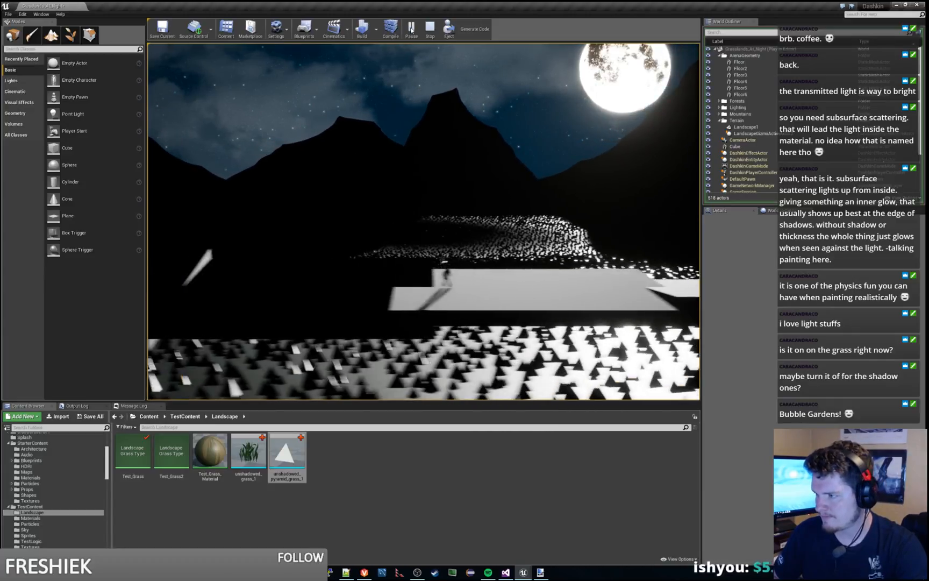
key("a")
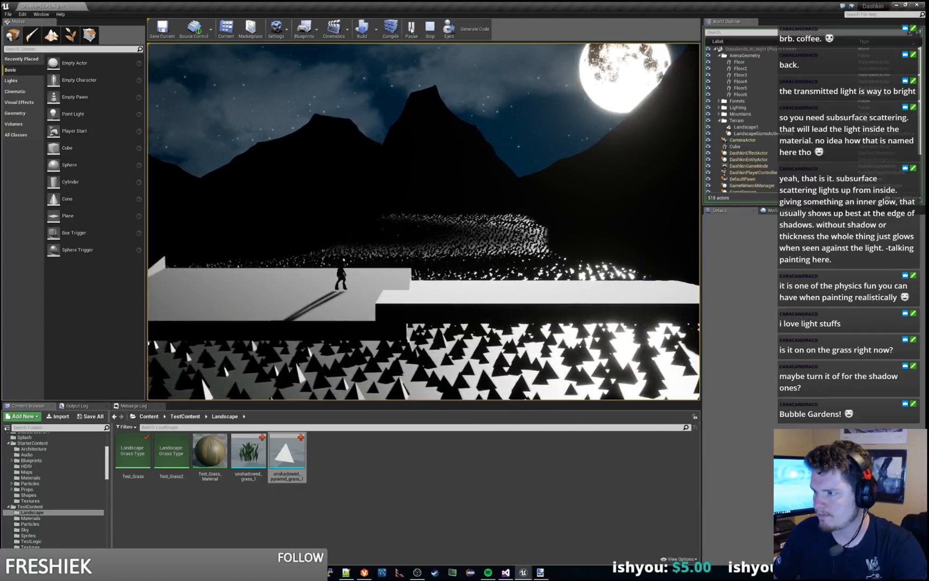
key("a")
key("a")
key("space")
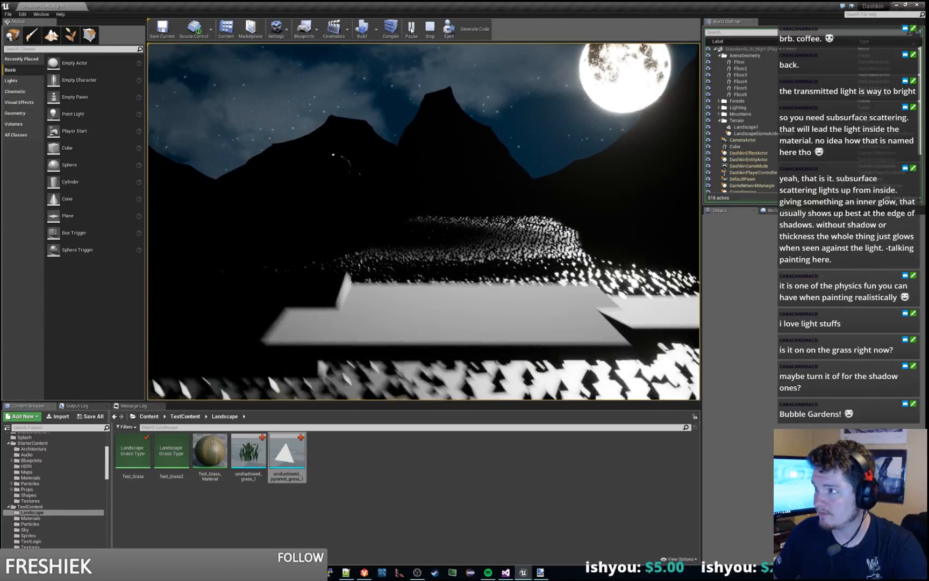
key("a")
key("space")
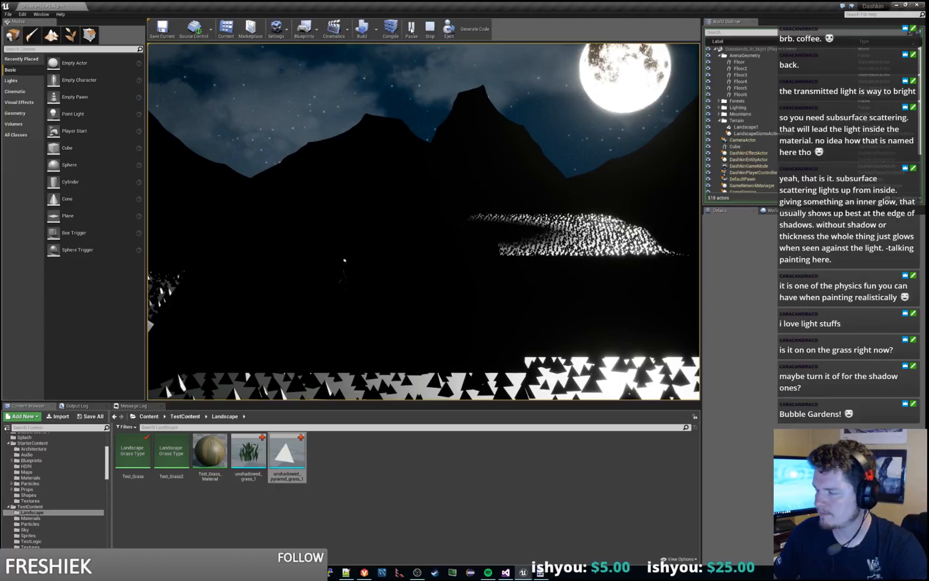
key("Escape")
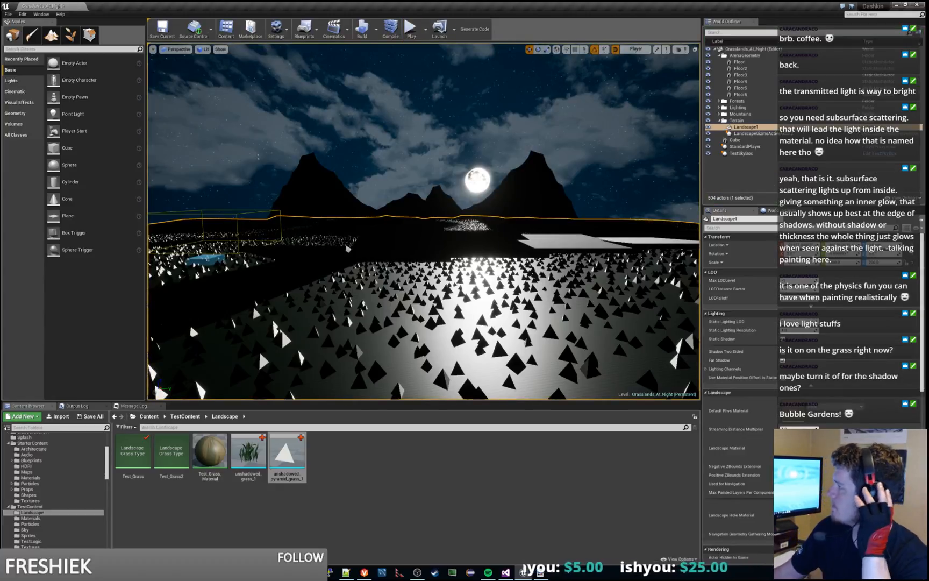
Step: Return to the asset editors and view the Test_Grass_Material graph and the unshadowed_grass_1 mesh
left_click_drag(928, 4, 522, 4)
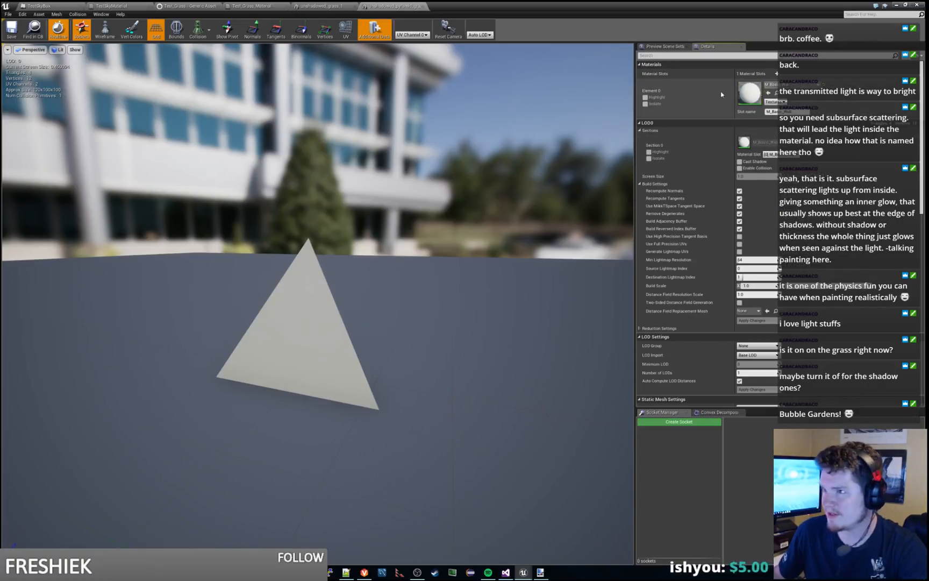
left_click(255, 6)
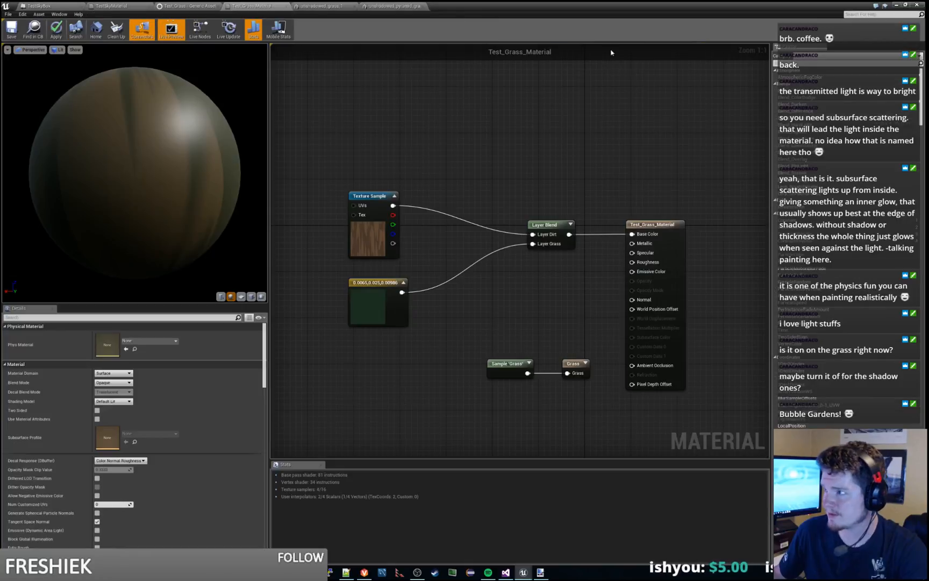
left_click(344, 6)
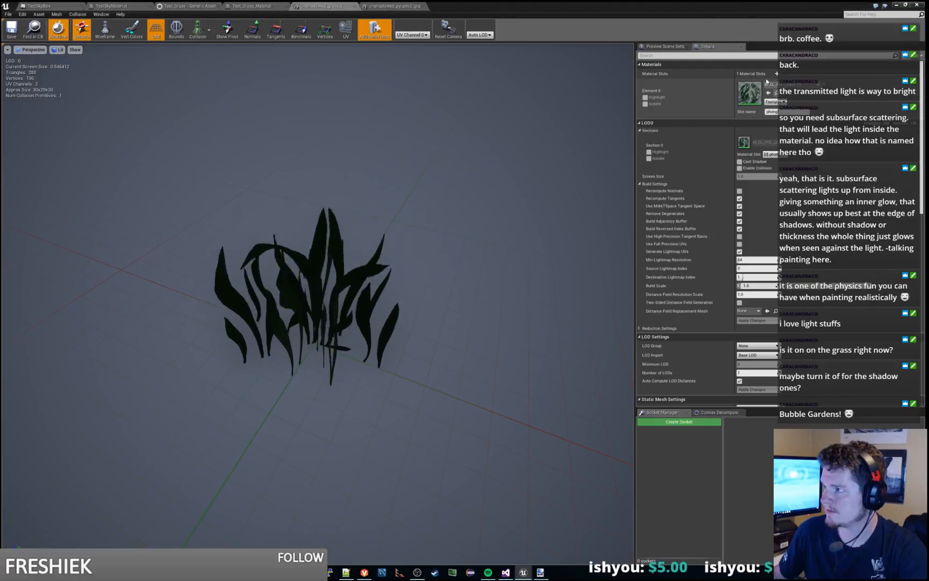
Step: Locate the grass mesh's material in the Content Browser, open M_GL_FOL_grass_01, and examine its preview and Two Sided setting
left_click(776, 93)
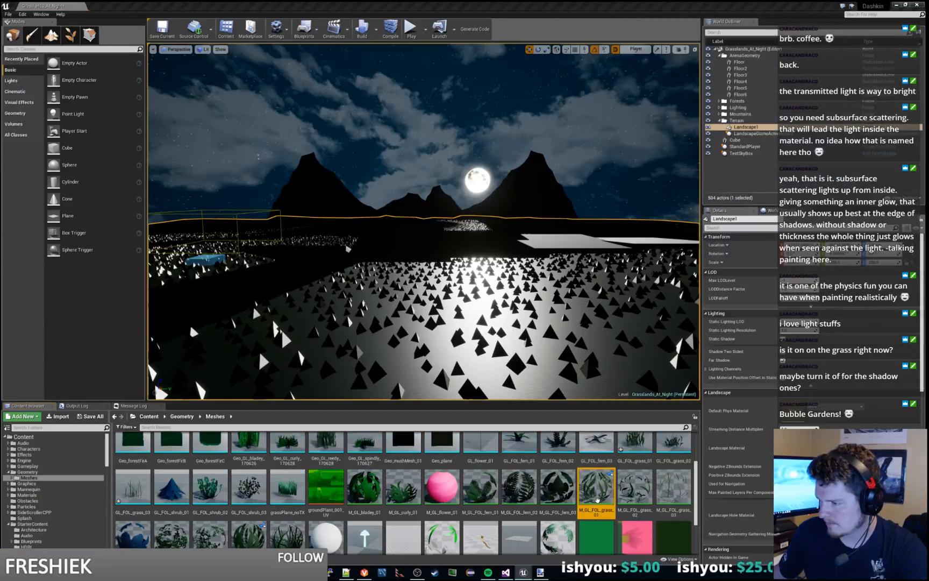
double_click(597, 499)
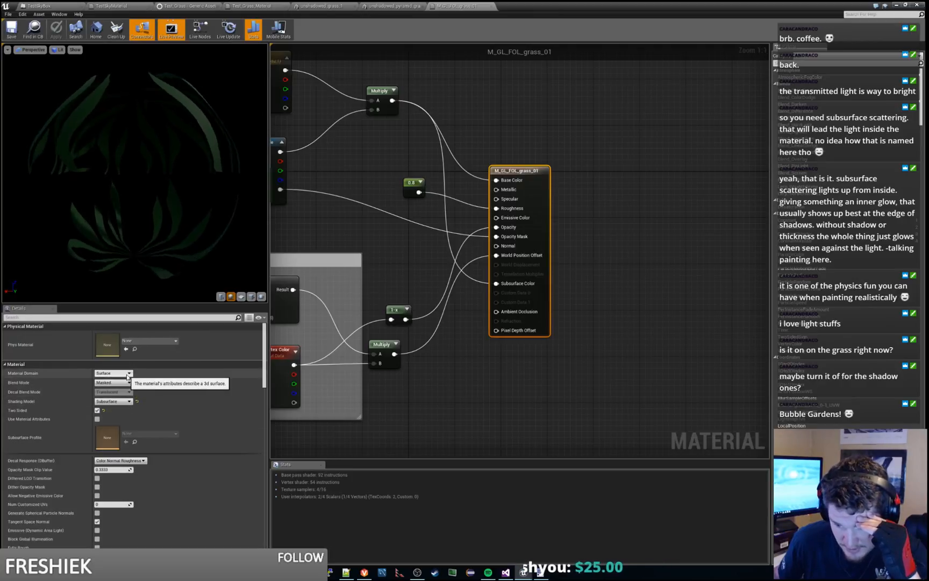
left_click_drag(141, 226, 236, 213)
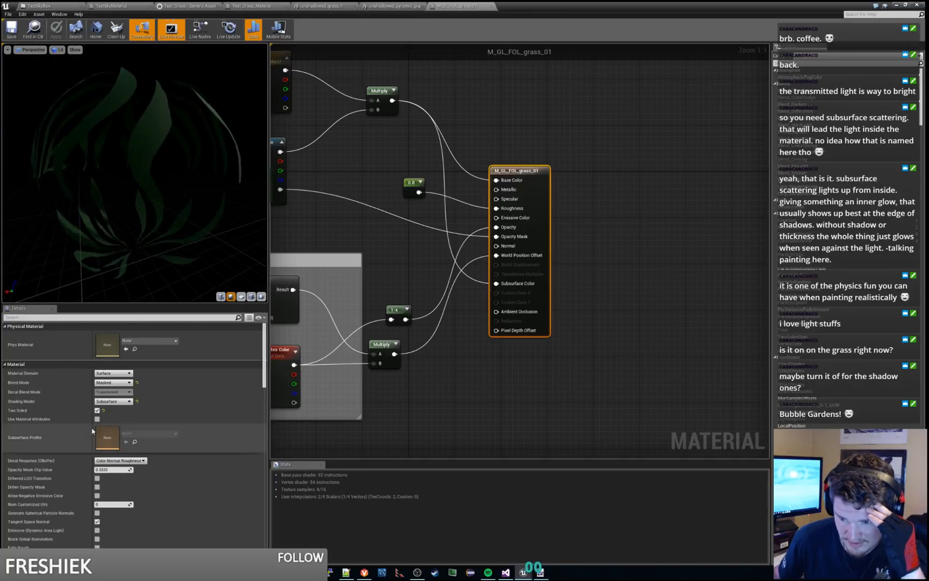
left_click(97, 410)
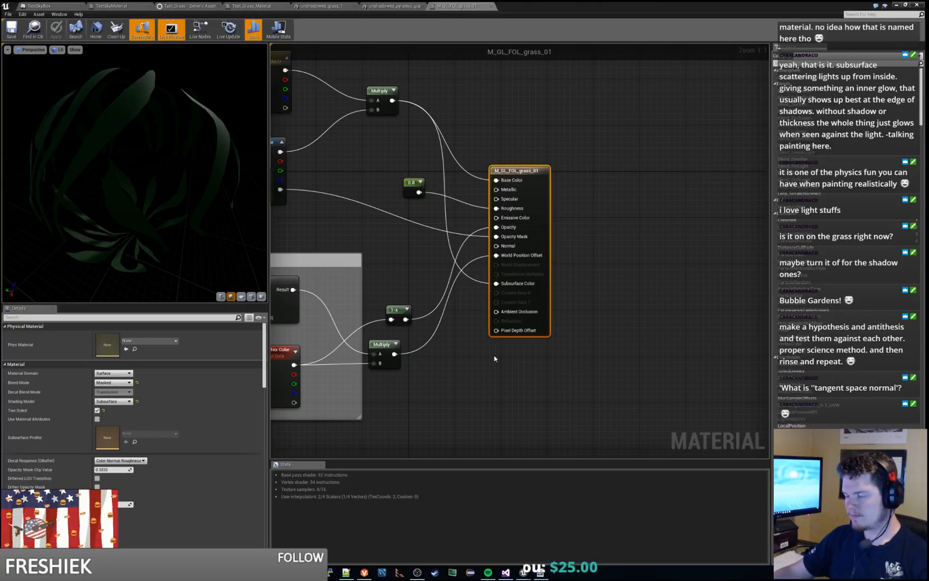
Step: Examine the M_GL_FOL_grass_01 node graph, including the wind group, the Multiply node and the hue colour parameter
right_click_drag(495, 359, 596, 367)
scroll(492, 291, "down", 2)
right_click_drag(403, 254, 467, 263)
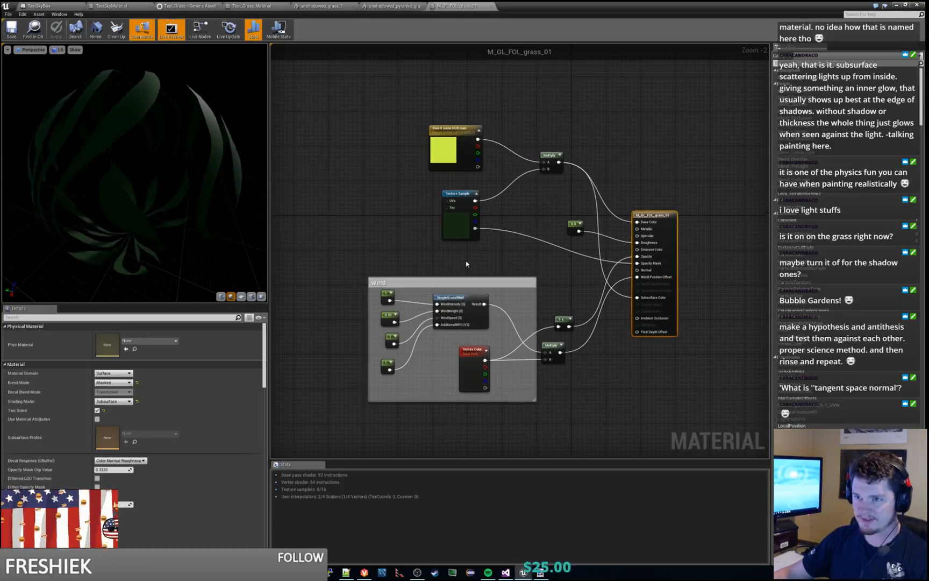
scroll(577, 274, "up", 1)
right_click_drag(576, 275, 541, 279)
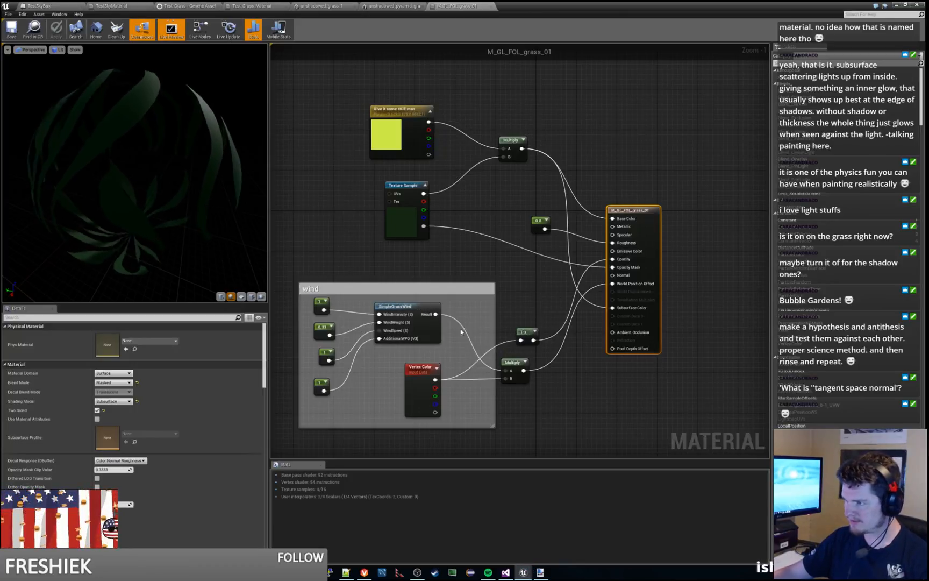
left_click(427, 319)
left_click(513, 363)
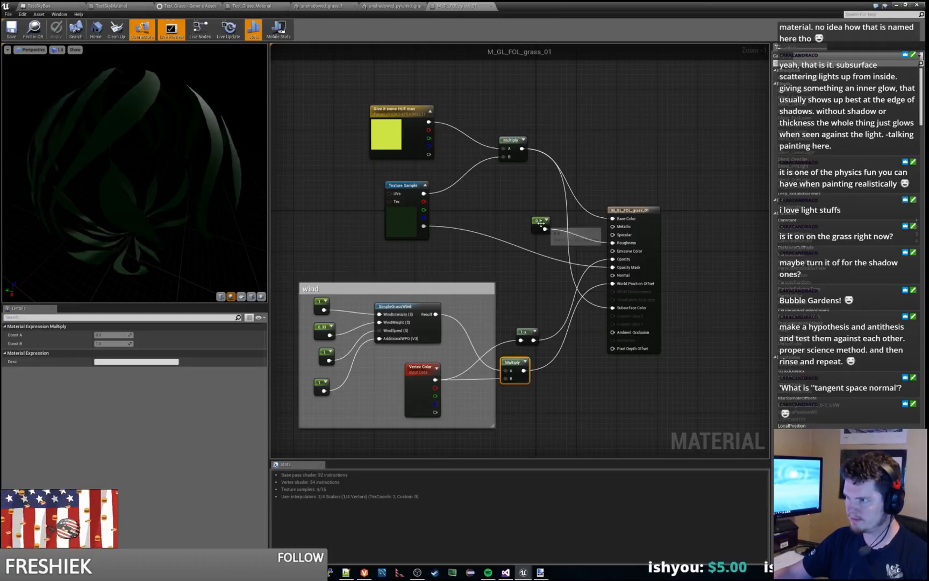
left_click(393, 122)
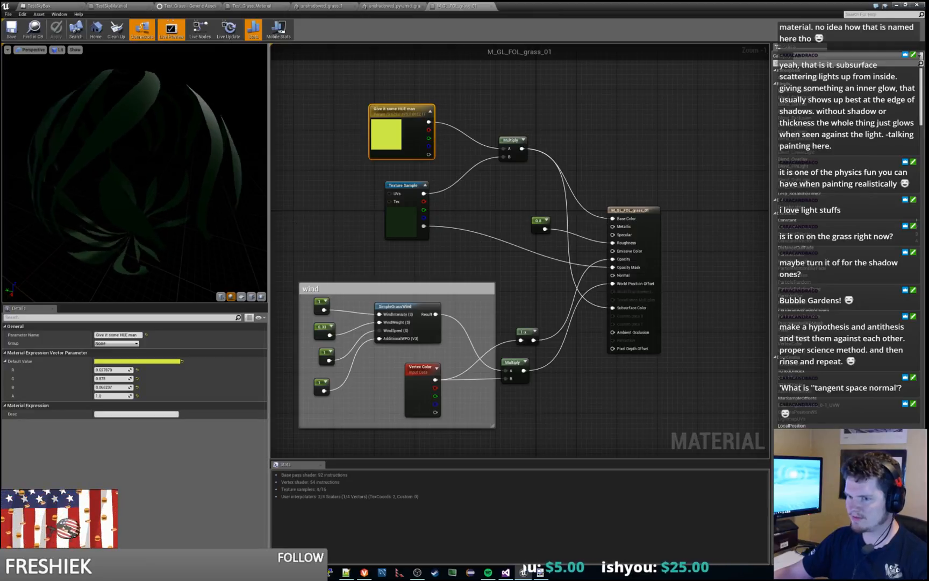
left_click(344, 210)
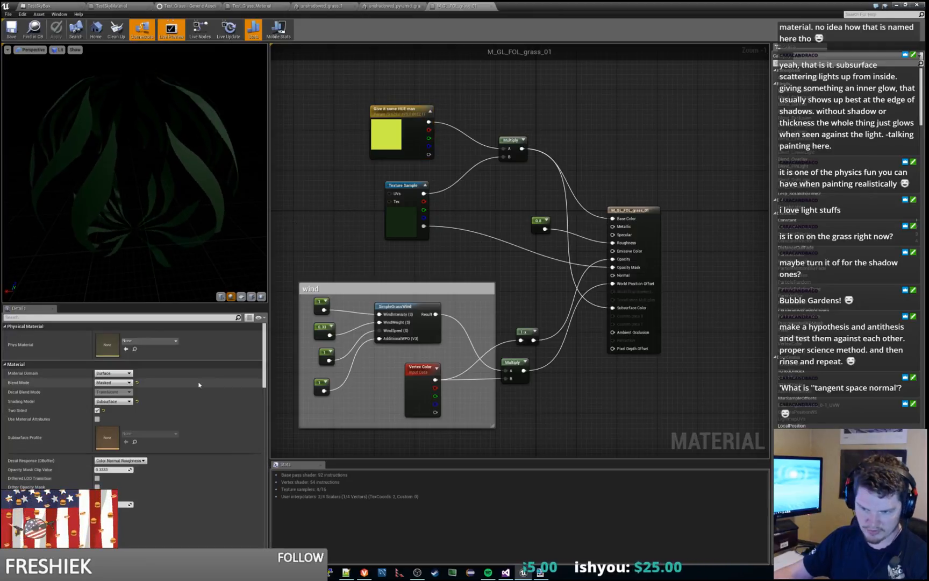
Step: Inspect the Two Sided option, the Texture Sample node and the preview of M_GL_FOL_grass_01, and compare with the pyramid mesh
left_click(97, 410)
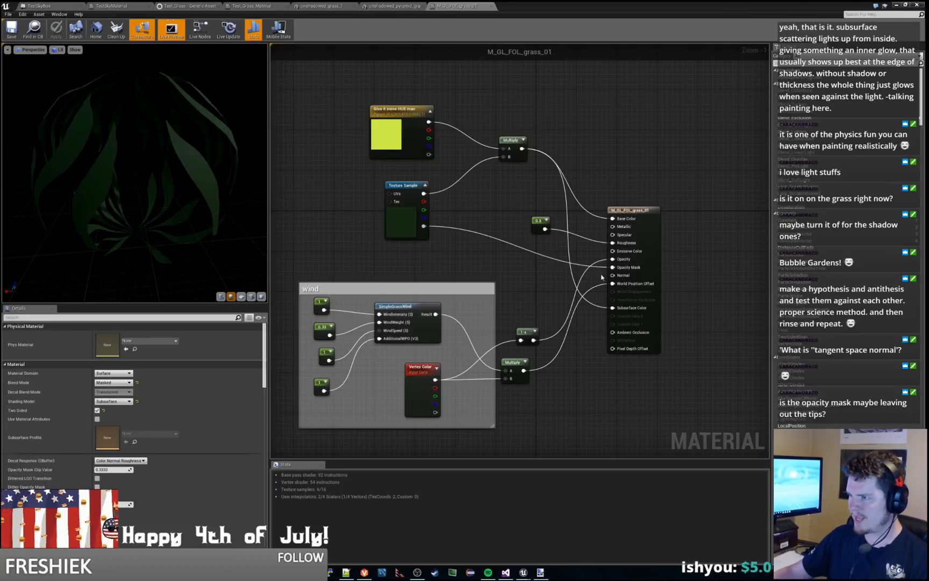
left_click(402, 193)
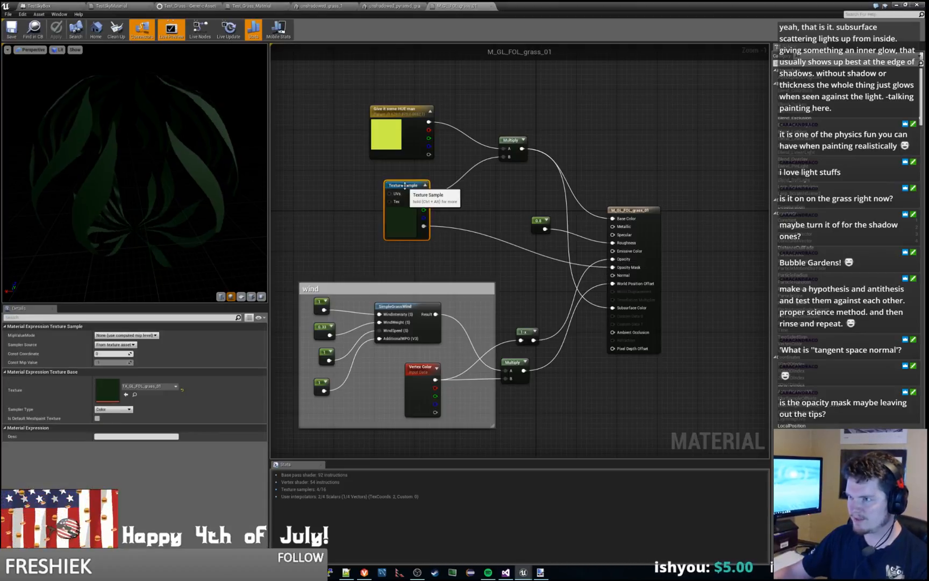
left_click_drag(247, 169, 155, 218)
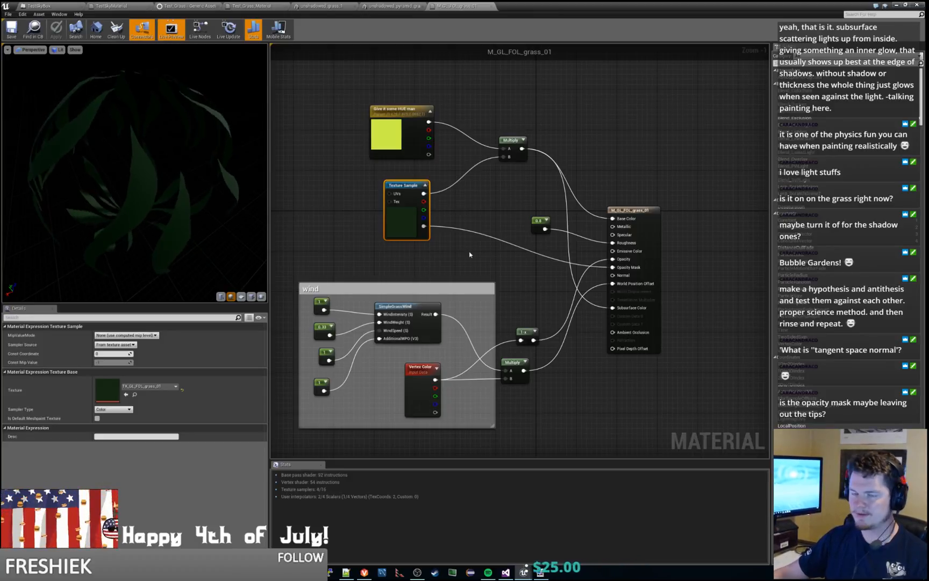
right_click_drag(469, 255, 484, 267)
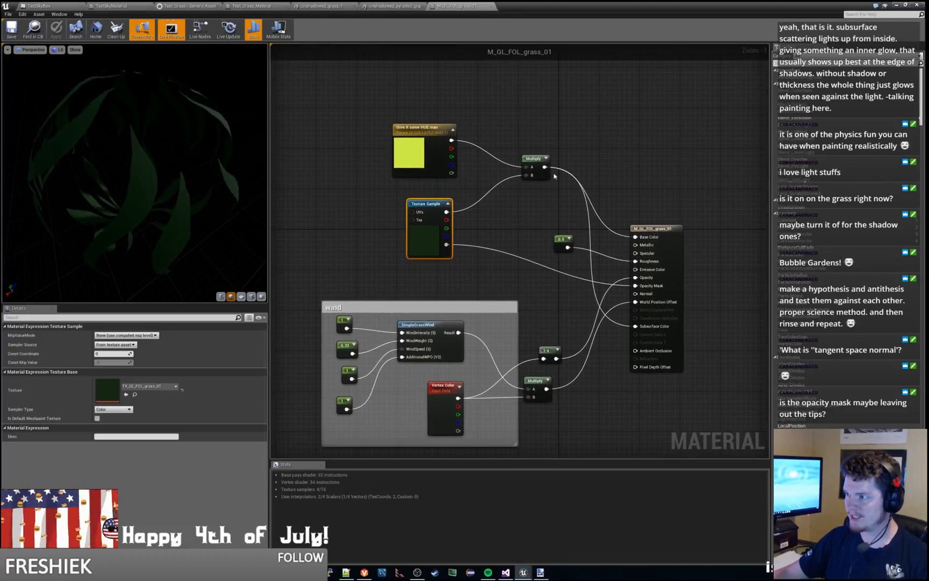
left_click(393, 5)
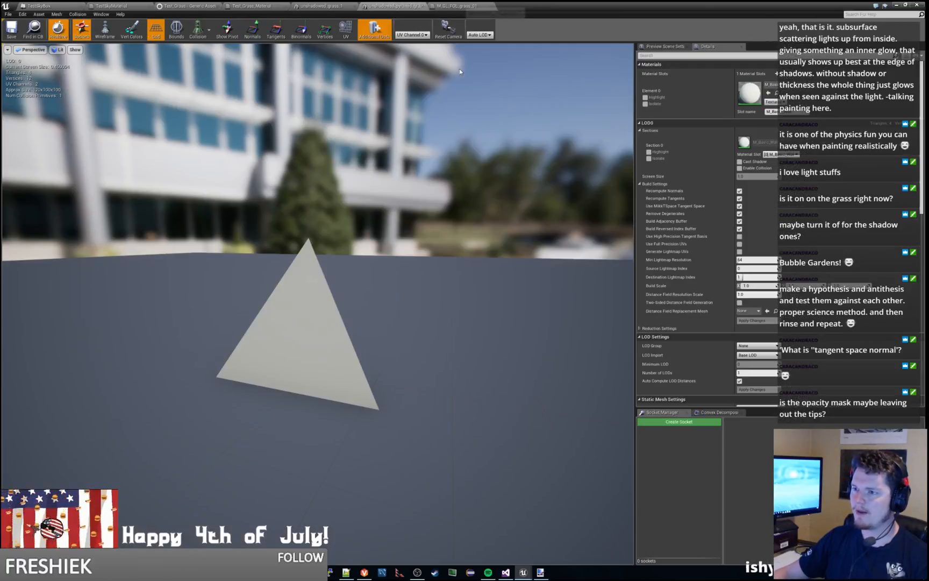
left_click(473, 6)
Step: Return to the level editor and copy M_GL_FOL_grass_01 into the TestContent/Landscape folder
left_click(896, 5)
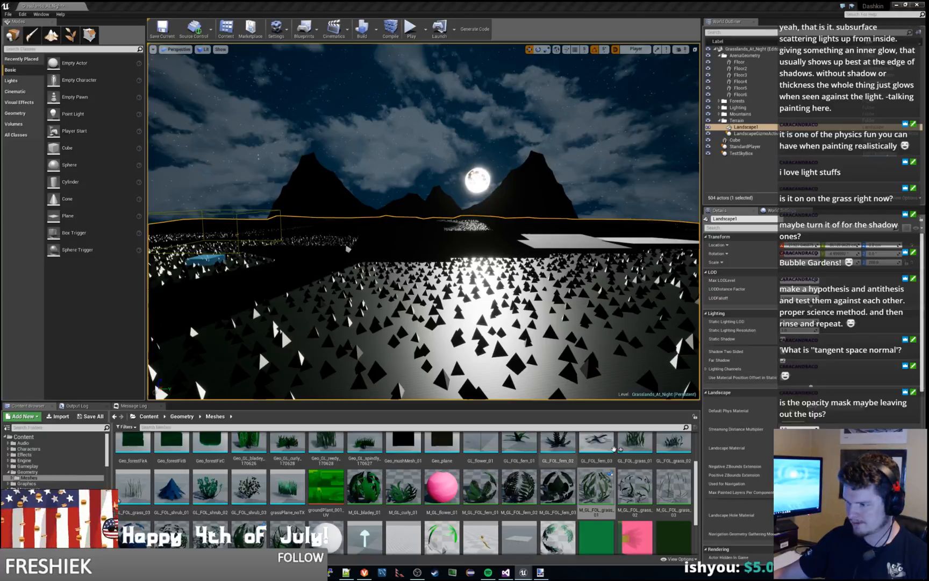
left_click(596, 490)
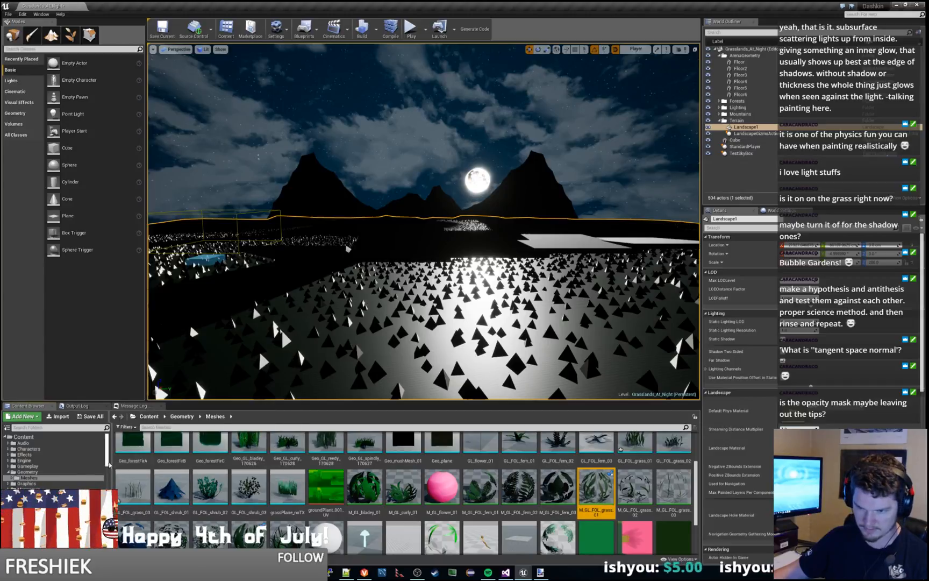
left_click_drag(107, 462, 109, 482)
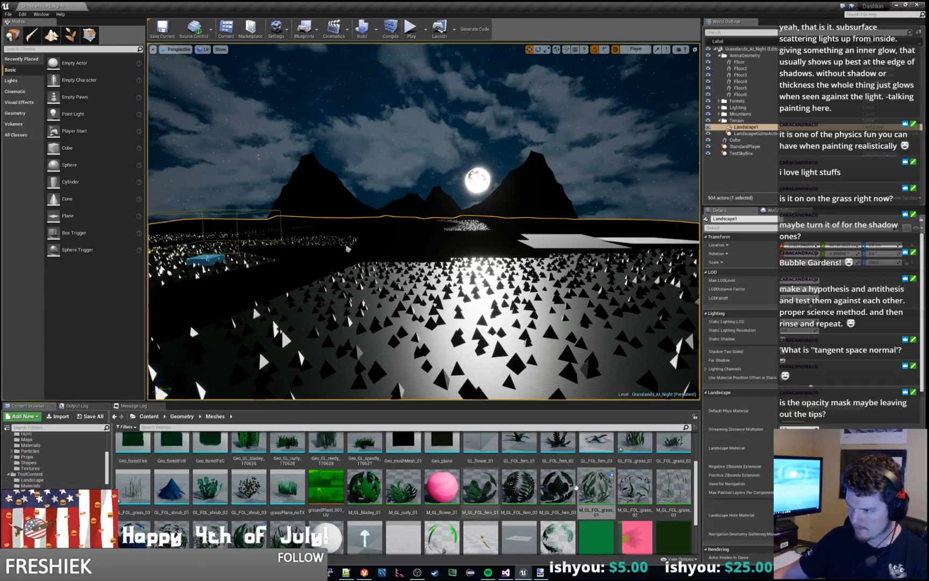
left_click_drag(590, 486, 40, 483)
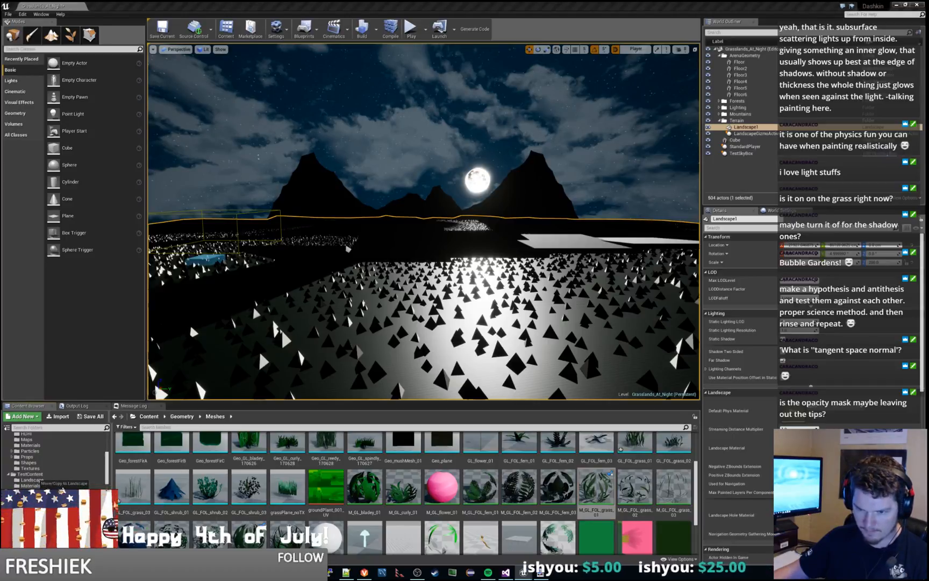
left_click(61, 500)
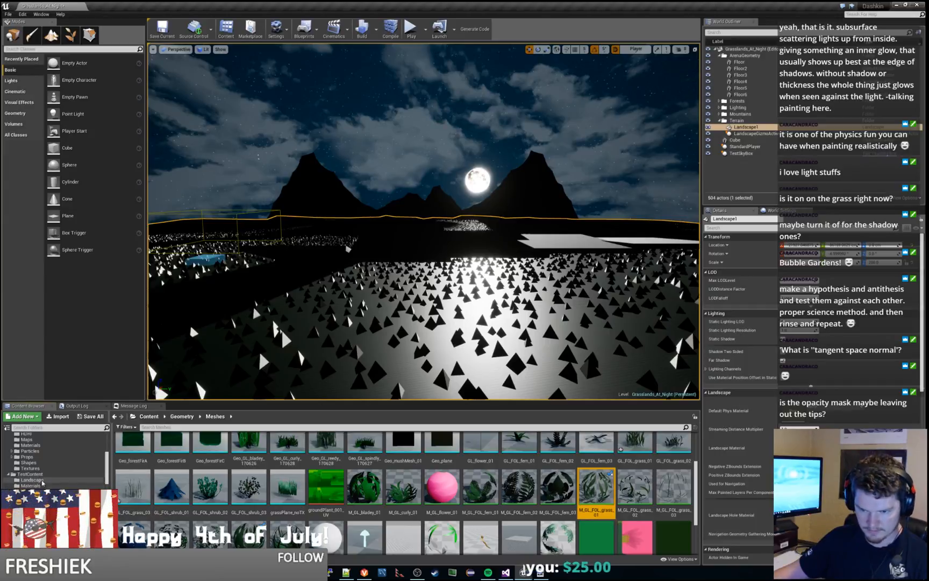
Step: Open the TestContent/Landscape folder and rename the copied grass material test_grass_mesh_material
left_click(42, 481)
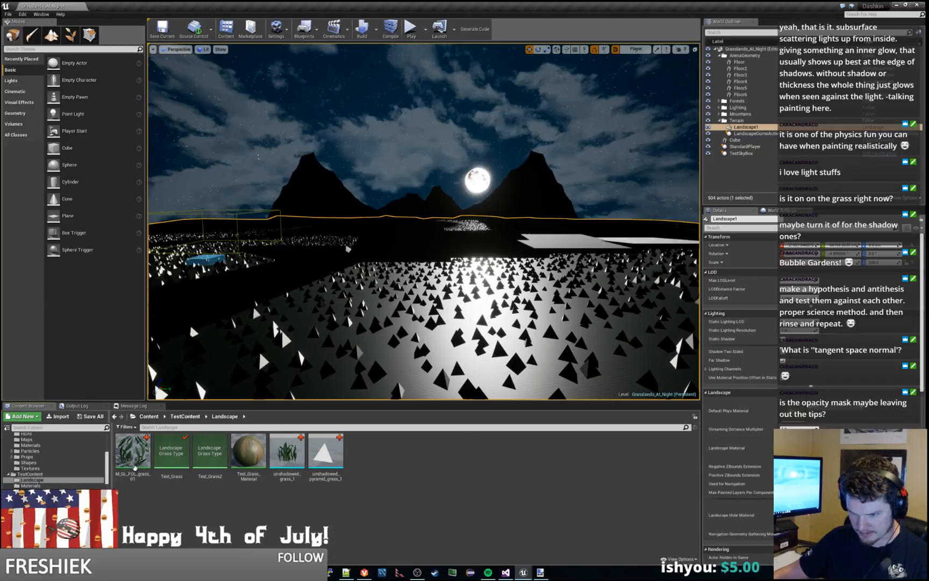
left_click(133, 455)
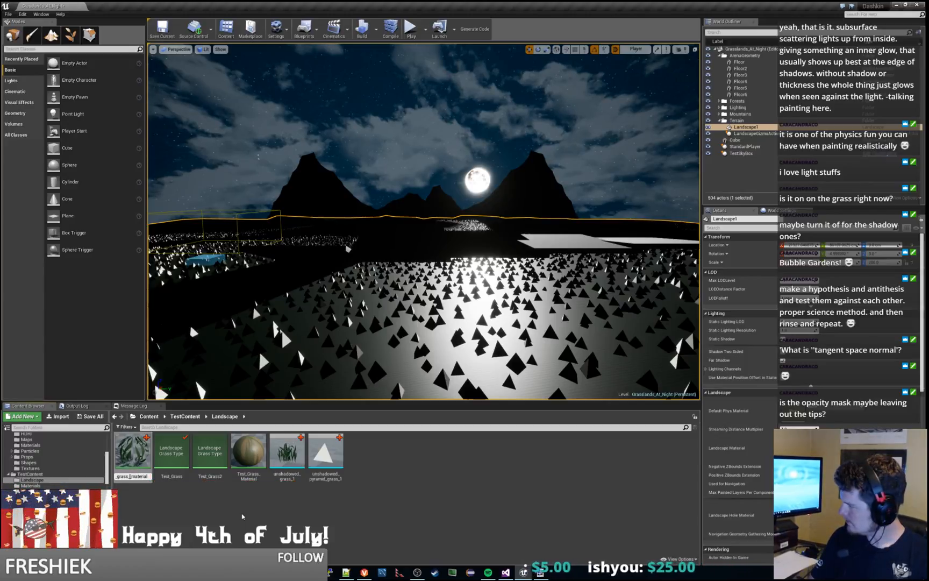
type("_mesh")
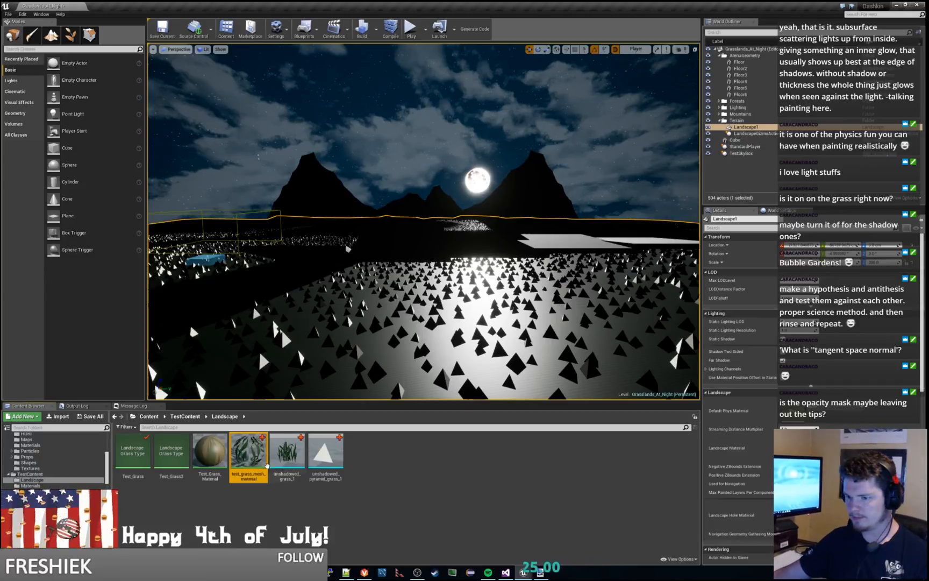
Step: Open the unshadowed_grass_1 mesh, assign test_grass_mesh_material to its material slot, and maximize the mesh editor
double_click(295, 448)
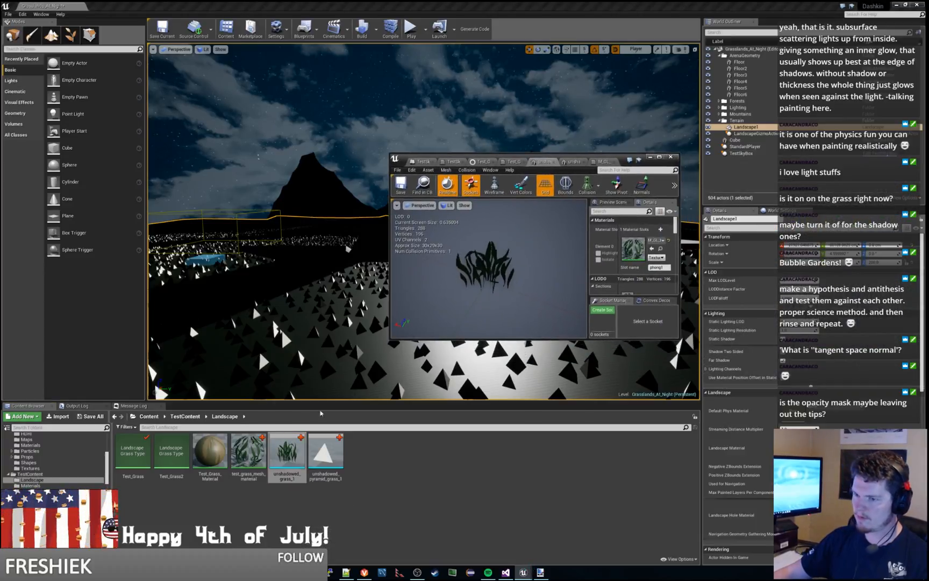
left_click_drag(258, 458, 651, 238)
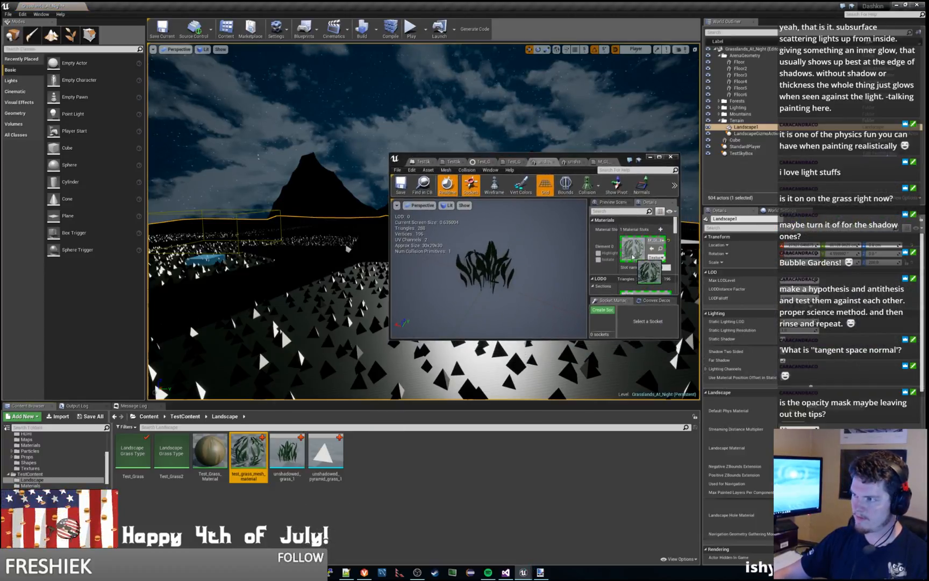
left_click_drag(604, 154, 602, 1)
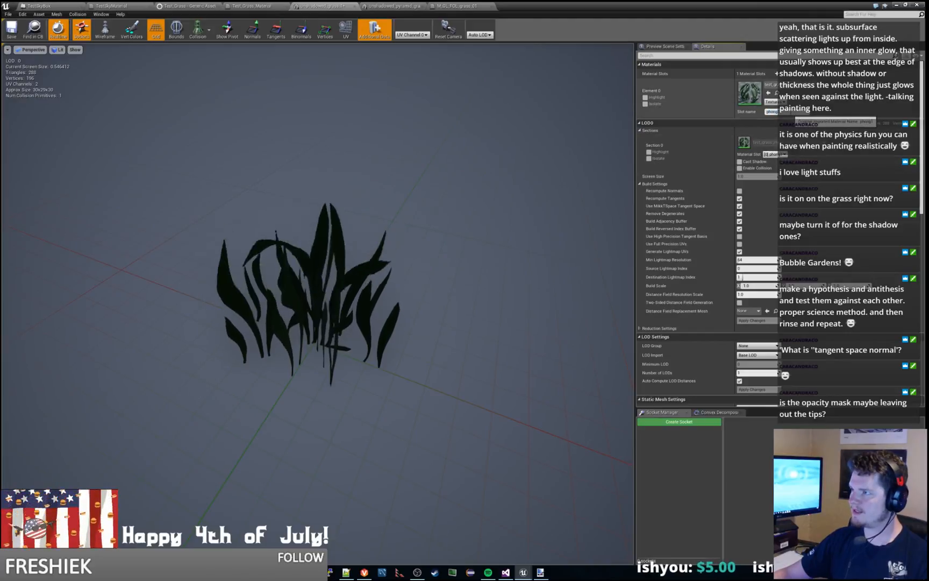
Step: Rename the material slot of unshadowed_grass_1 to Primary
type("Material")
key("Return")
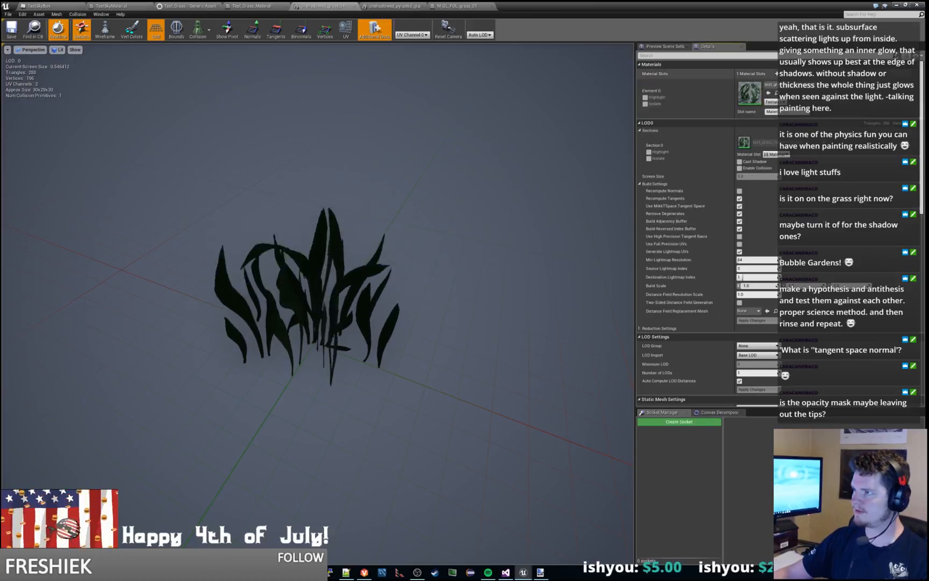
left_click_drag(796, 111, 704, 114)
type("Primary")
key("Return")
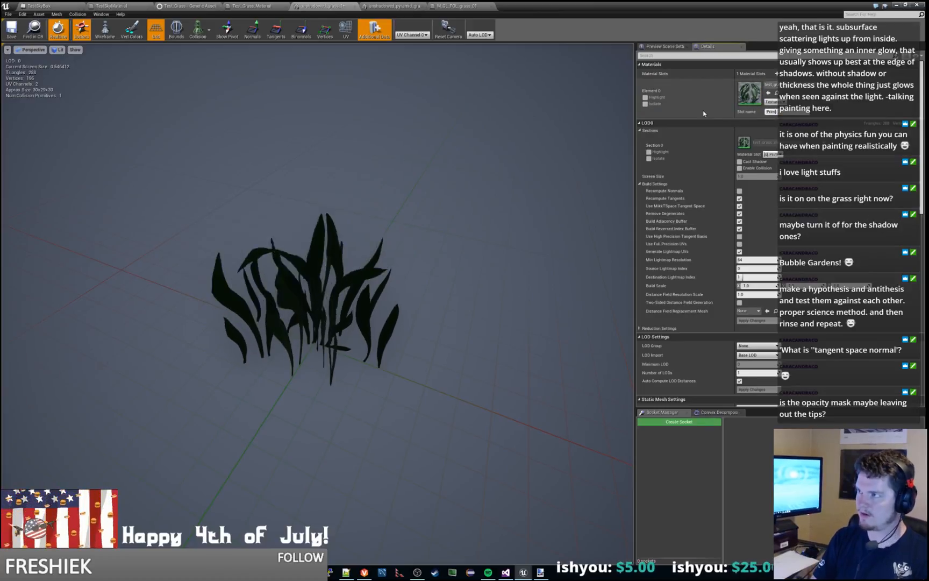
Step: Briefly highlight the mesh's material in the preview, turn the highlight off, and save unshadowed_grass_1
left_click(646, 98)
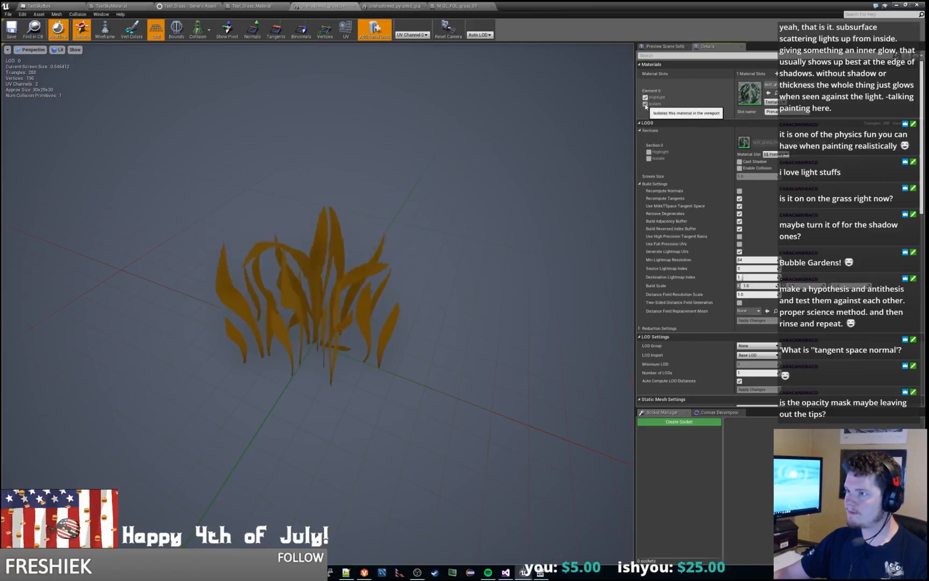
left_click(646, 98)
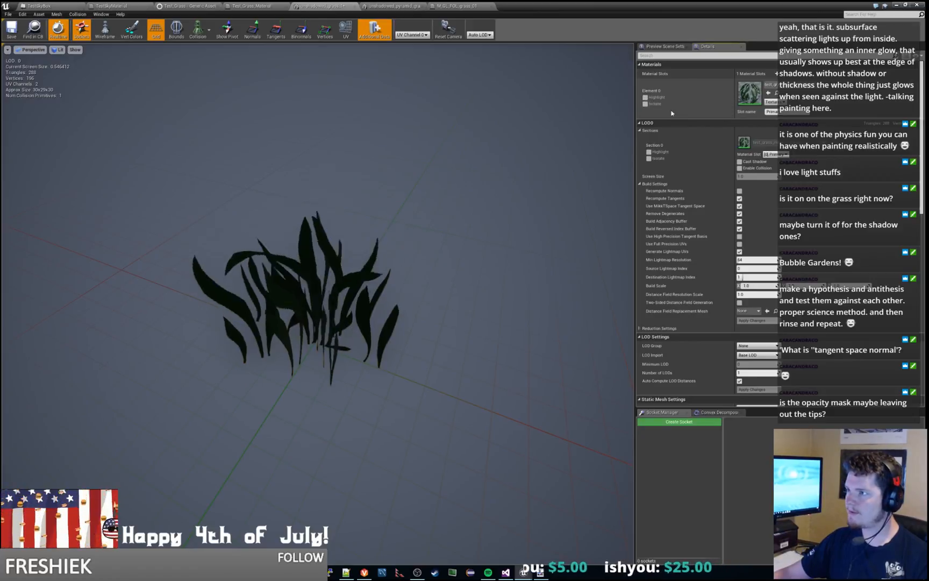
left_click(12, 27)
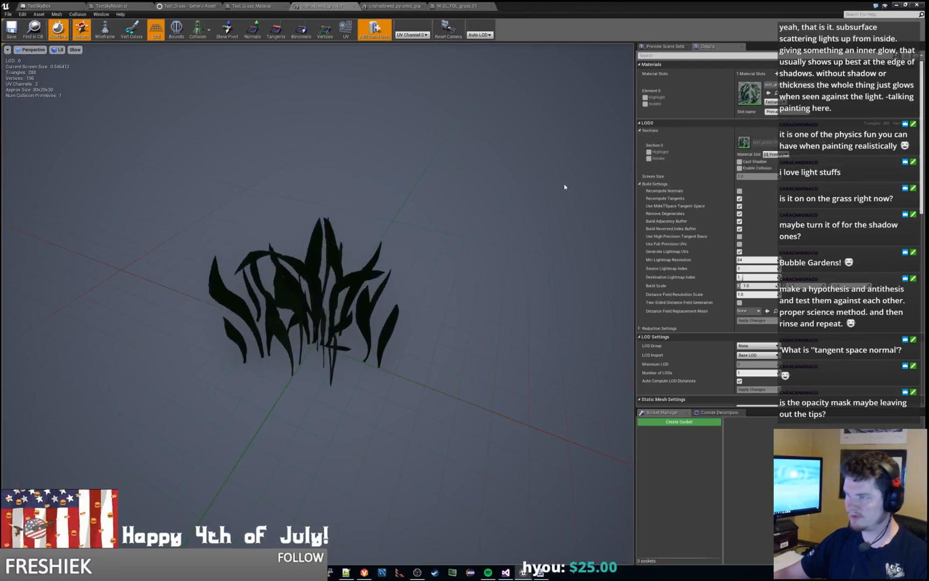
Step: Return to the level and set the Test_Grass landscape grass type to use the unshadowed_grass_1 mesh
left_click(896, 5)
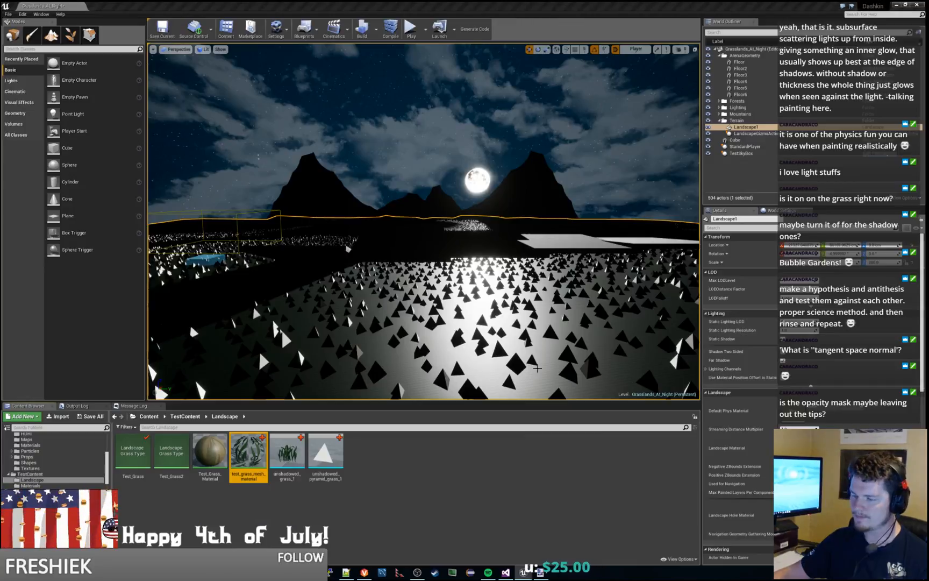
double_click(132, 456)
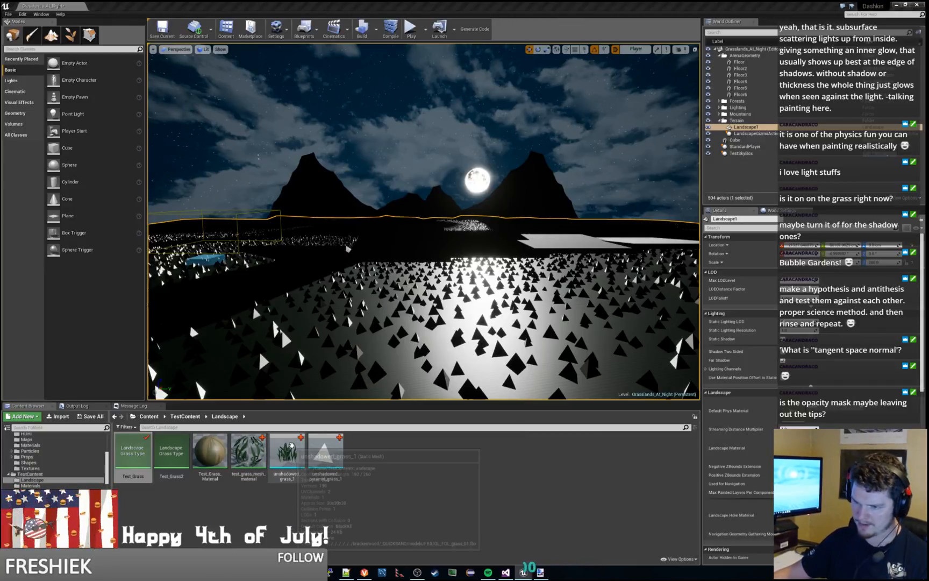
left_click(289, 449)
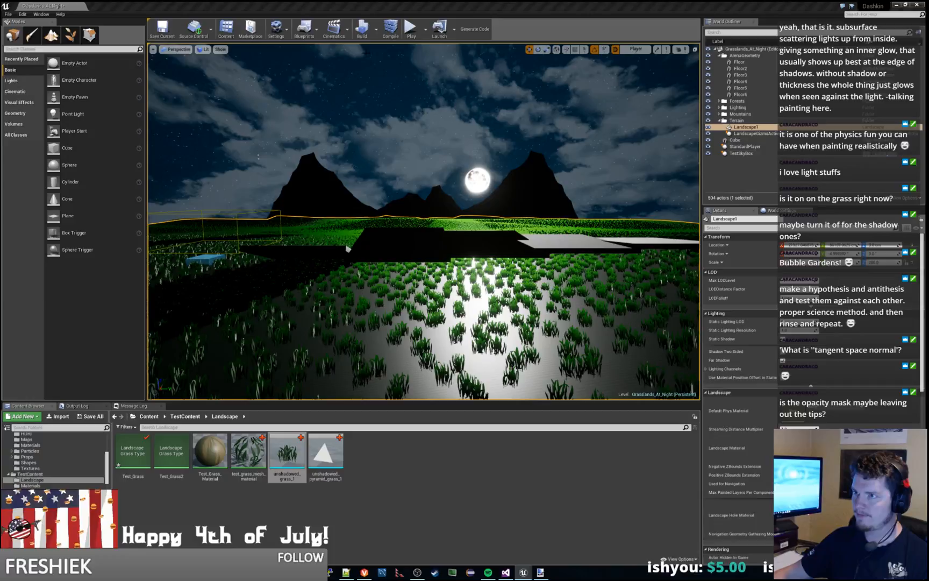
Step: Play the level to examine the moonlit unshadowed grass, and stop the play session
left_click(411, 28)
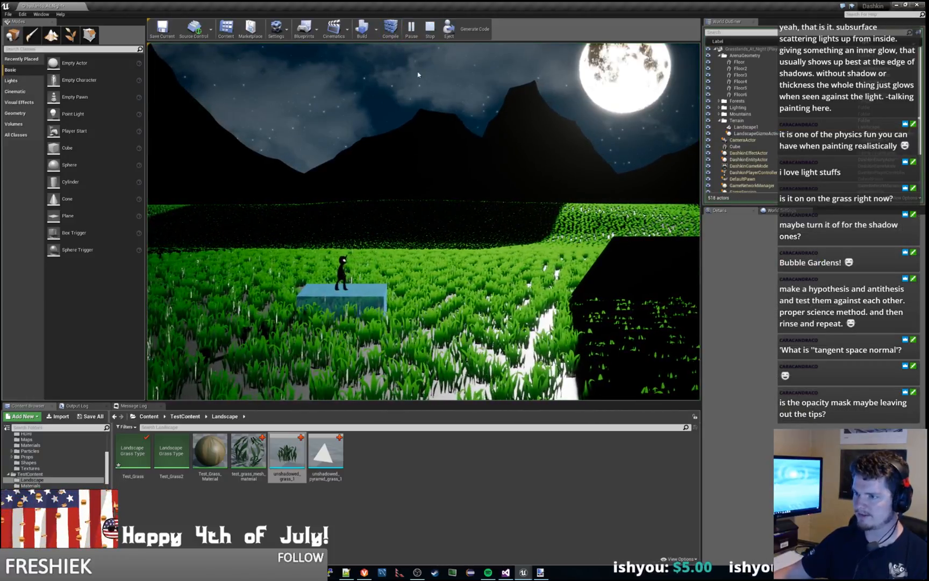
key("Escape")
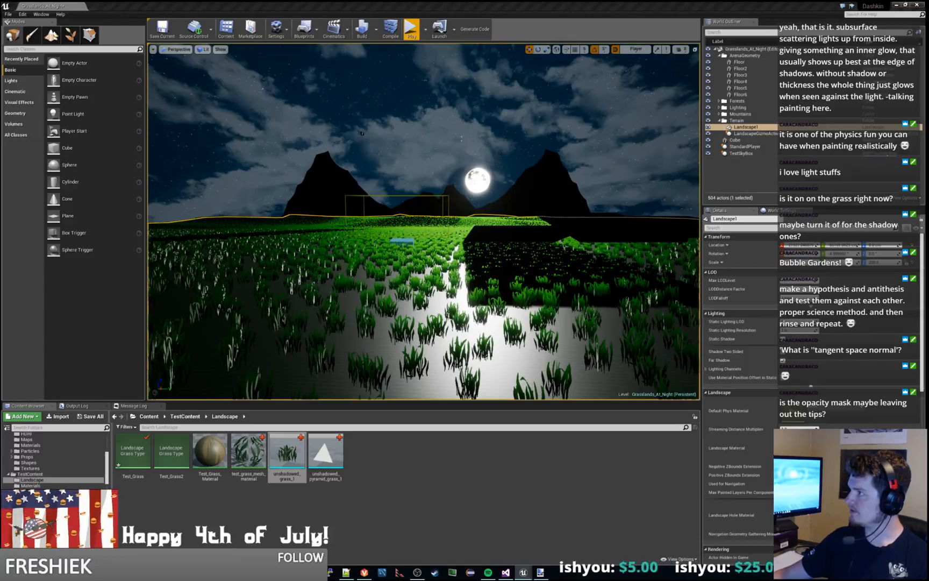
Step: Open test_grass_mesh_material in a maximized editor and review its wind nodes and the available Shading Model options
double_click(264, 460)
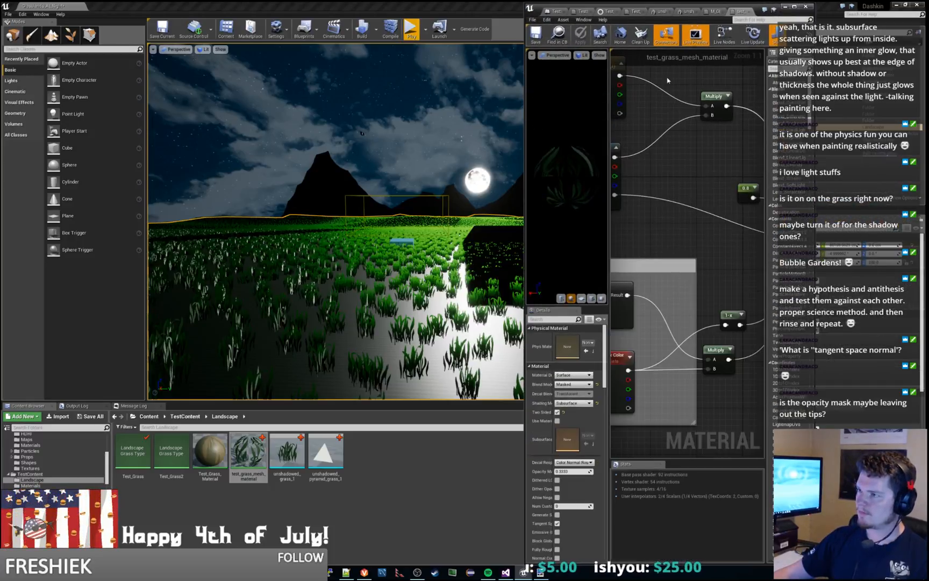
left_click_drag(523, 227, 174, 227)
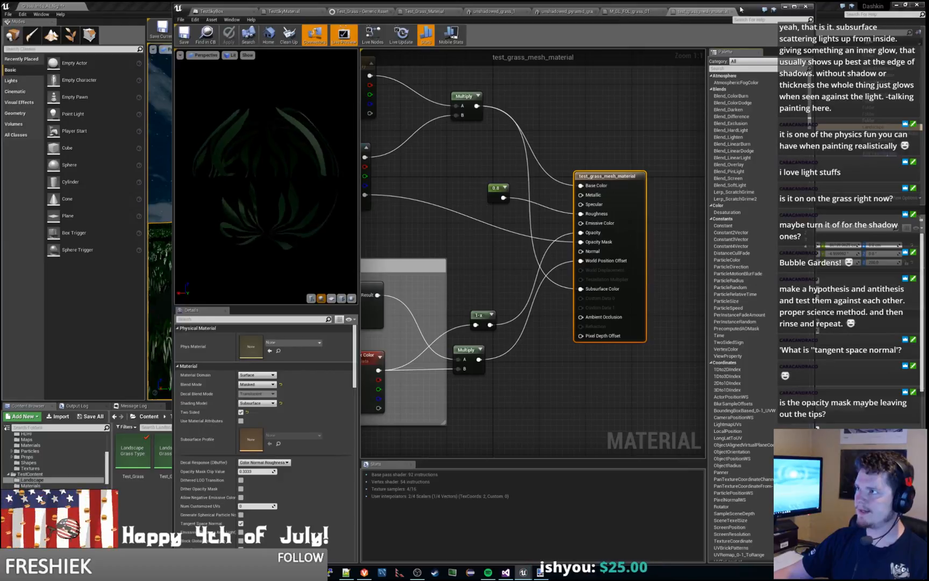
double_click(622, 11)
right_click_drag(453, 253, 603, 214)
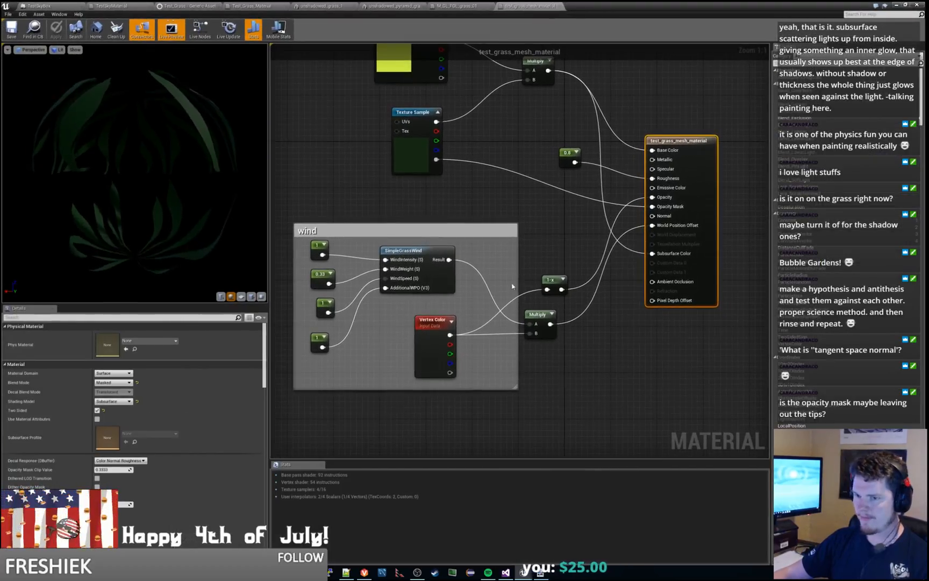
left_click(129, 402)
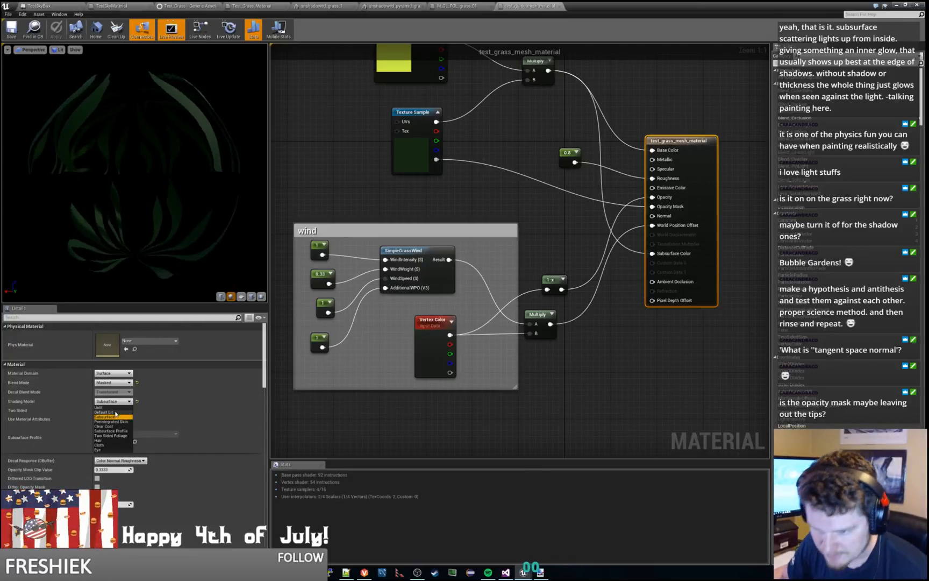
left_click(37, 401)
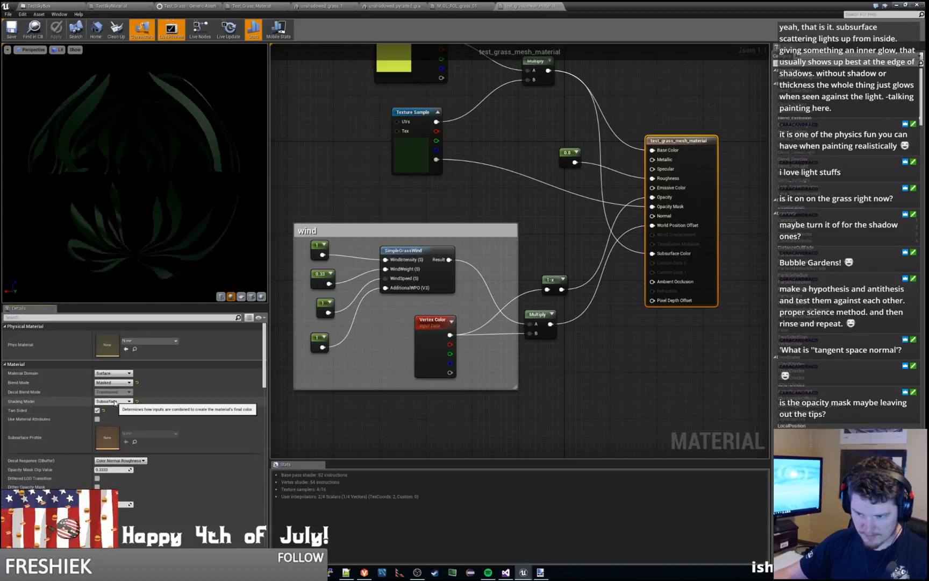
Step: Turn off Two Sided in test_grass_mesh_material, then play the level briefly to examine the grass and stop
left_click(97, 411)
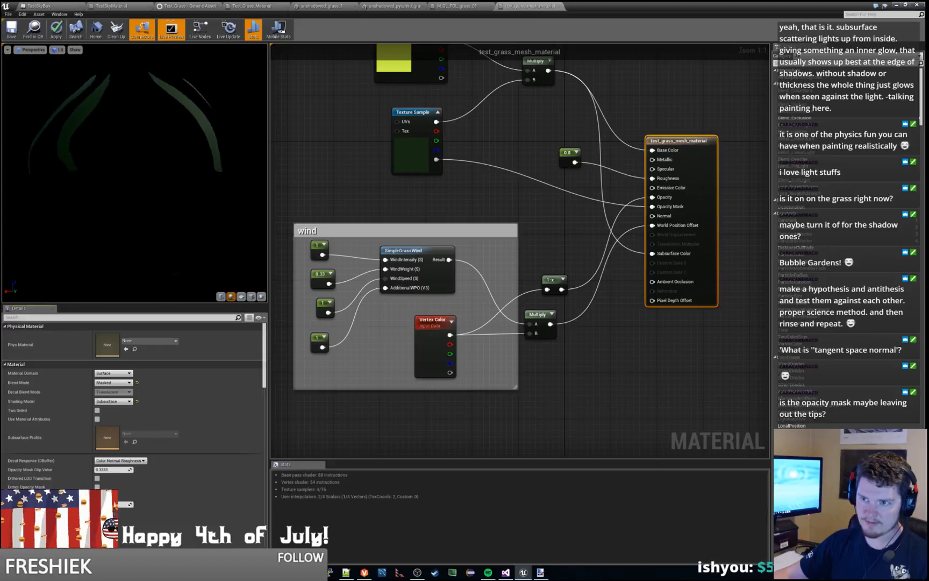
left_click_drag(134, 172, 191, 237)
left_click(906, 5)
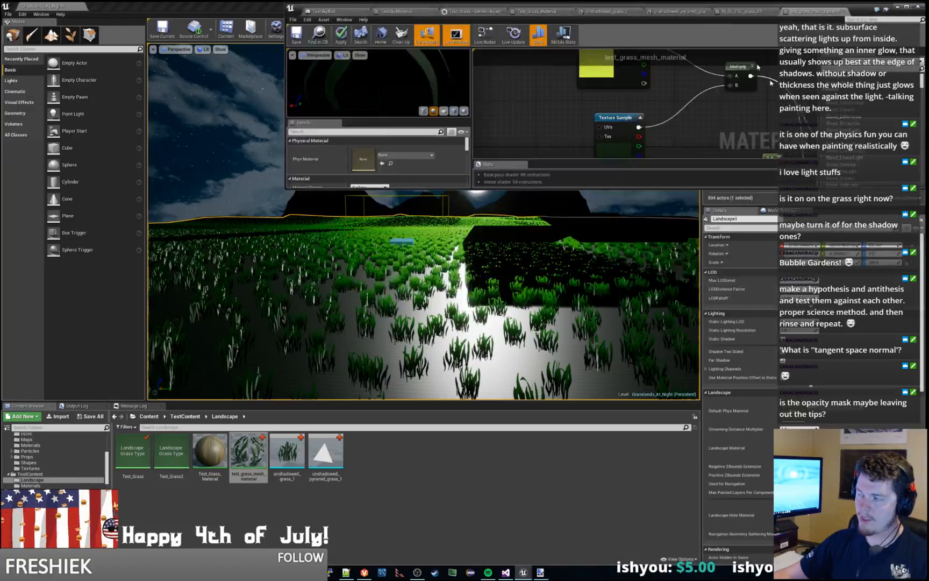
left_click(516, 232)
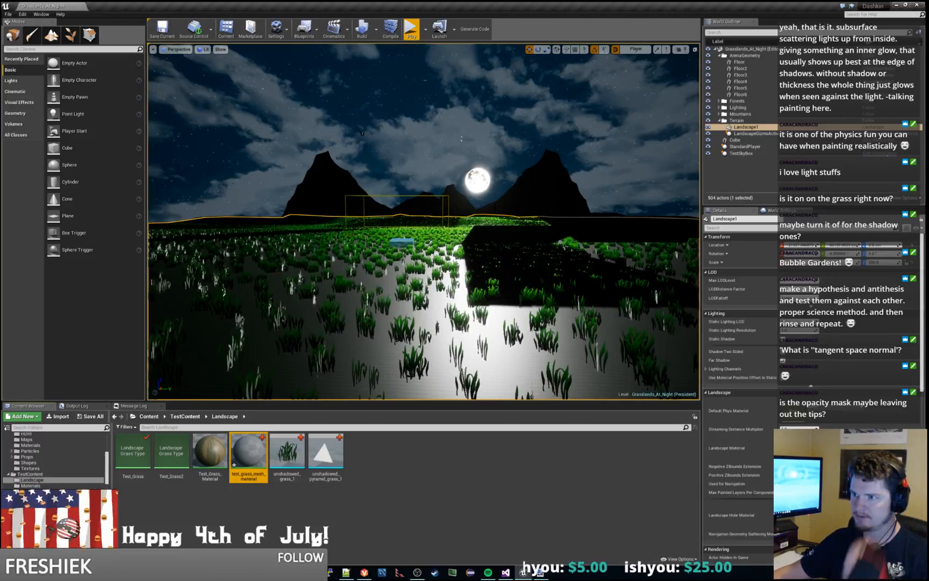
left_click(412, 30)
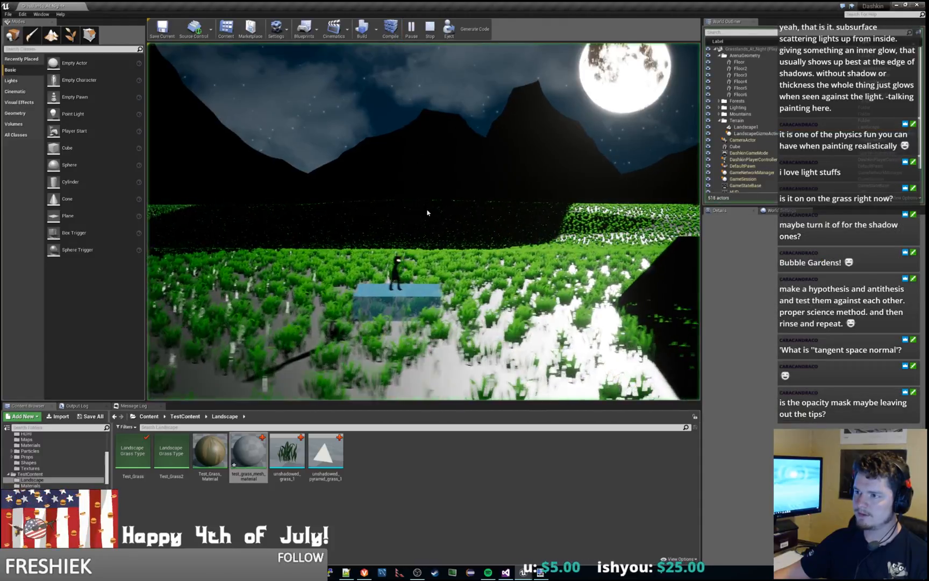
key("Escape")
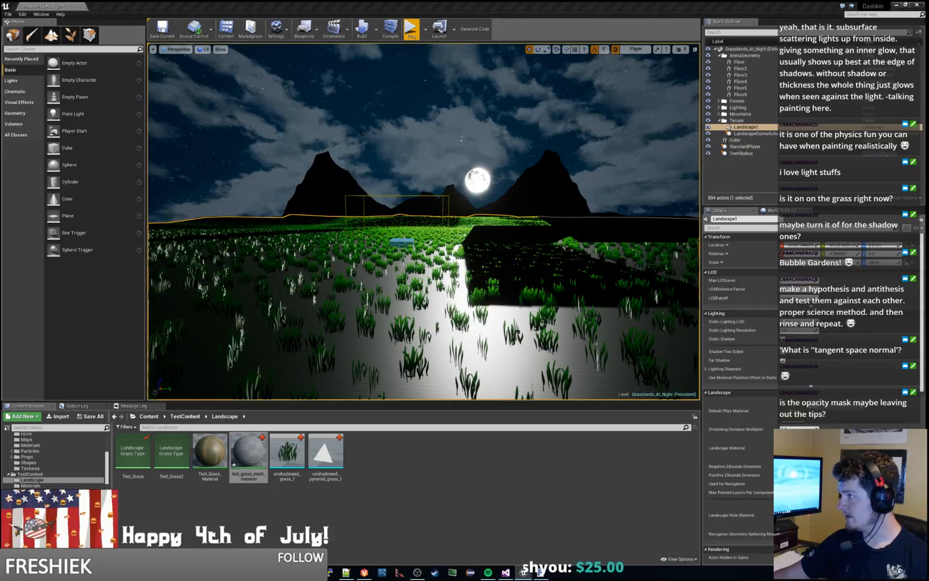
Step: Turn Two Sided back on in test_grass_mesh_material, set its Shading Model to Default Lit, and return to the level
left_click_drag(927, 69, 484, 1)
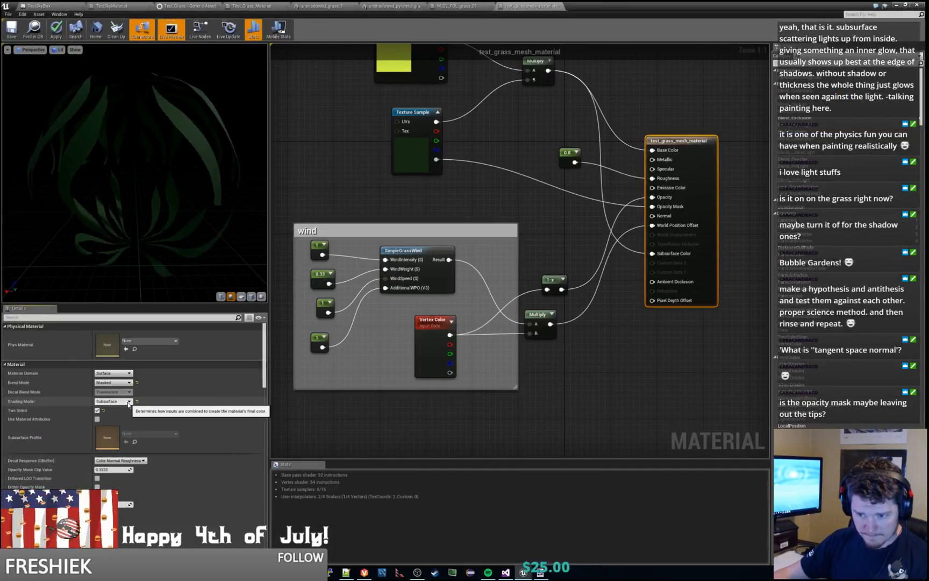
left_click(123, 374)
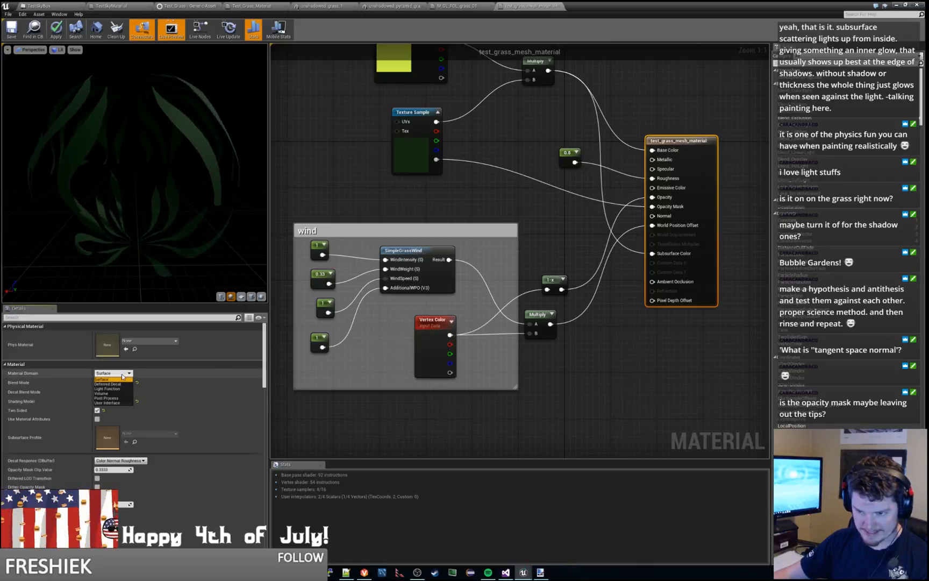
left_click(122, 379)
left_click(114, 382)
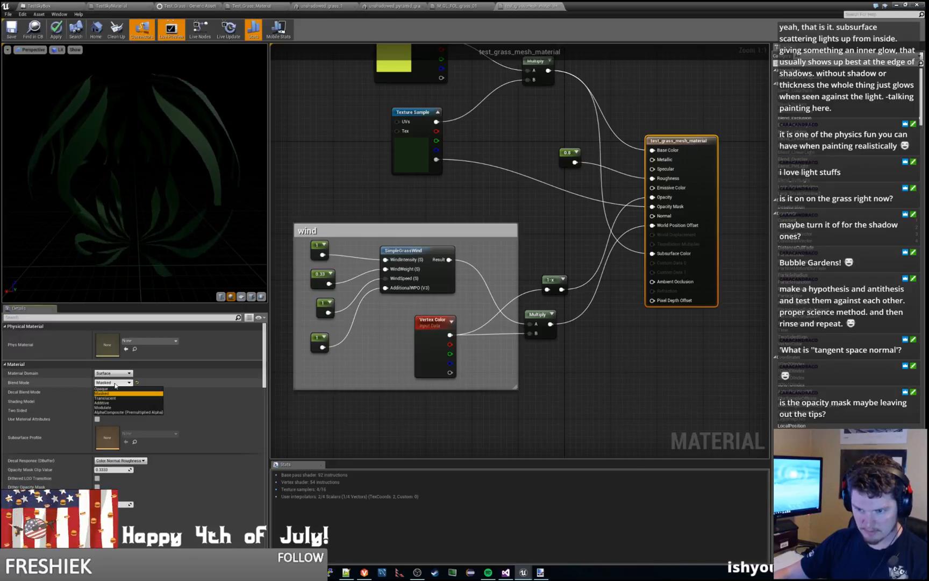
left_click(114, 393)
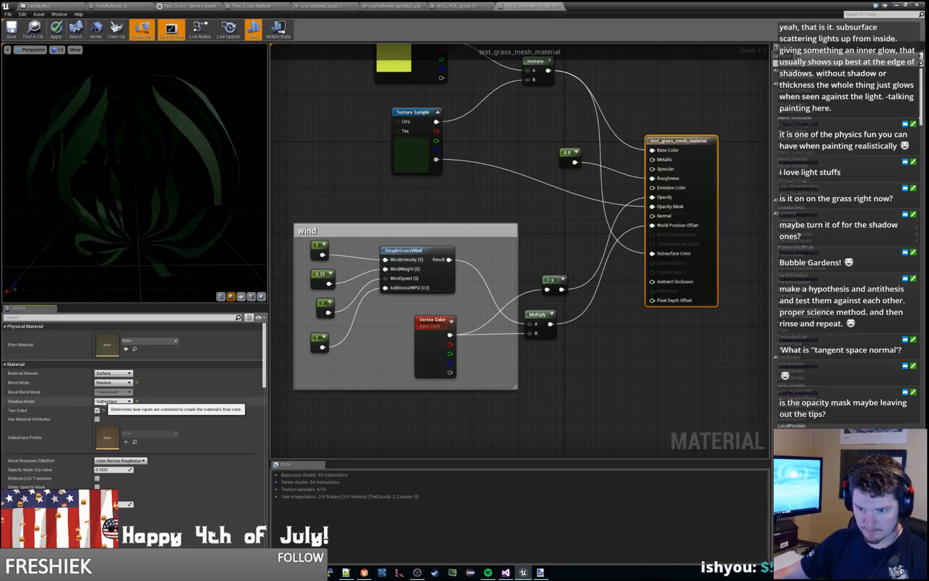
left_click(113, 401)
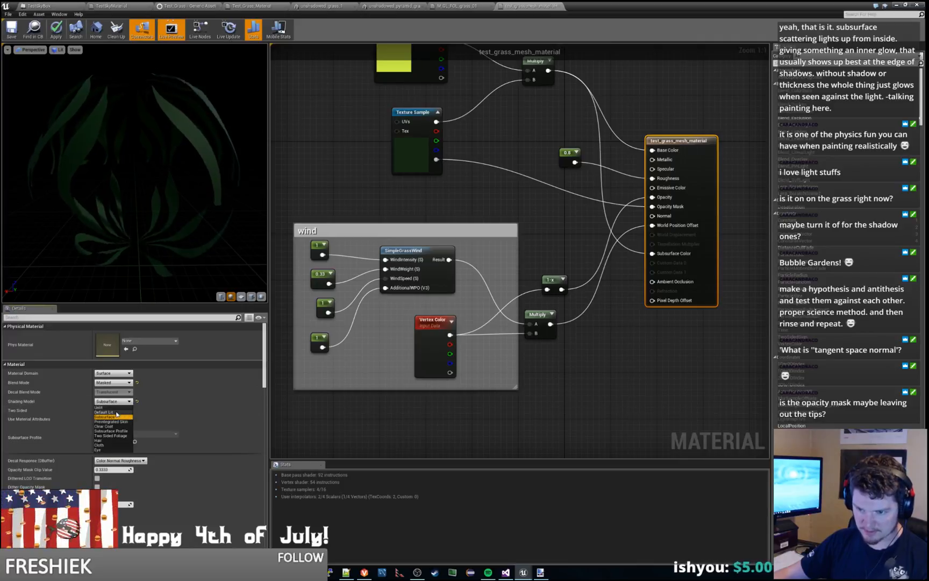
left_click(116, 412)
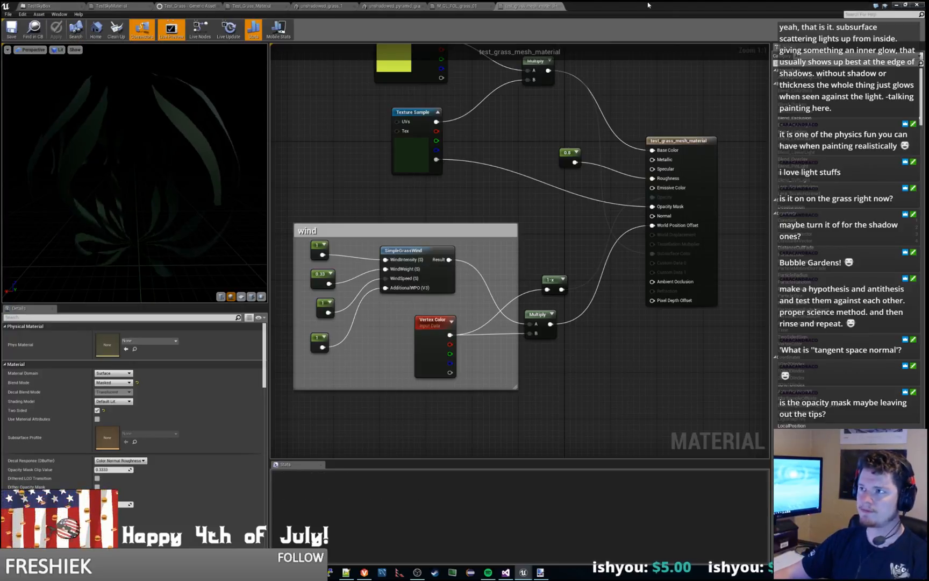
left_click(896, 5)
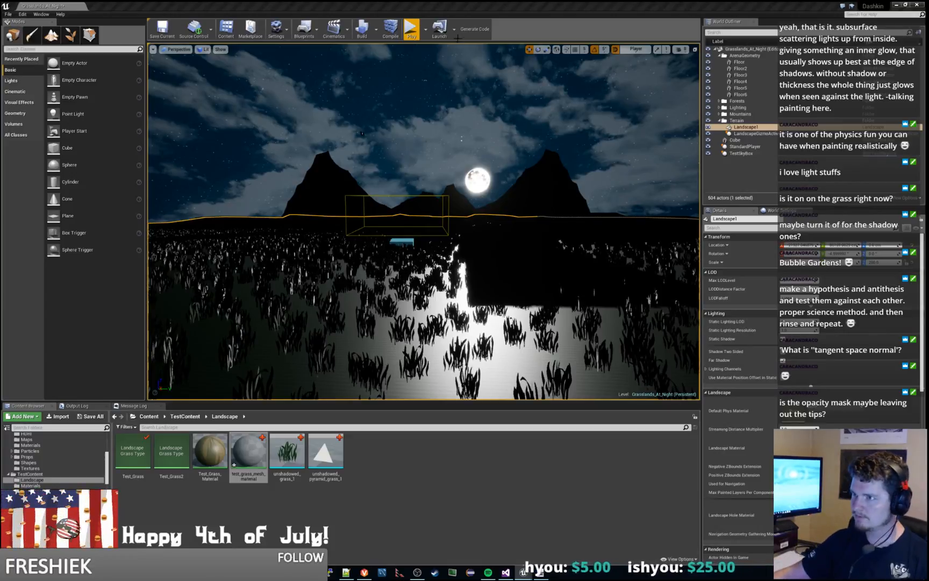
Step: Play the level and move the character through lit and shadowed areas to examine the Default Lit grass, then stop
left_click(410, 29)
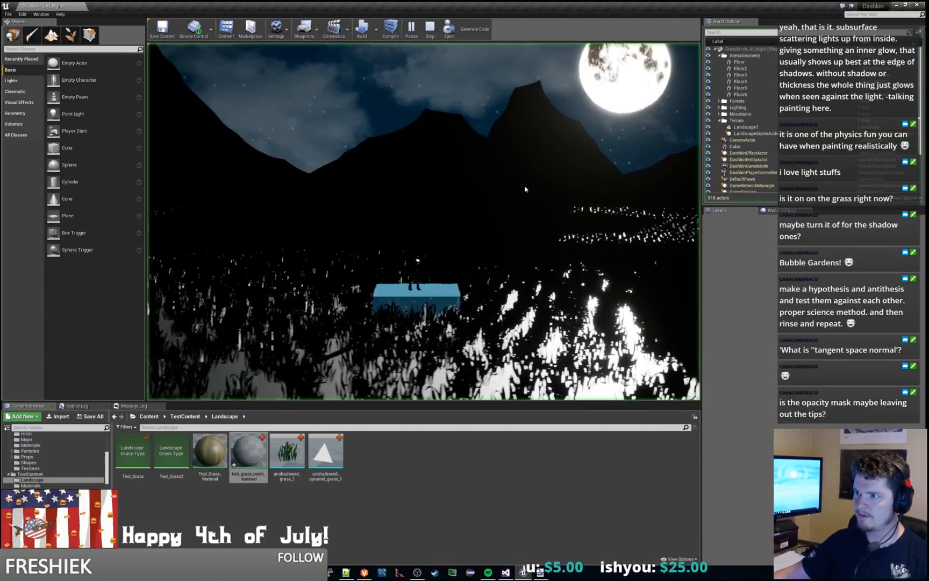
key("a")
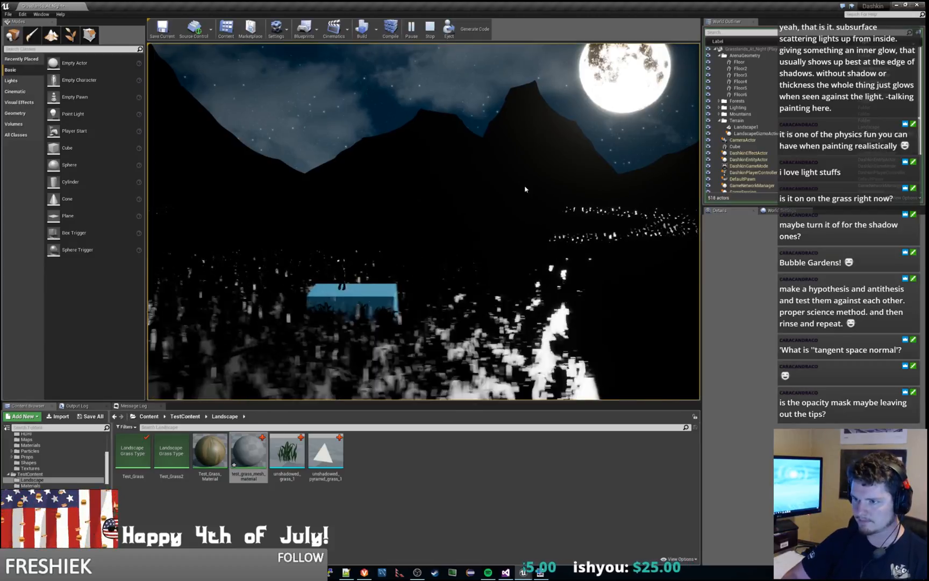
key("d")
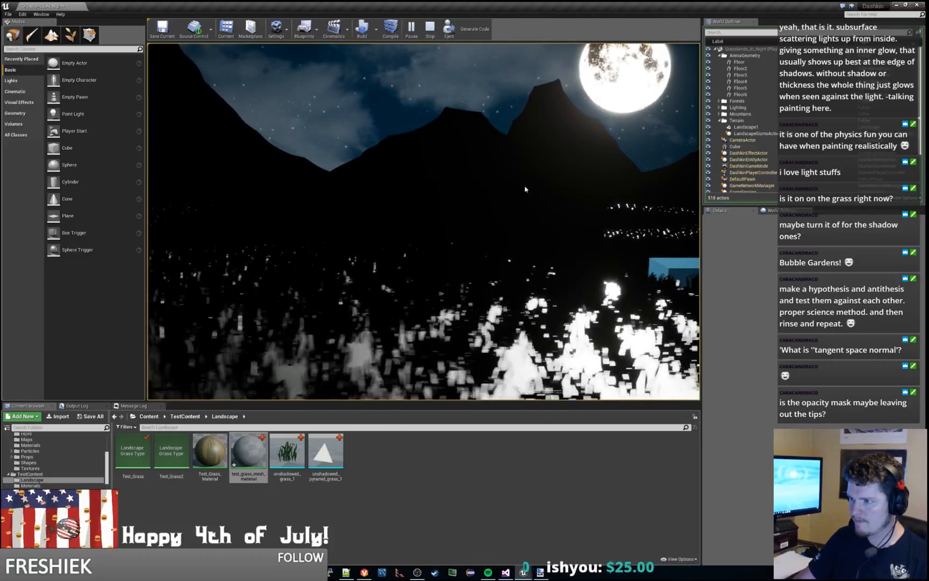
key("d")
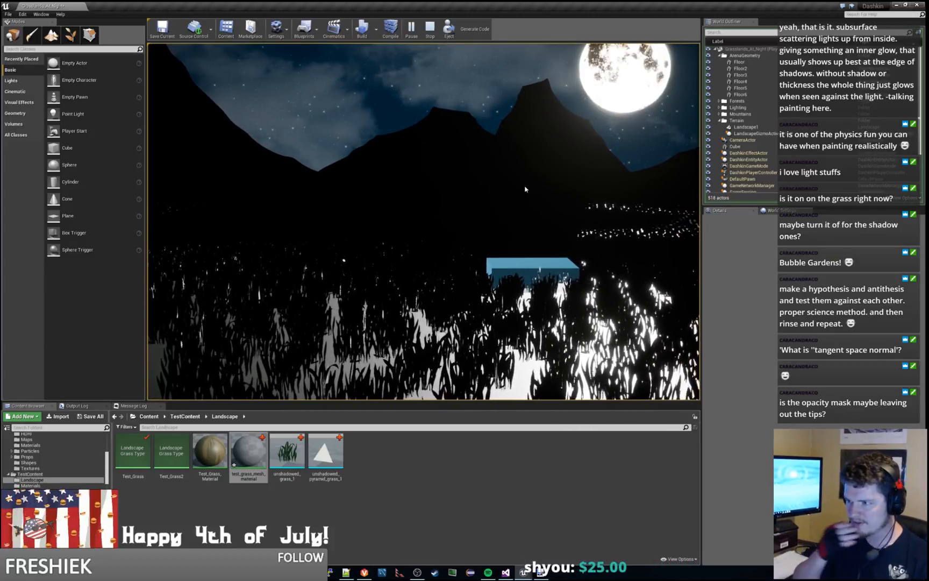
key("d")
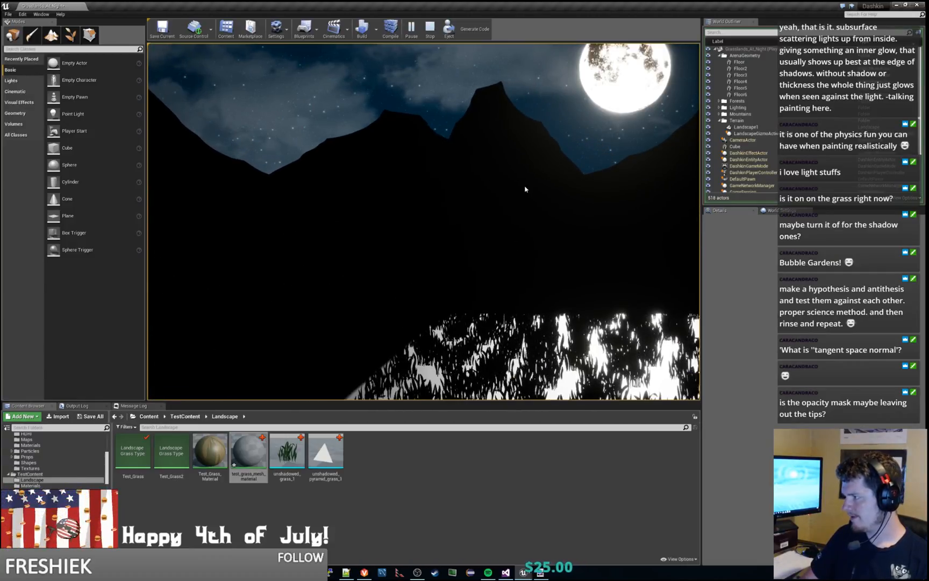
key("Escape")
Step: Inspect the grass across the landscape, then replay the level up to the raised floor platforms to examine the lighting there
key("w")
mouse_move(526, 189)
right_mouse_down()
mouse_move(468, 132)
mouse_move(302, 178)
mouse_move(234, 176)
mouse_move(446, 161)
mouse_move(447, 198)
mouse_move(445, 149)
mouse_move(344, 151)
mouse_move(411, 151)
right_mouse_up()
key("s")
key("w")
key("s")
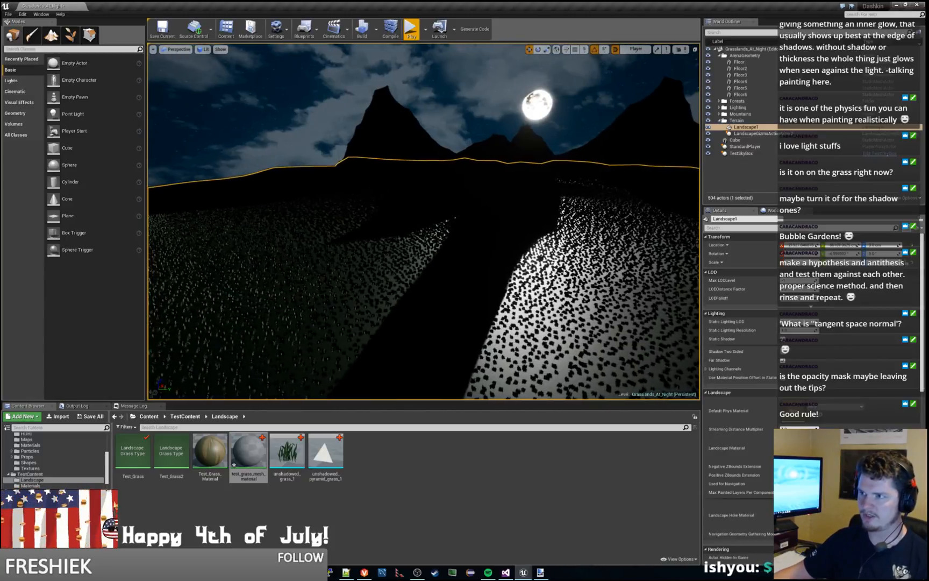
left_click(412, 28)
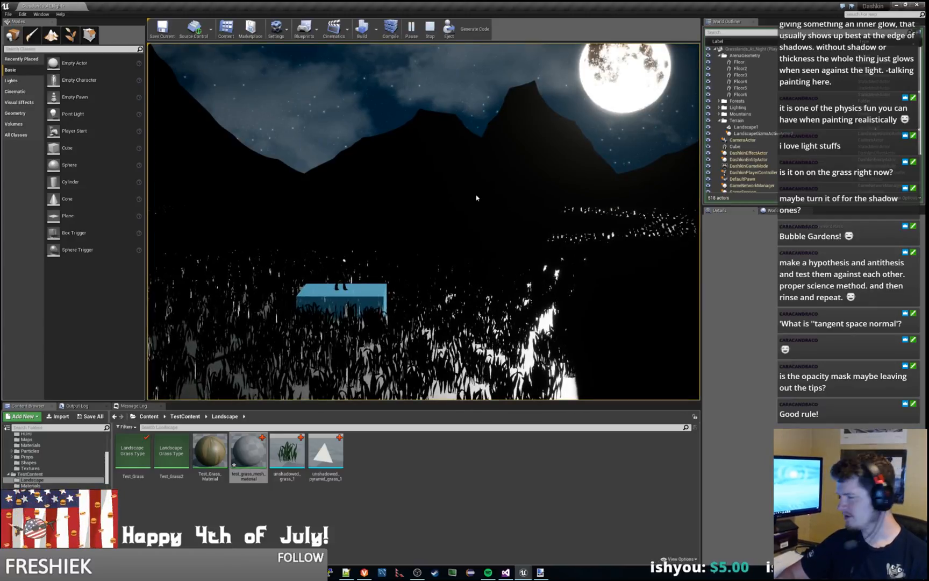
key("d")
key("space")
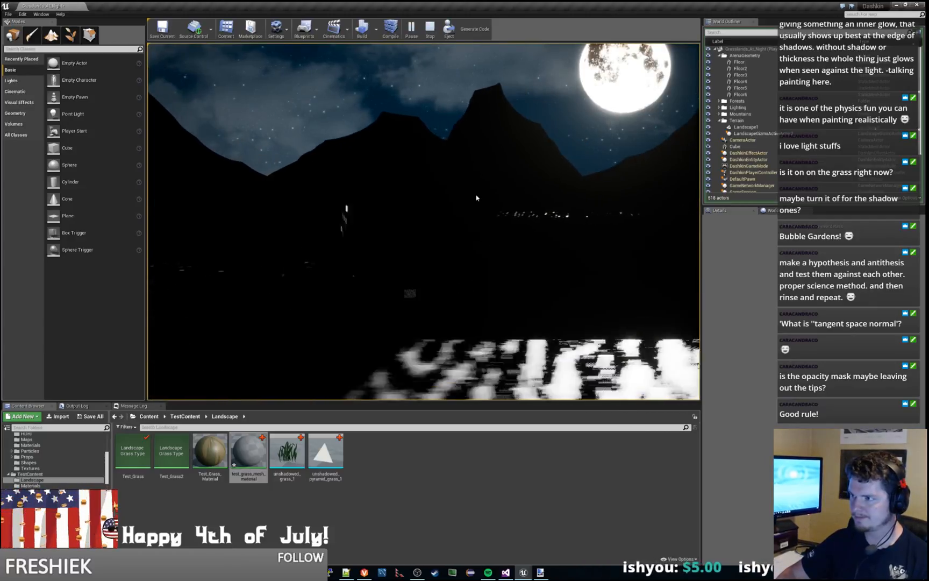
key("d")
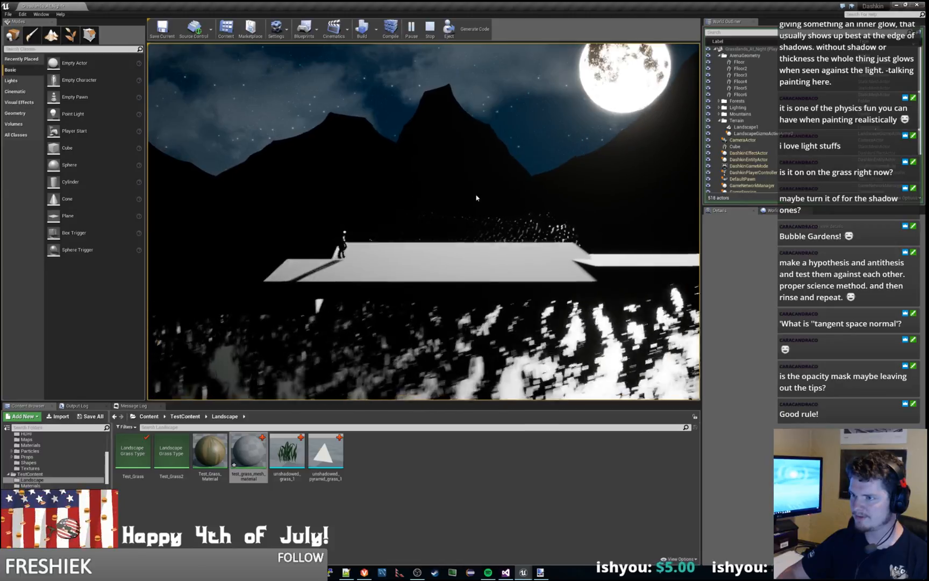
key("d")
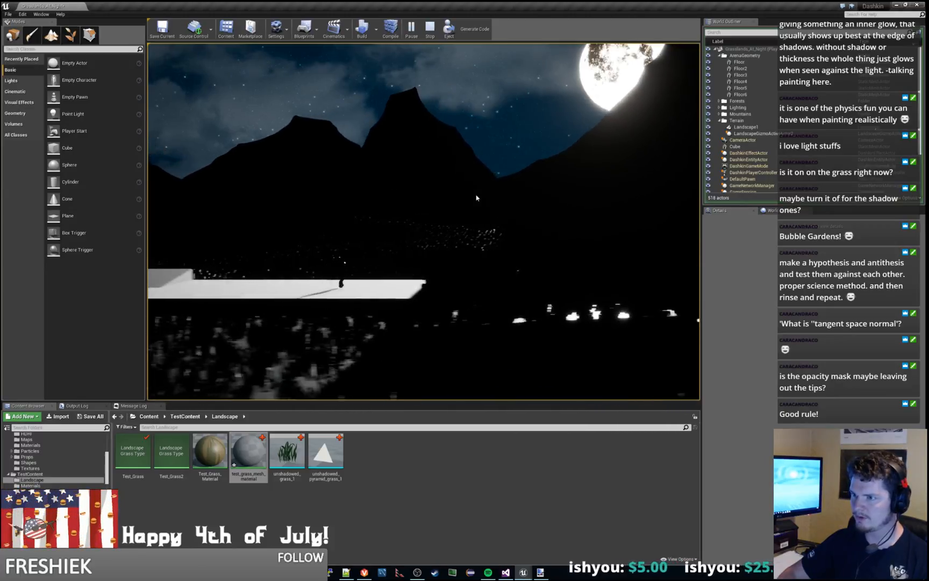
key("a")
key("space")
key("d")
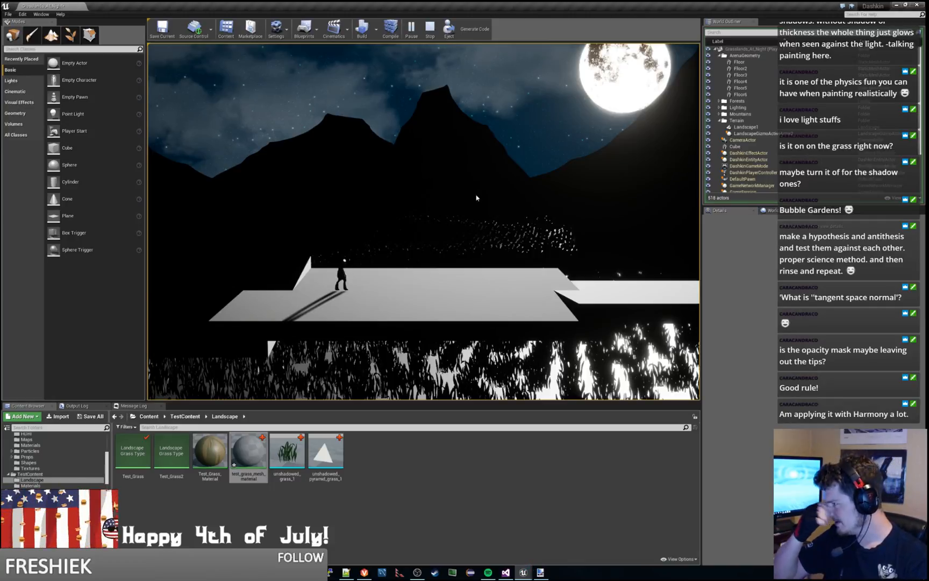
key("Escape")
Step: Compare the moonlit grass in the level viewport with its look beside the platforms in another play session, then stop
right_click_drag(480, 190, 89, 207)
key("w")
key("s")
key("d")
key("w")
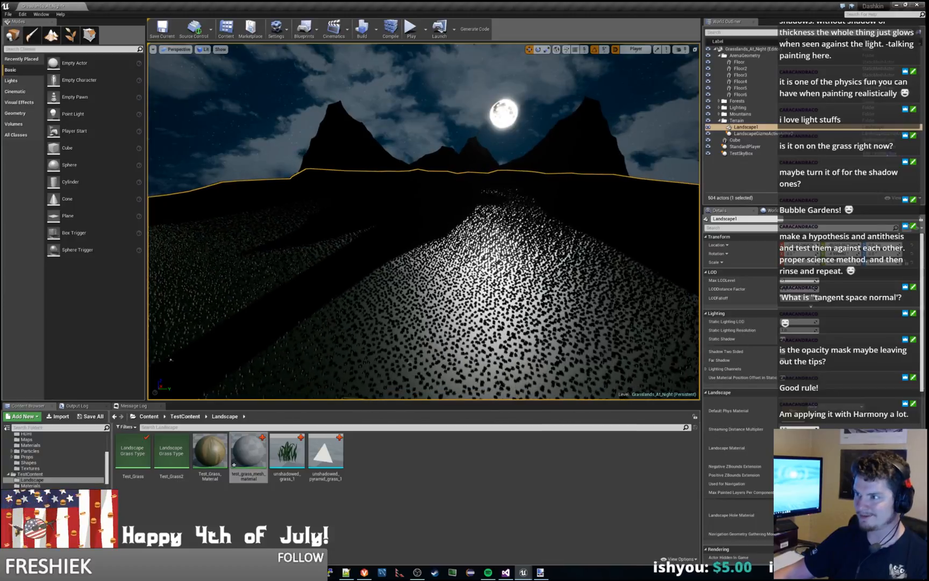
left_click(411, 28)
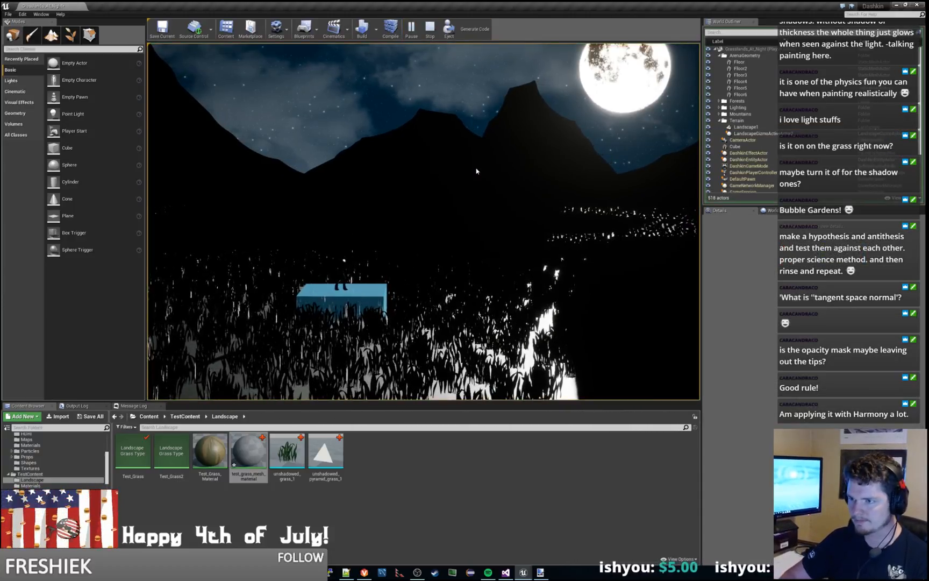
key("d")
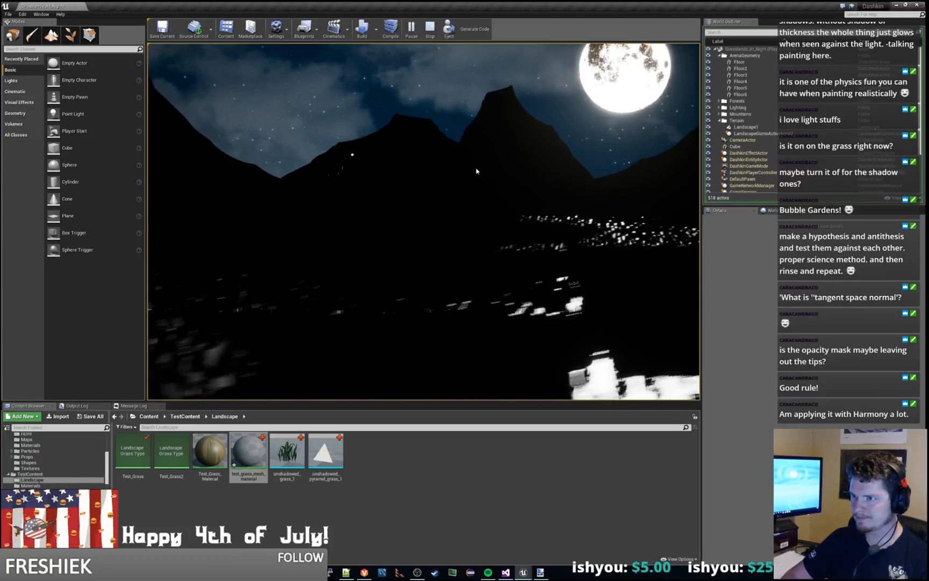
key("d")
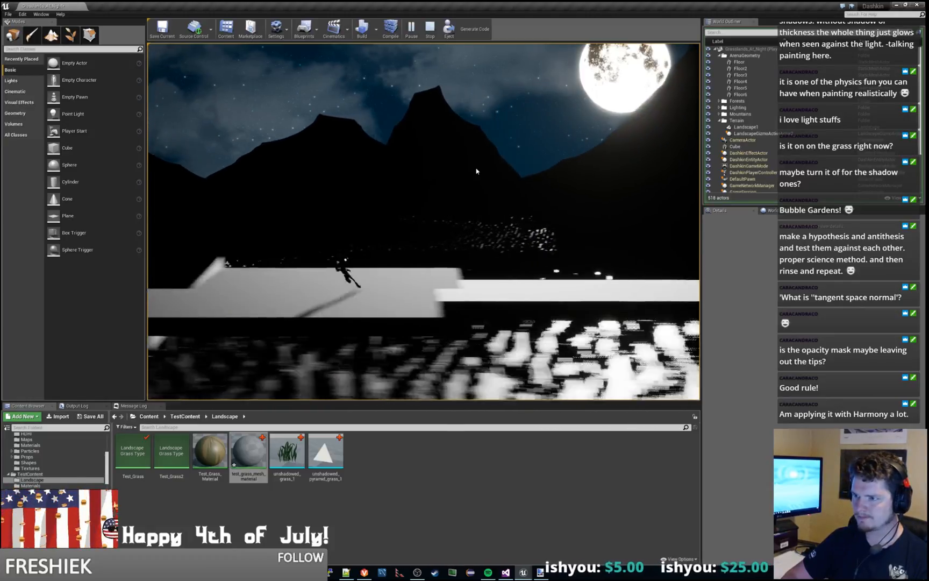
key("d")
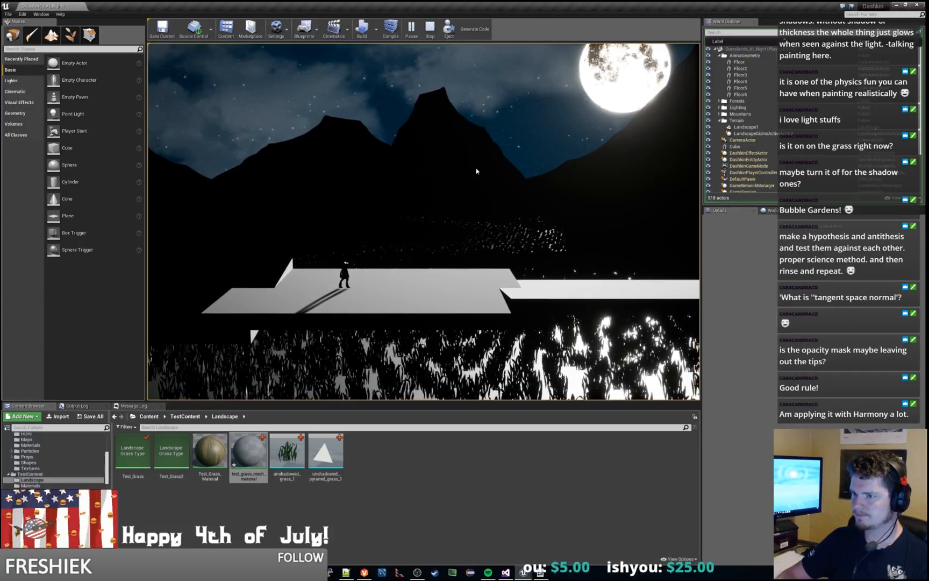
key("Escape")
Step: Fly the level viewport over to the floor platforms to examine the mountain shadow and the moonlit grass around them
right_click_drag(424, 221, 373, 307)
key("s")
key("w")
key("a")
key("d")
key("w")
key("d")
key("d")
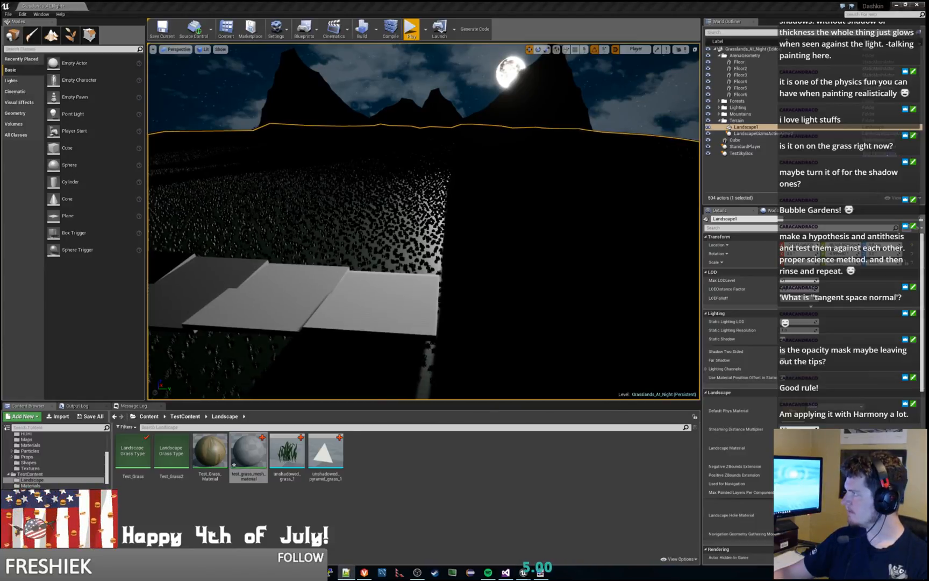
Step: Return to test_grass_mesh_material in the material editor and set its Shading Model to Subsurface
left_click_drag(928, 147, 458, 105)
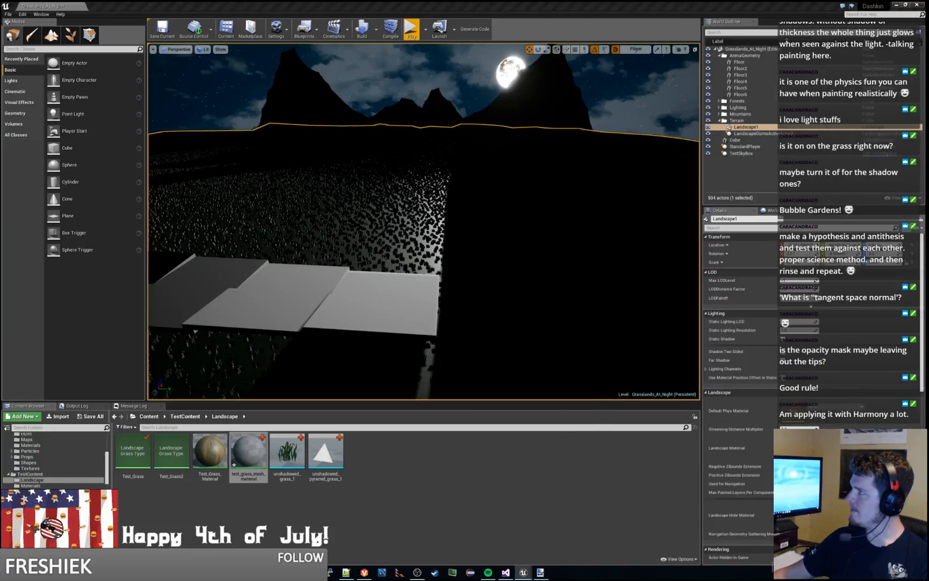
left_click_drag(928, 11, 608, 1)
right_click_drag(525, 278, 519, 295)
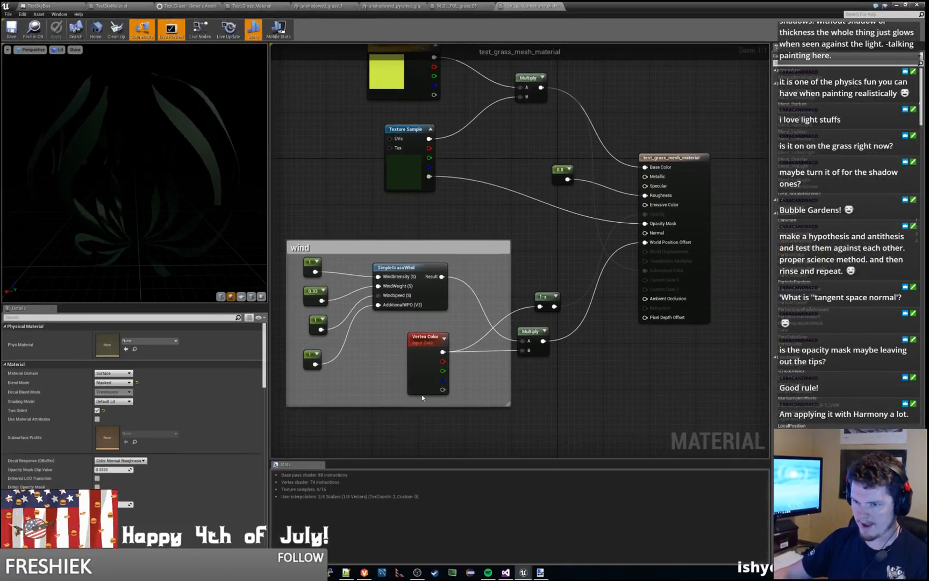
left_click(119, 402)
left_click(117, 417)
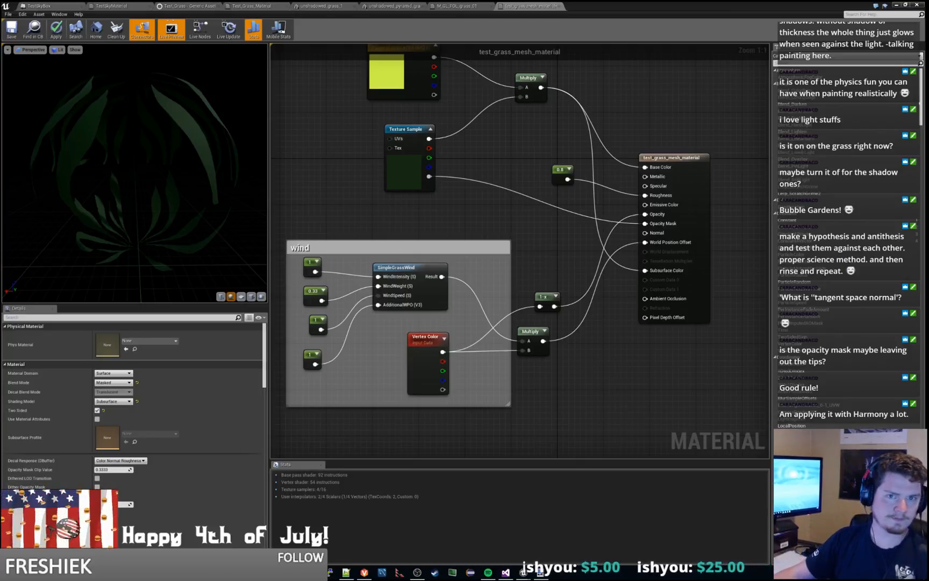
Step: Read the technical details and limitations on the Subsurface Shading Model documentation page in the browser, then return to the material editor
key("alt+Tab")
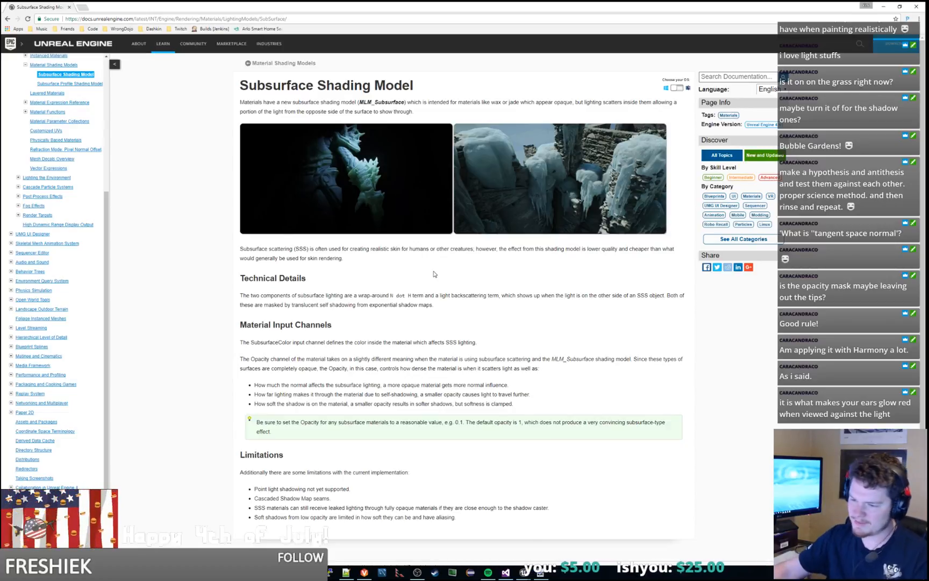
left_click_drag(476, 521, 483, 477)
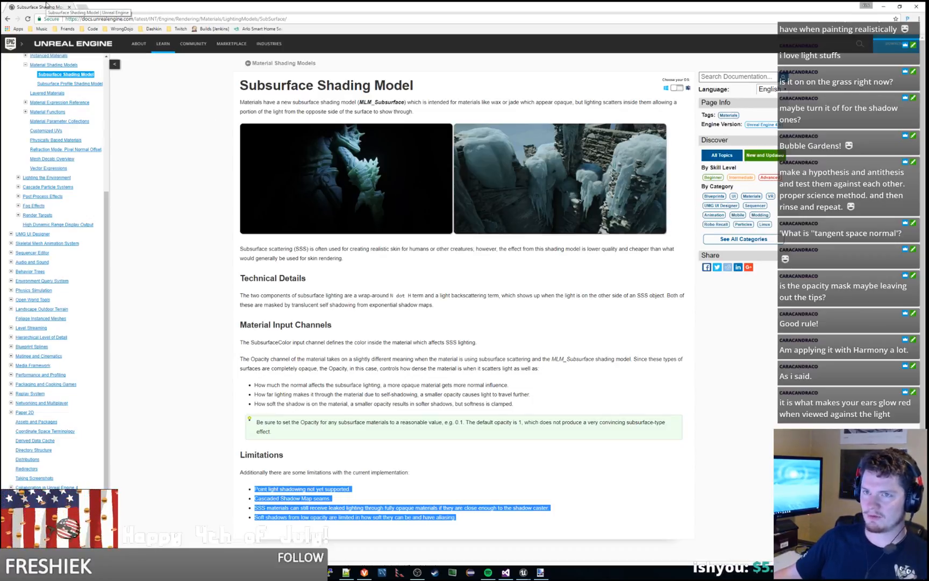
key("alt+Tab")
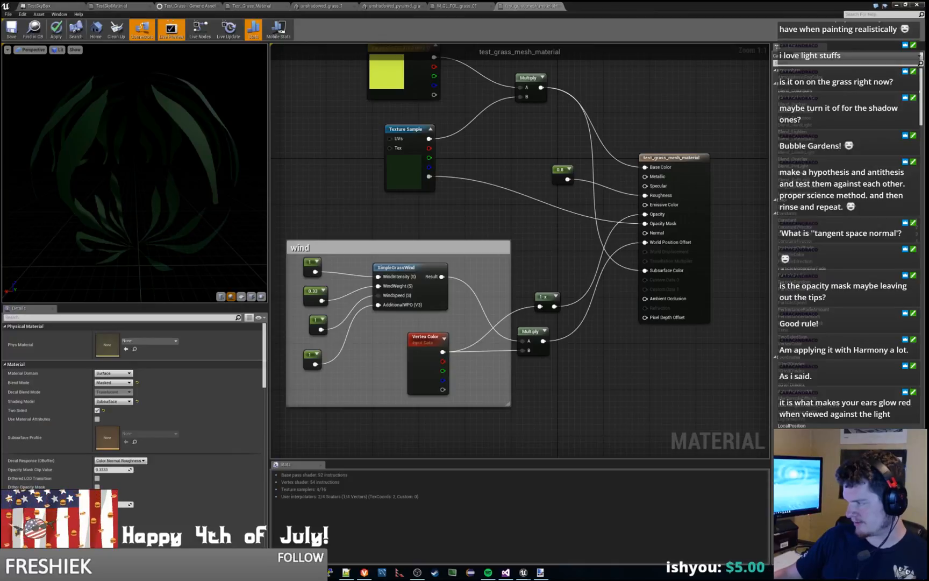
Step: Switch to Notepad++ and add the note "- subsurface lighting doesn't play well with shadows!" a few lines below the sunset effect entry
key("alt+Tab")
left_click(419, 224)
scroll(375, 305, "down", 2)
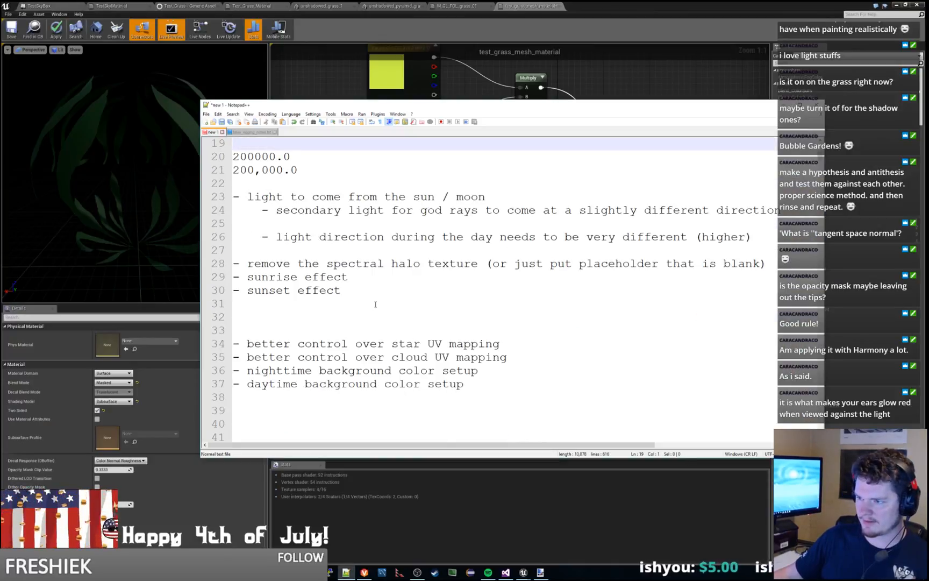
left_click(400, 302)
key("Return")
key("Return")
key("Return")
key("Return")
key("Up")
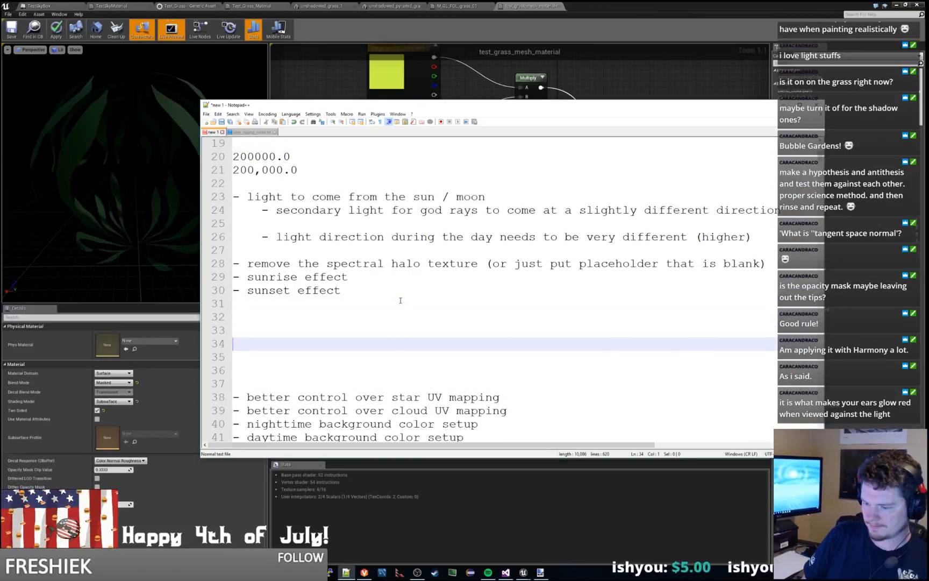
type("- subsurf")
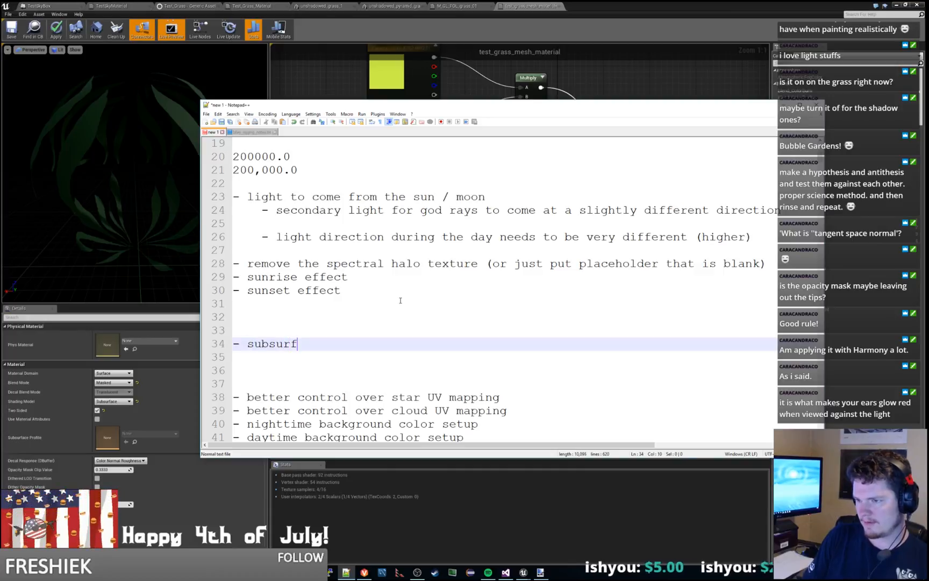
type("ace lighting doesn't w")
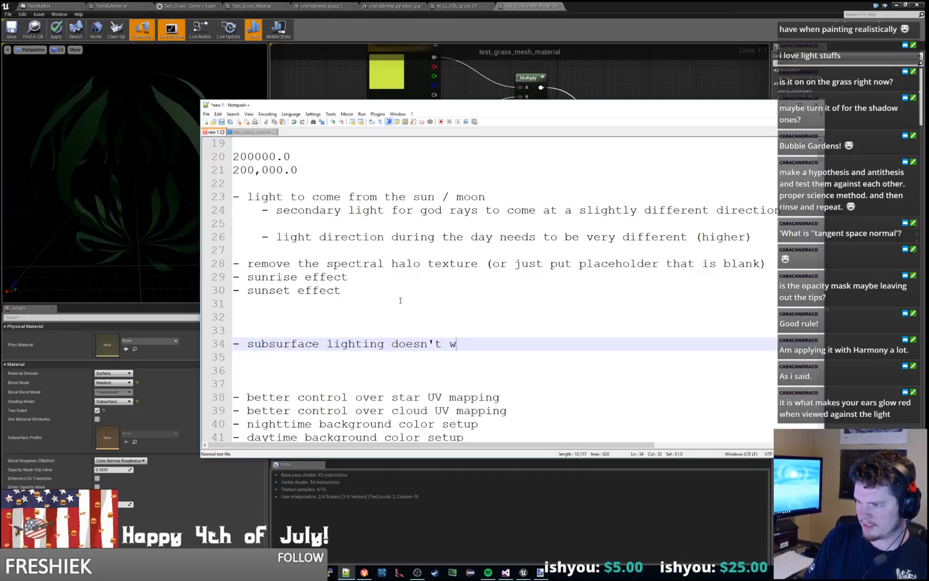
key("BackSpace")
type("play we")
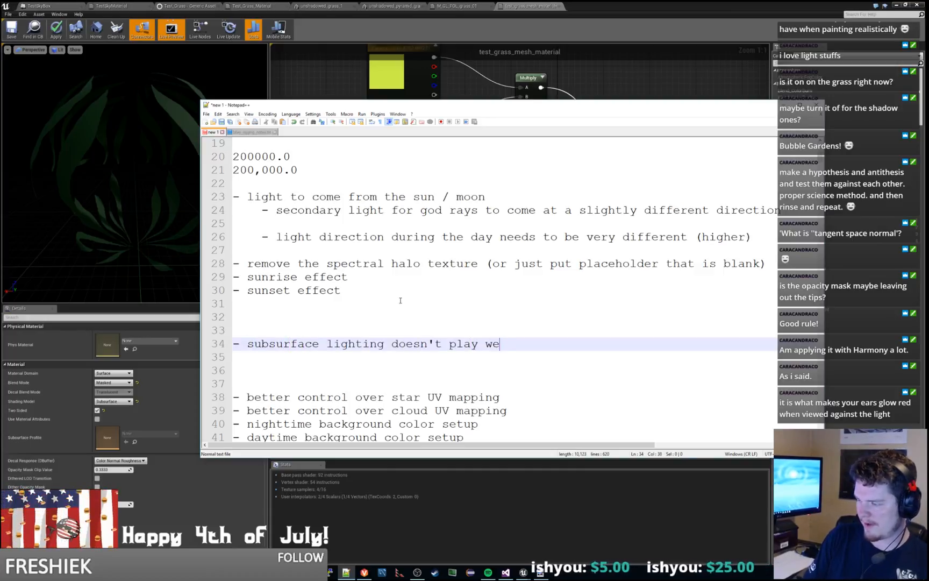
type("ll with sahdows")
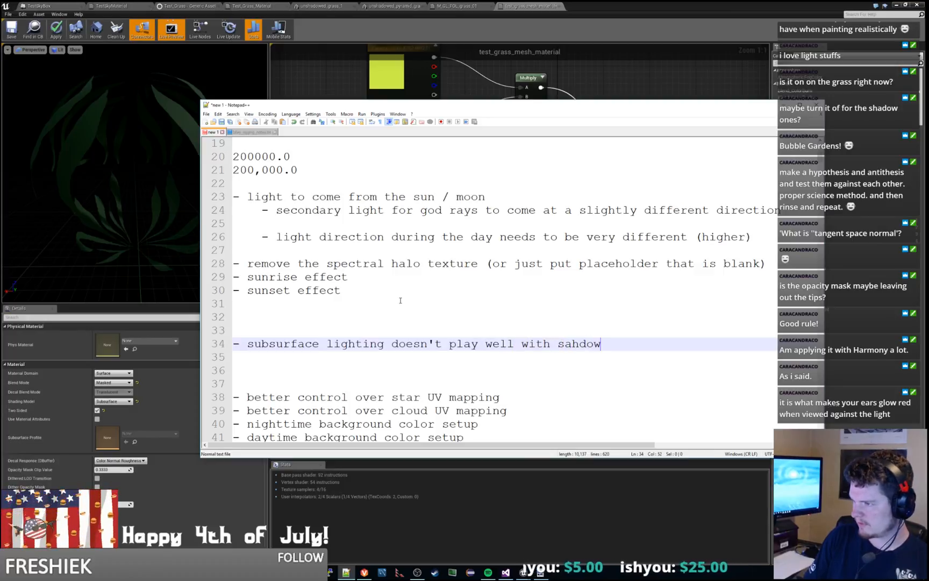
key("BackSpace")
key("BackSpace")
key("BackSpace")
key("BackSpace")
key("BackSpace")
key("BackSpace")
type("hadows!")
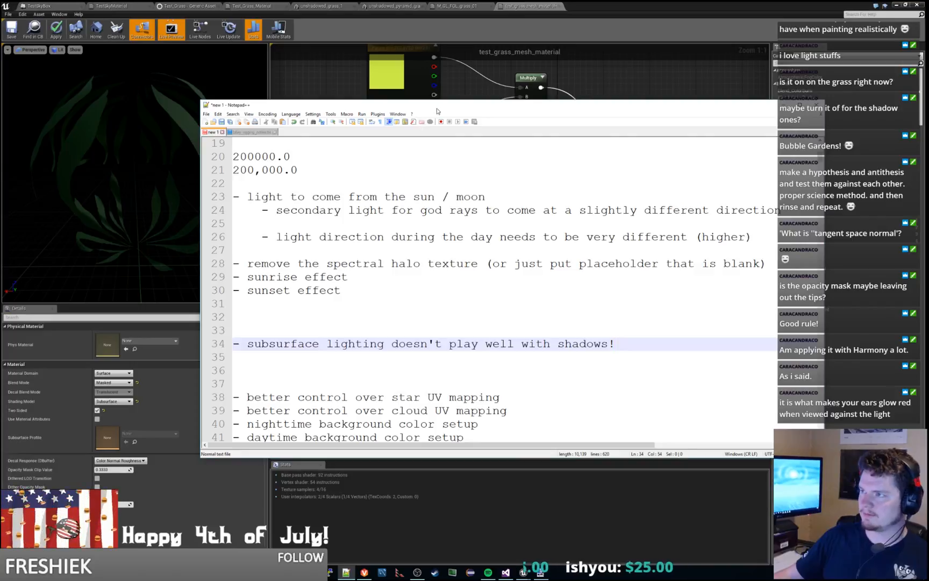
left_click(444, 89)
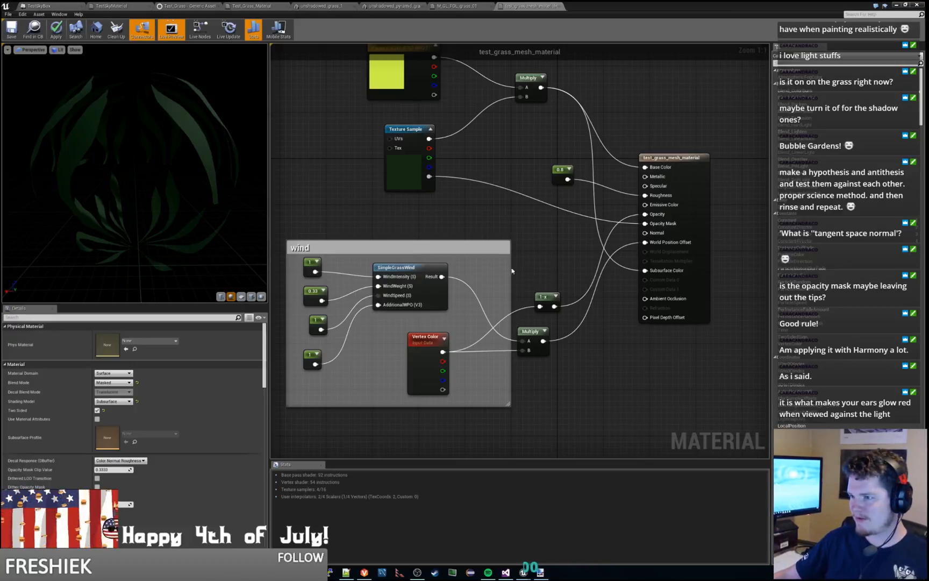
Step: Set the Shading Model of test_grass_mesh_material back to Default Lit and apply the material change
mouse_move(468, 219)
right_mouse_down()
mouse_move(455, 231)
mouse_move(504, 203)
mouse_move(481, 211)
right_mouse_up()
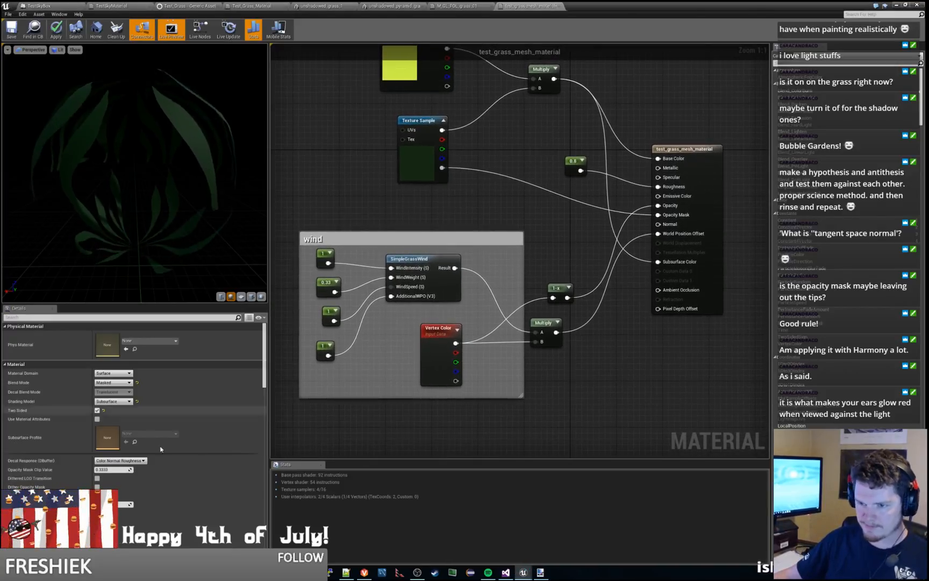
left_click(121, 401)
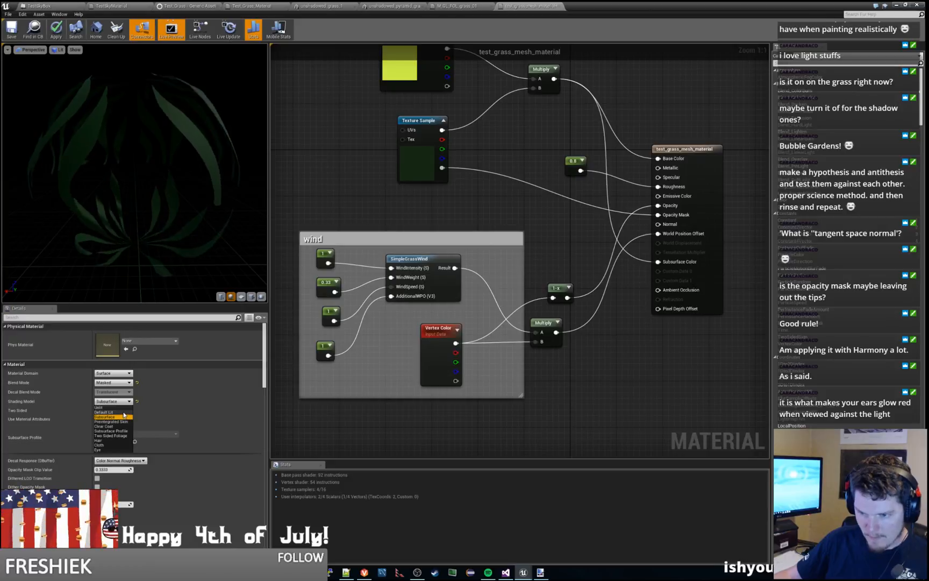
left_click(124, 412)
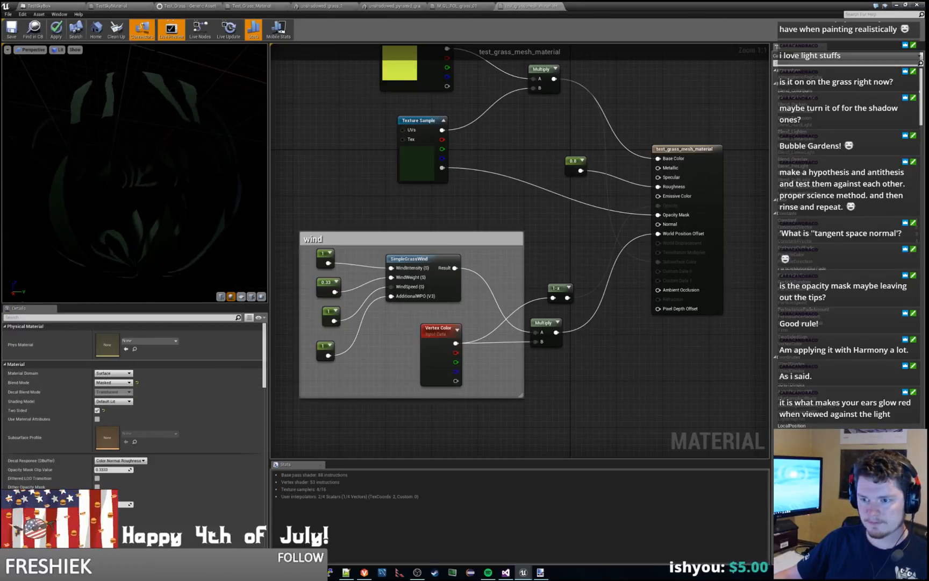
left_click_drag(135, 172, 253, 186)
left_click(58, 35)
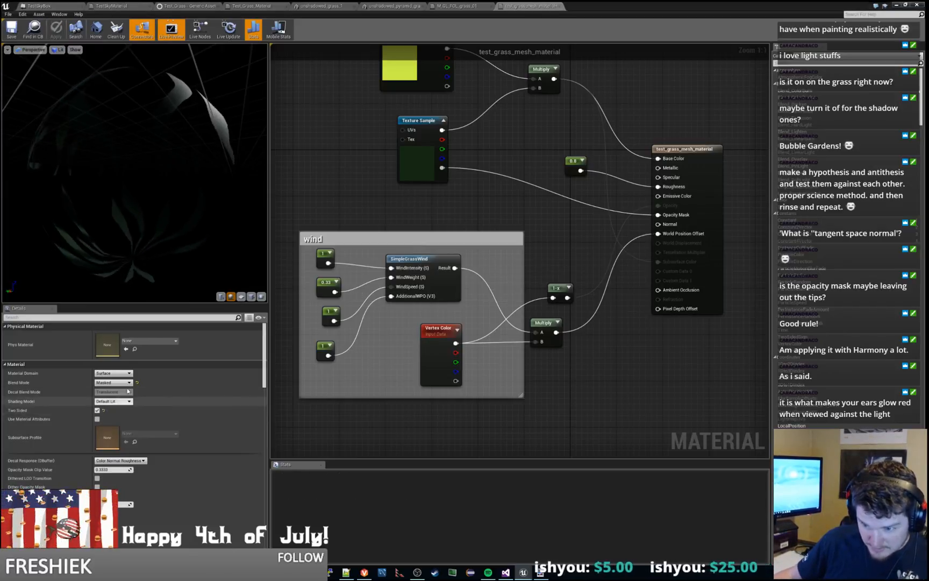
Step: Play the level and walk the character through the moonlit grass to the floor platforms to examine the lighting, then stop
left_click(897, 5)
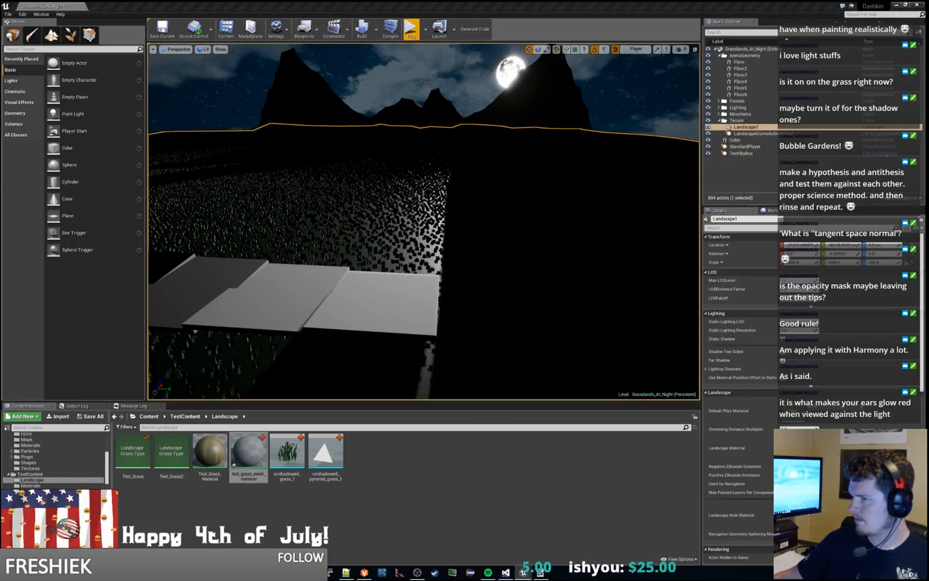
left_click(412, 31)
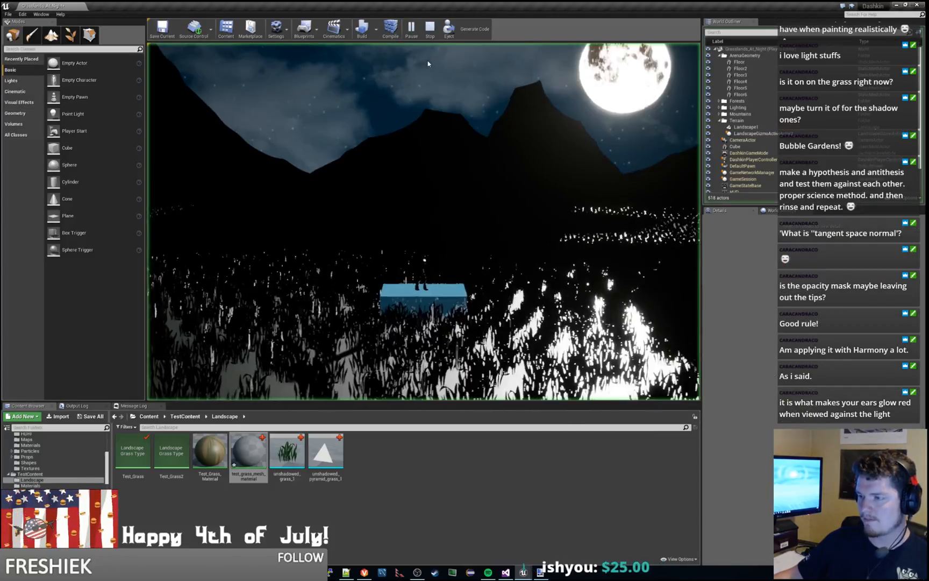
key("d")
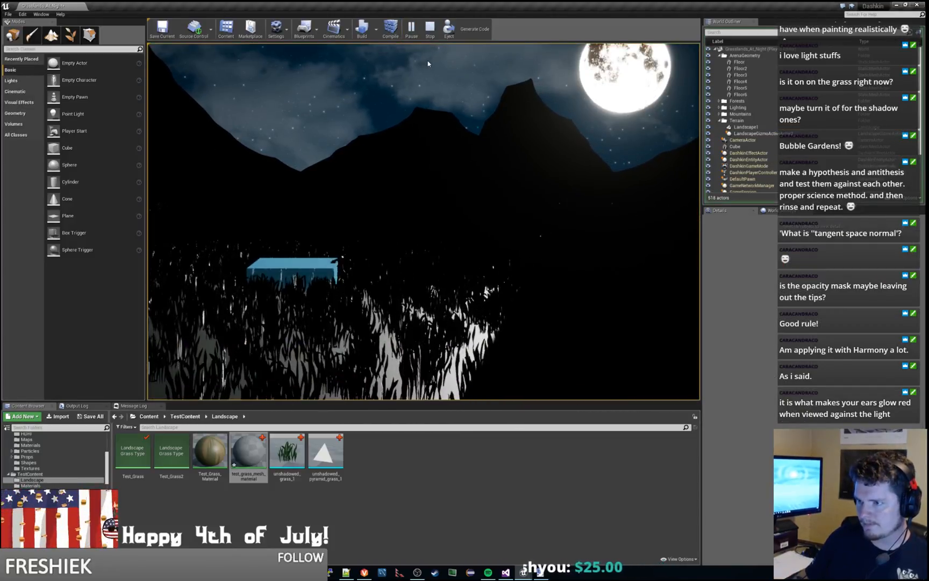
key("w")
key("a")
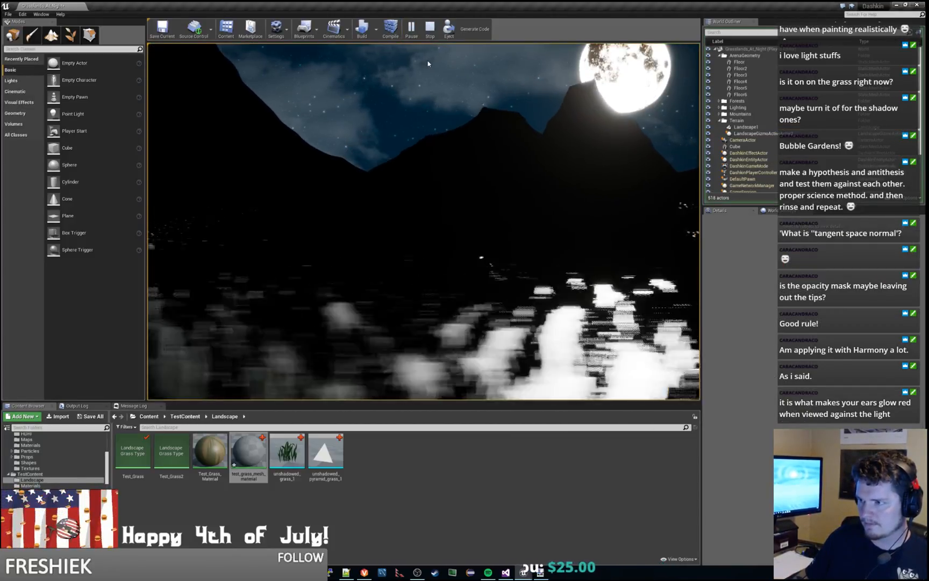
key("s")
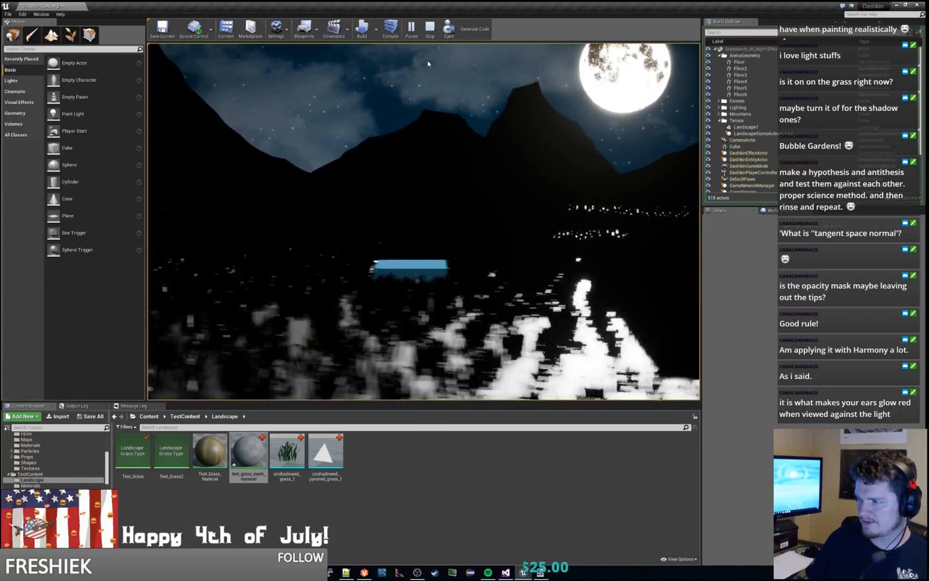
key("d")
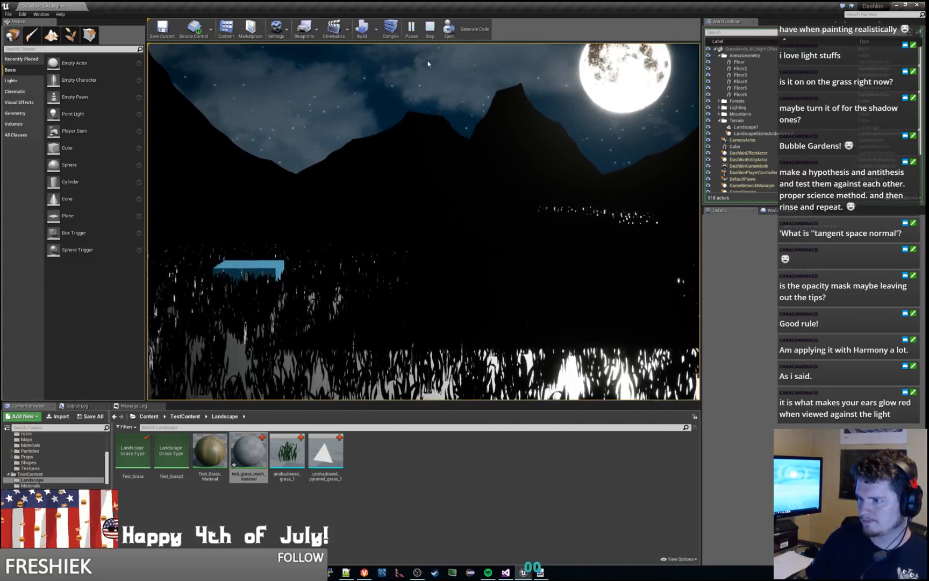
key("d")
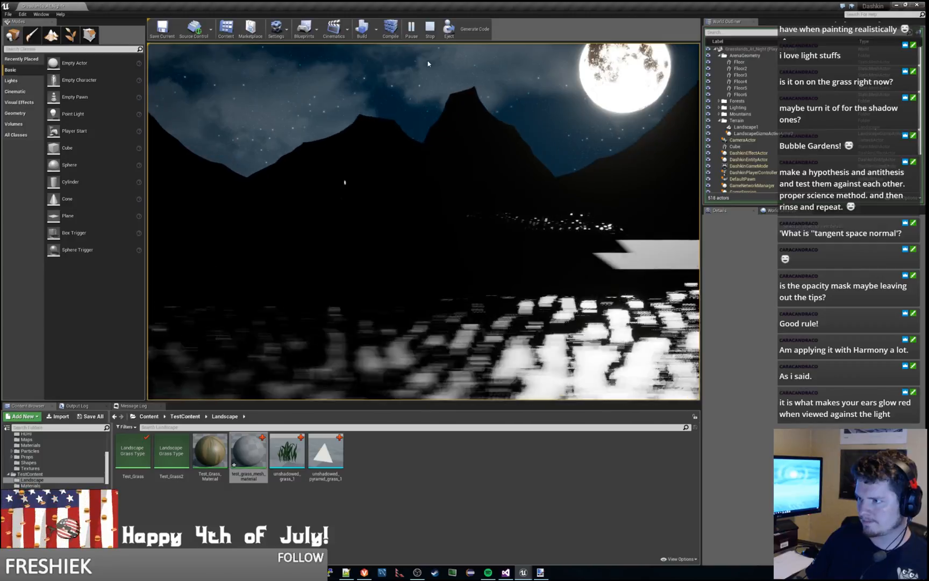
key("d")
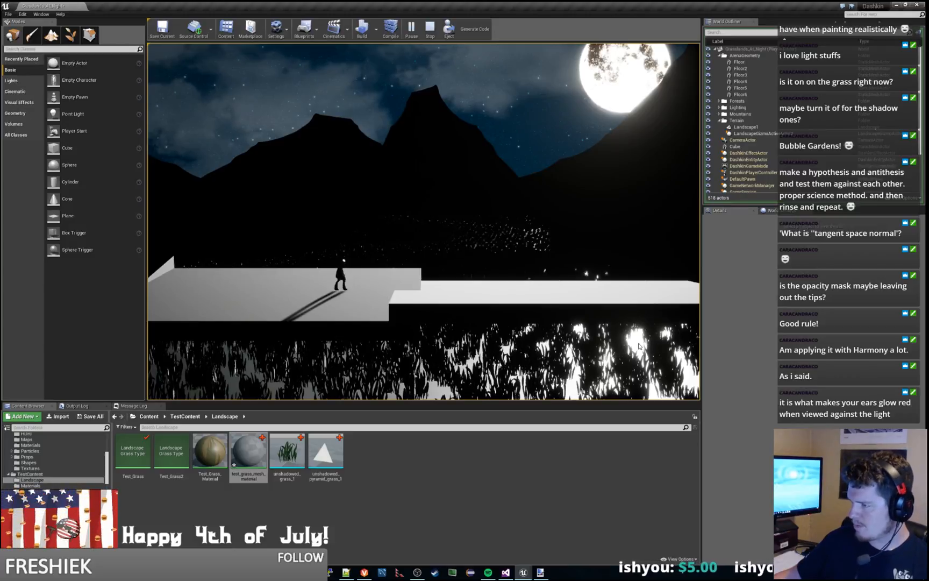
key("Escape")
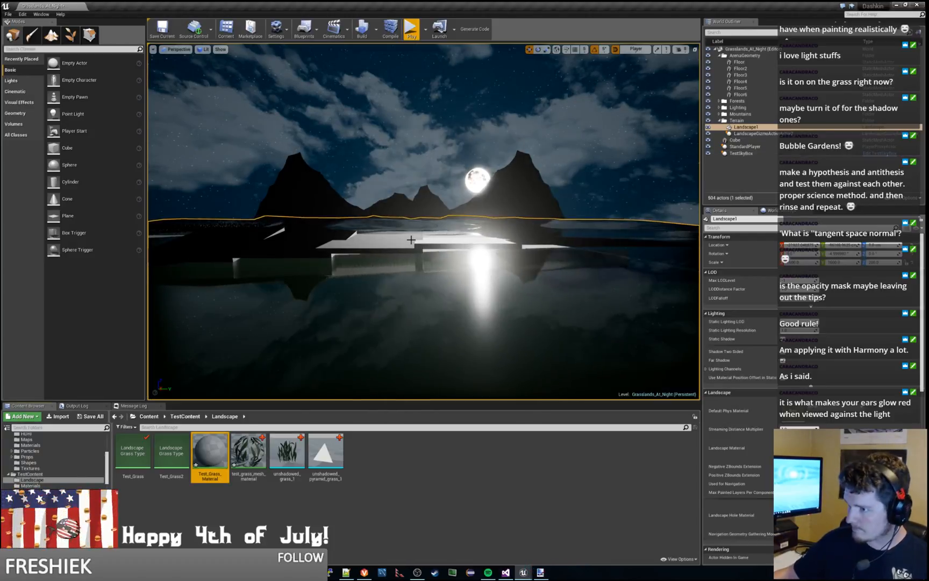
Step: Save the modified content and check out the listed assets, including Test_Grass_Material, from source control
key("ctrl+s")
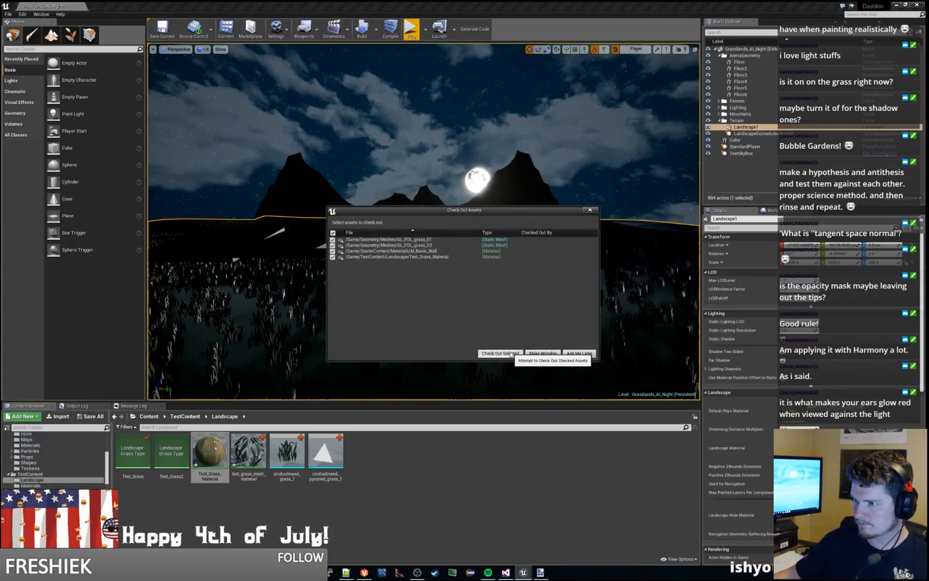
left_click(500, 353)
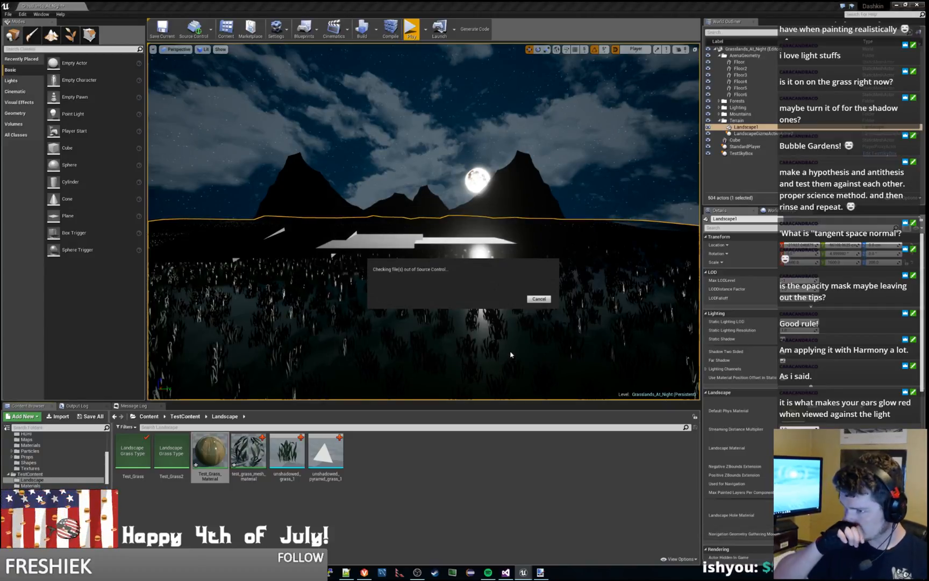
Step: Play the level and run the character rightward through the moonlit grass, well past the floor platforms, to examine the reflections
left_click(410, 33)
key("a")
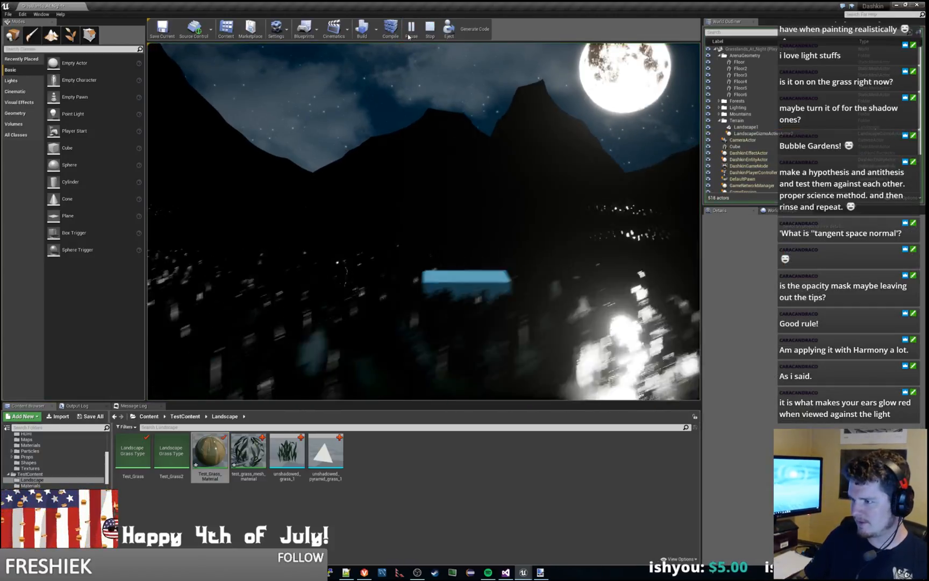
key("a")
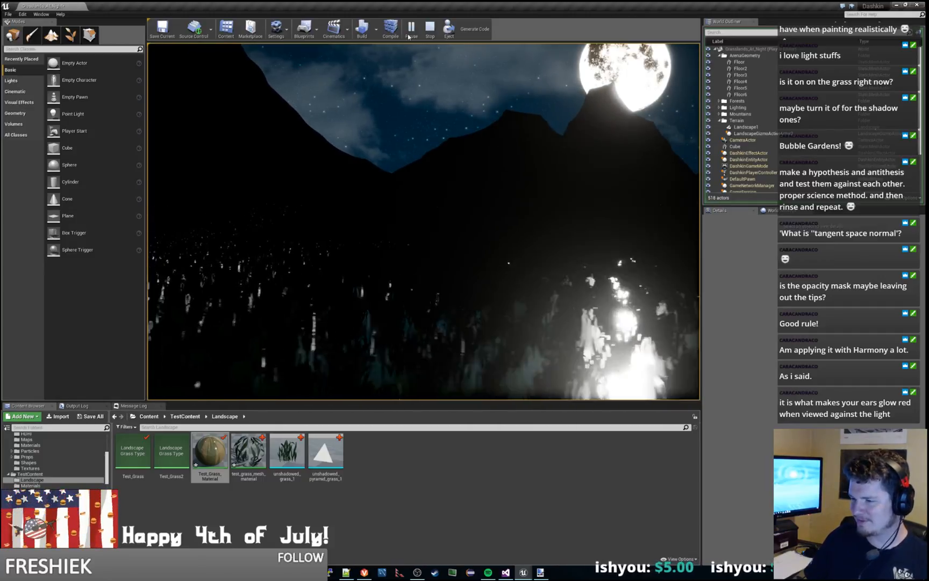
key("d")
key("d")
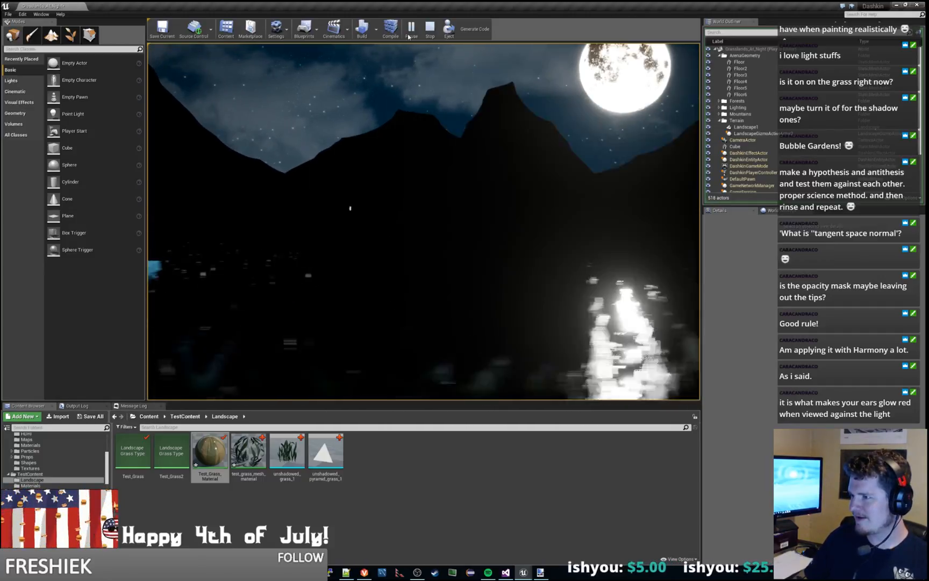
key("d")
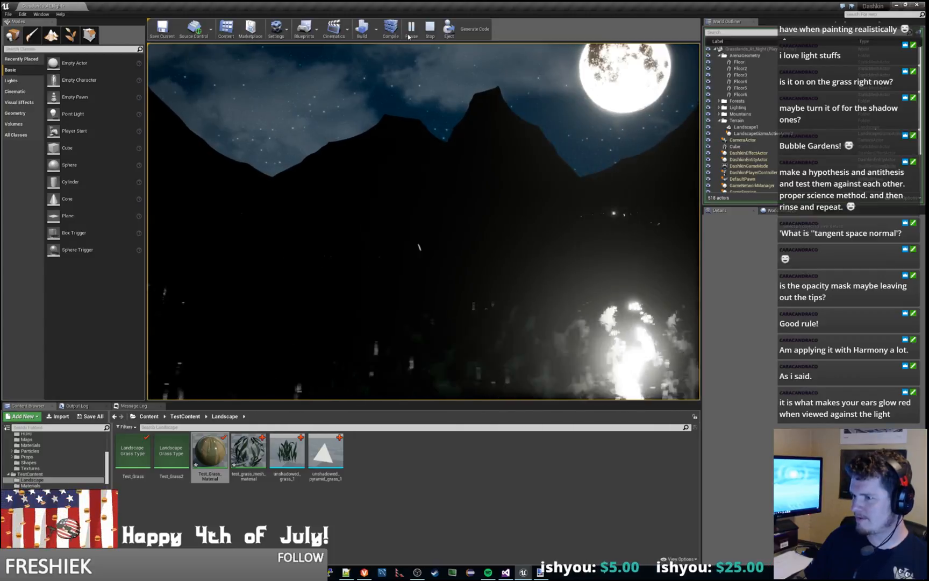
key("d")
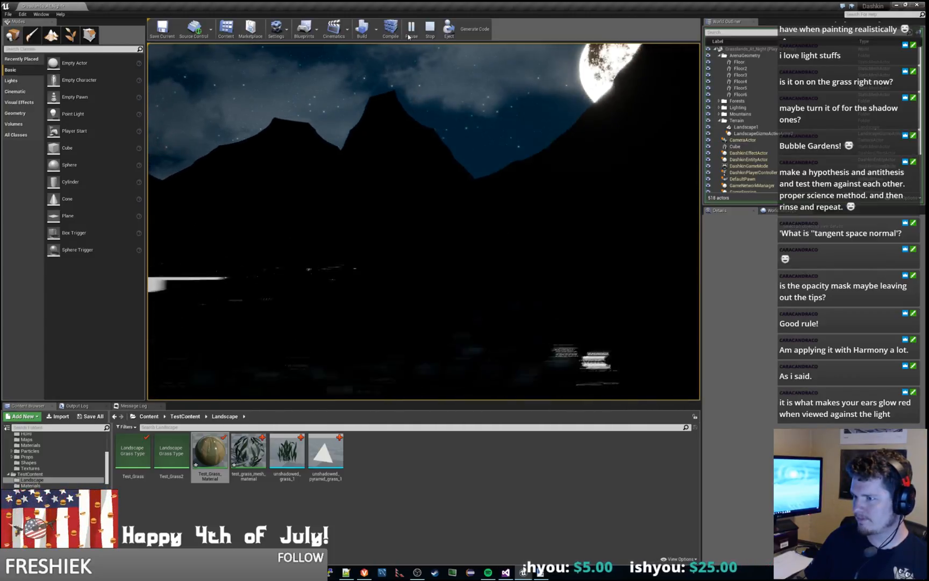
key("d")
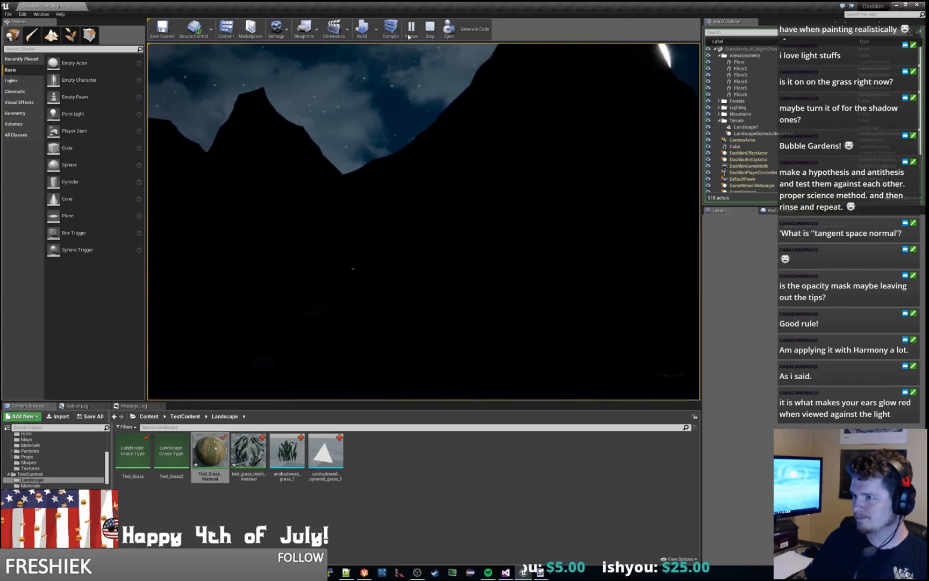
key("d")
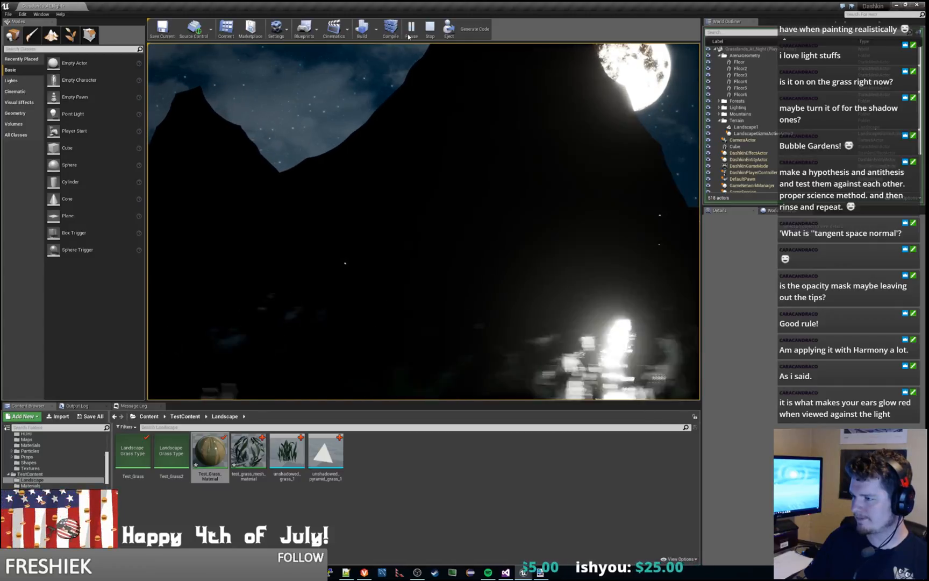
key("d")
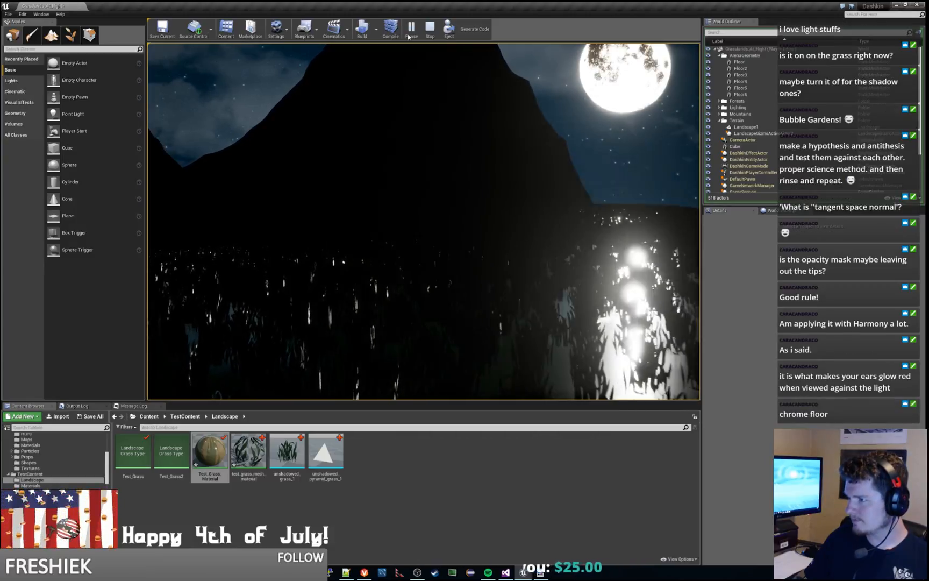
Step: Run the character back leftward through the grass and jump onto the floor platforms to check the lighting there
key("a")
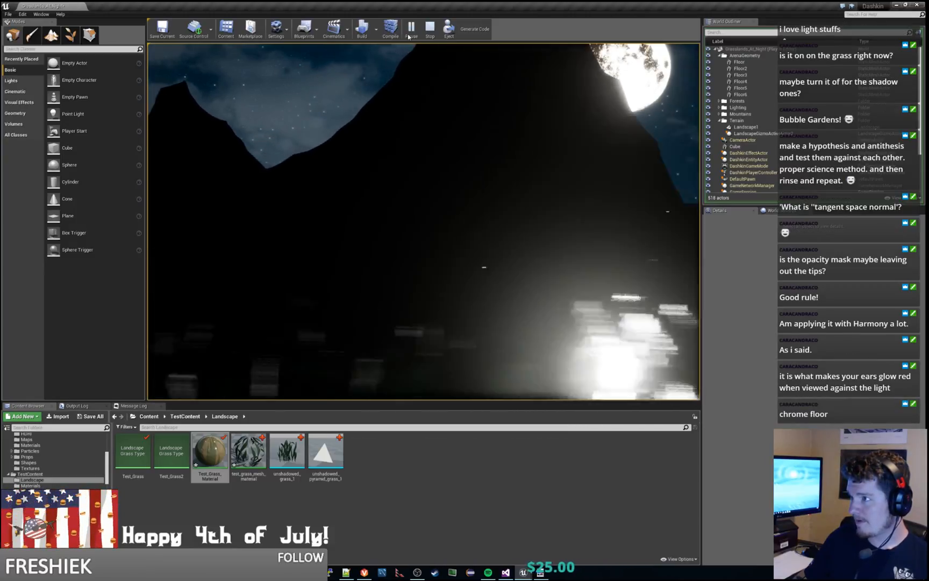
key("a")
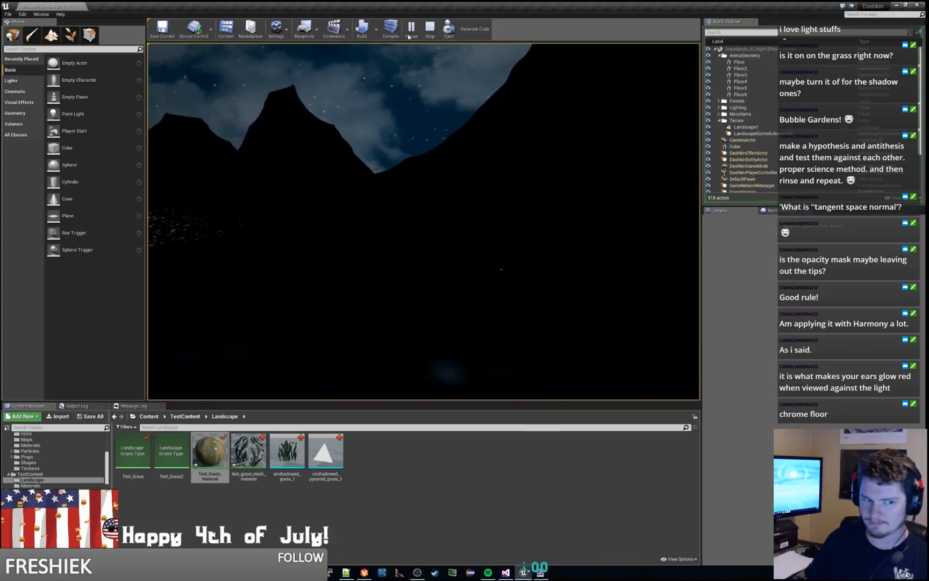
key("a")
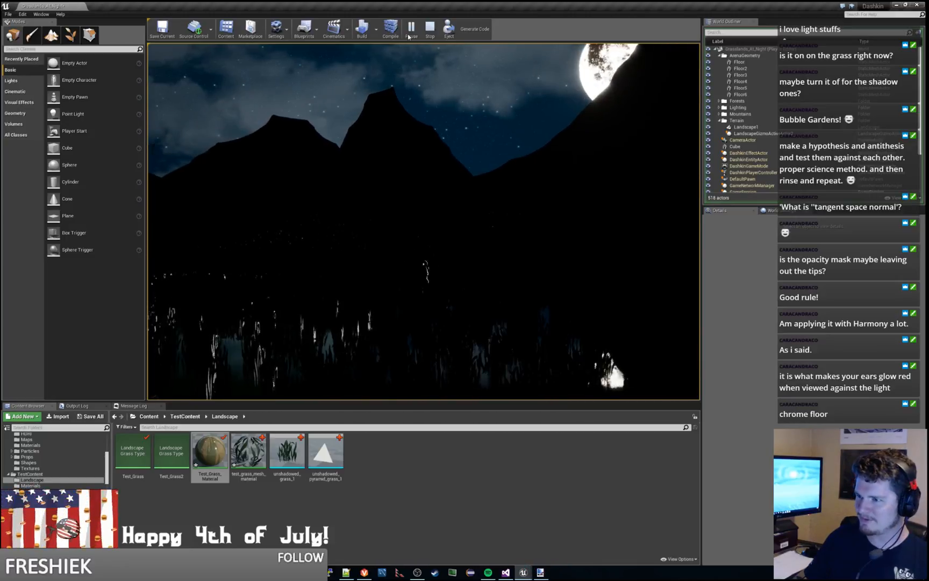
key("a")
key("space")
key("a")
key("space")
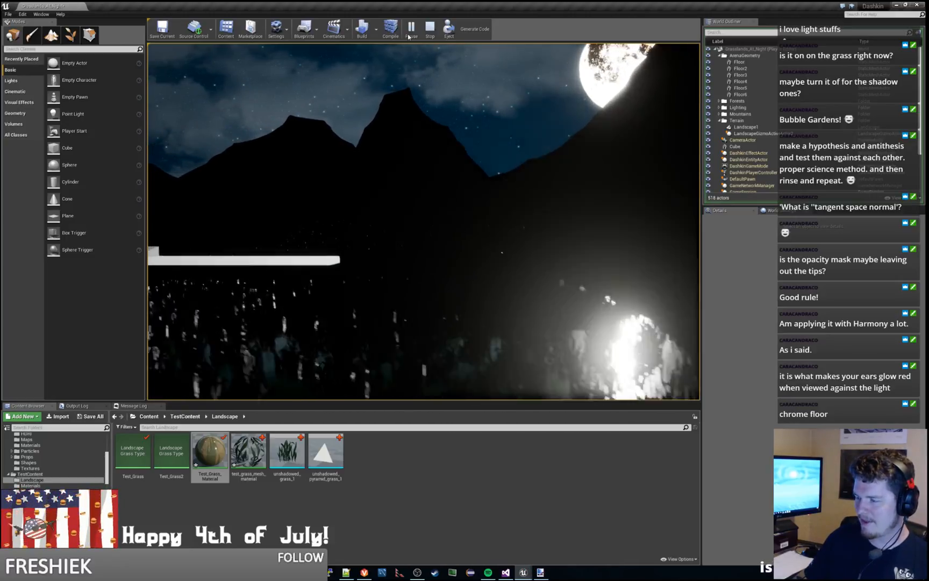
key("a")
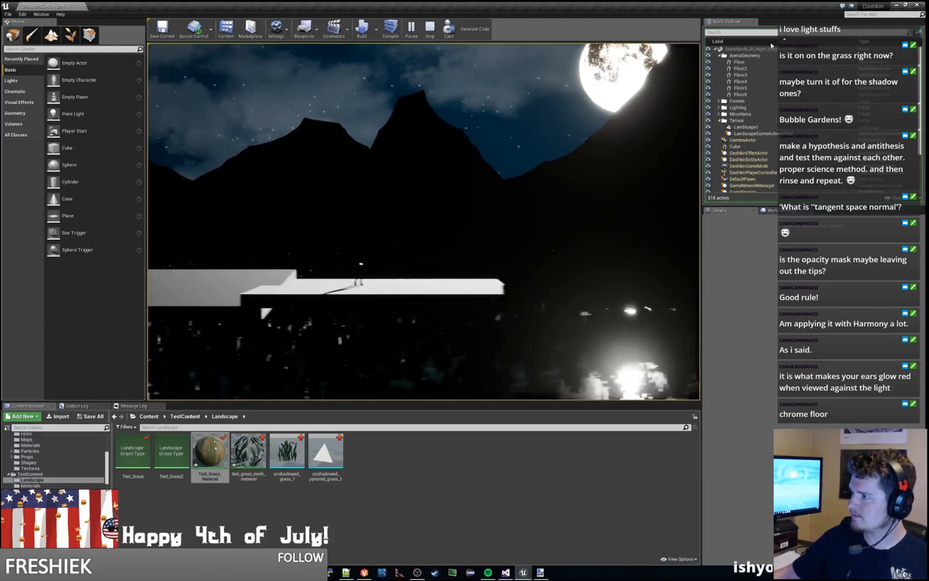
Step: Select the TestSkyBox actor in the running level and adjust its Day Night Cycle settings to move the moon higher
scroll(753, 161, "down", 3)
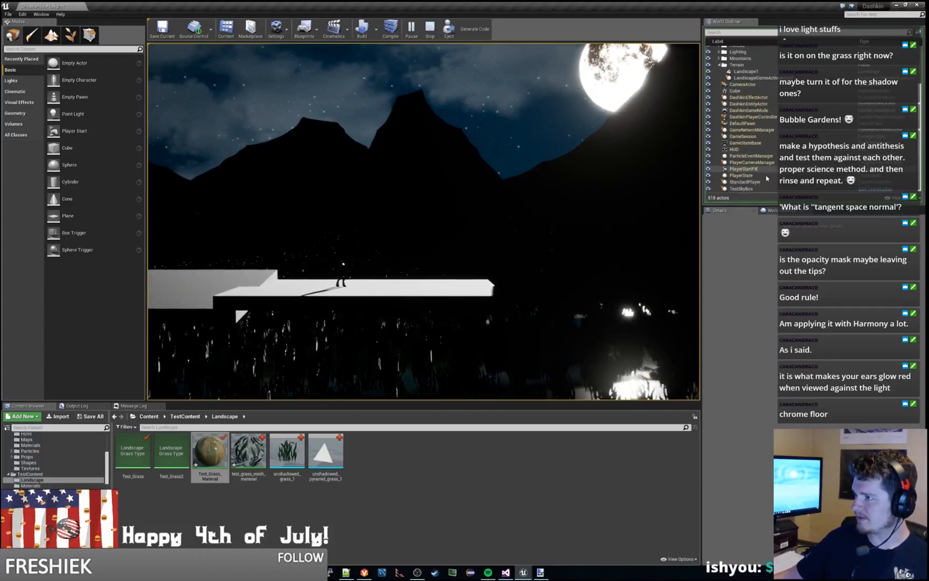
left_click(751, 189)
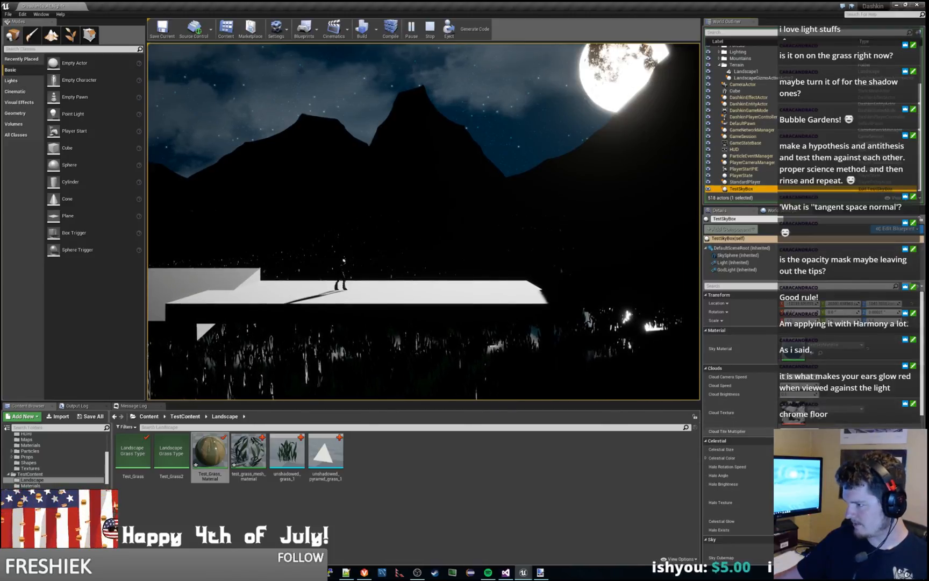
scroll(739, 430, "down", 3)
scroll(739, 430, "down", 3)
scroll(740, 462, "down", 1)
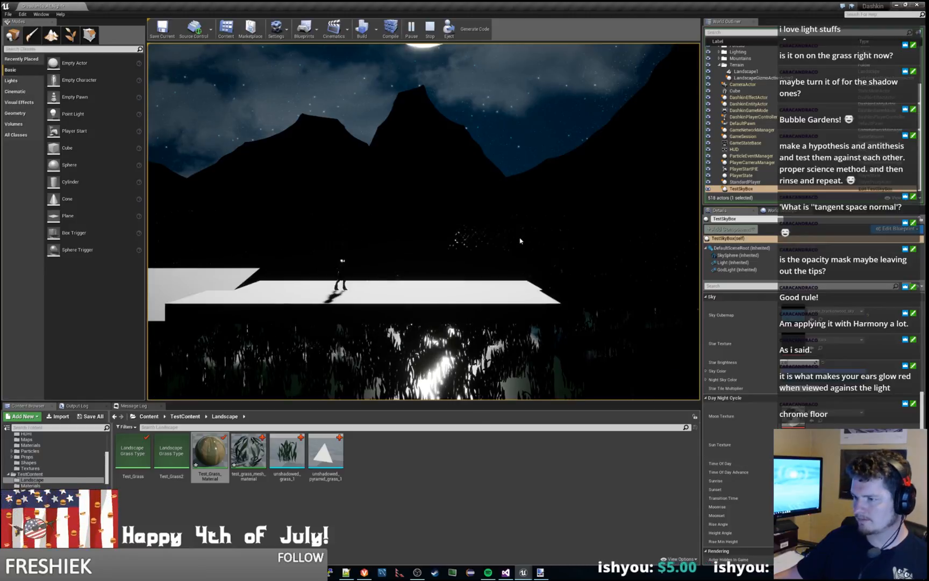
Step: Run the character leftward off the platforms, past the blue cube, to examine the grass highlights under the higher moon
key("a")
key("space")
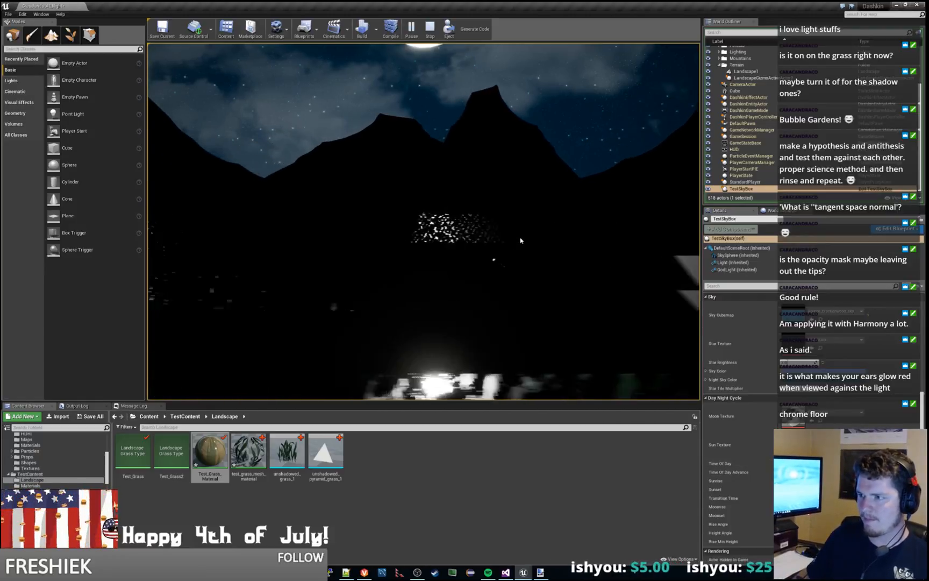
key("a")
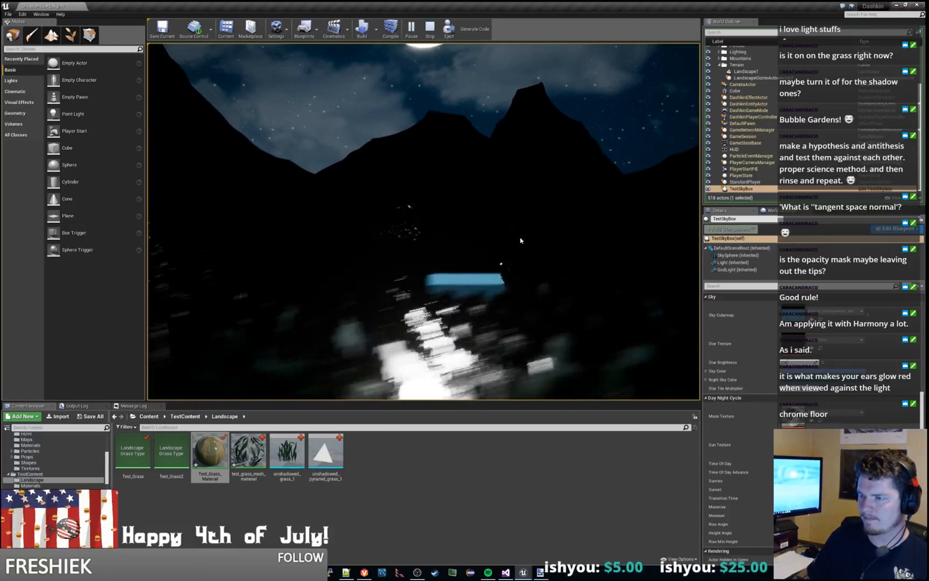
key("a")
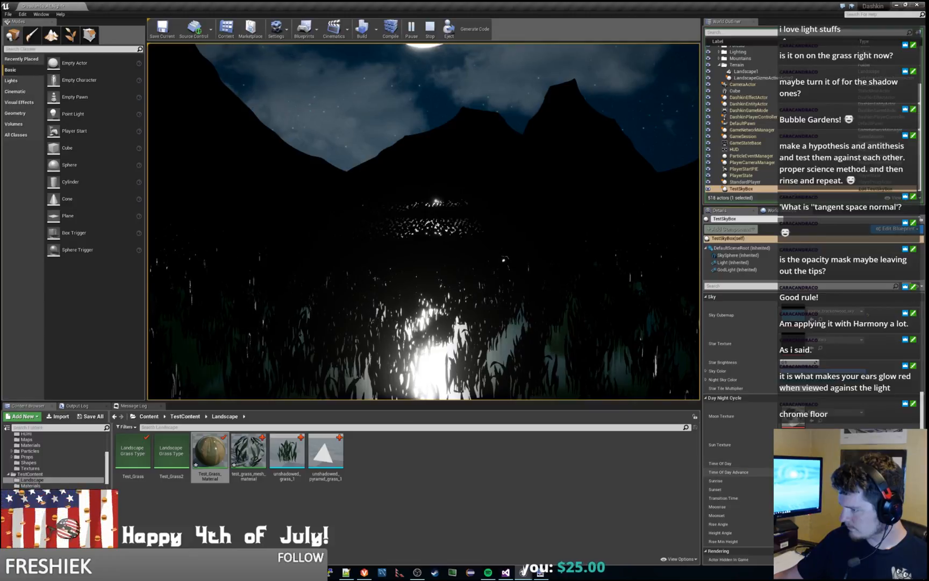
Step: Shift TestSkyBox's Day Night Cycle further, and move the character through the grass and onto the platforms to compare the lighting
scroll(740, 430, "down", 3)
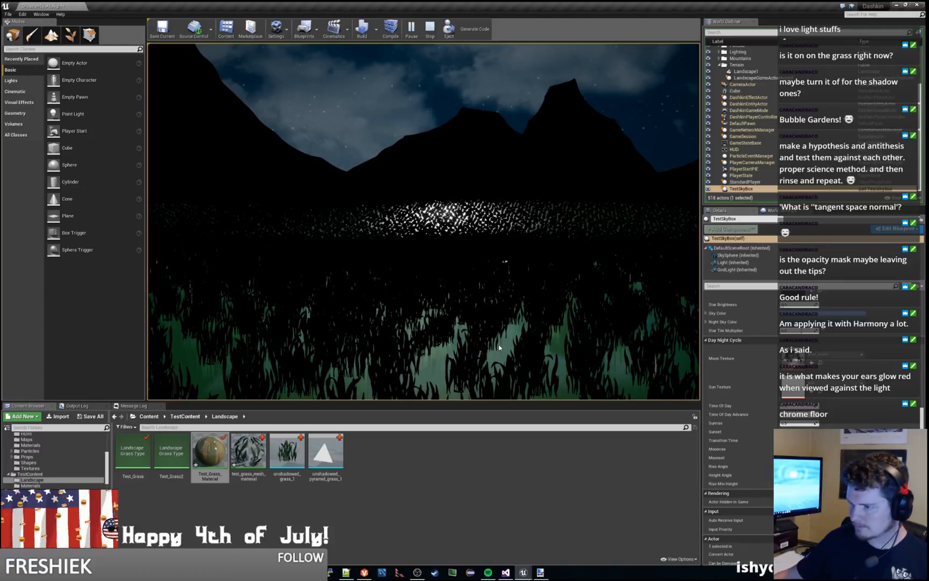
key("a")
key("a")
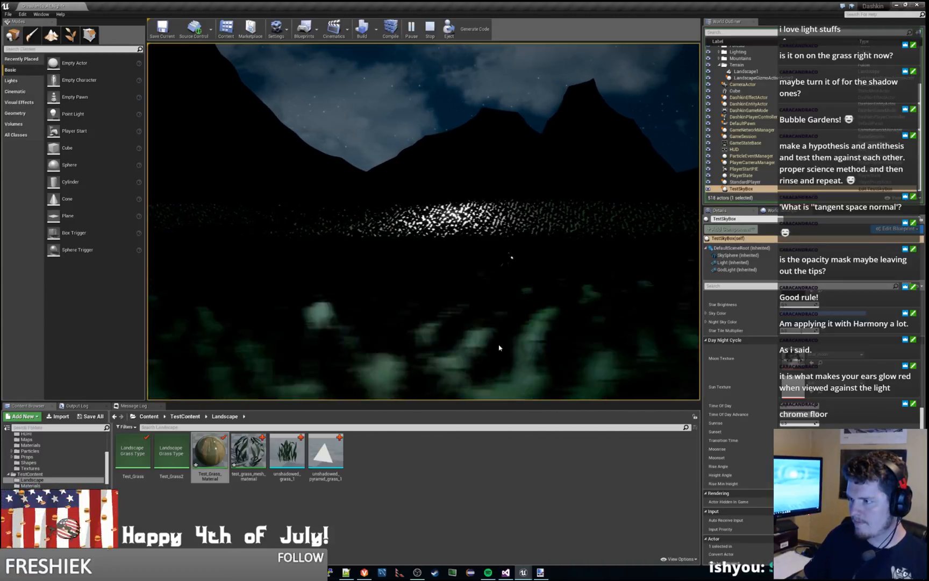
key("d")
key("a")
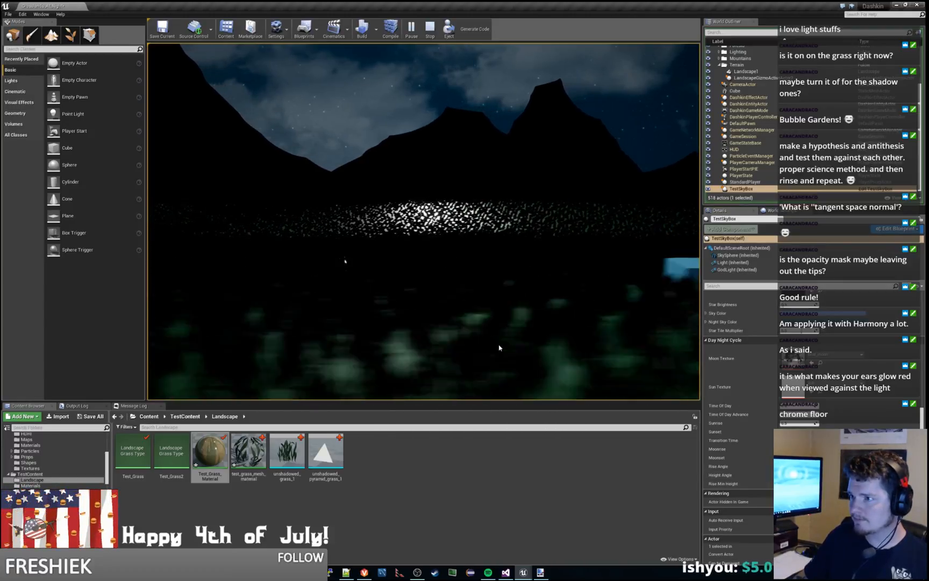
key("d")
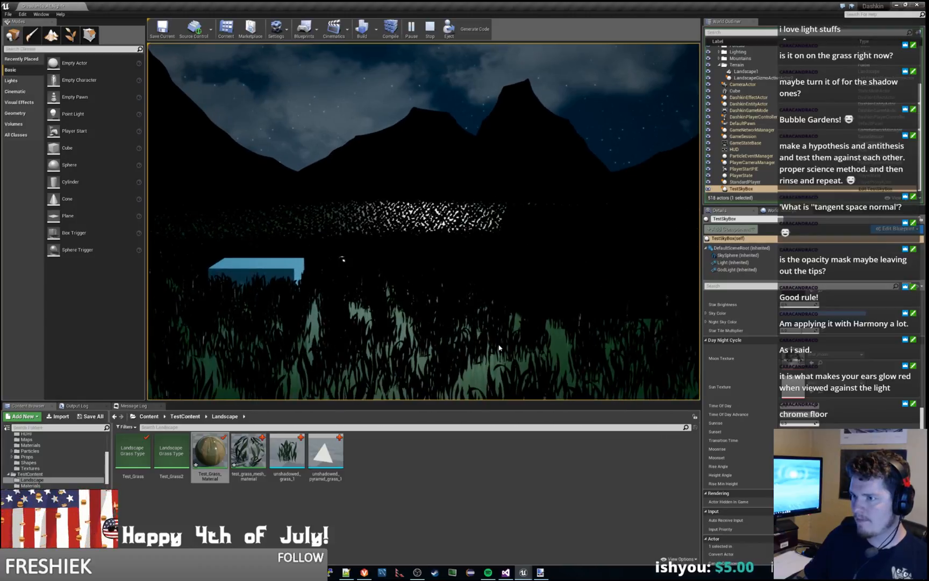
key("d")
key("space")
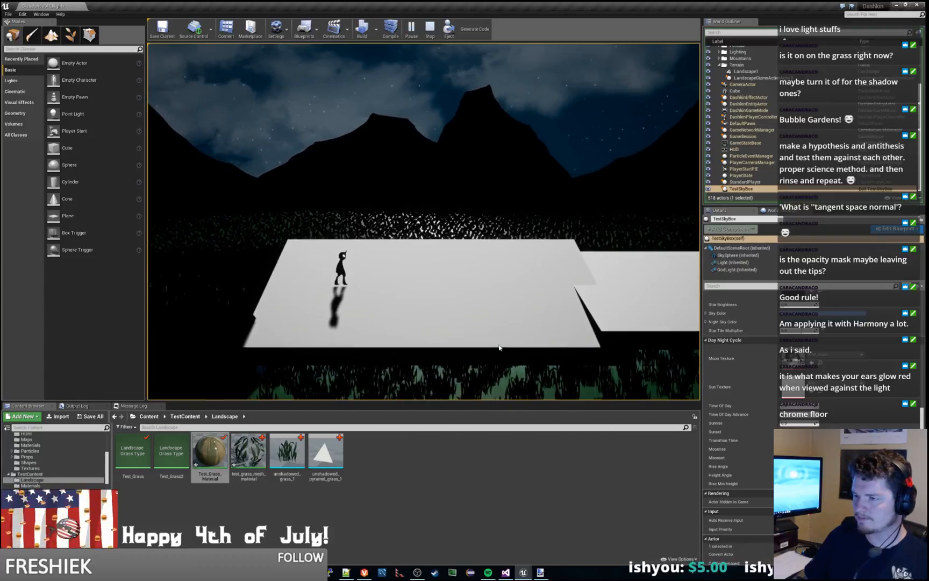
key("d")
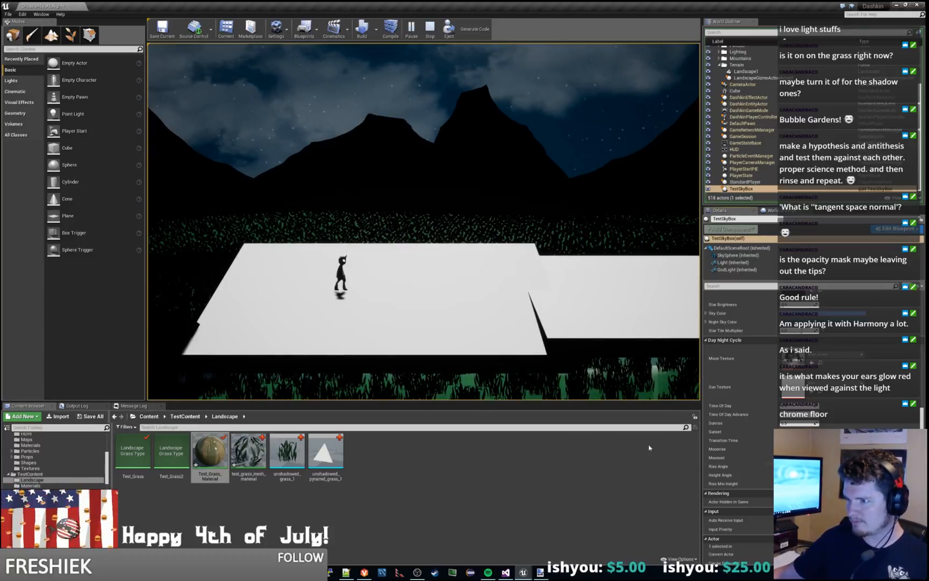
Step: Move the character between the grass and platforms with the moonlight nearly overhead to examine the grass color and shadows, then stop playing
key("a")
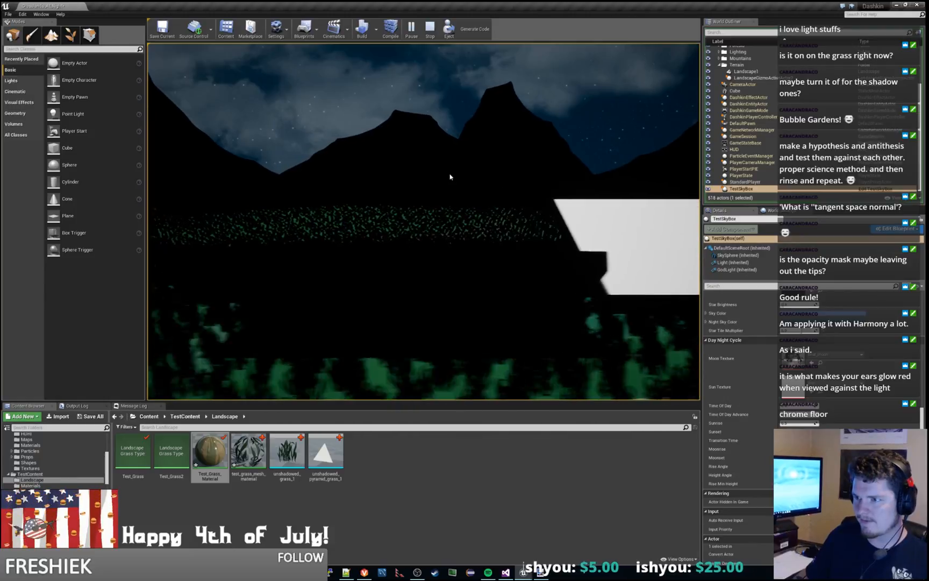
key("s")
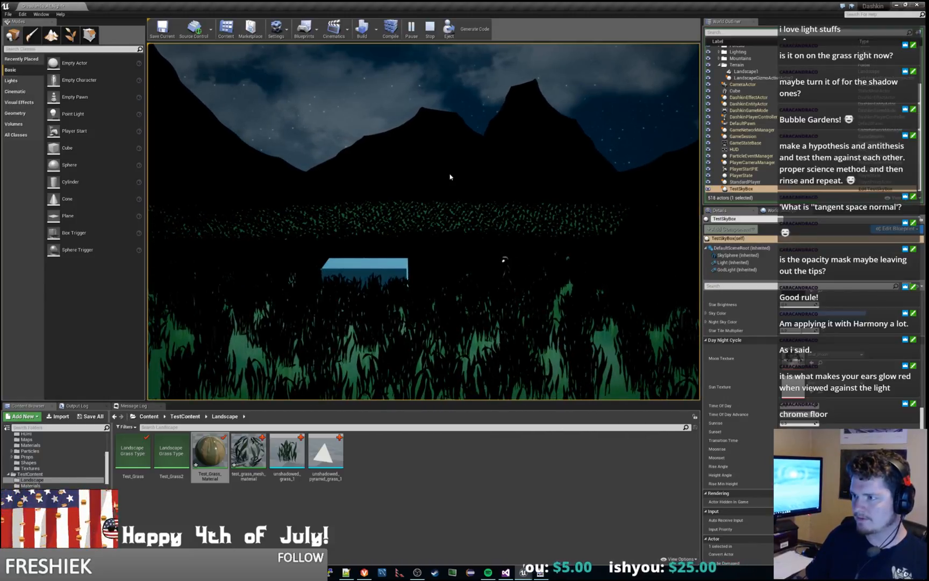
key("d")
key("space")
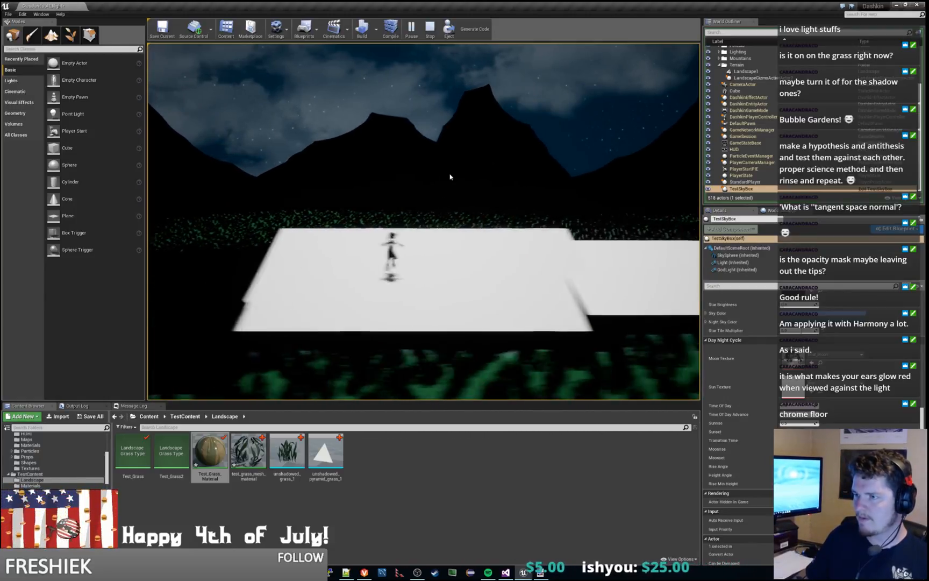
key("d")
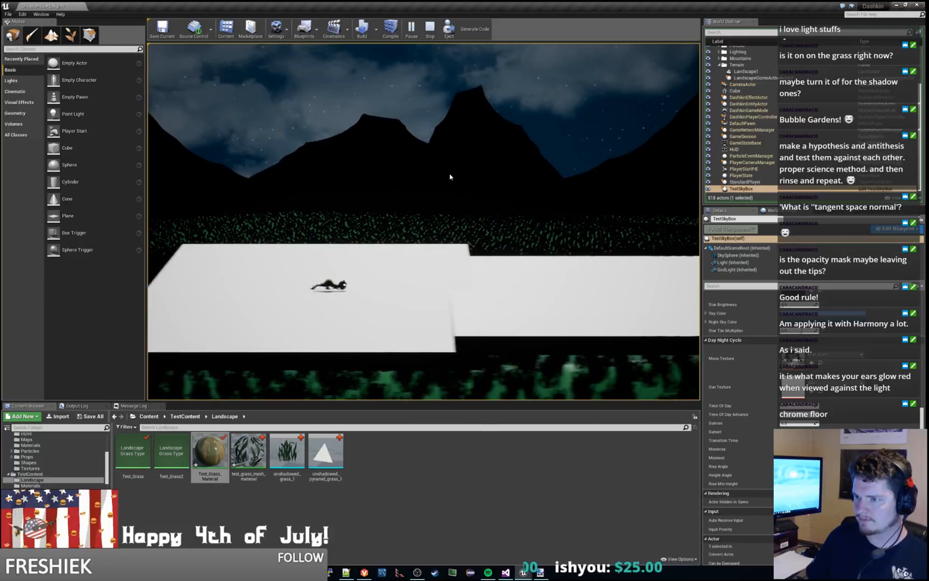
key("d")
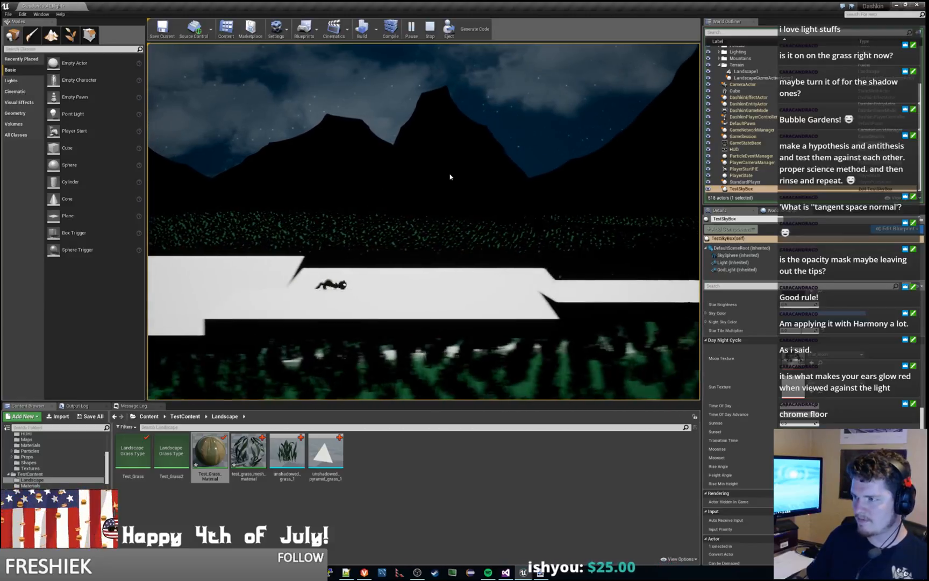
key("d")
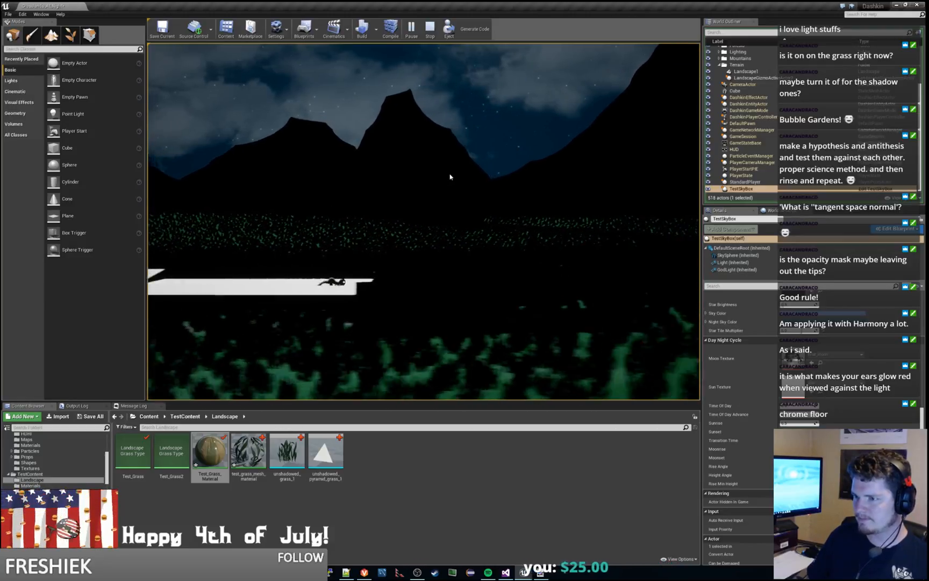
key("d")
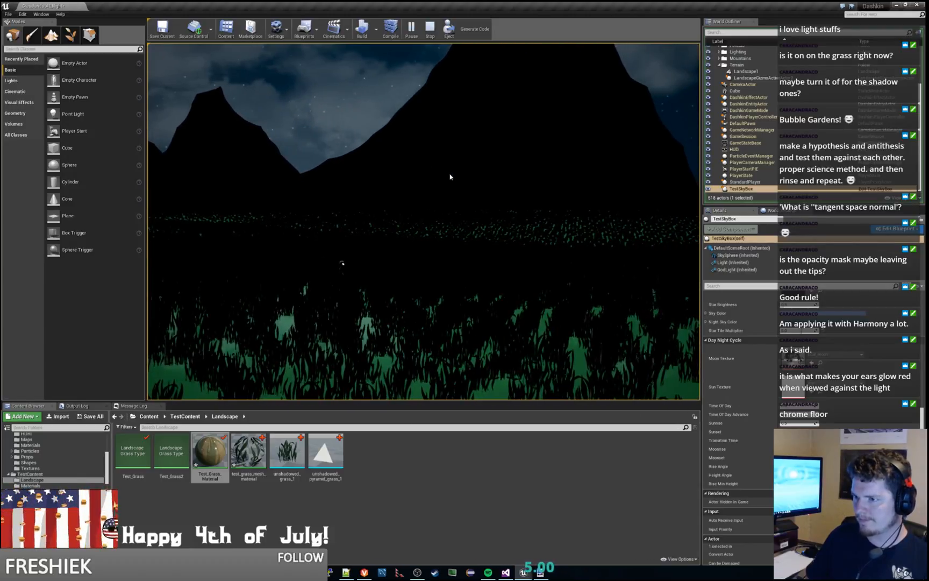
key("d")
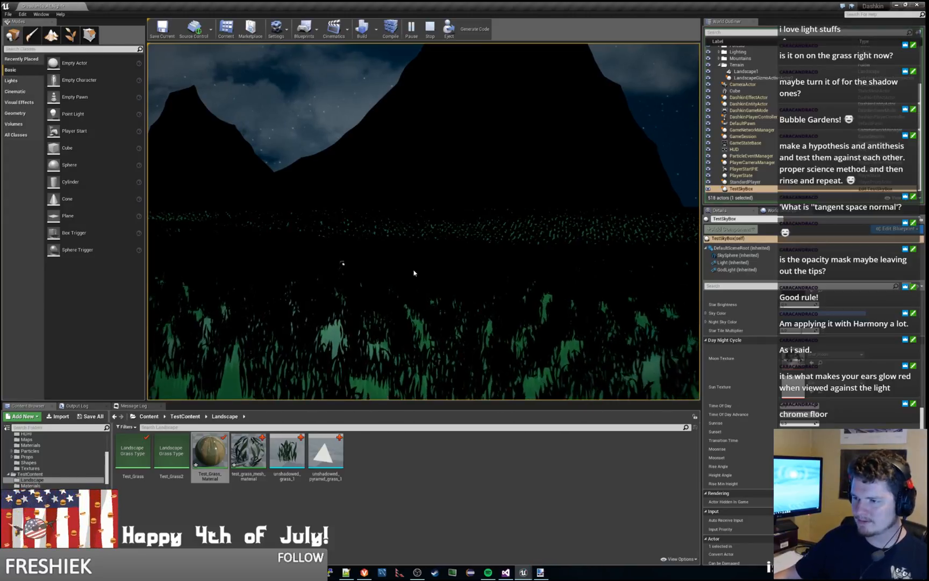
key("Escape")
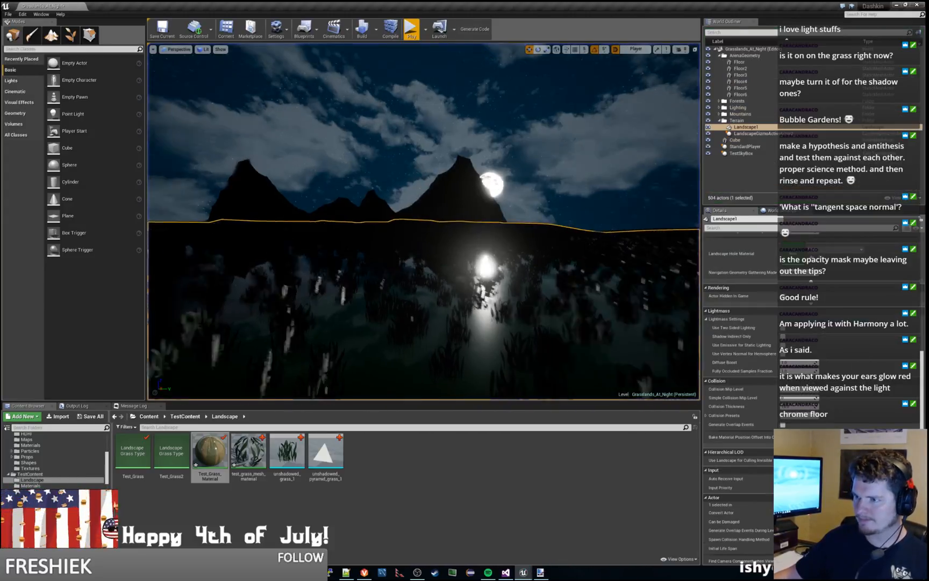
Step: Fly over the landscape to compare the grass facing the moon with the grass facing away from it
key("w")
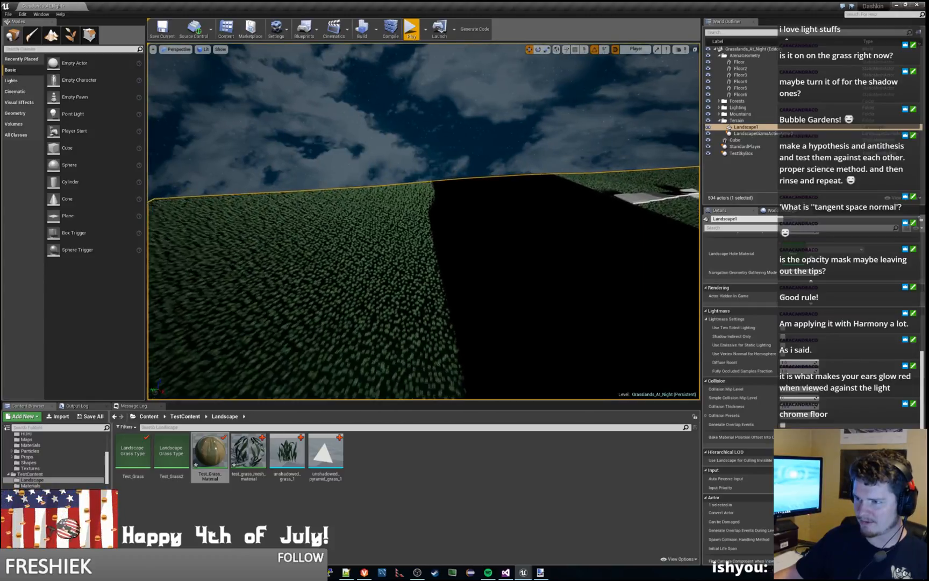
key("w")
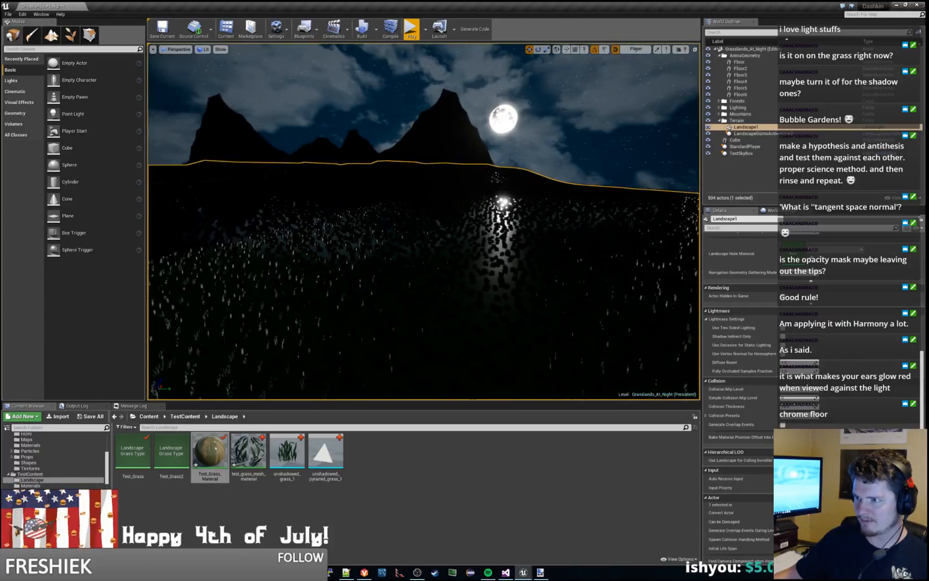
right_click_drag(424, 222, 382, 220)
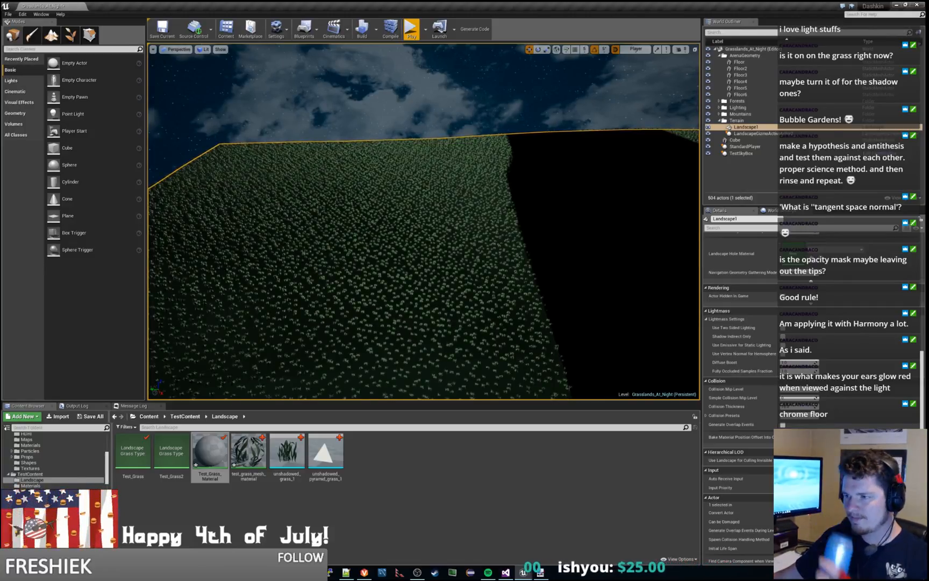
Step: Play the level and run the character rightward past the blue cube onto the platforms to examine the moonlit grass, and stop playing
left_click(412, 29)
key("d")
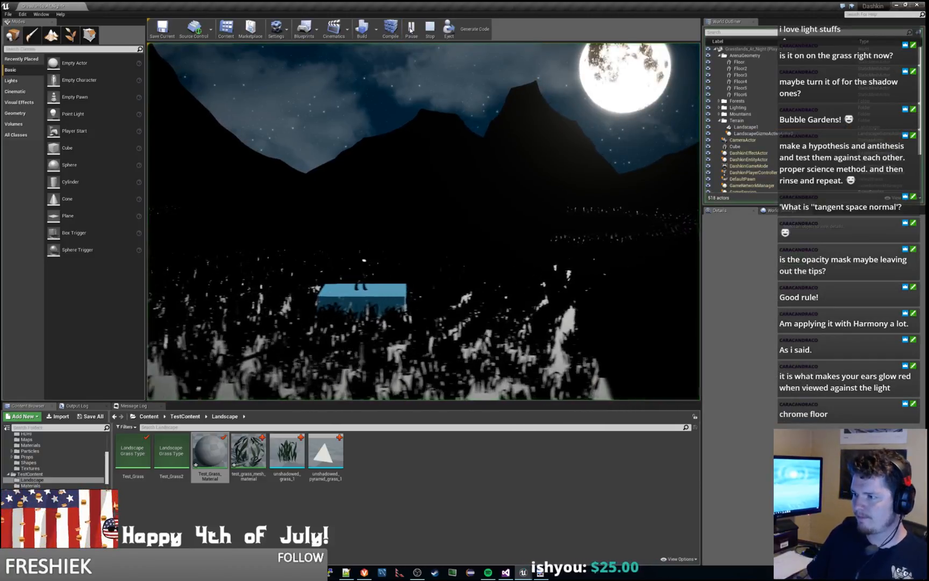
key("a")
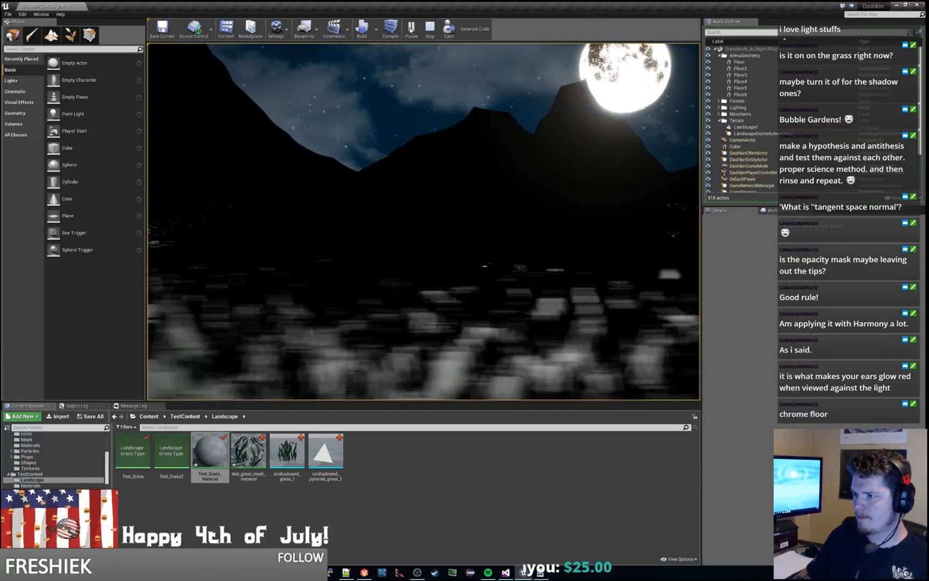
key("d")
key("space")
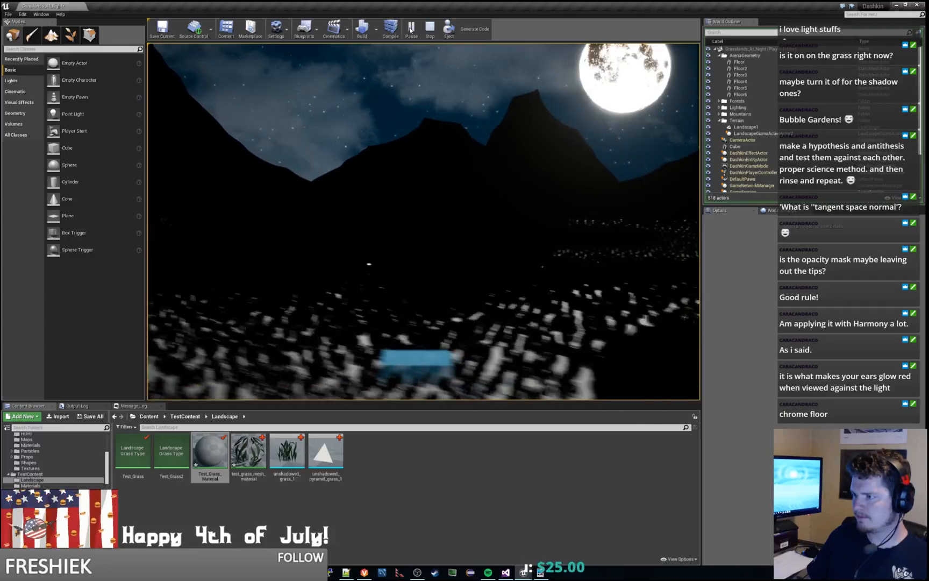
key("d")
key("space")
key("d")
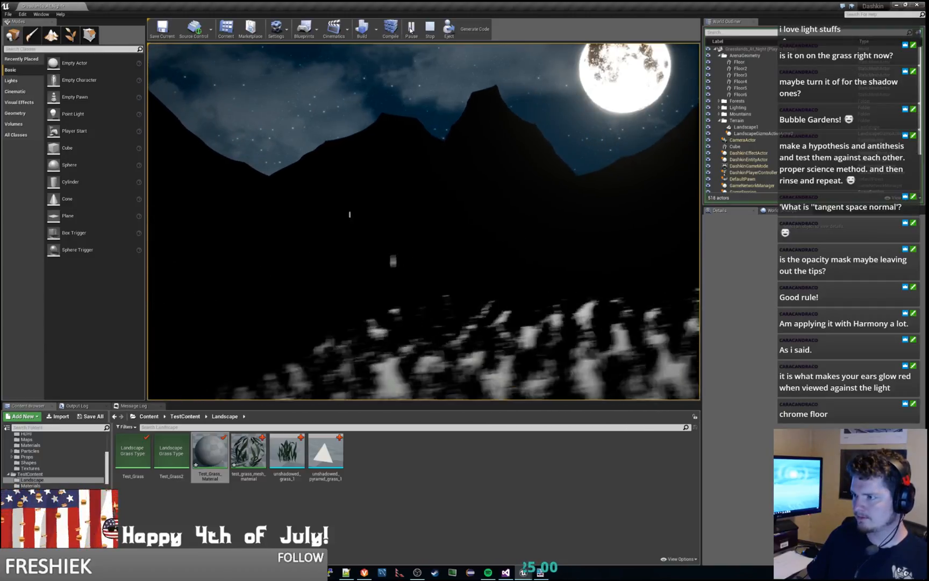
key("space")
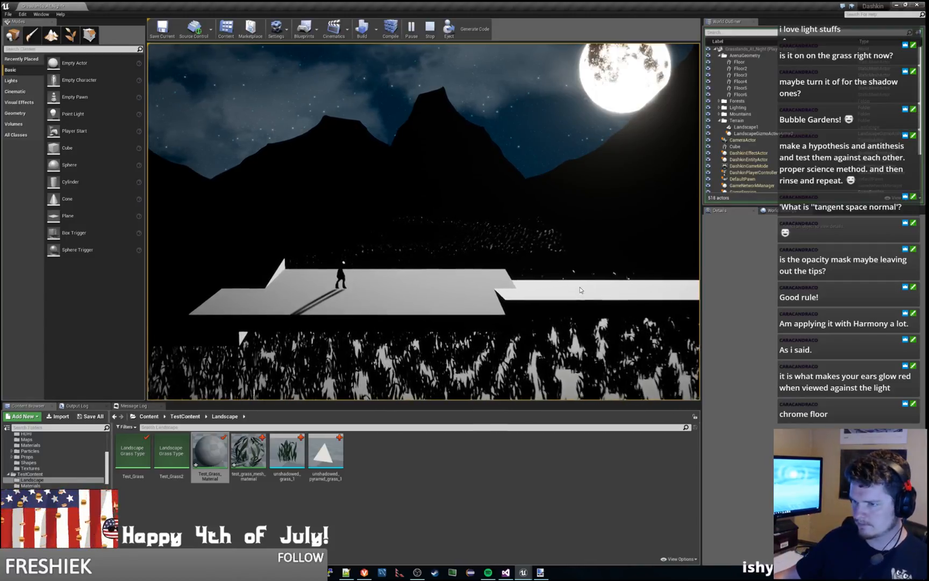
key("Escape")
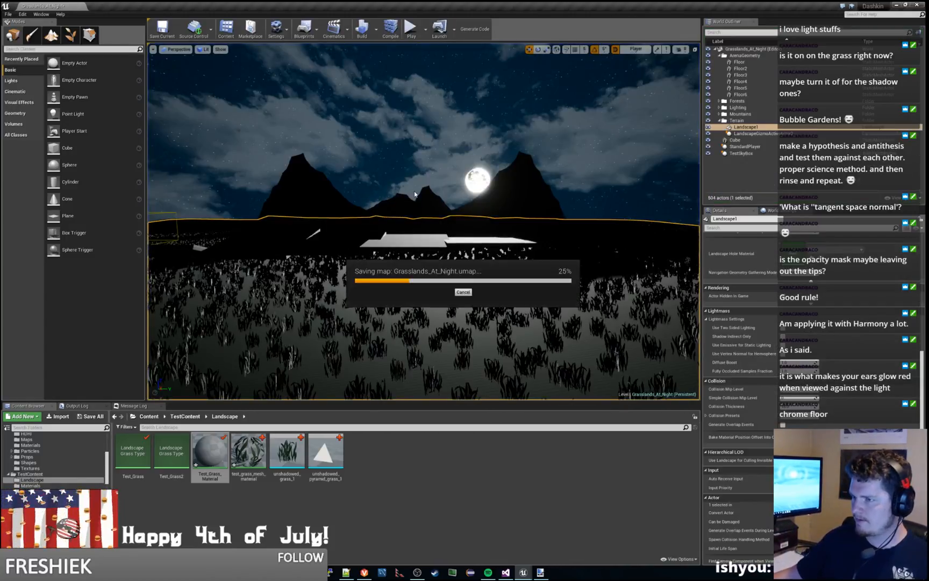
Step: Delete the Floor, Floor2, Floor3 and Floor5 platforms and lower Floor4 into the grass, checking the level briefly in play
left_click(293, 237)
key("Delete")
left_click(344, 242)
key("Delete")
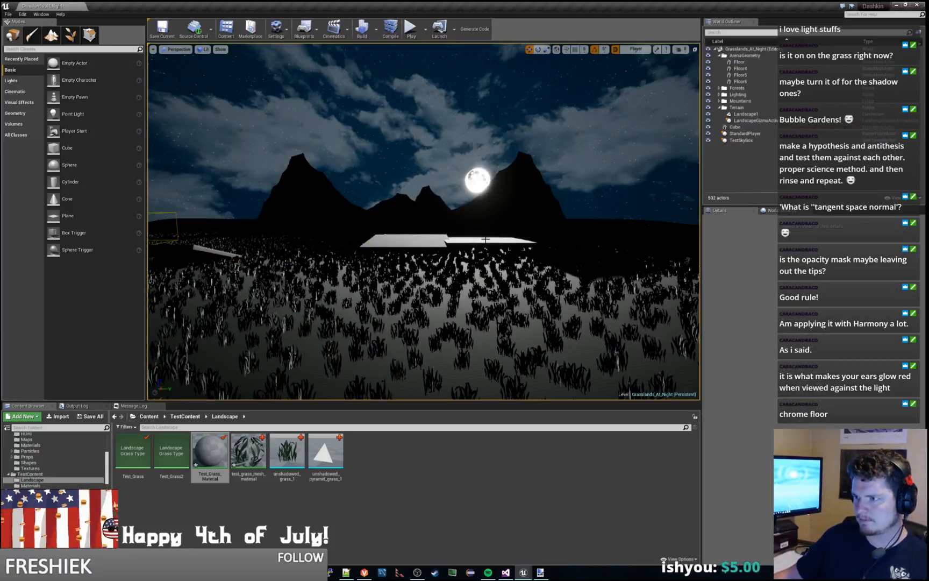
left_click(484, 240)
key("Delete")
left_click(411, 241)
left_click_drag(412, 213, 409, 225)
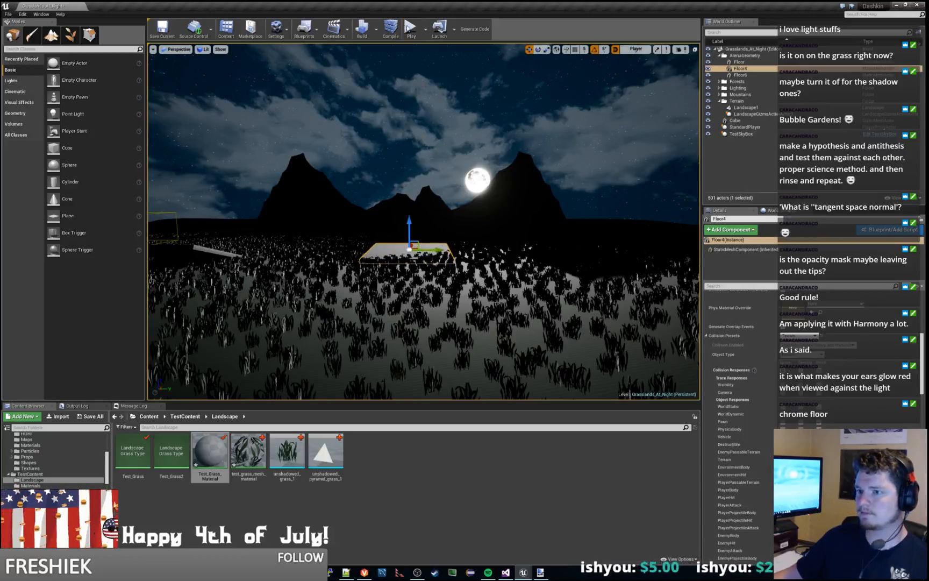
left_click(410, 31)
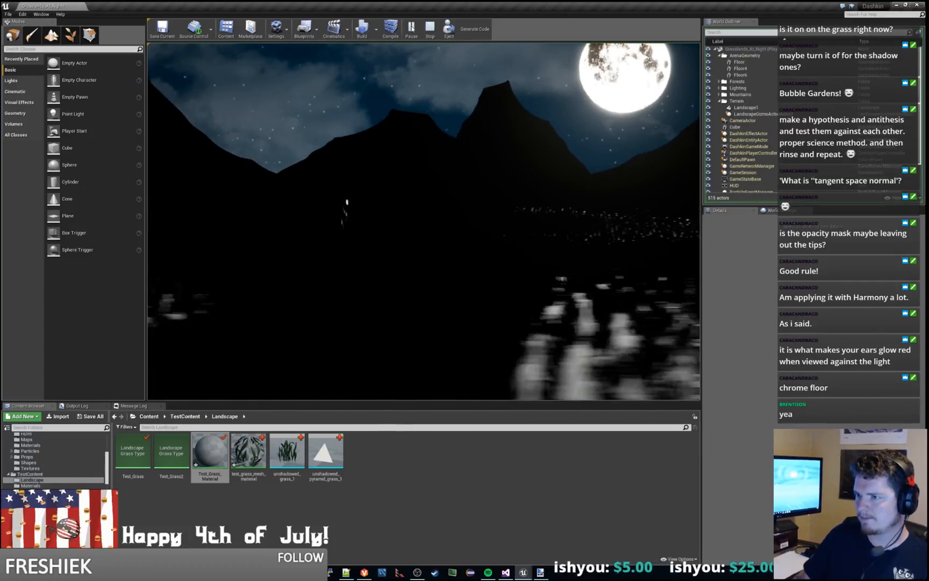
key("Escape")
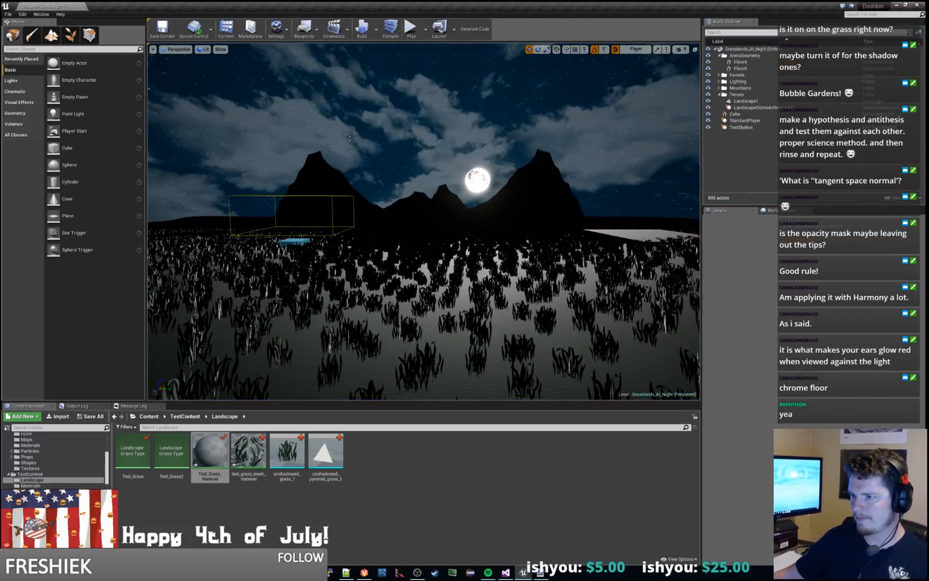
Step: Play the level and move the character back and forth on the lowered platform to compare its lighting with the surrounding grass
left_click(410, 30)
key("d")
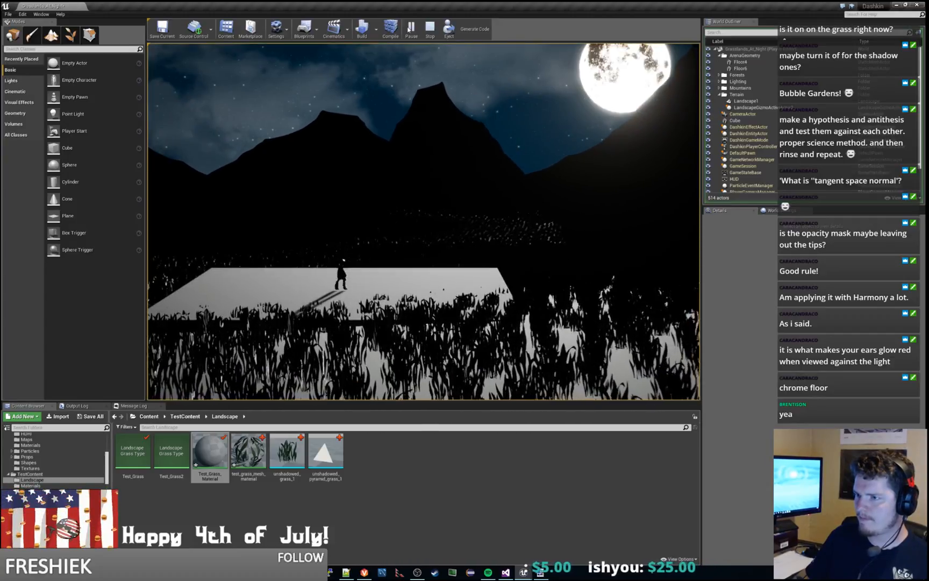
key("space")
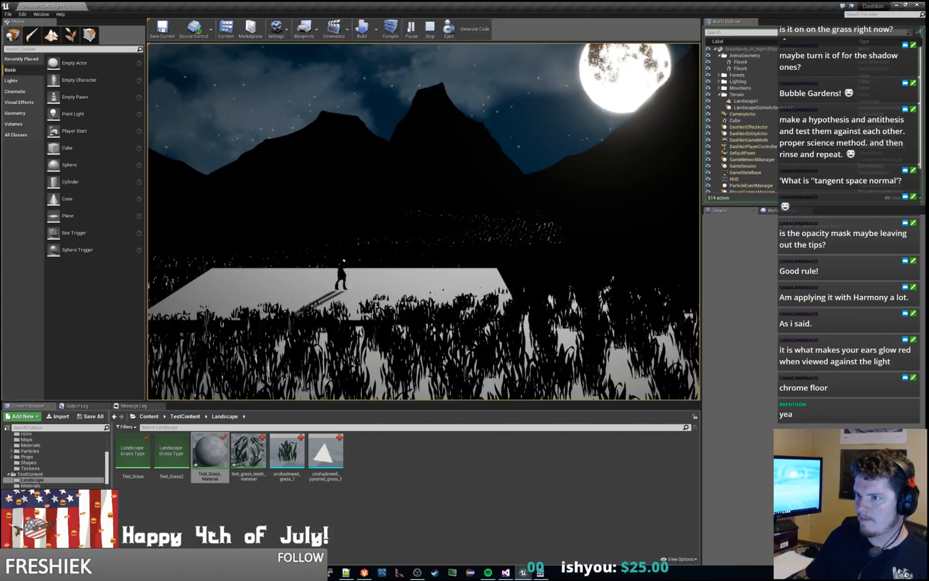
key("a")
key("space")
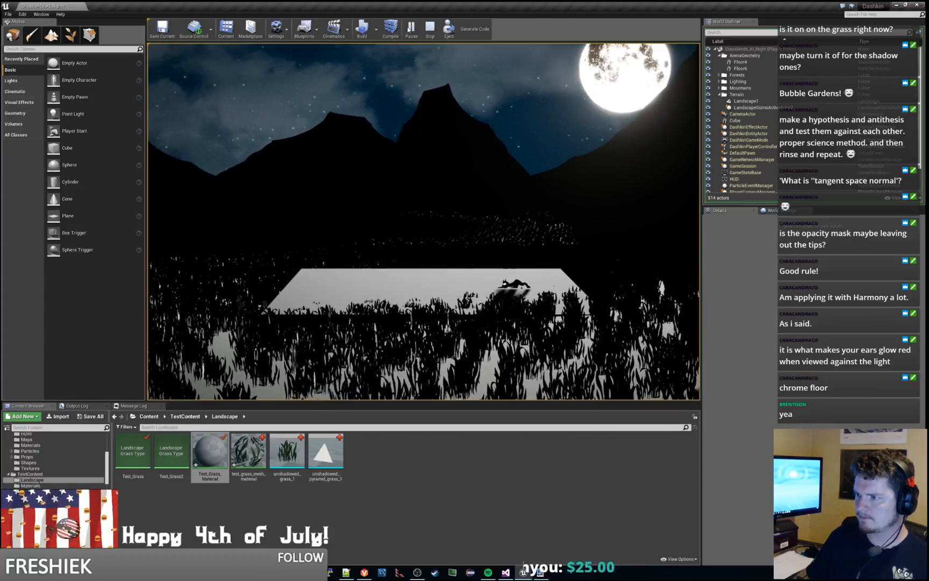
key("a")
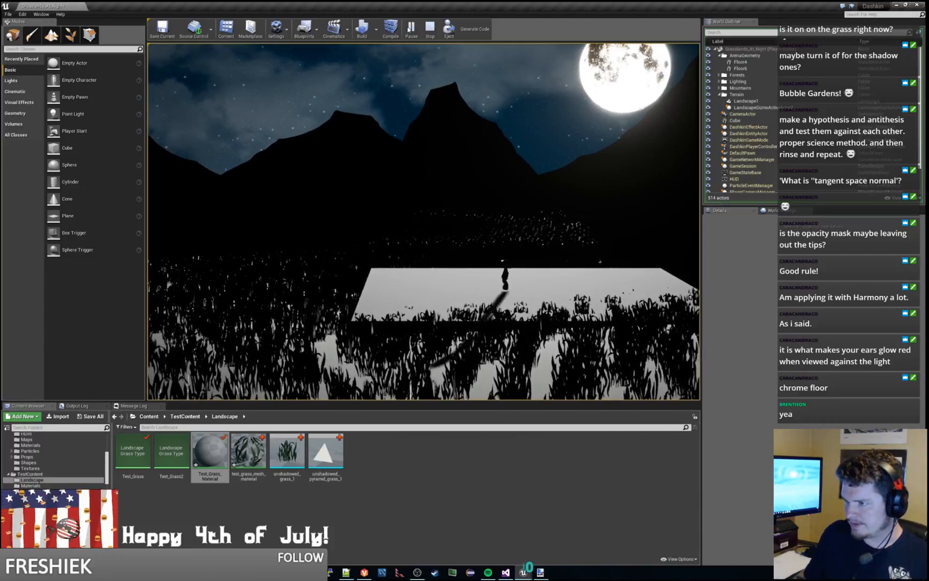
key("d")
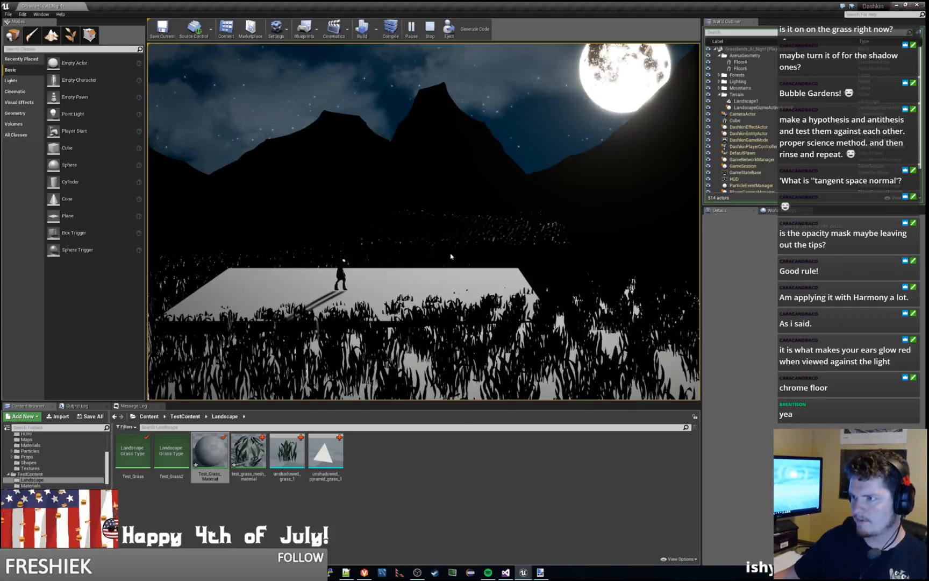
key("Escape")
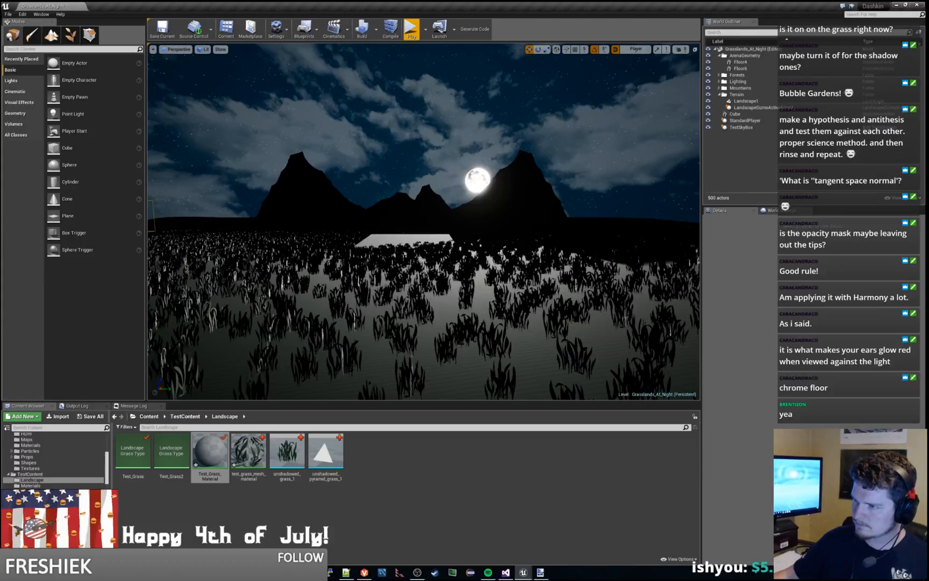
Step: Select the Light component of TestSkyBox and lower its intensity to 2
right_click_drag(396, 99, 526, 106)
key("s")
key("s")
key("w")
key("w")
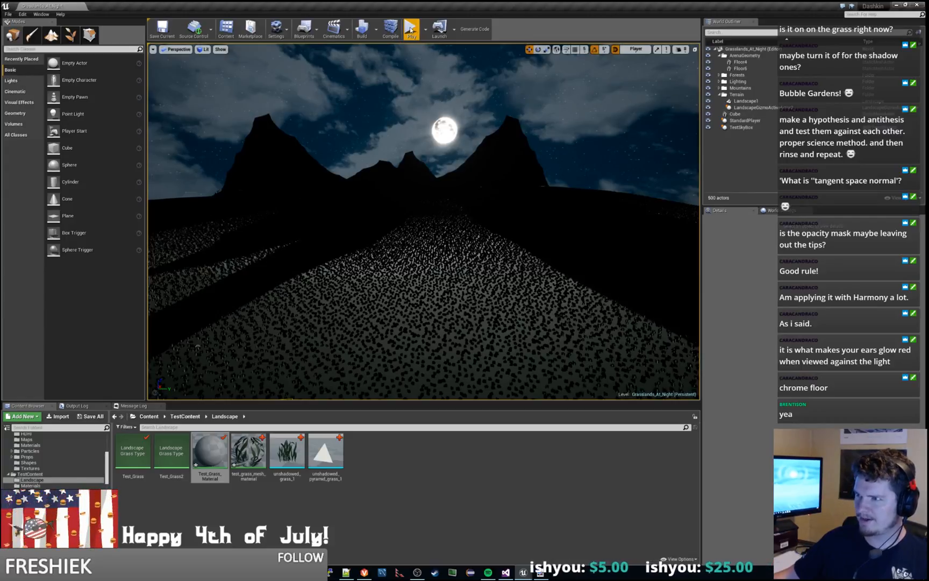
left_click(742, 127)
scroll(740, 376, "up", 5)
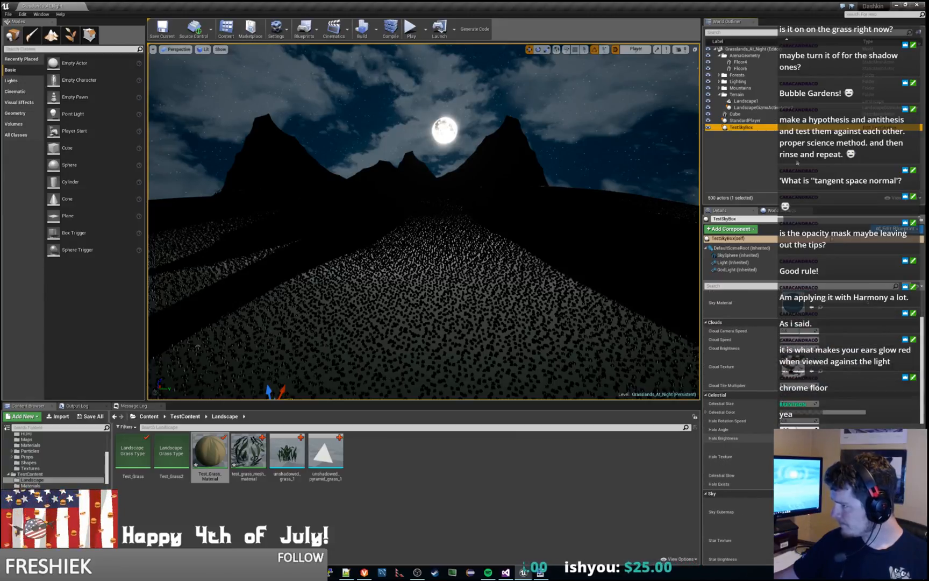
left_click(746, 263)
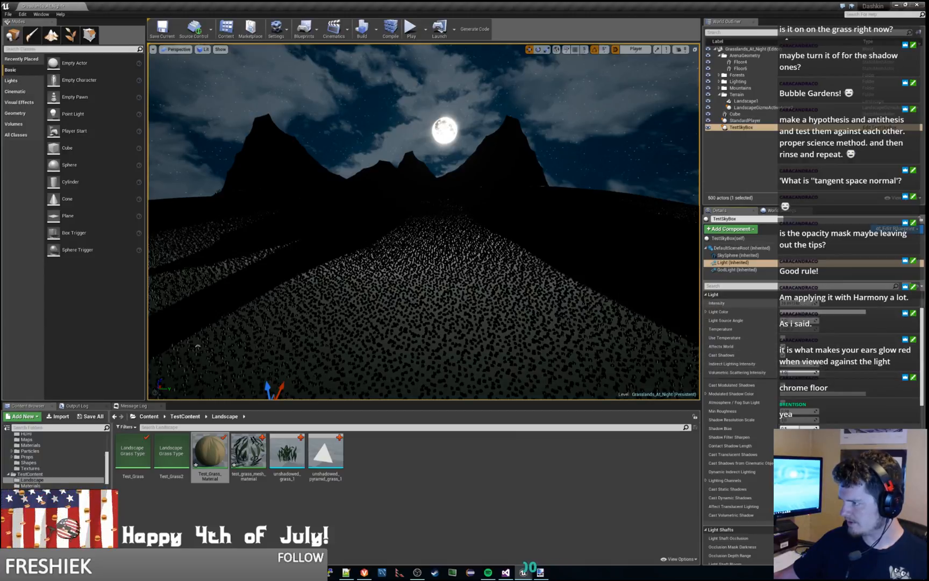
left_click_drag(800, 303, 781, 303)
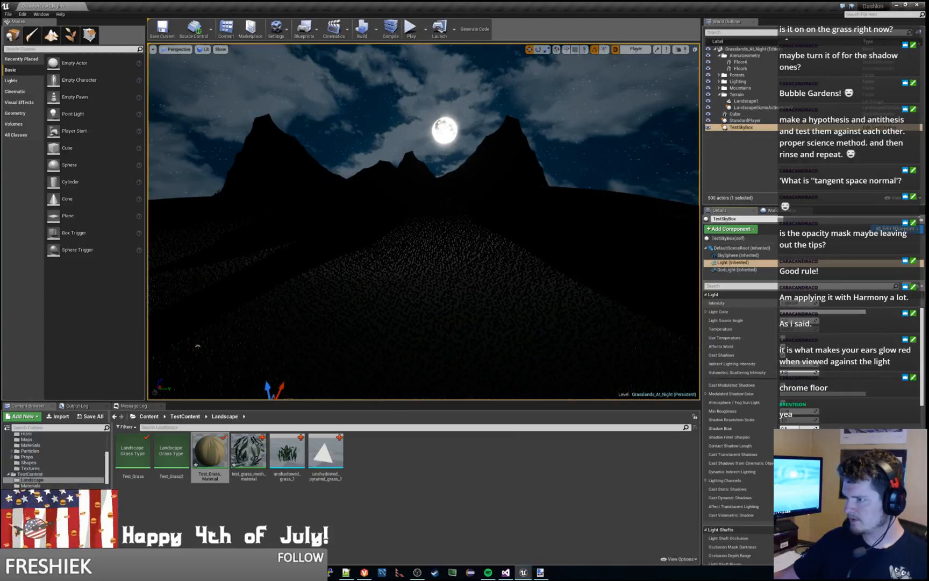
type("2")
key("Return")
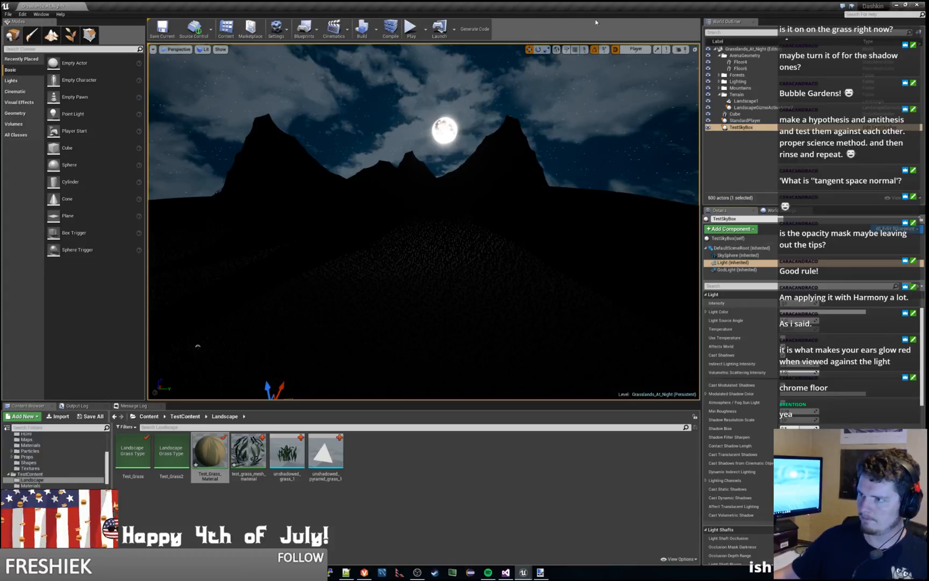
Step: Play the level and run the character onto the platform to check the grass and shadows under the dimmed moonlight, and stop playing
left_click(400, 28)
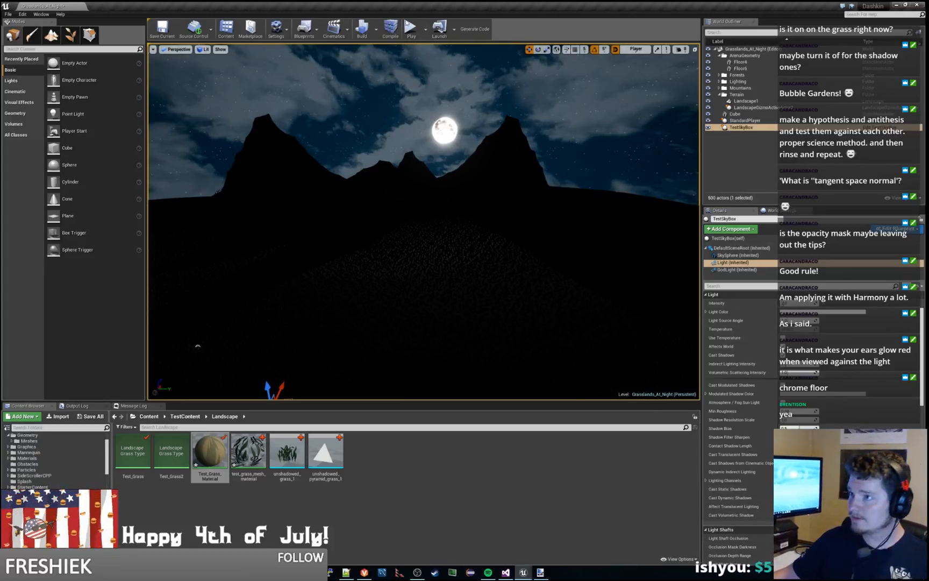
left_click(411, 30)
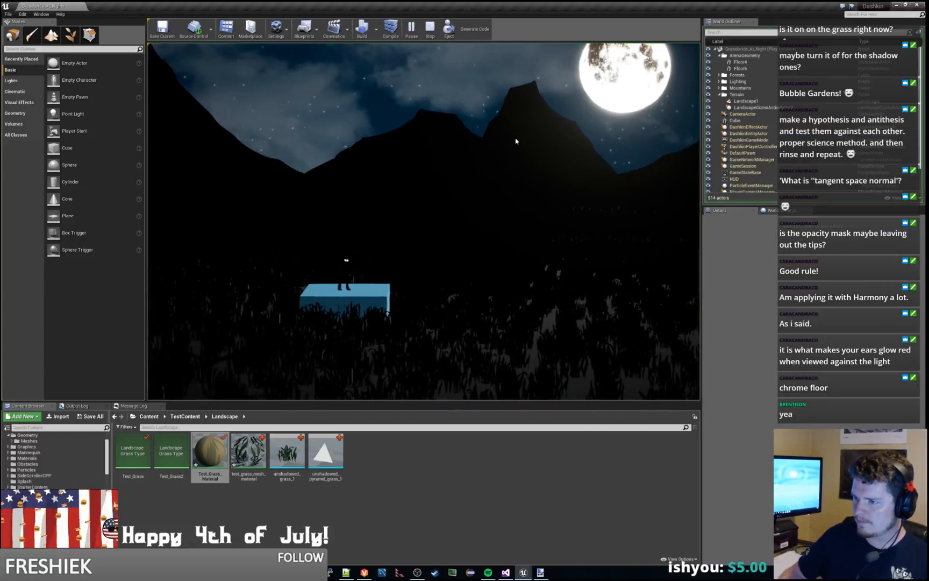
key("d")
key("space")
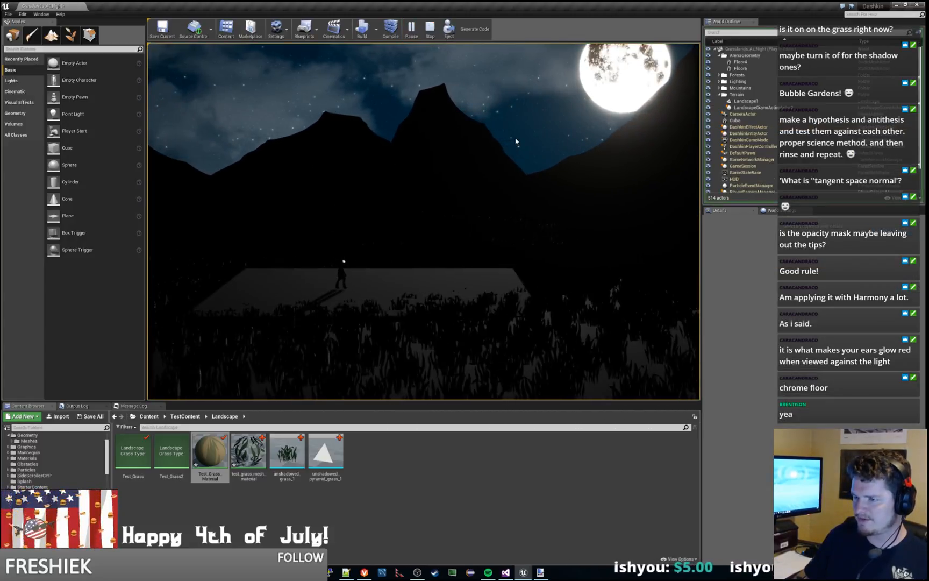
key("a")
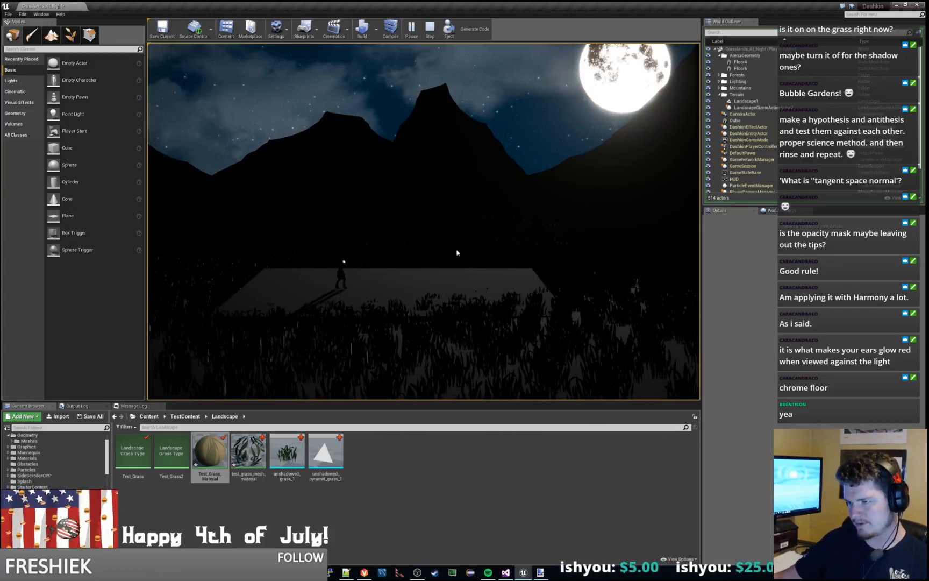
key("Escape")
Step: Check TestSkyBox's SkySphere settings, raise the Light component's intensity slightly, and test the brightness in play
right_click_drag(457, 253, 508, 278)
key("s")
key("w")
key("a")
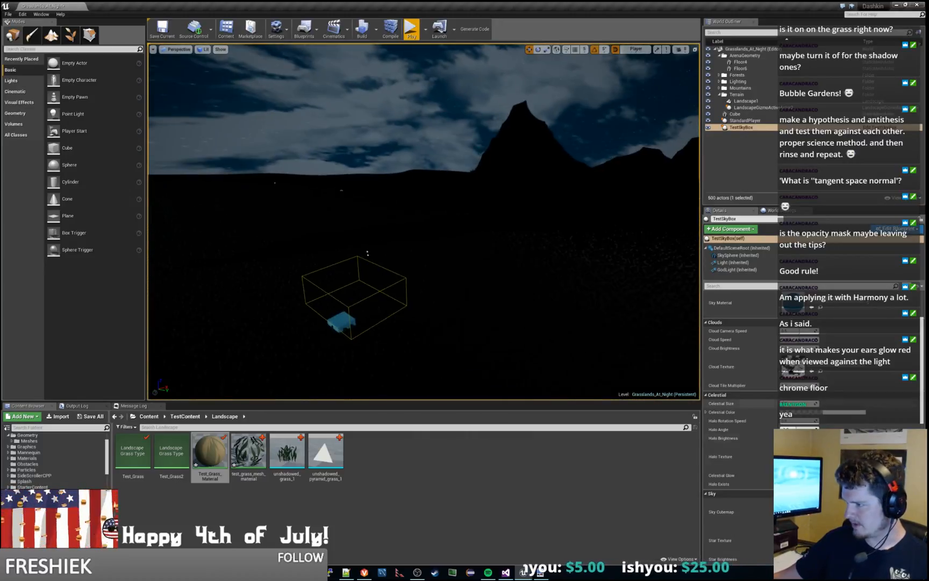
scroll(823, 427, "up", 3)
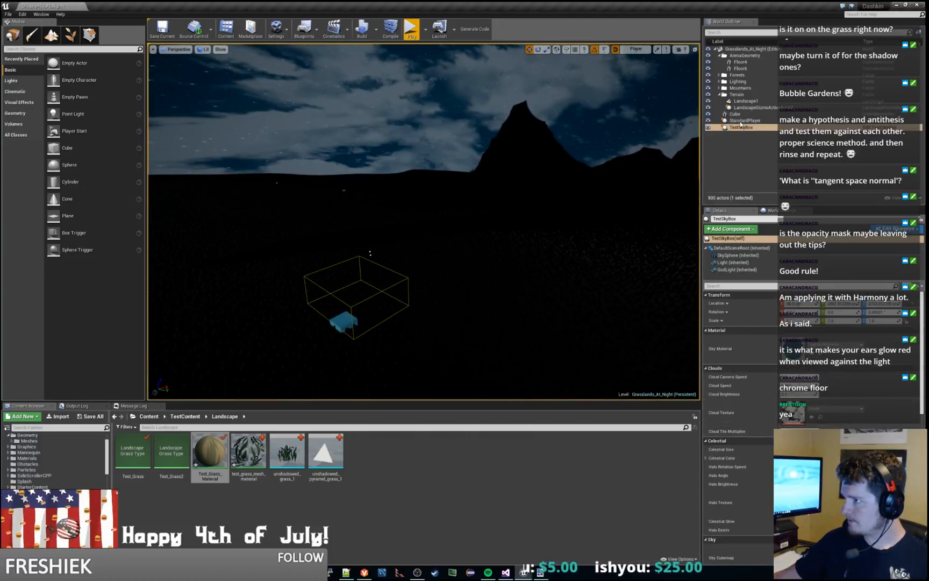
left_click(738, 255)
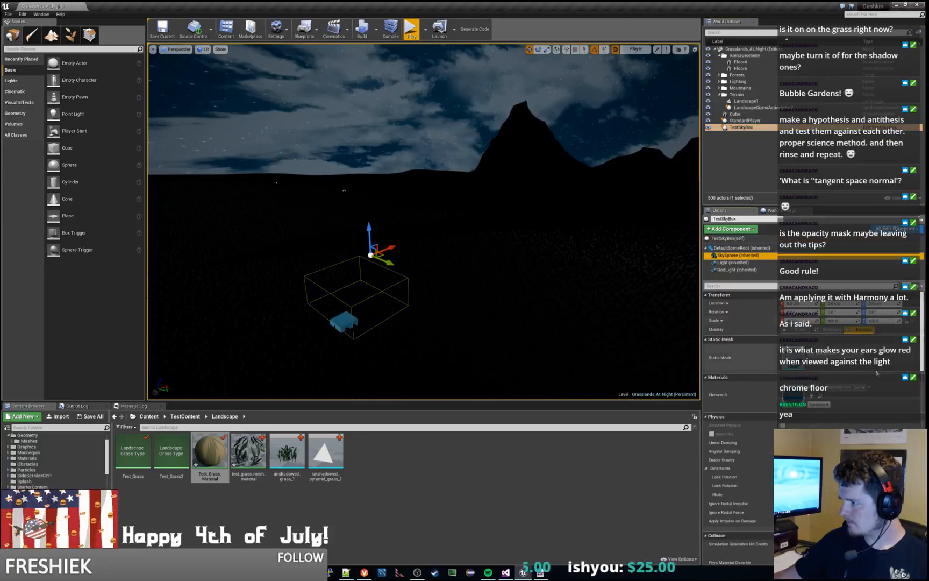
scroll(752, 457, "down", 3)
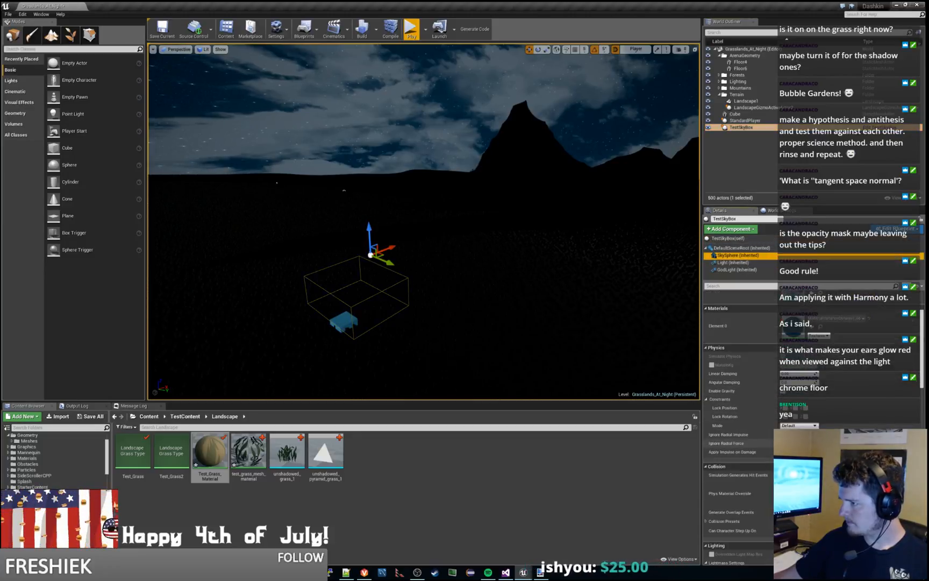
left_click(734, 262)
scroll(752, 366, "down", 3)
scroll(721, 349, "up", 2)
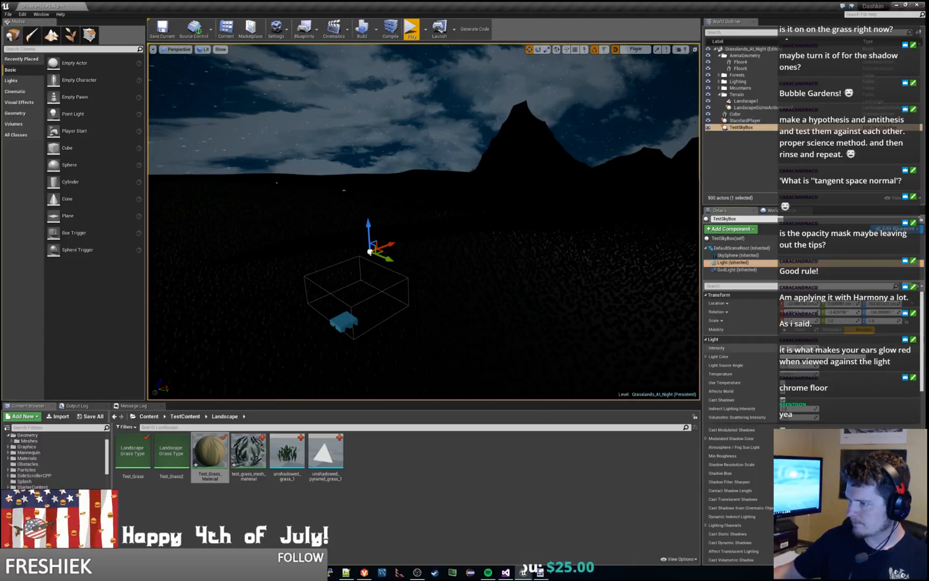
key("alt+p")
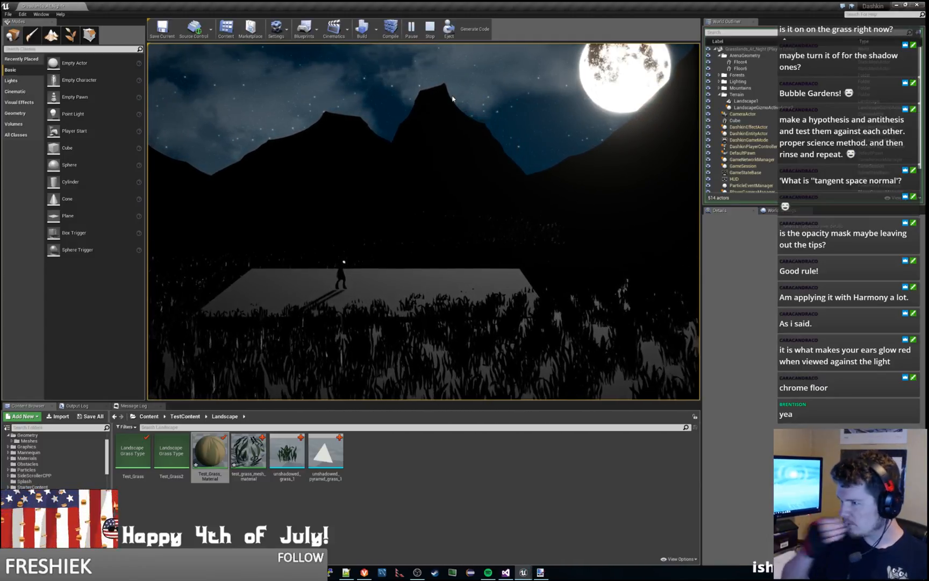
key("Escape")
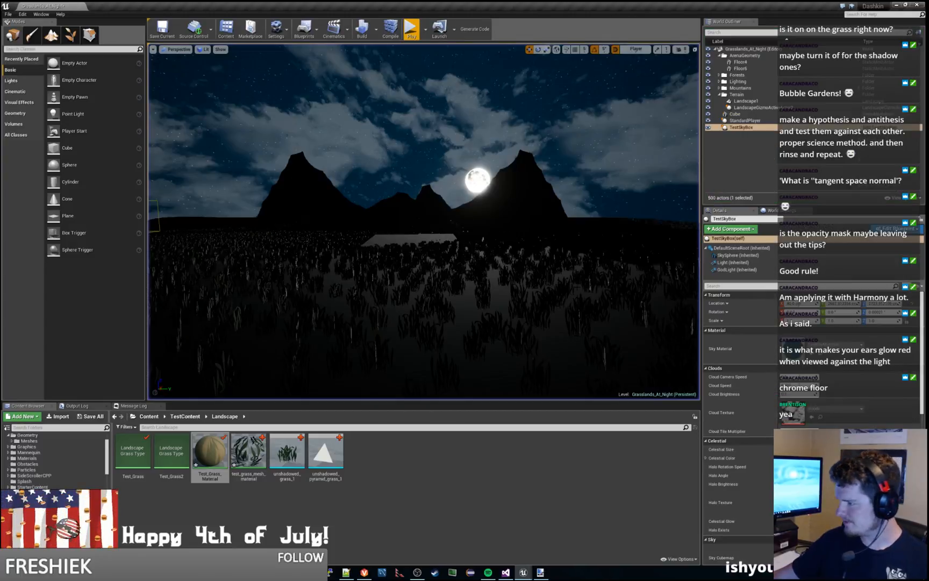
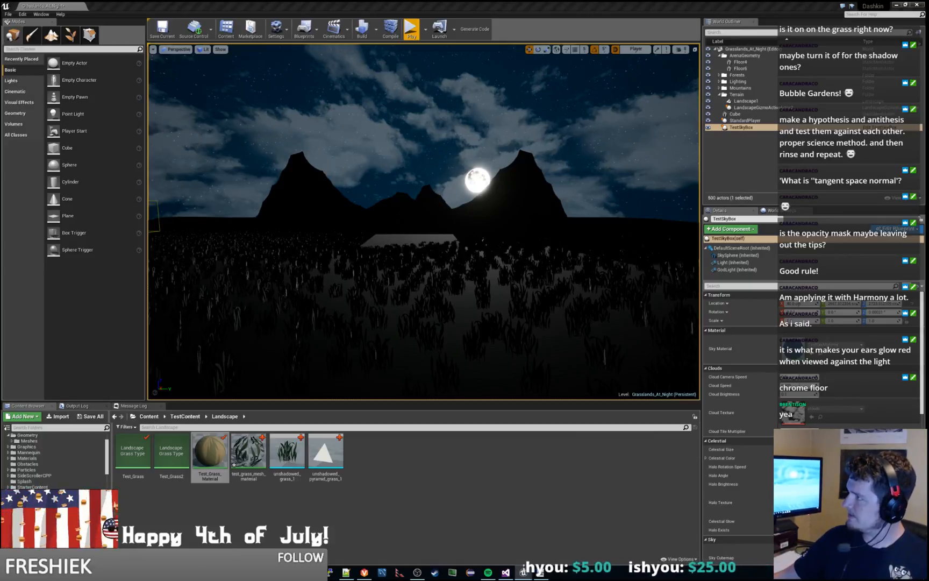
Step: Switch to the TestSkyBox blueprint and collapse its Sky, Clouds, Celestial, Material and Day Night Cycle variable categories
left_click_drag(928, 200, 488, 1)
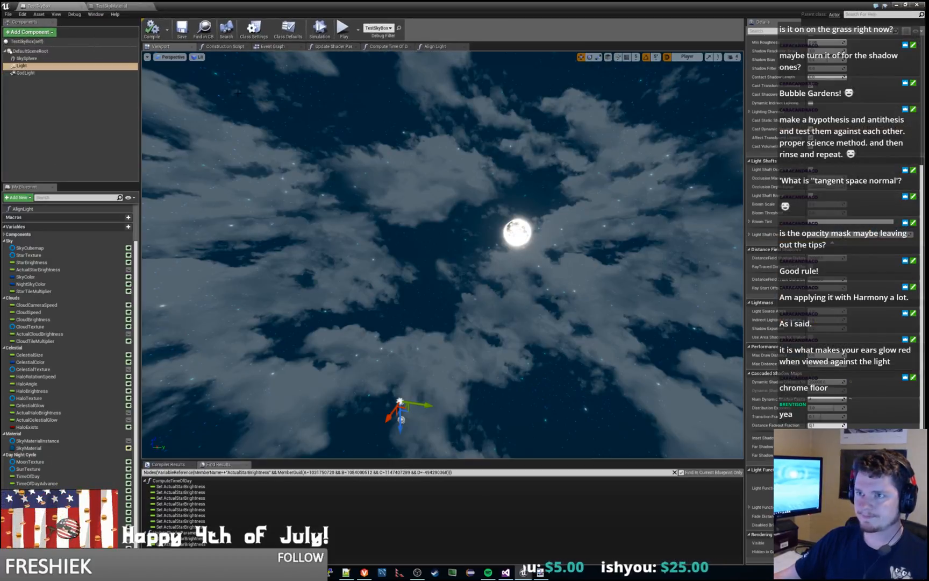
scroll(59, 257, "down", 1)
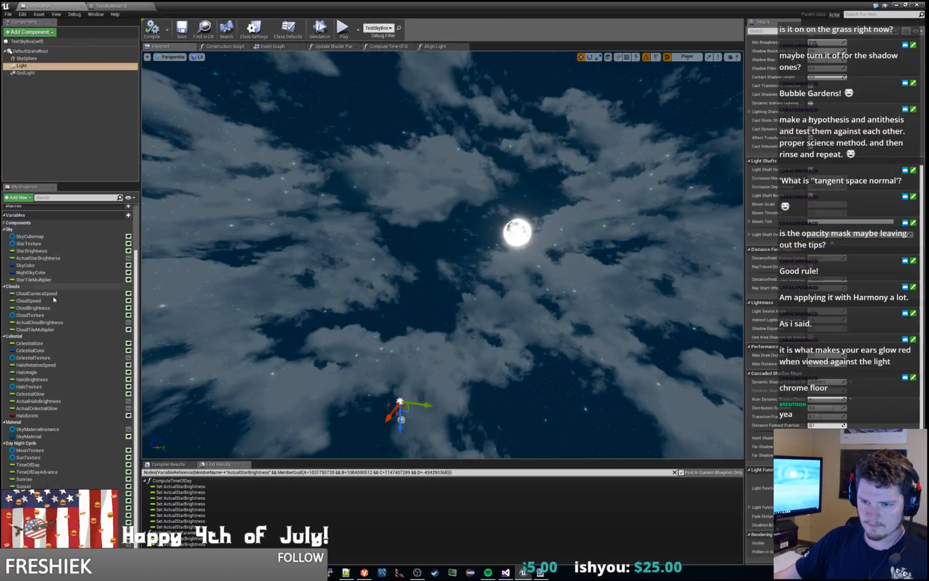
left_click(5, 443)
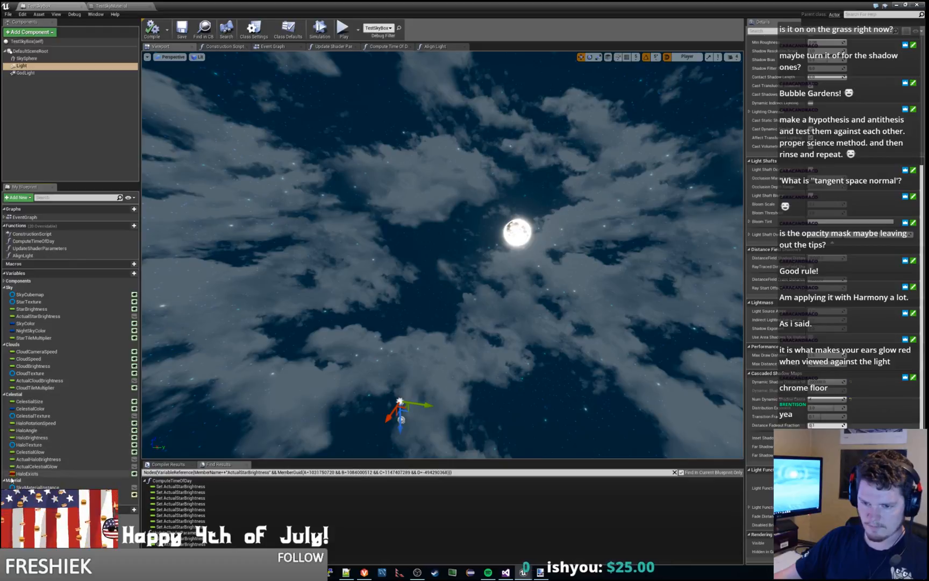
left_click(4, 288)
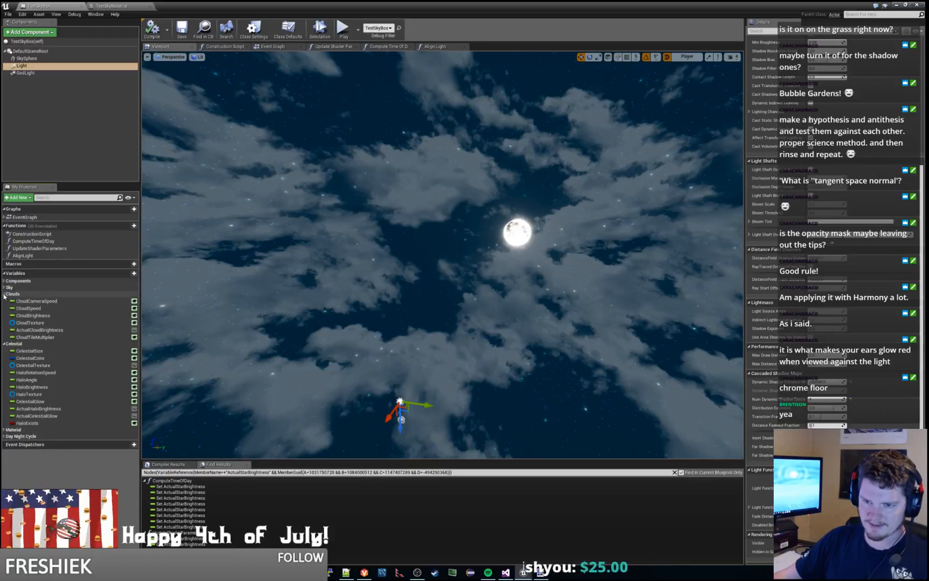
left_click(4, 294)
left_click(5, 302)
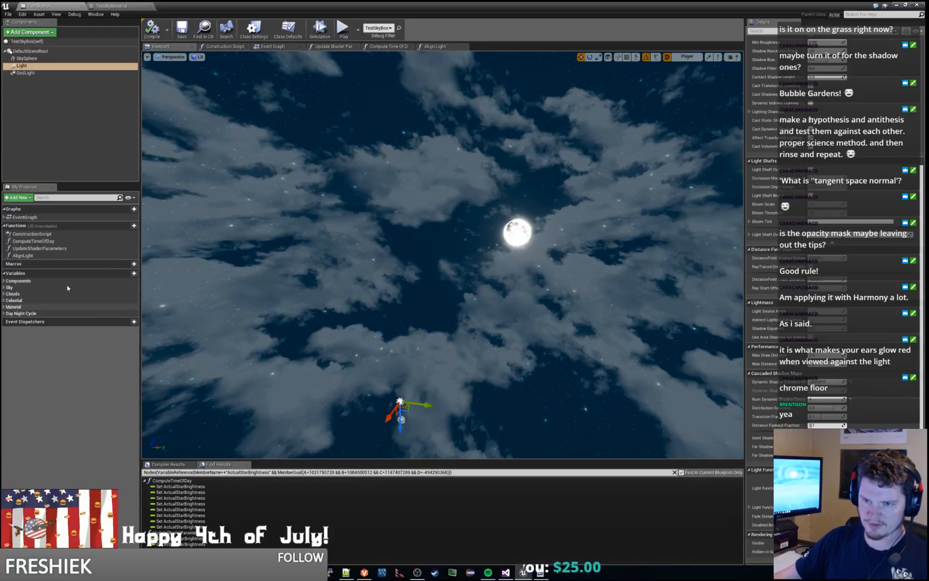
Step: Add a float variable named Moonlight in a new Lights category of TestSkyBox, and compile and save the blueprint
left_click(127, 273)
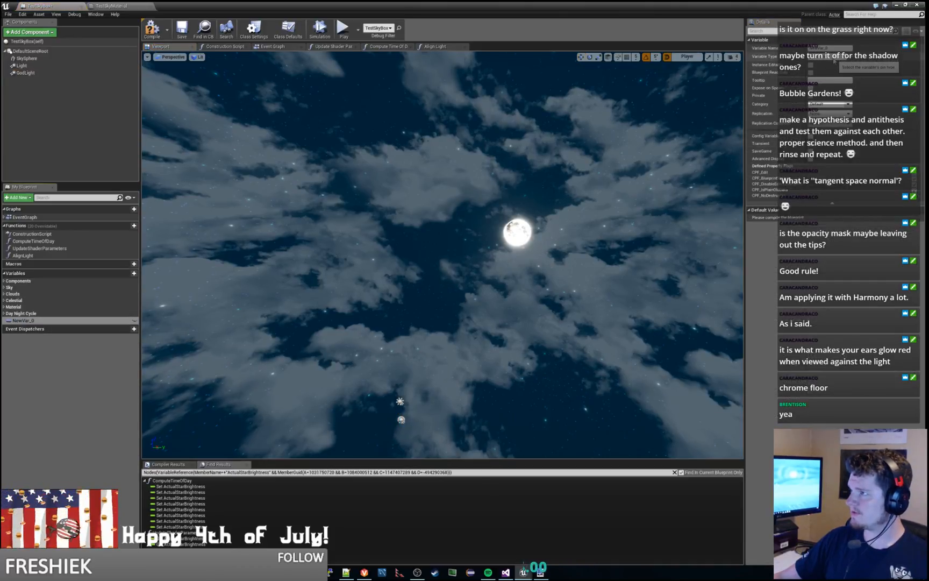
left_click(833, 58)
left_click(828, 95)
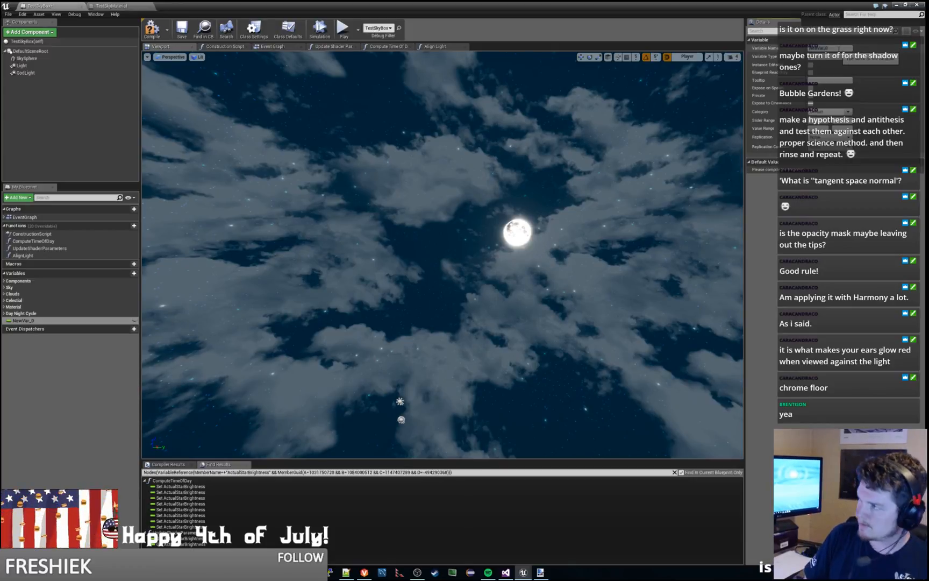
left_click(839, 49)
type("Moonlight")
key("Return")
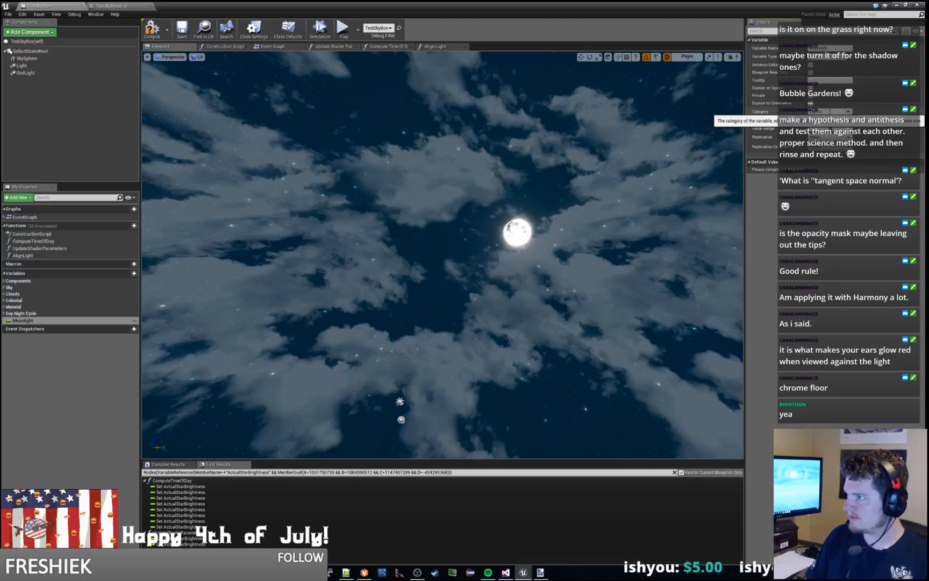
key("Return")
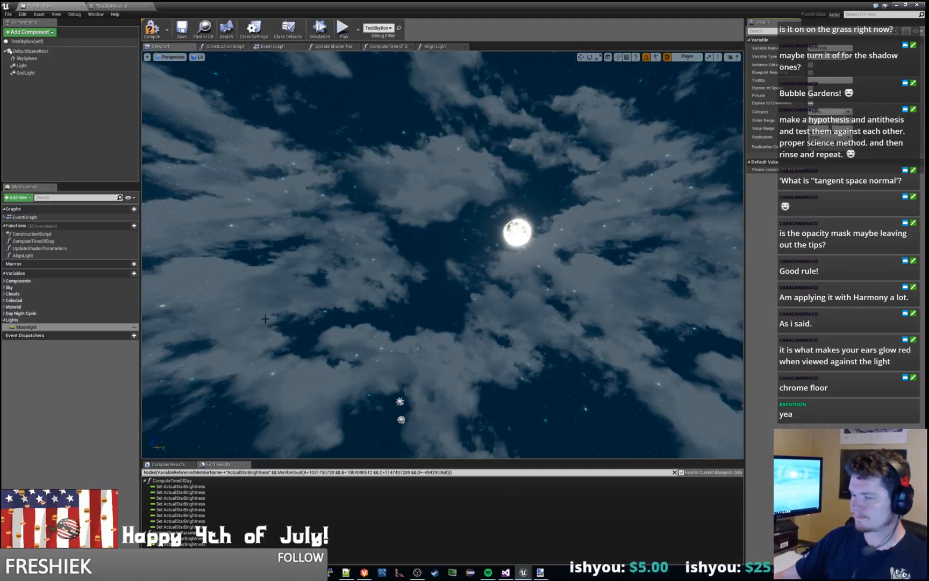
left_click(26, 325)
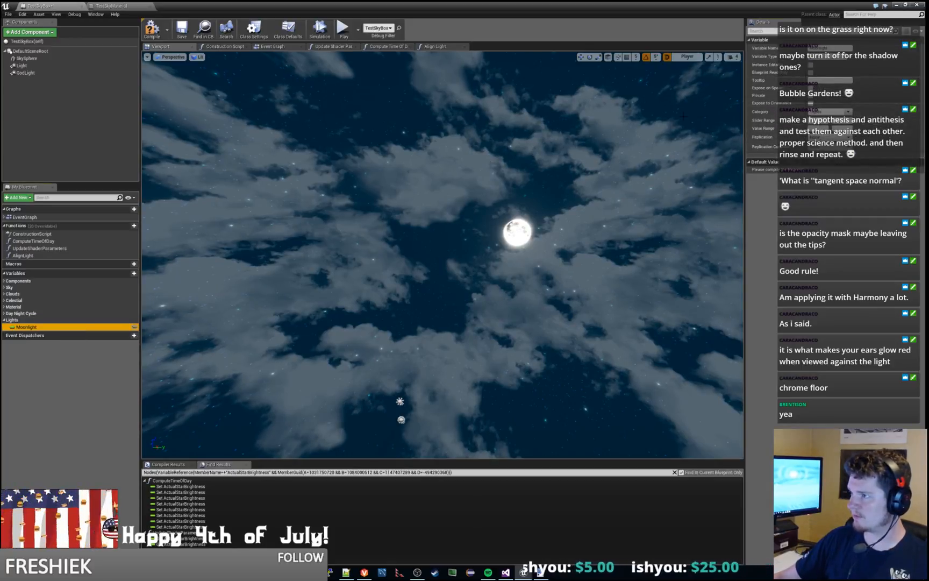
left_click(156, 29)
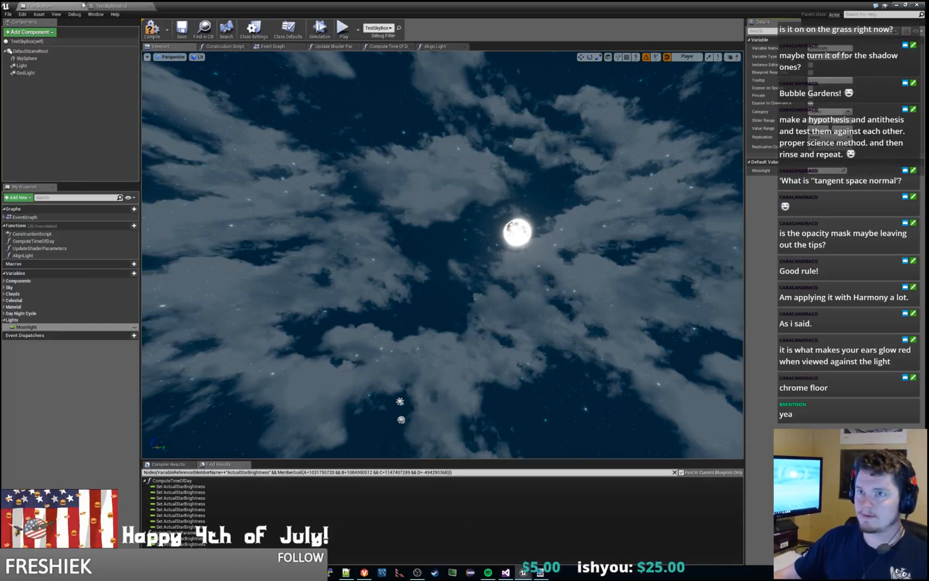
left_click(182, 28)
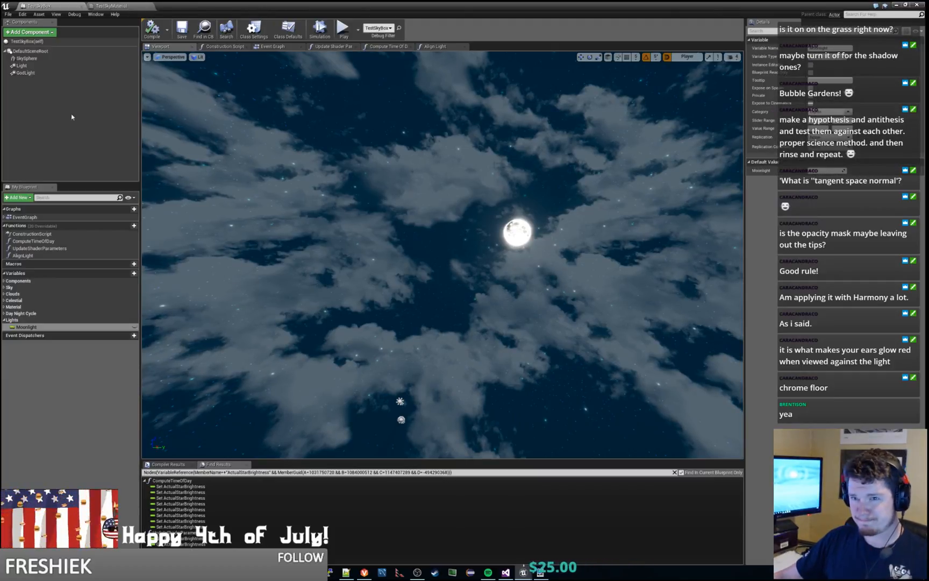
Step: Rename TestSkyBox's Light component to CelestialLight and compile the blueprint
left_click(22, 66)
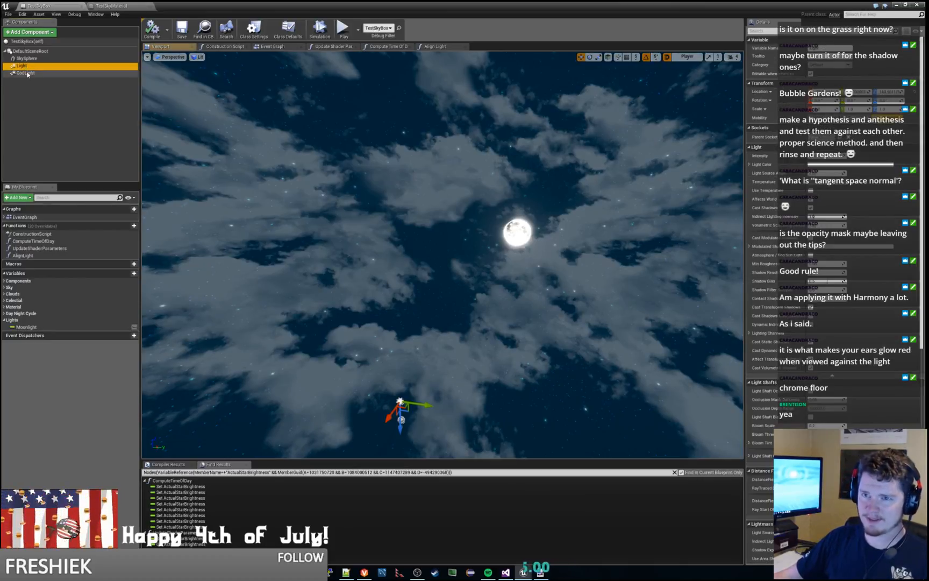
left_click(27, 74)
left_click(23, 67)
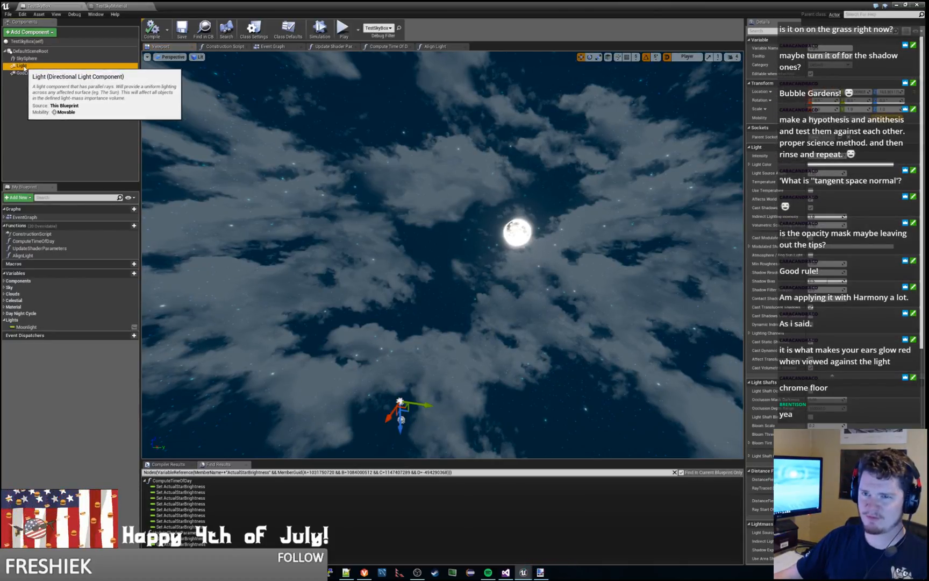
left_click(24, 67)
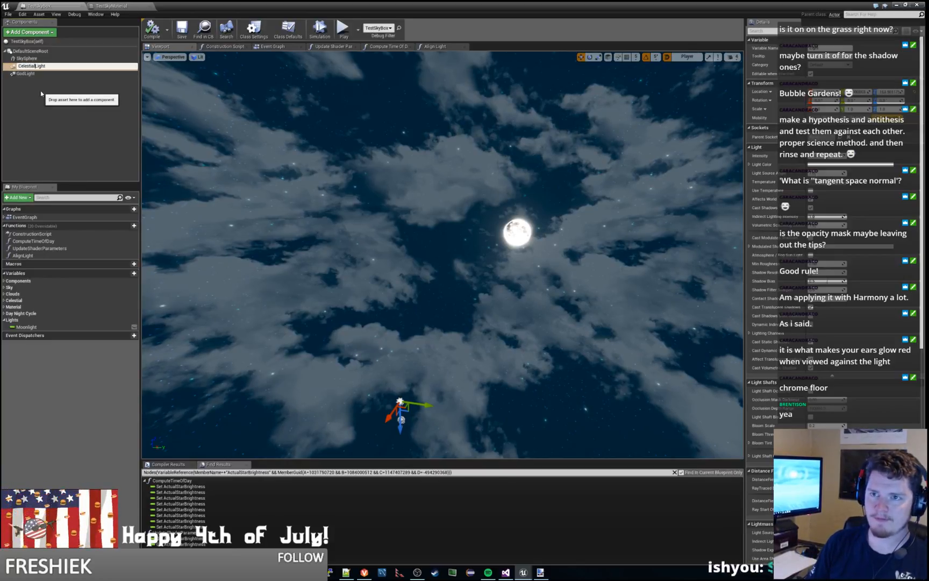
key("Return")
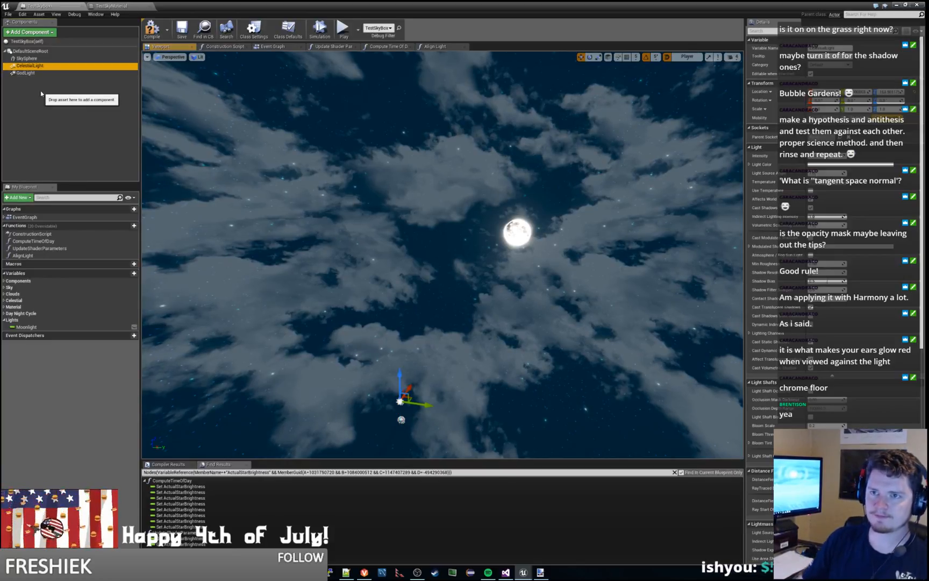
left_click(153, 32)
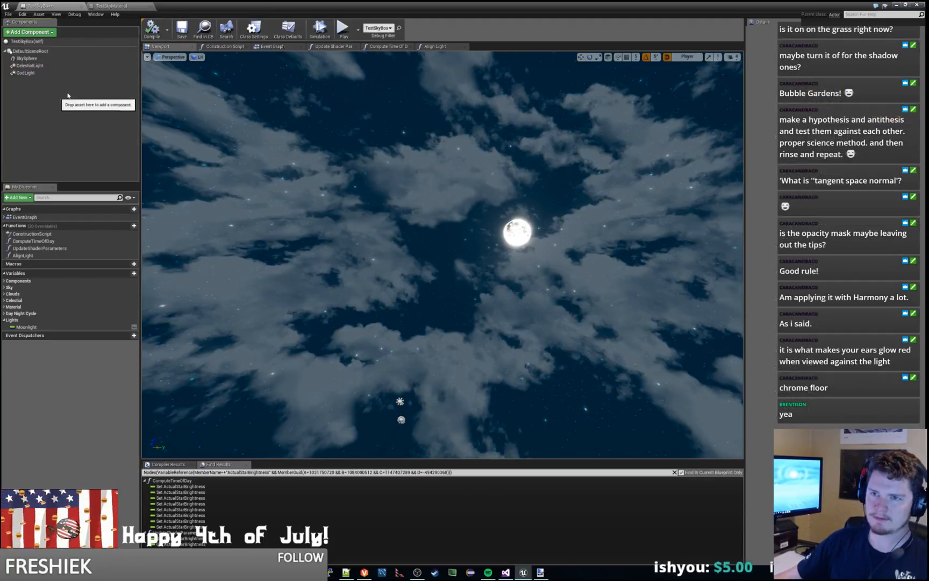
Step: Return to the level, select TestSkyBox's CelestialLight component, and look over the moonlit grassland
left_click_drag(312, 6, 928, 215)
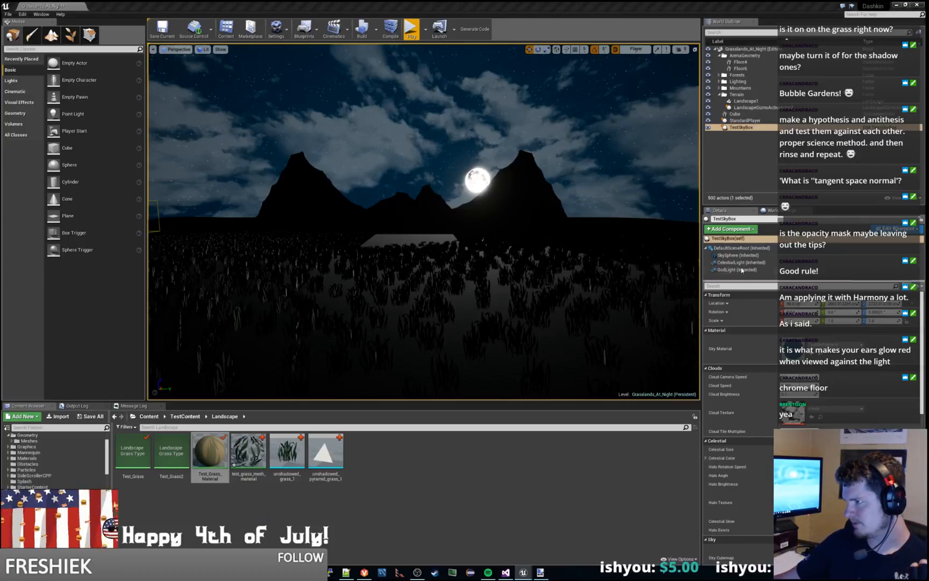
left_click(735, 262)
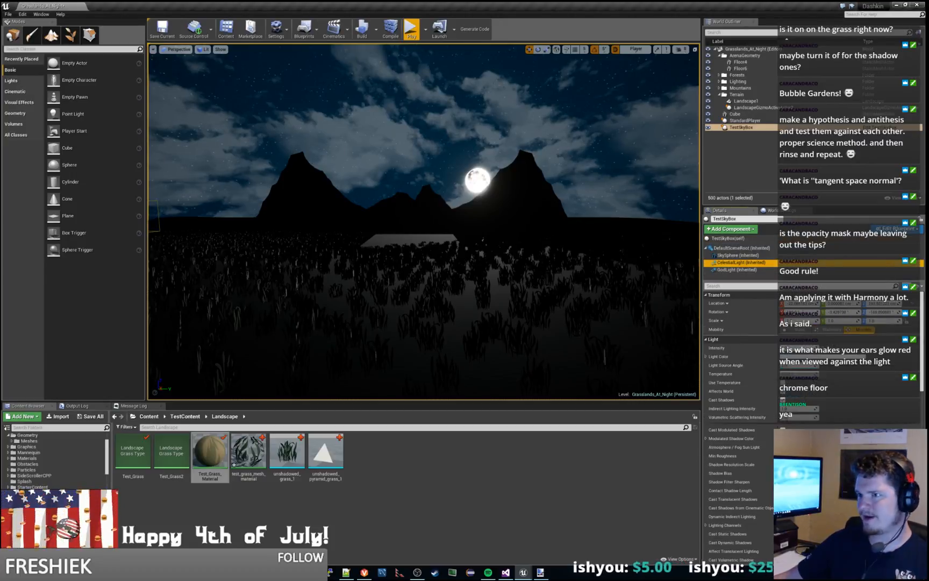
right_click_drag(565, 253, 469, 258)
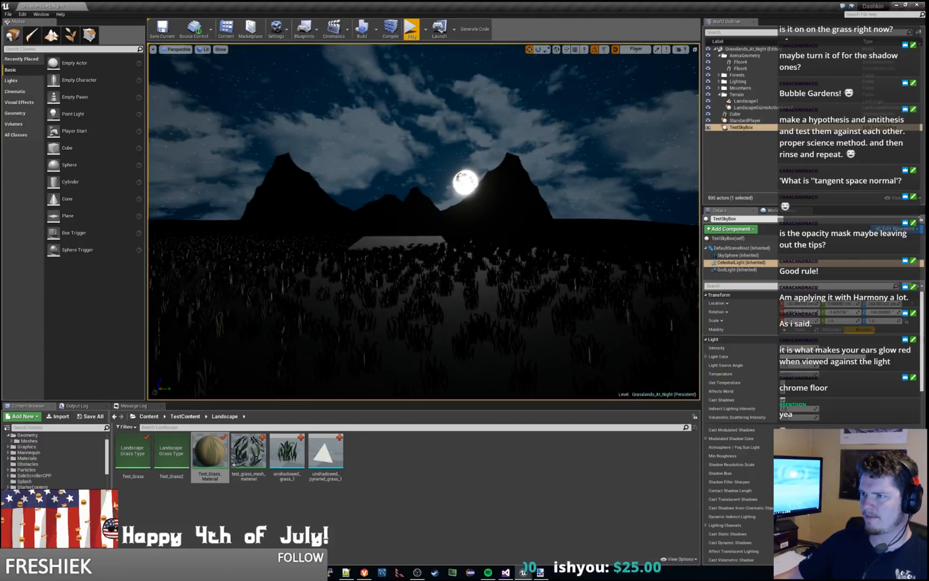
Step: Try adding a Sky Light from the placeable actors to TestSkyBox and remove it from the blueprint
left_click(78, 49)
type("light")
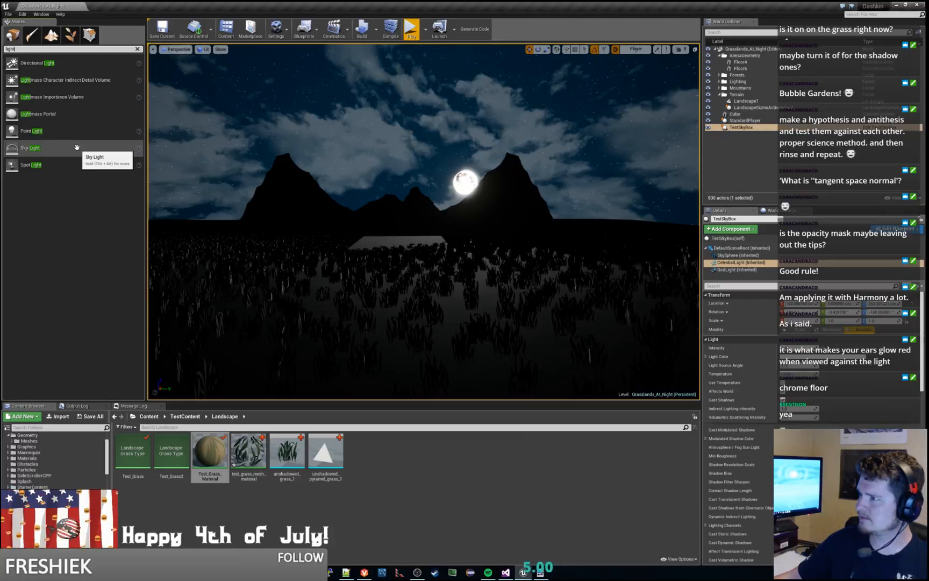
left_click_drag(26, 149, 655, 150)
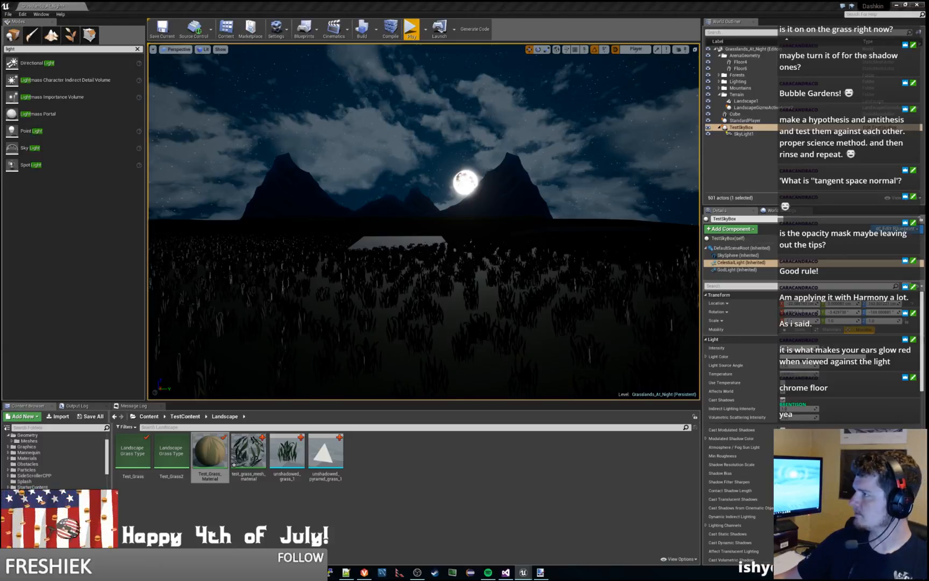
left_click_drag(928, 107, 291, 1)
left_click(76, 115)
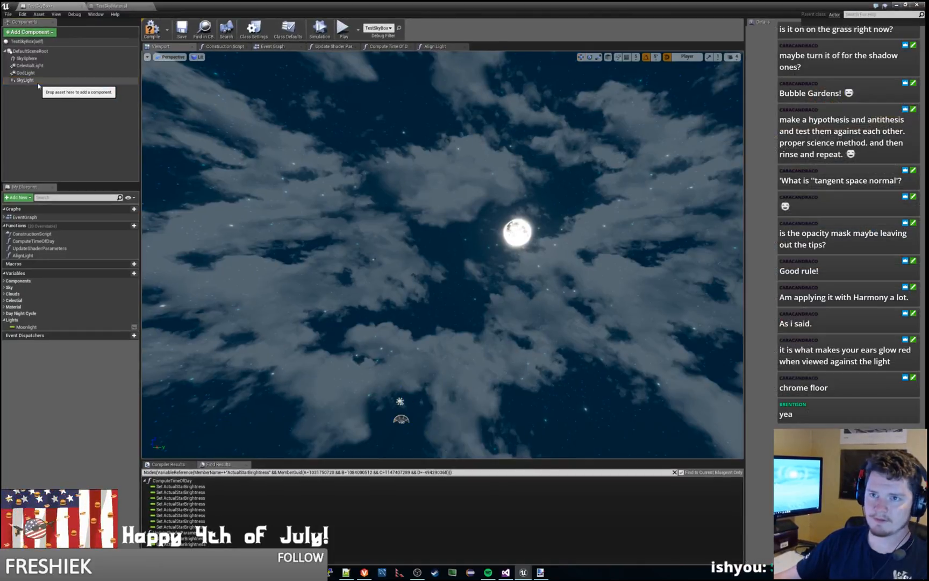
left_click(38, 80)
key("Delete")
Step: Add a Sky Light component to the TestSkyBox blueprint and select it to review its settings
left_click(56, 32)
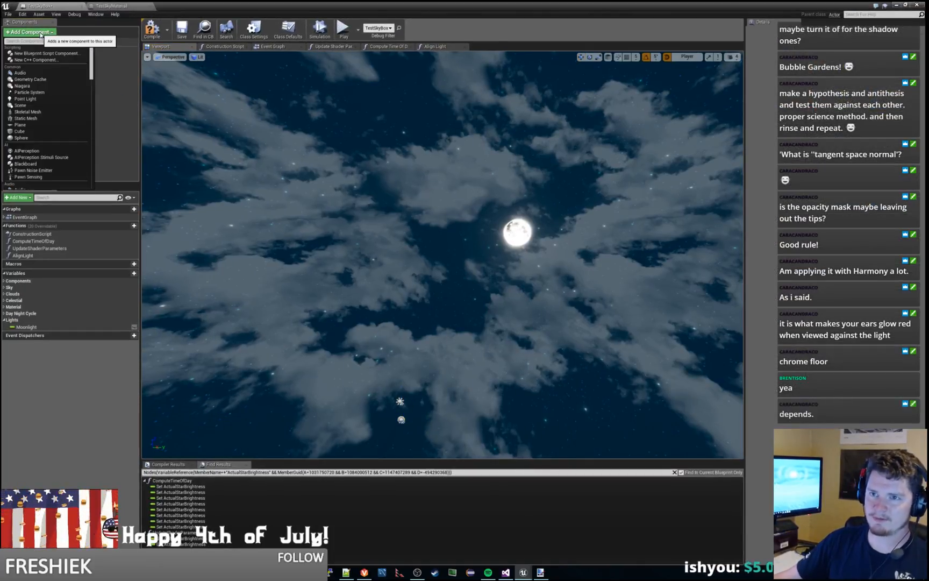
type("sky")
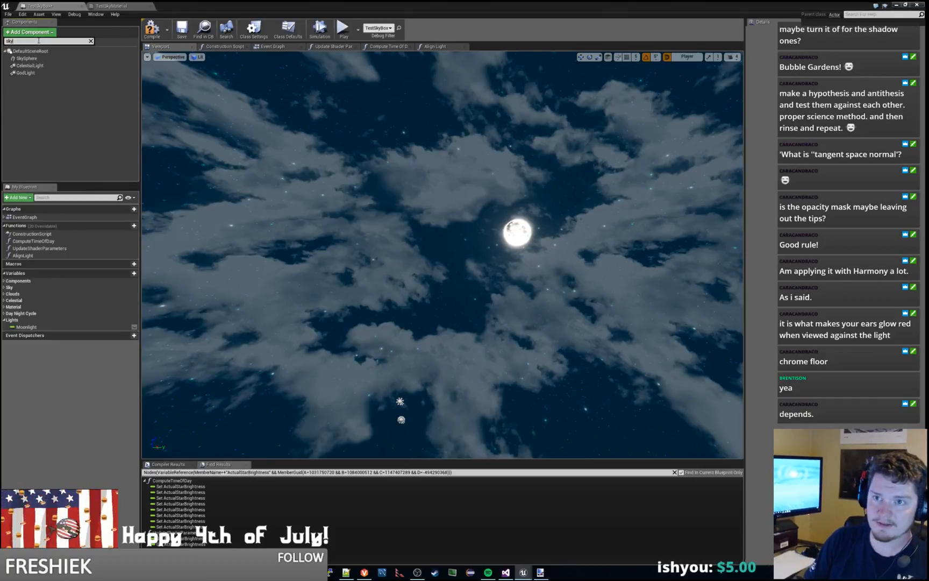
type("light")
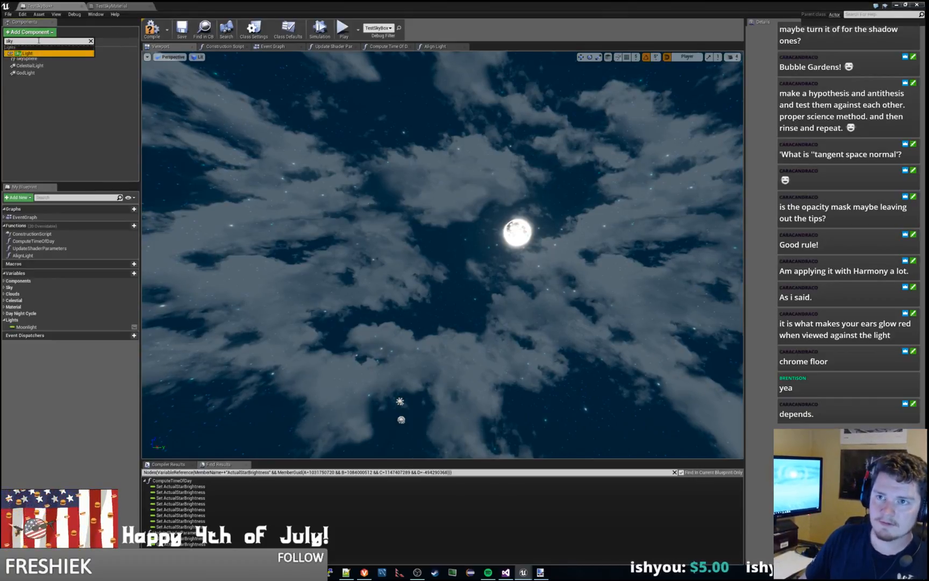
key("Return")
left_click(54, 118)
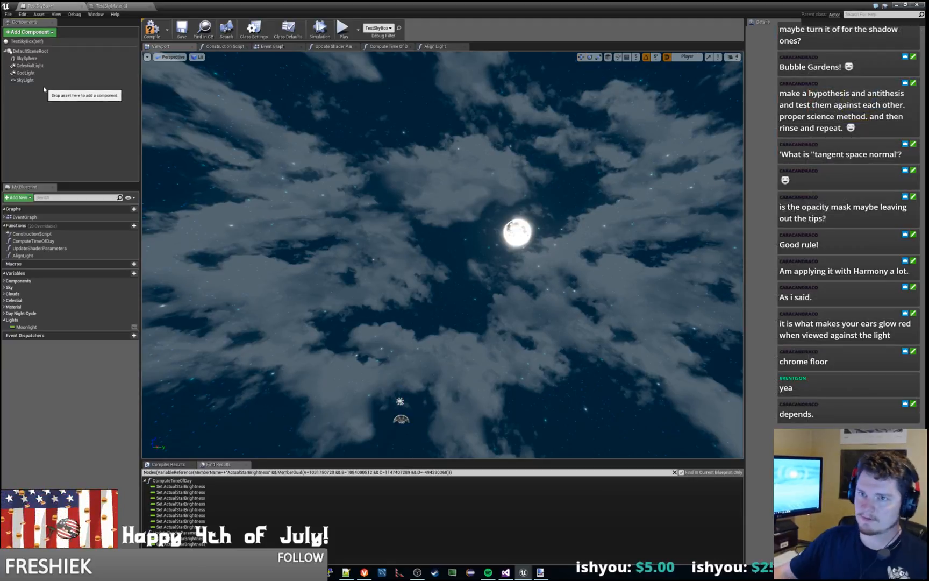
left_click(30, 80)
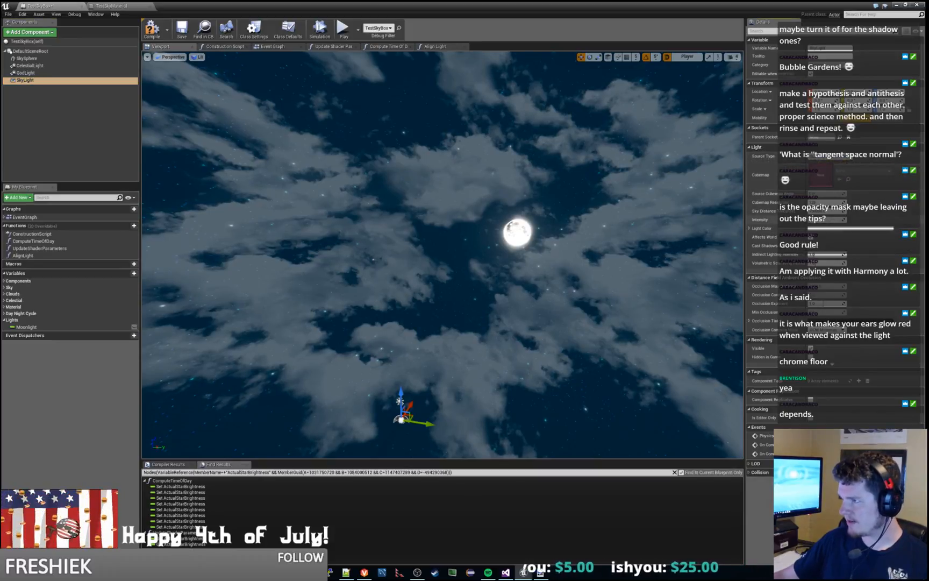
right_click_drag(340, 171, 489, 247)
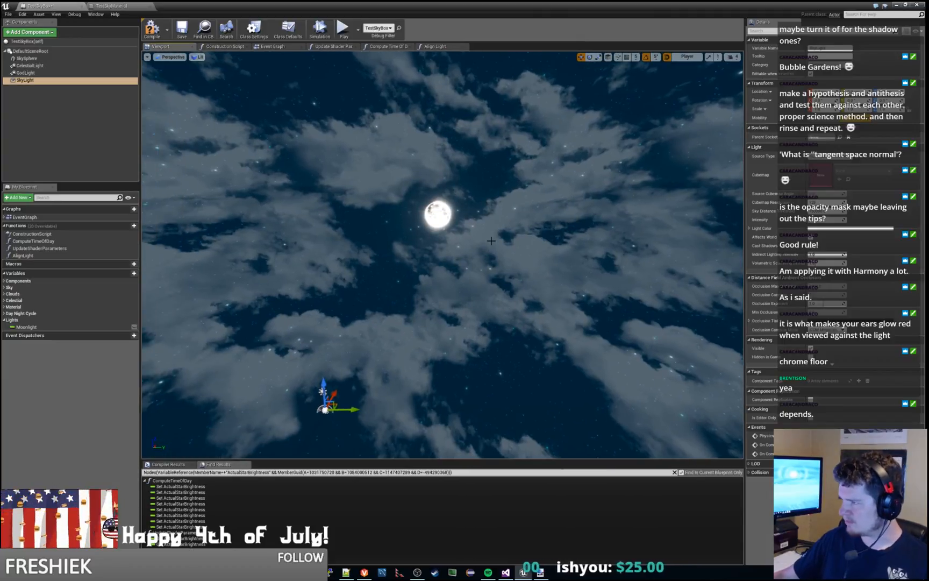
Step: Go back to the level, view the grassland from farther away, and select the new SkyLight component of TestSkyBox
left_click(897, 4)
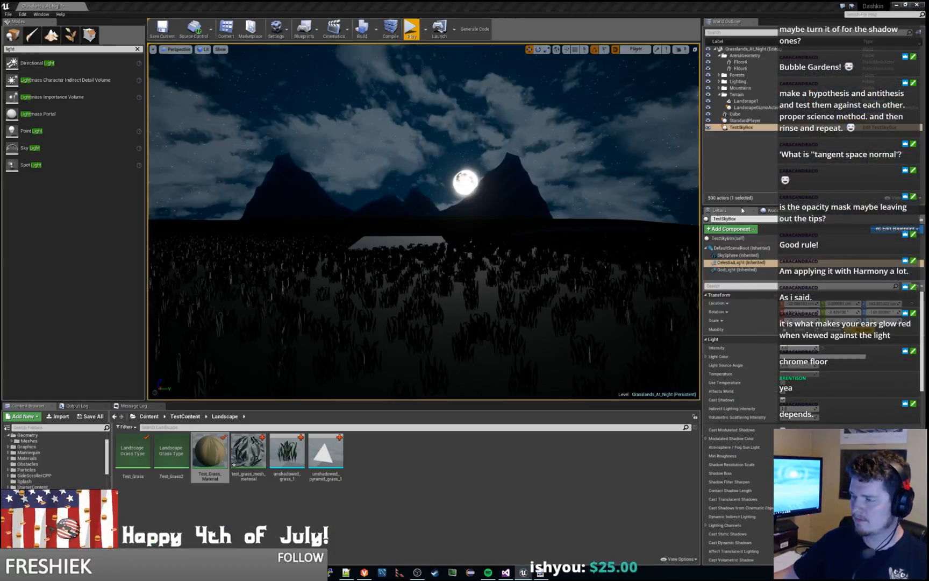
key("s")
right_click_drag(424, 222, 437, 260)
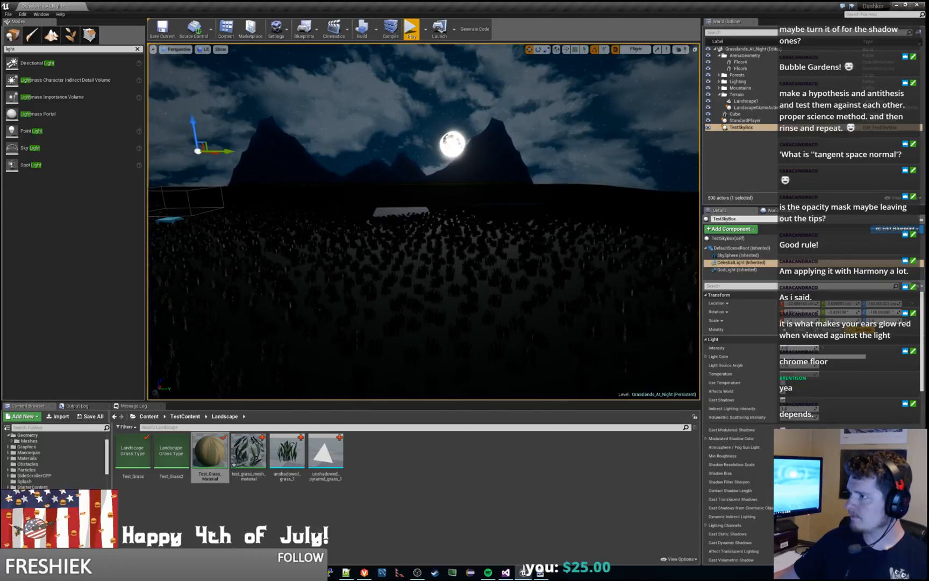
left_click(748, 121)
left_click(747, 127)
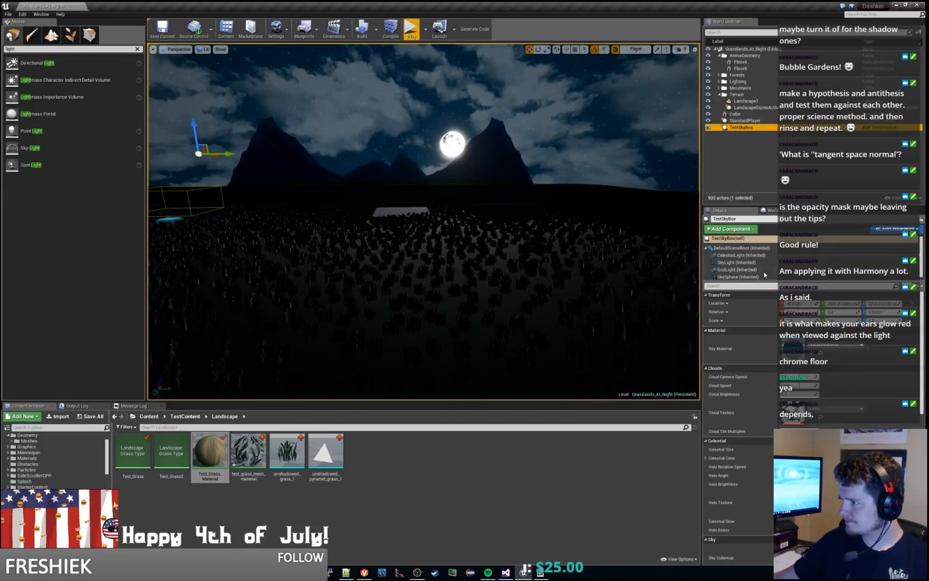
left_click(737, 263)
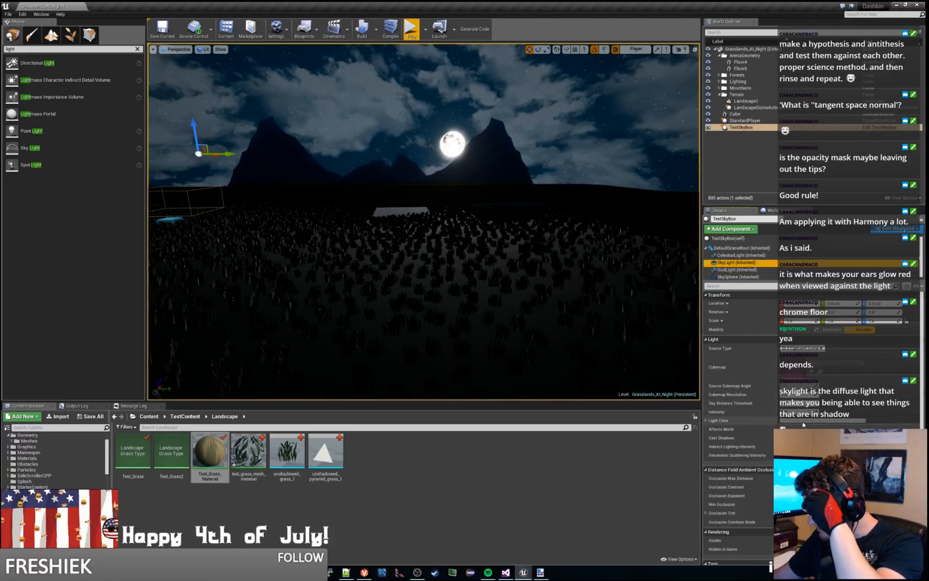
Step: Toggle Affects World on TestSkyBox's SkyLight to compare the scene with and without it, leaving the option off
left_click(783, 429)
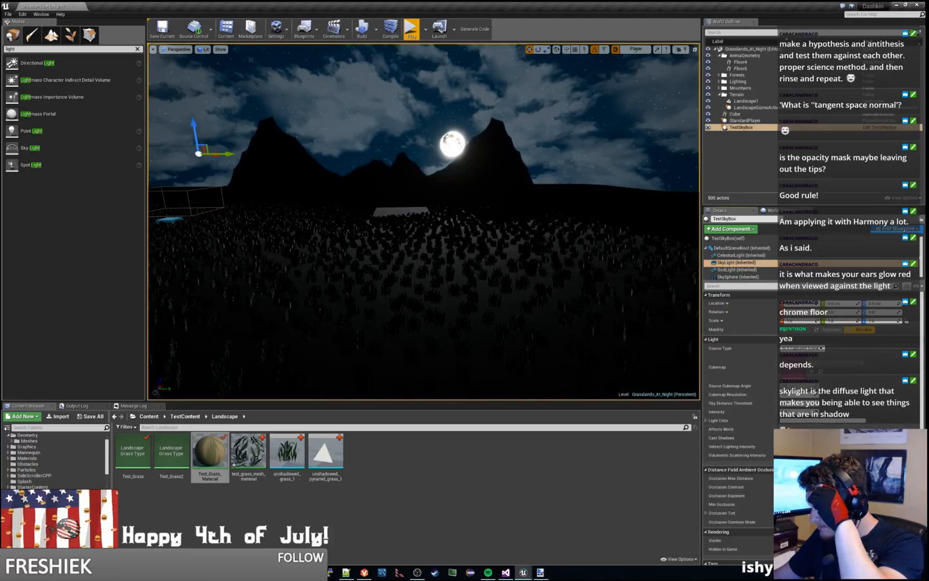
left_click(783, 430)
left_click(783, 429)
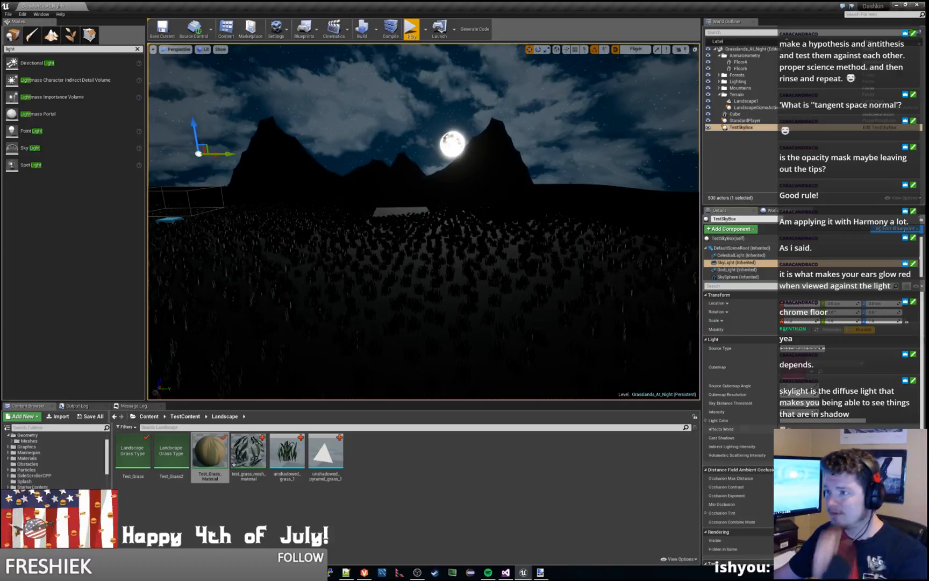
Step: Toggle Affects World on TestSkyBox's SkyLight again and delete the Floor6 platform from the level
left_click(783, 429)
right_click_drag(444, 201, 286, 158)
key("d")
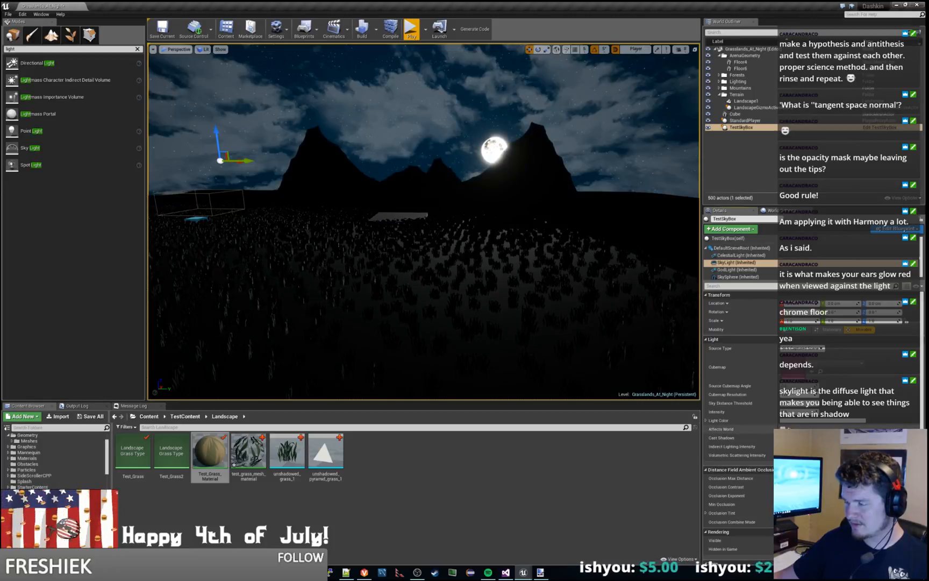
left_click(518, 212)
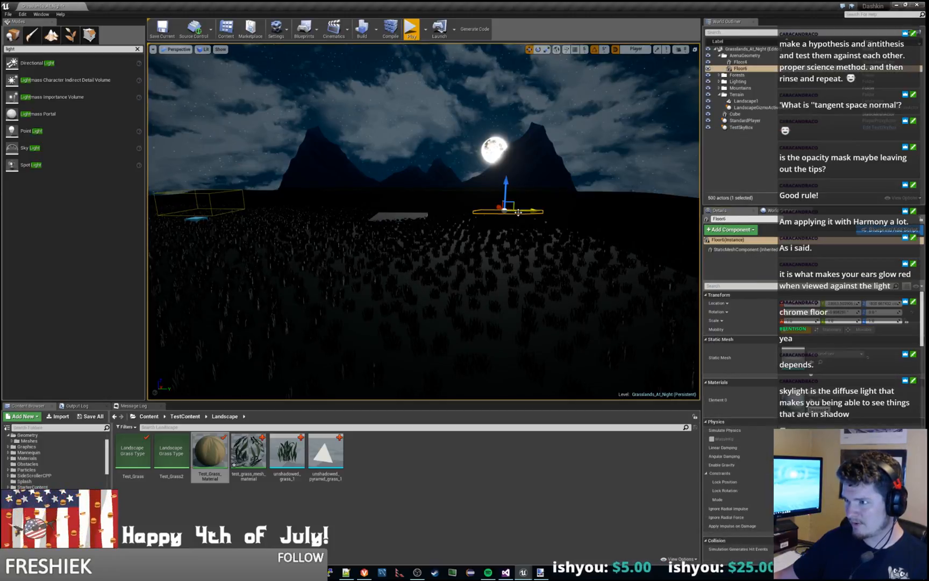
key("Delete")
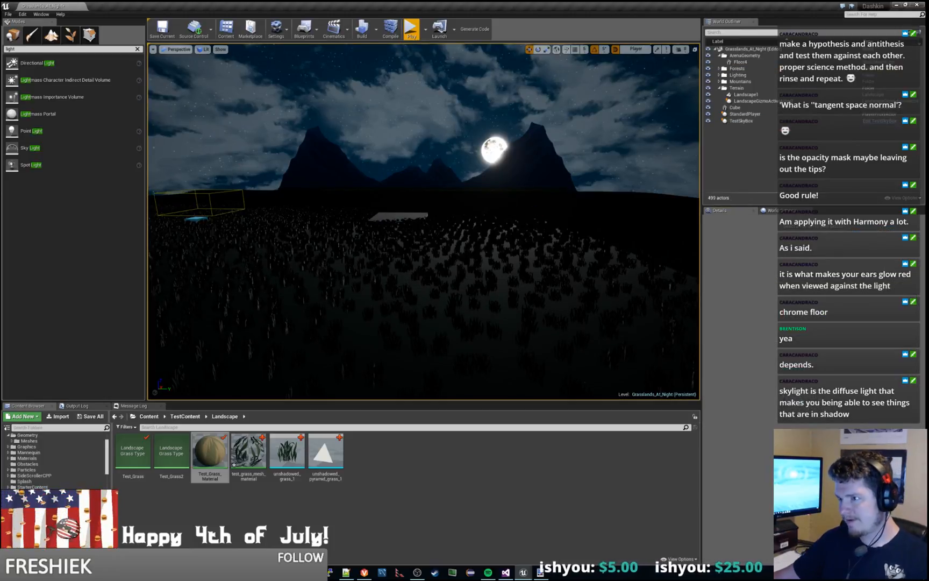
Step: Review the light settings of TestSkyBox's SkyLight component and raise its Intensity to brighten the mountains
left_click(732, 121)
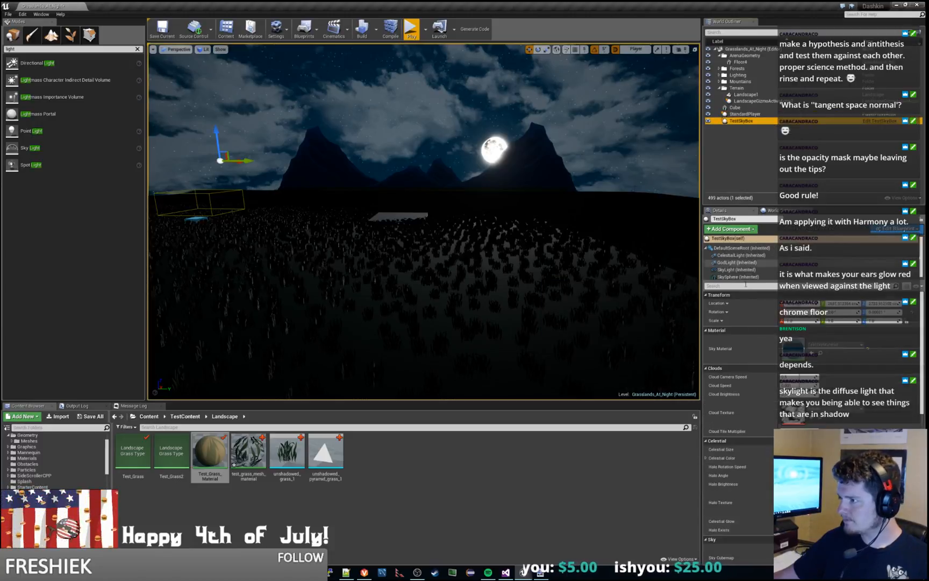
left_click(737, 270)
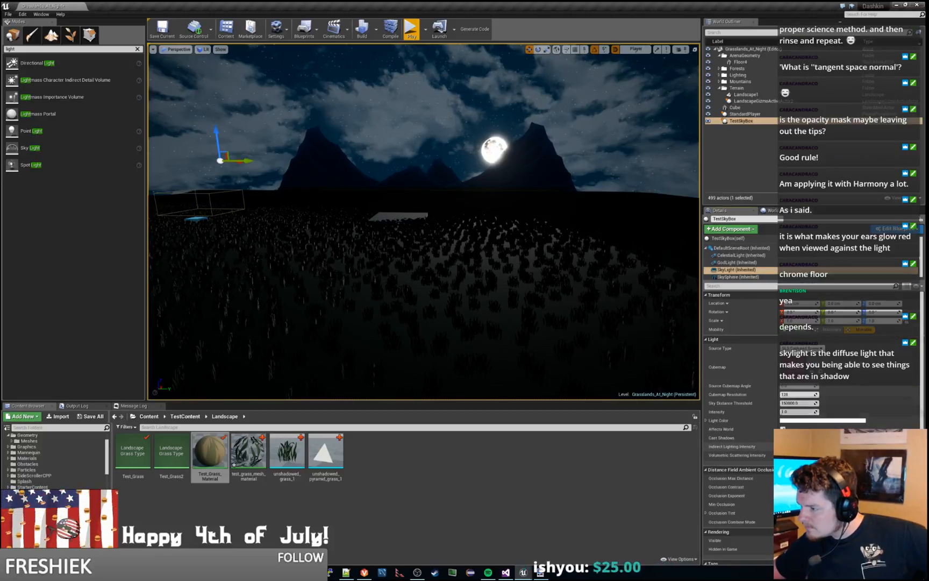
left_click(813, 463)
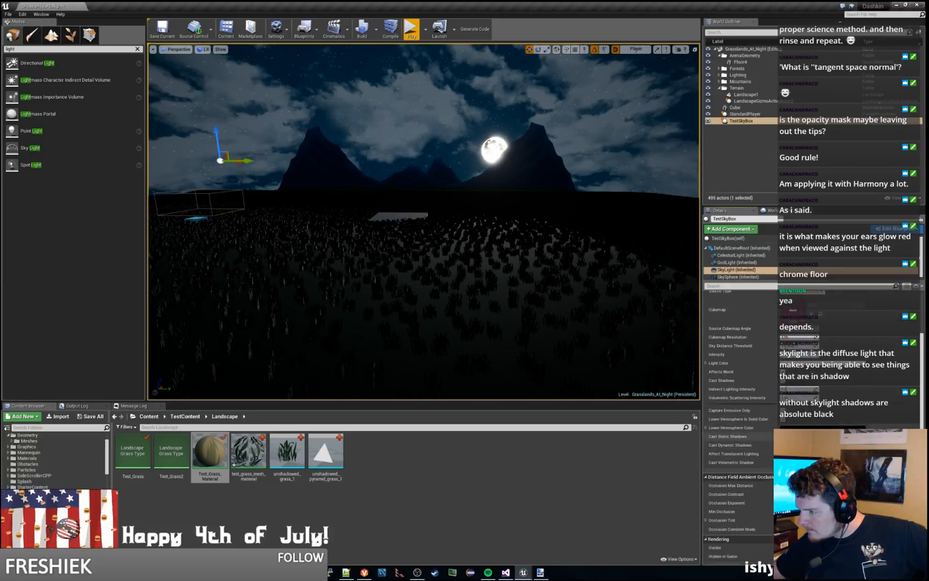
scroll(740, 484, "down", 4)
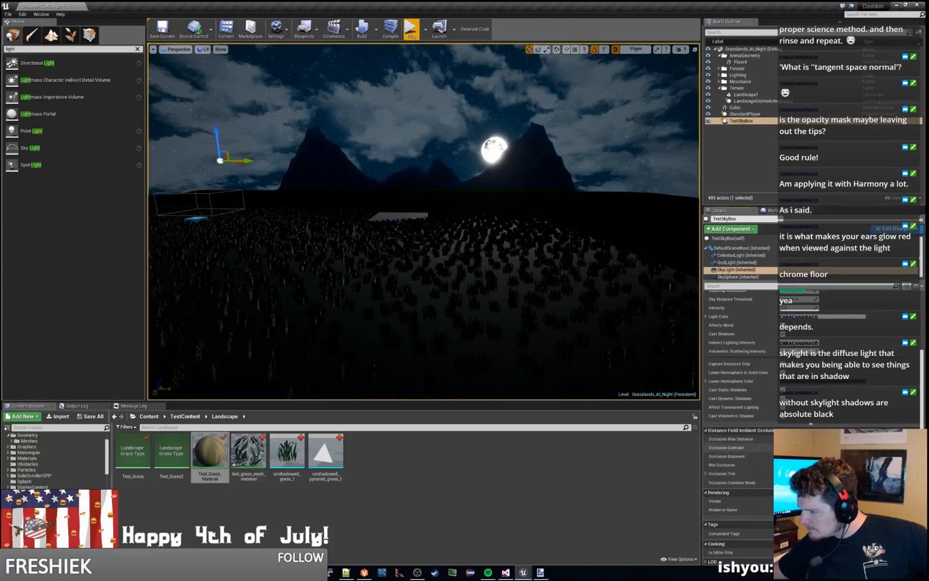
scroll(736, 447, "down", 1)
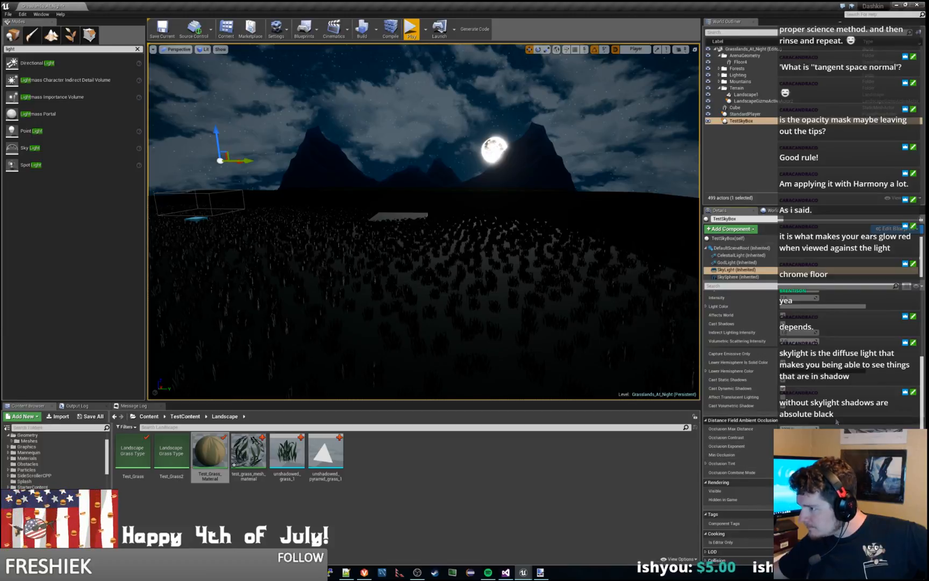
scroll(836, 422, "up", 3)
scroll(836, 423, "up", 1)
scroll(836, 423, "up", 1)
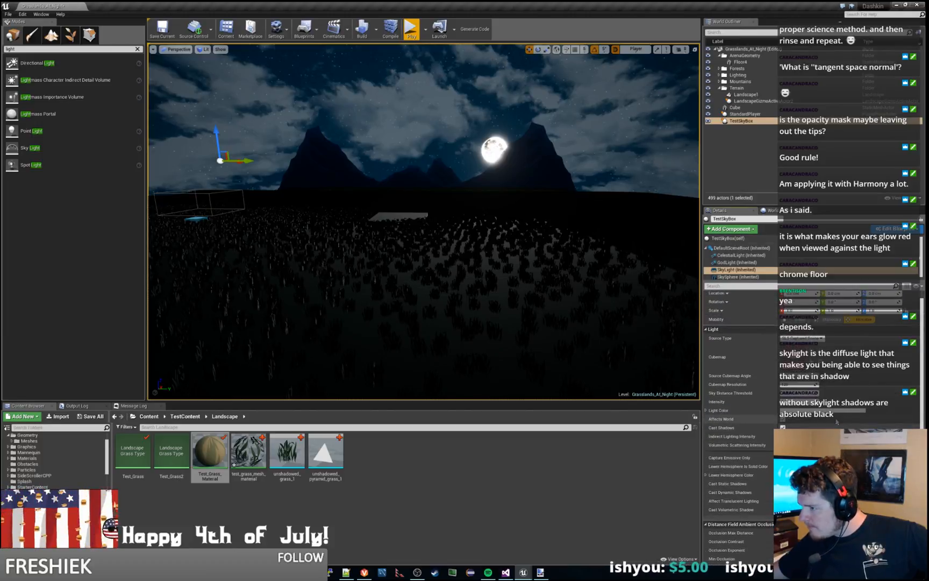
scroll(836, 422, "up", 1)
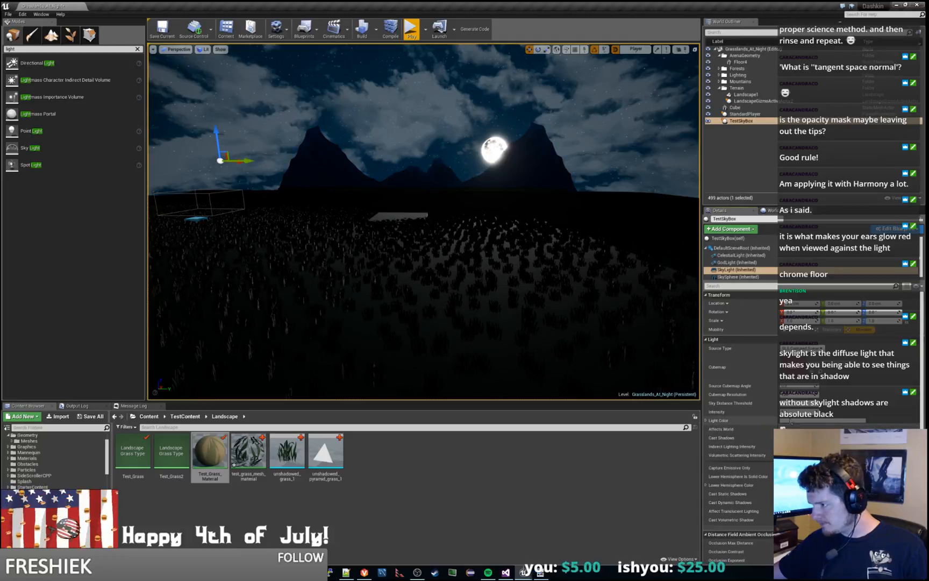
left_click_drag(795, 412, 814, 411)
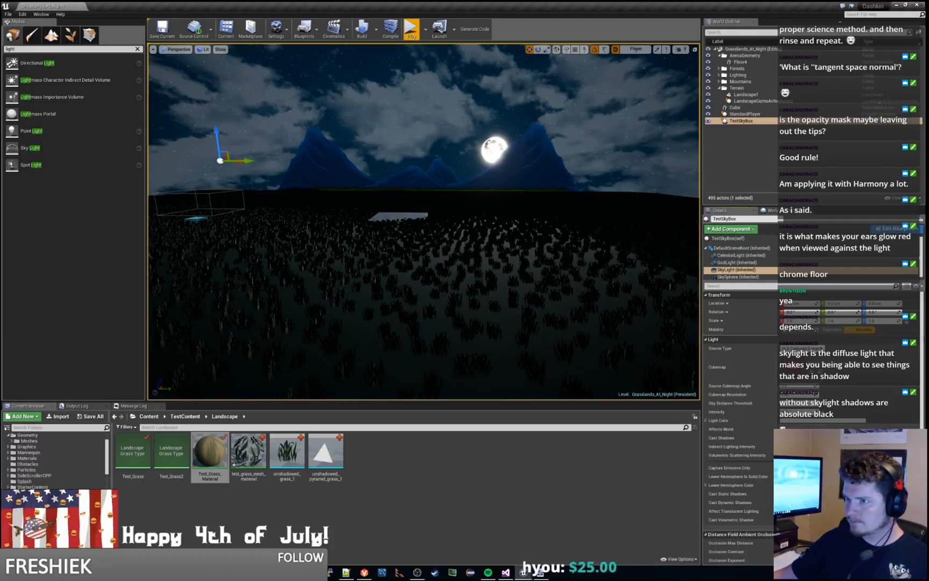
Step: Play-test the level, moving the character through the grass to check the sky lighting, and end the play session
right_click_drag(387, 235, 237, 241)
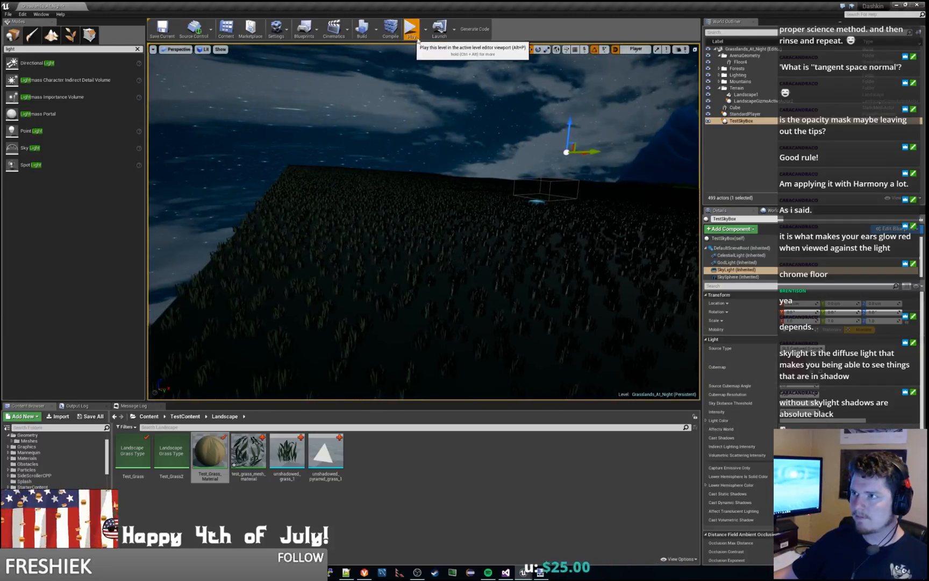
key("alt+p")
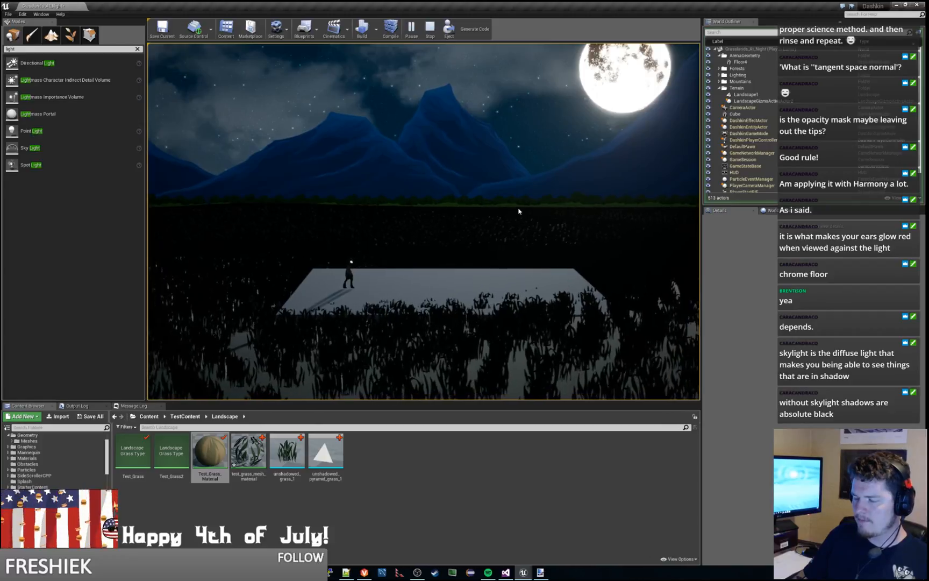
key("a")
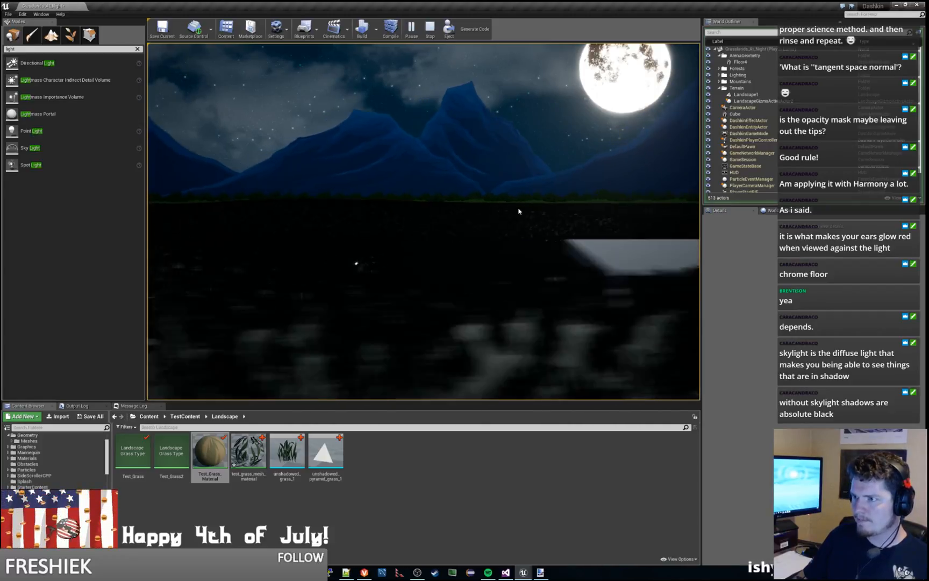
key("d")
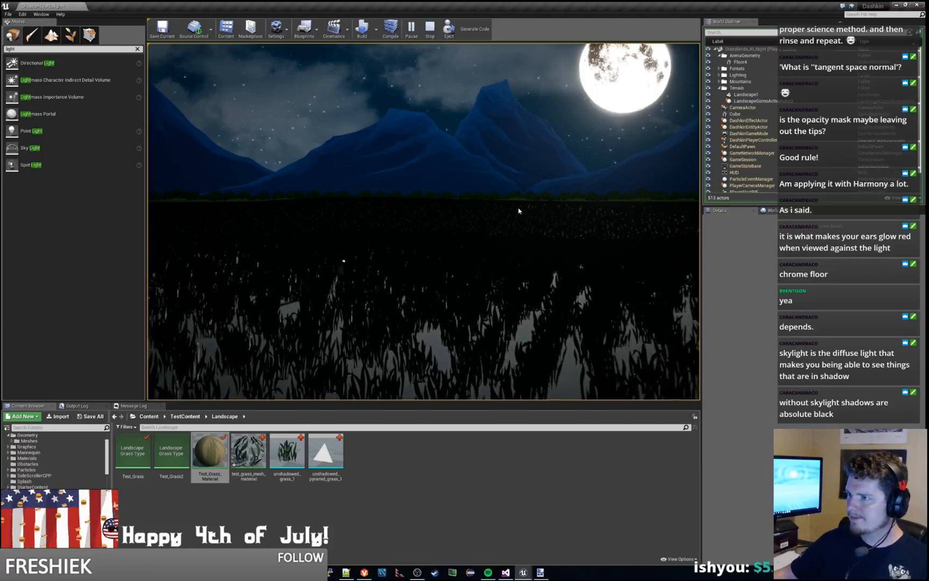
key("Escape")
Step: View the grassland from high above and select two mountain sprites and a forest sprite to check how they are lit
key("s")
right_click_drag(424, 221, 377, 205)
key("w")
key("d")
key("s")
key("s")
key("s")
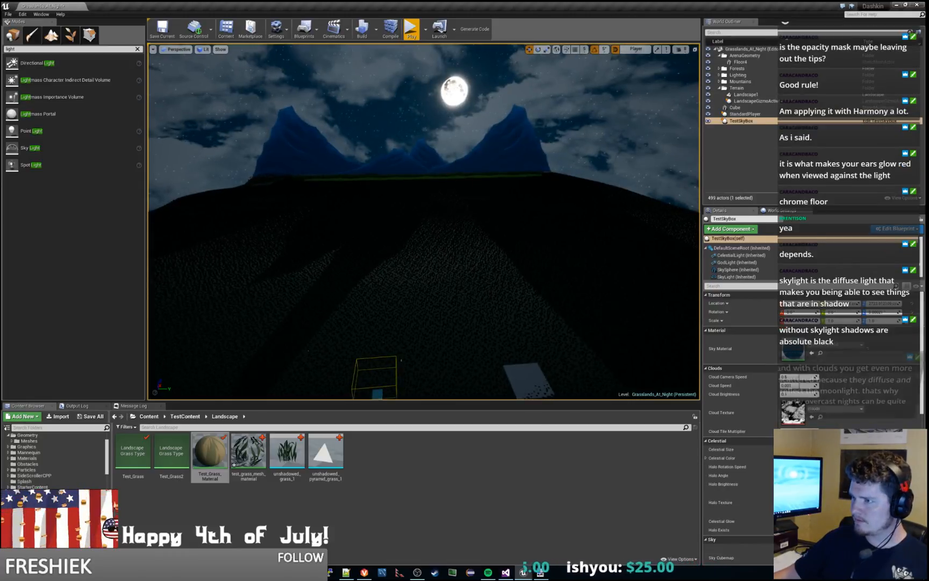
left_click(484, 157)
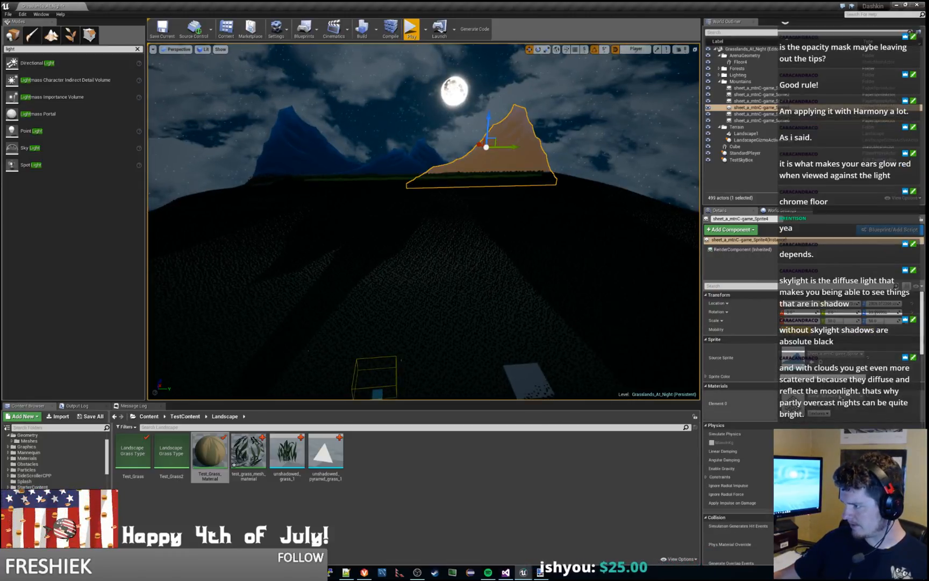
left_click(412, 160)
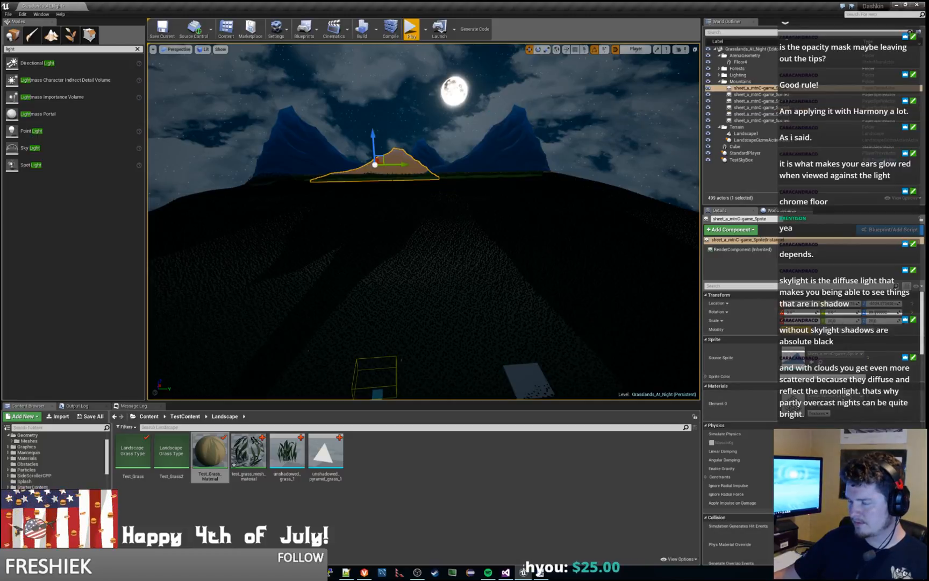
left_click(397, 177)
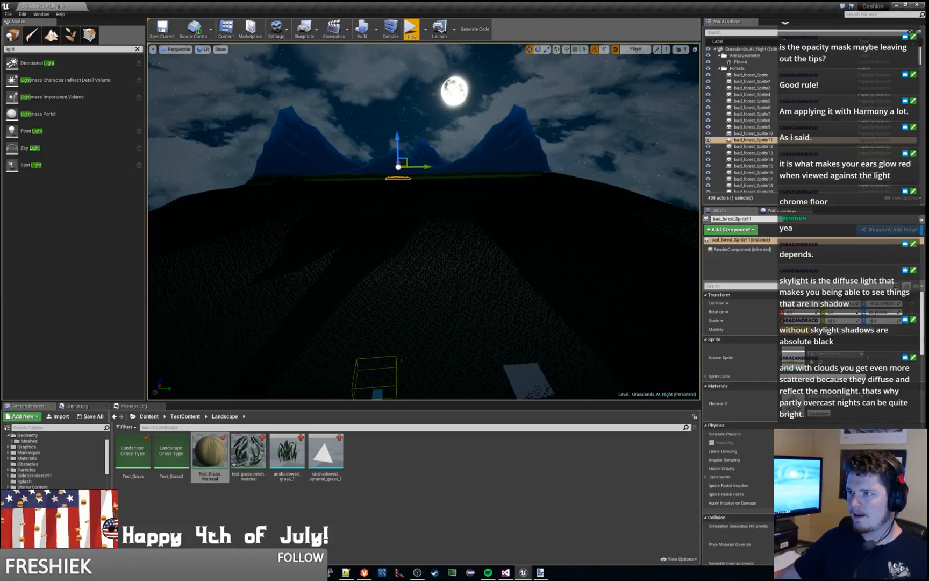
Step: Examine the sky, mountains and grass around the white platform from several angles under the current sky lighting
right_click_drag(424, 222, 185, 209)
key("w")
key("w")
key("a")
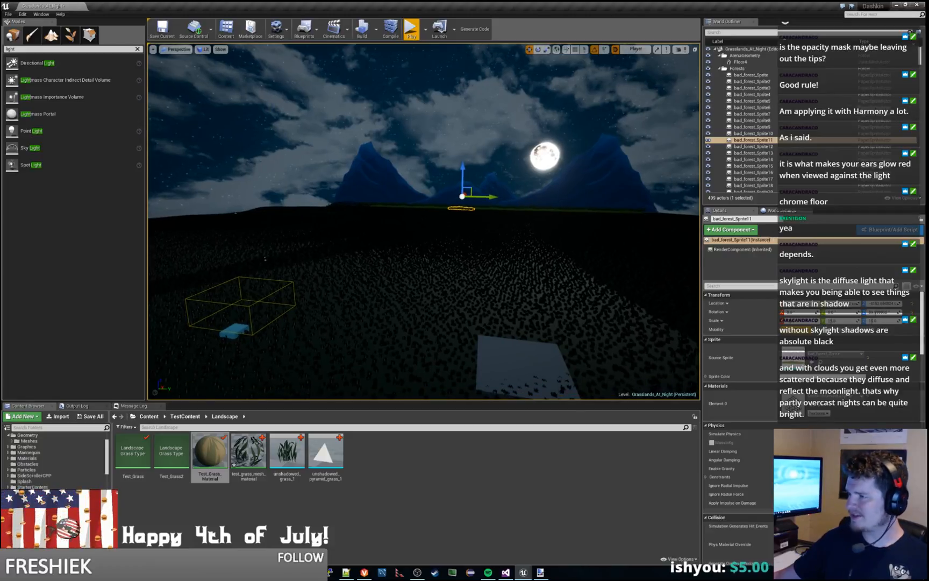
left_click(736, 68)
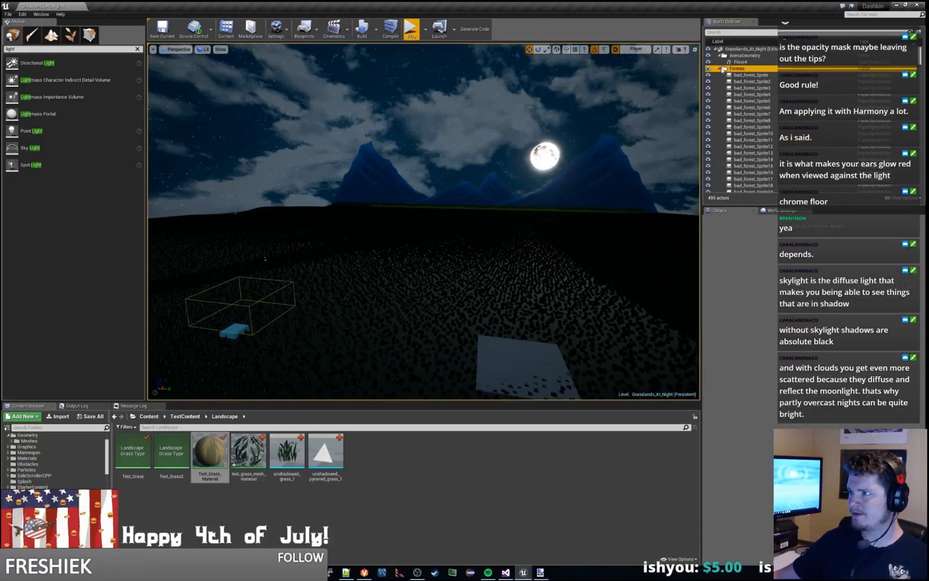
right_click_drag(359, 128, 188, 60)
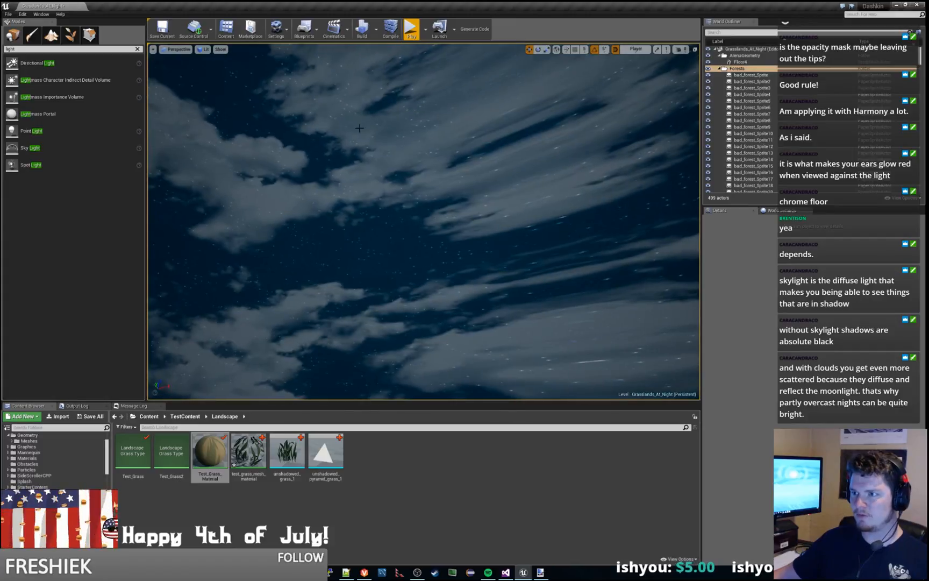
right_click_drag(356, 203, 466, 214)
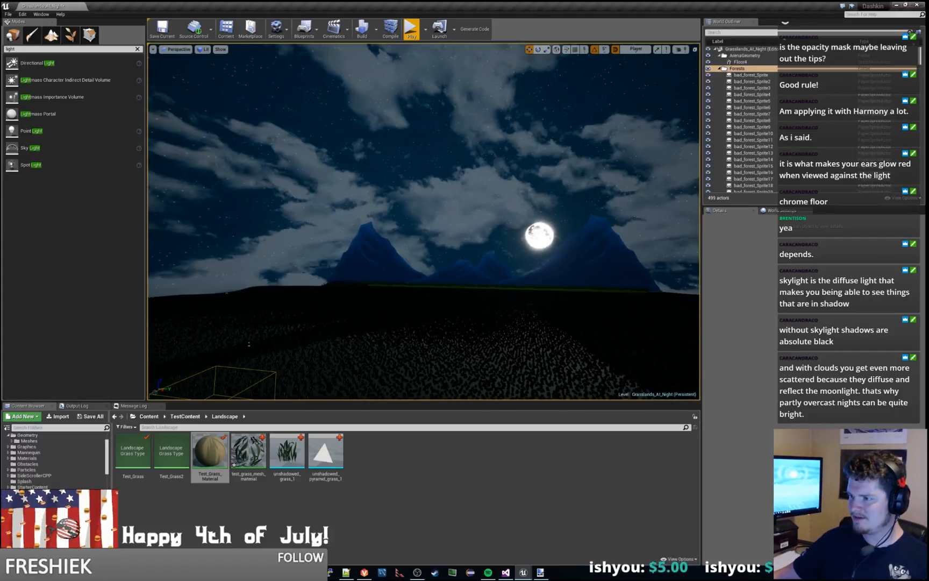
right_click_drag(249, 343, 215, 291)
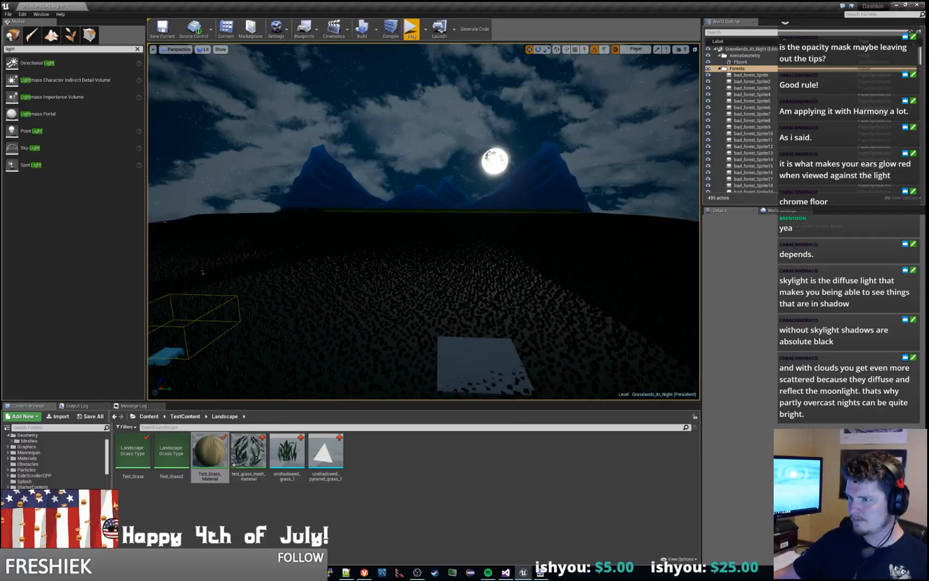
right_click_drag(376, 242, 400, 271)
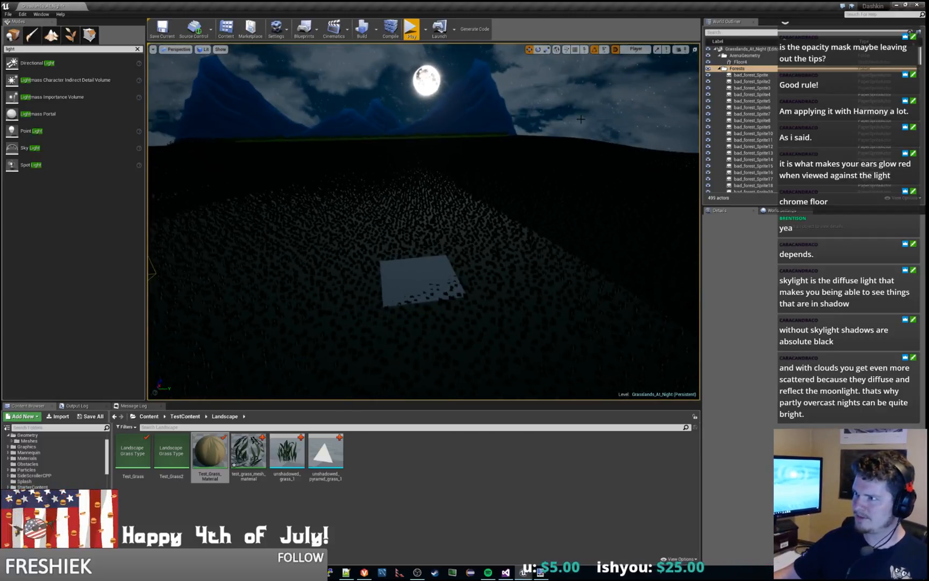
right_click_drag(499, 312, 525, 268)
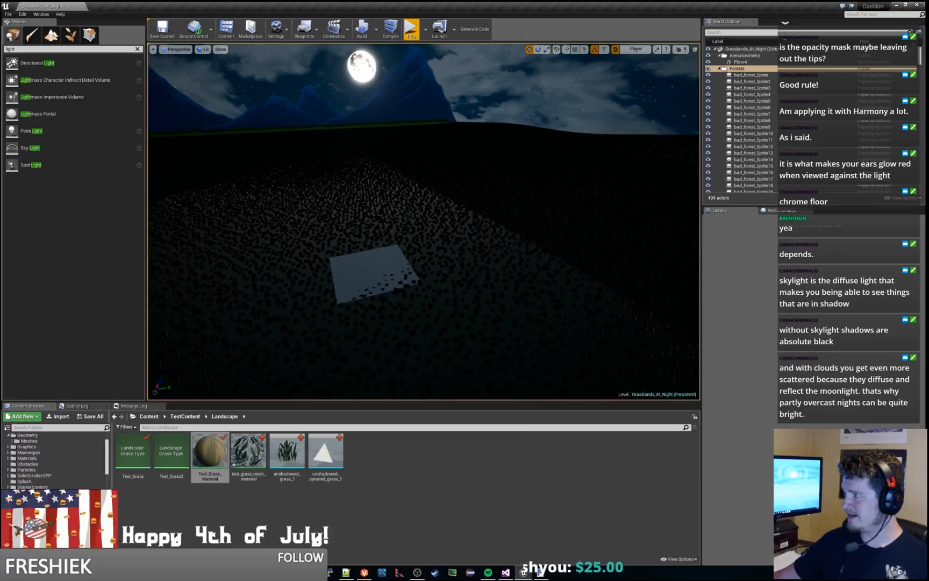
Step: Collapse the Forests folder and further increase the Intensity of TestSkyBox's SkyLight
left_click(734, 68)
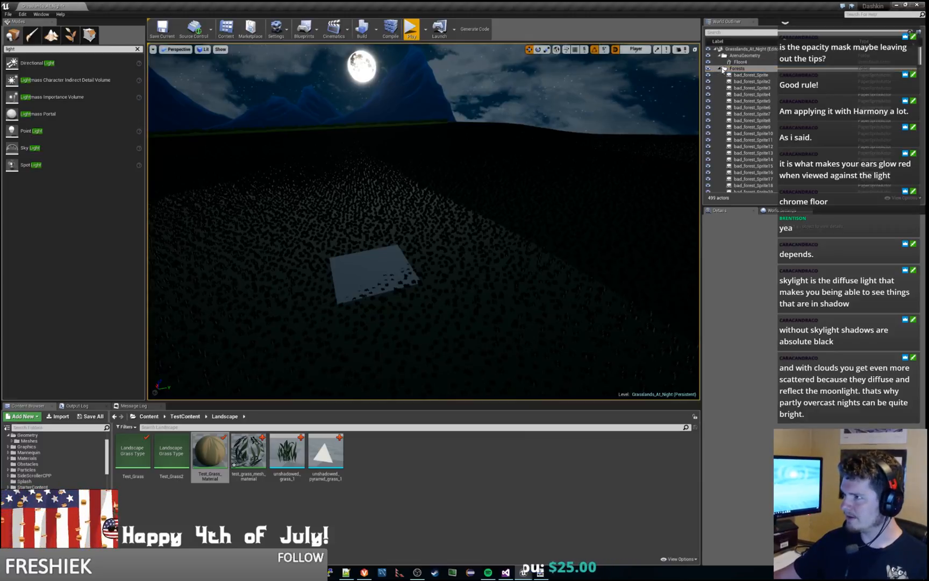
left_click(719, 68)
left_click(745, 153)
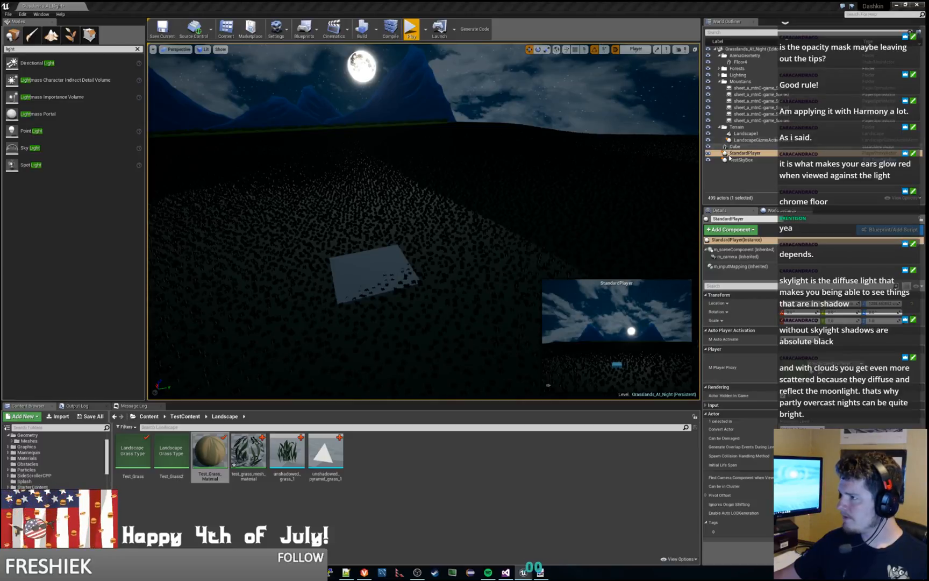
left_click(742, 160)
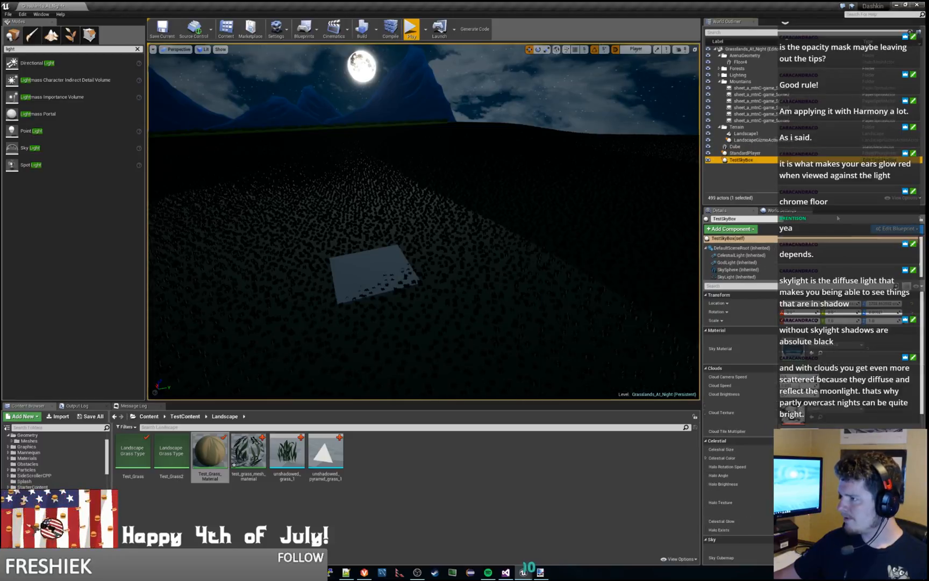
left_click(733, 276)
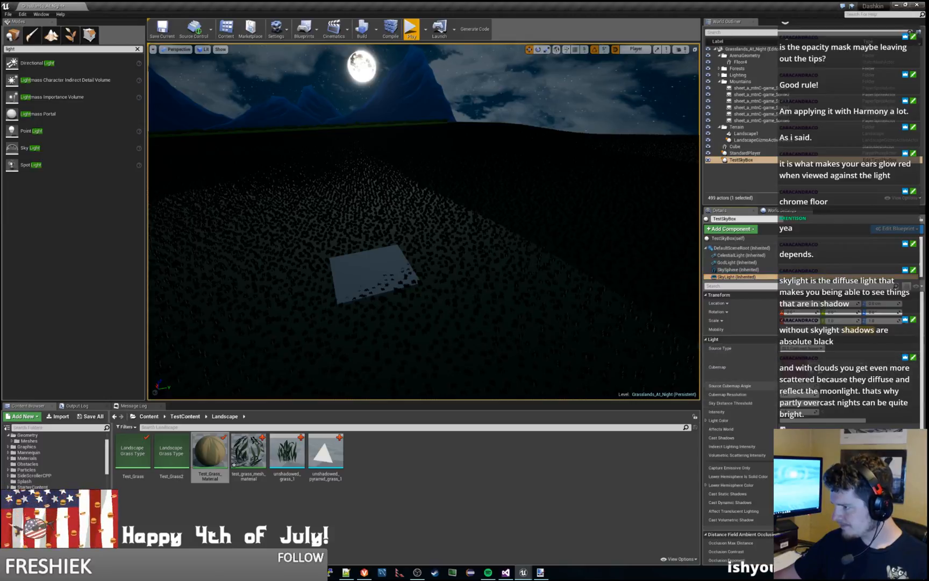
left_click_drag(800, 412, 812, 412)
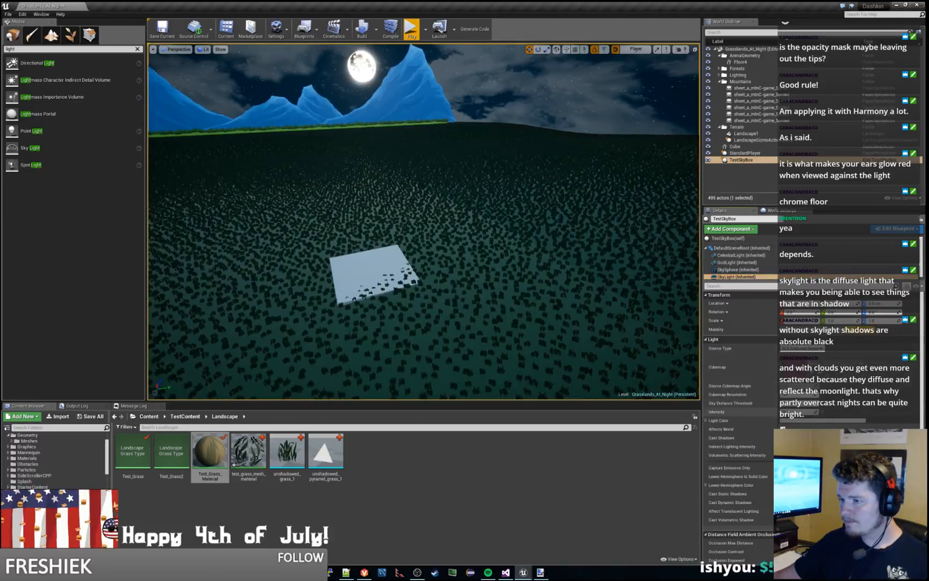
Step: View the brighter grassland from farther away and start a play session to check it in game
right_click_drag(473, 183, 424, 210)
key("s")
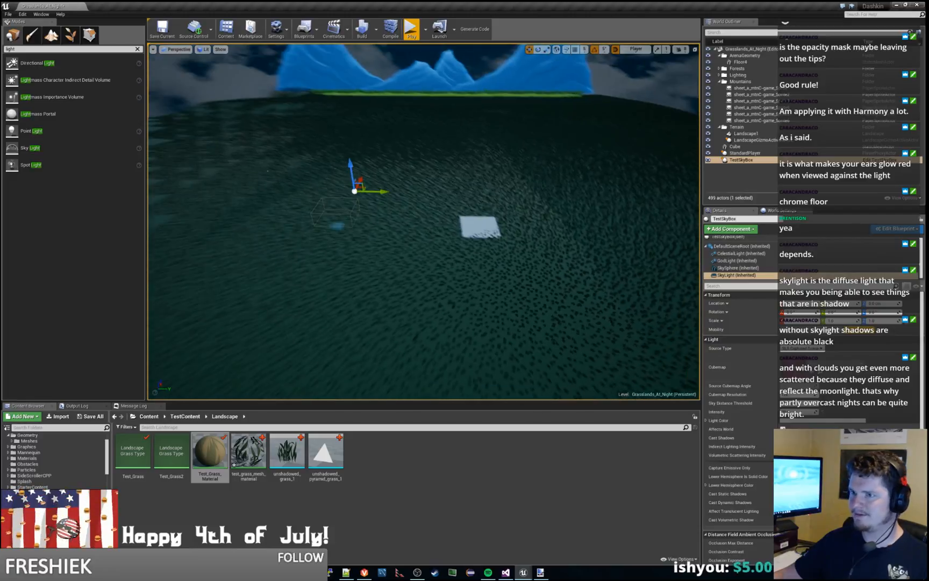
left_click(411, 30)
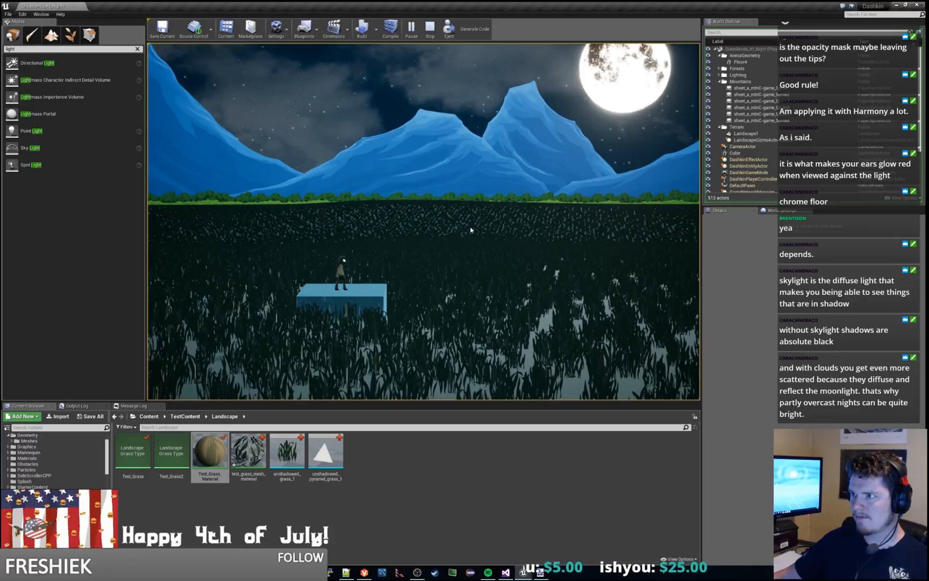
Step: Bring the test_grass_mesh_material editor window over the running level
mouse_move(254, 468)
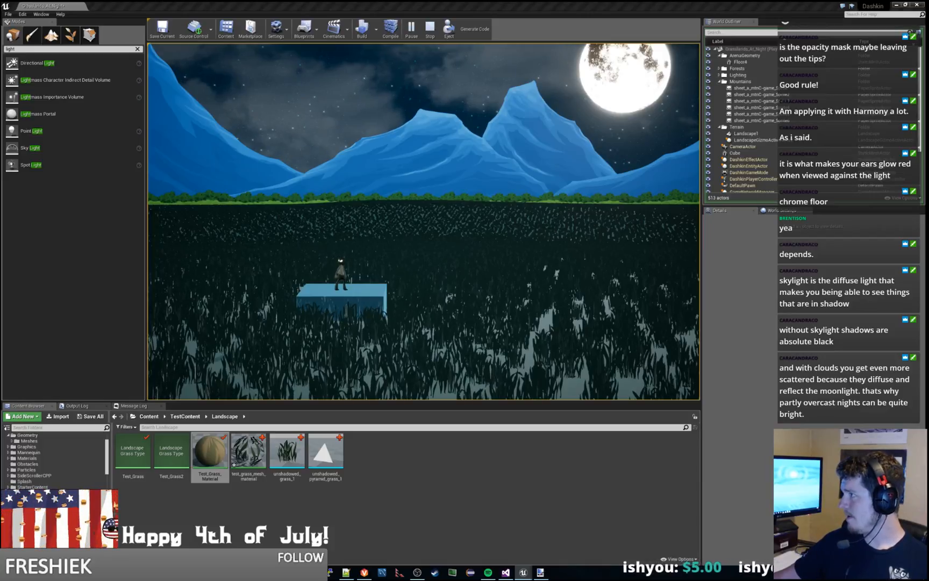
left_click_drag(928, 144, 520, 145)
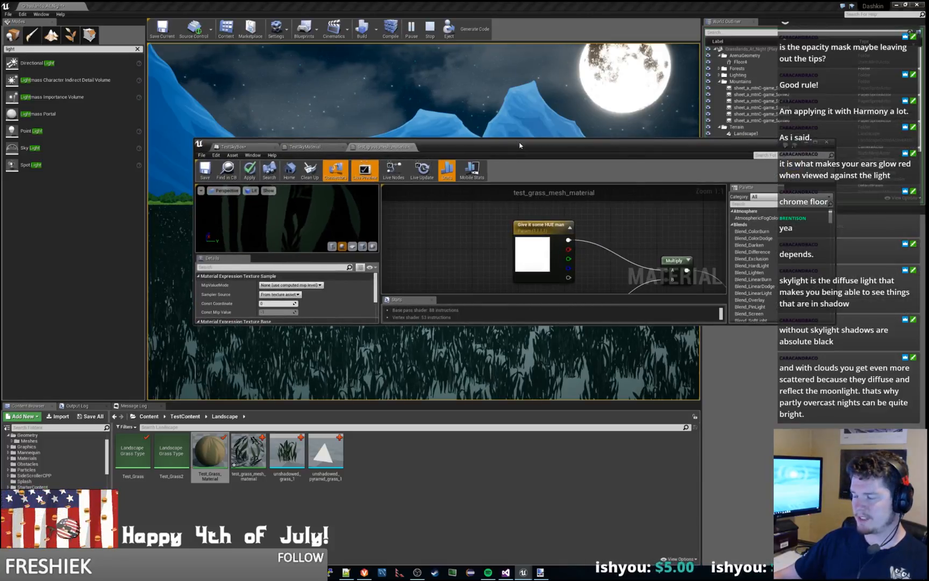
Step: Uncover the running level, return to test_grass_mesh_material and place an Add node beside its Texture Sample node
left_click_drag(520, 145, 928, 301)
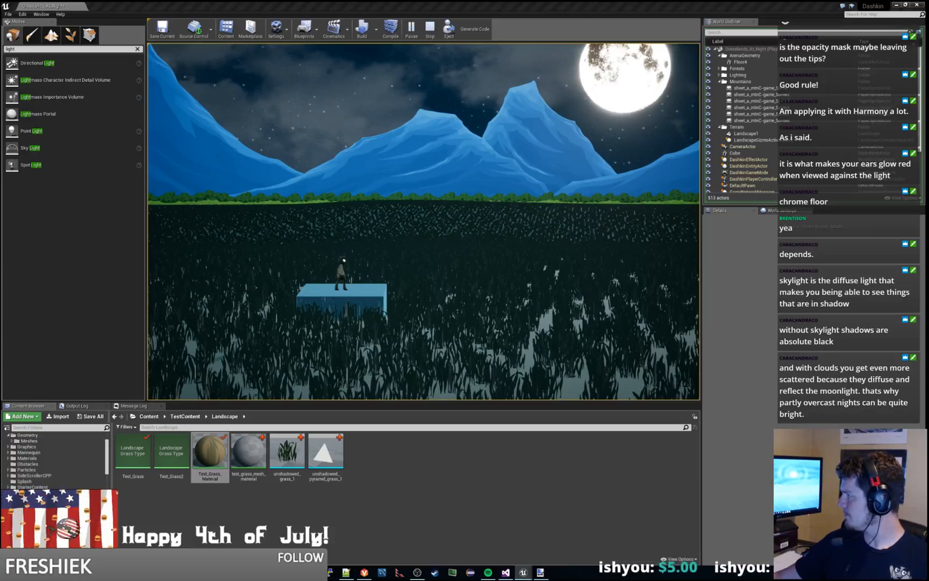
key("alt+Tab")
right_click(506, 211)
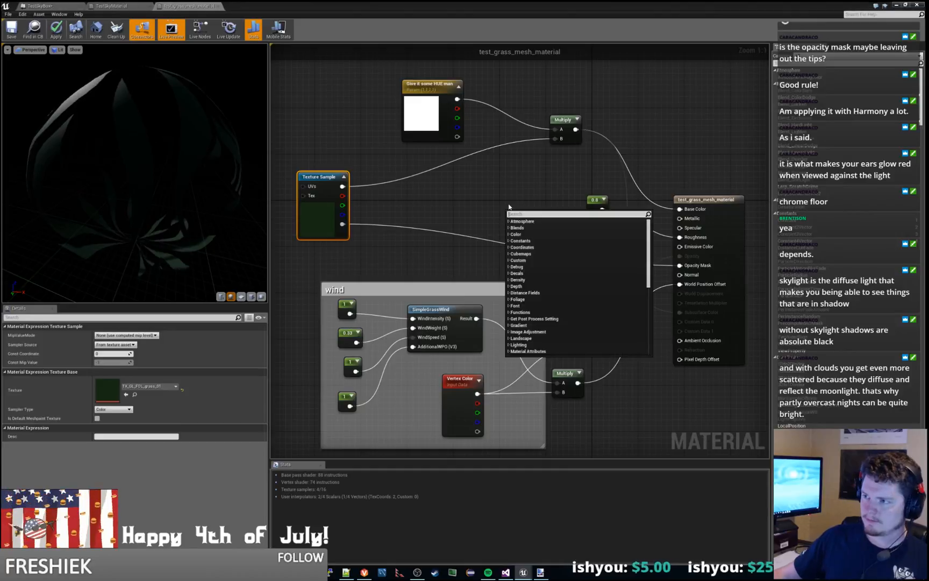
type("add")
key("Return")
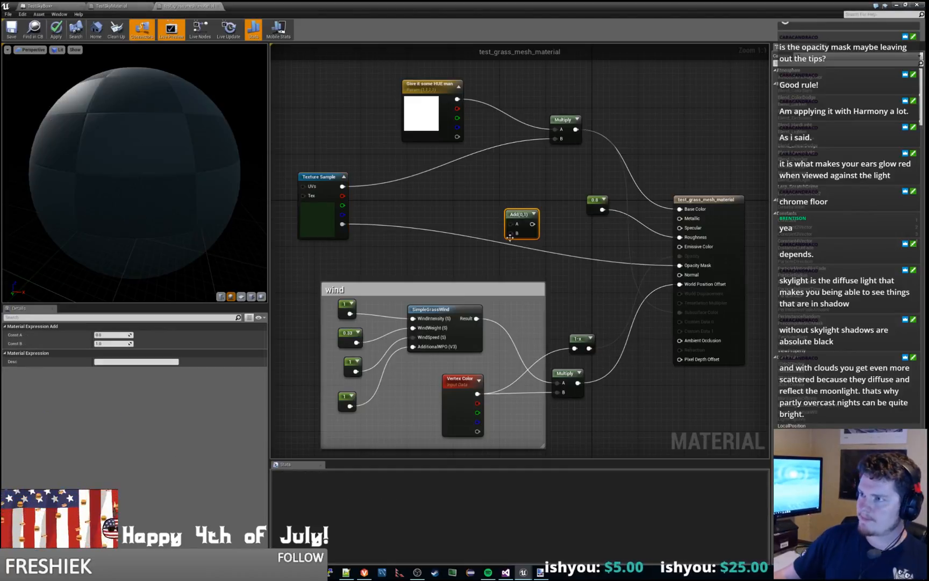
left_click_drag(518, 214, 420, 177)
Step: Check the "Give it some HUE man" parameter, try a Vertex Color node near the Add node, and delete it
left_click(443, 87)
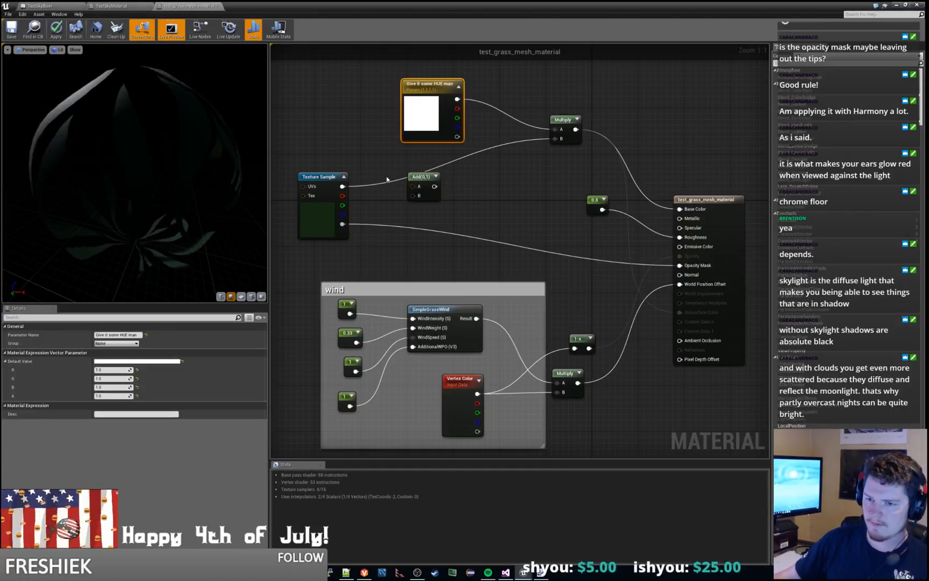
left_click(491, 220)
right_click(497, 216)
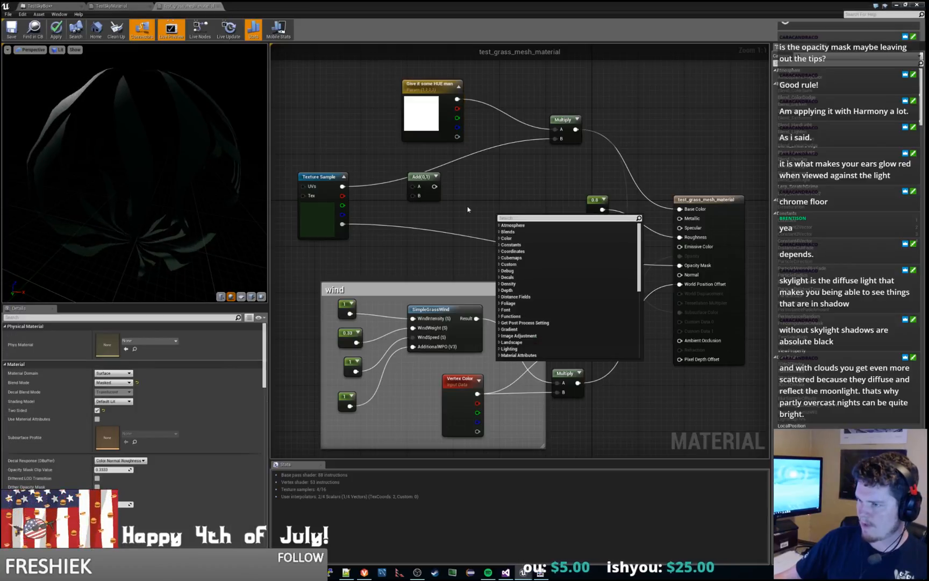
type("color")
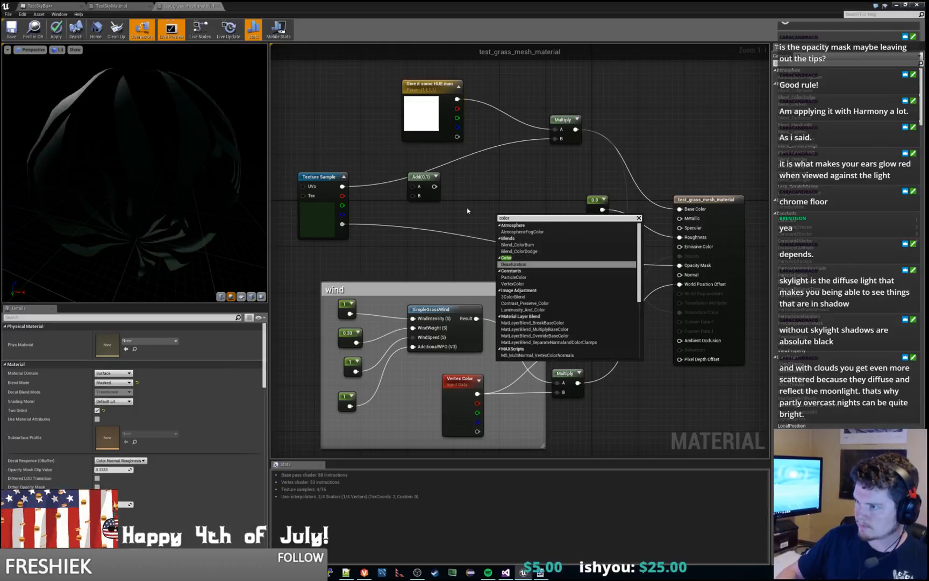
left_click(512, 284)
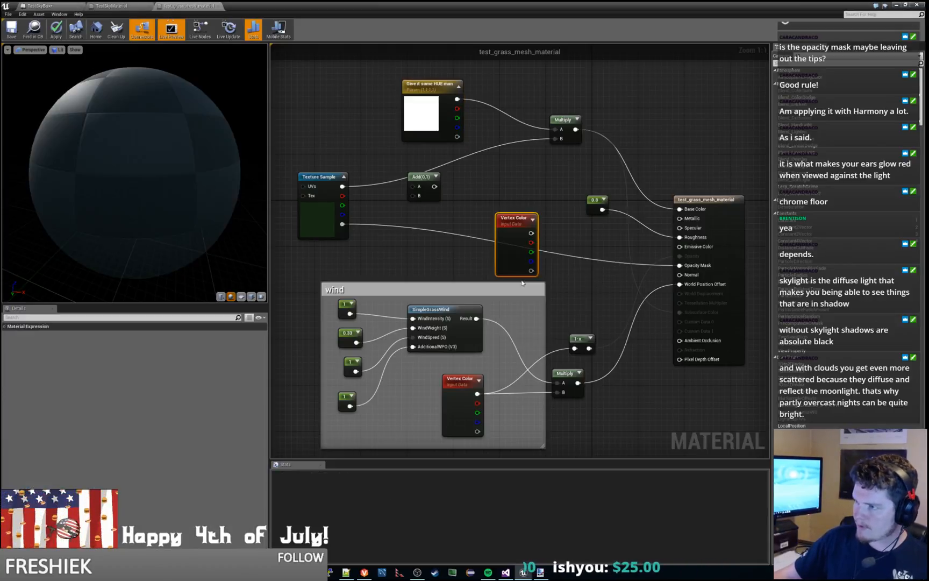
left_click_drag(504, 215, 510, 167)
key("Delete")
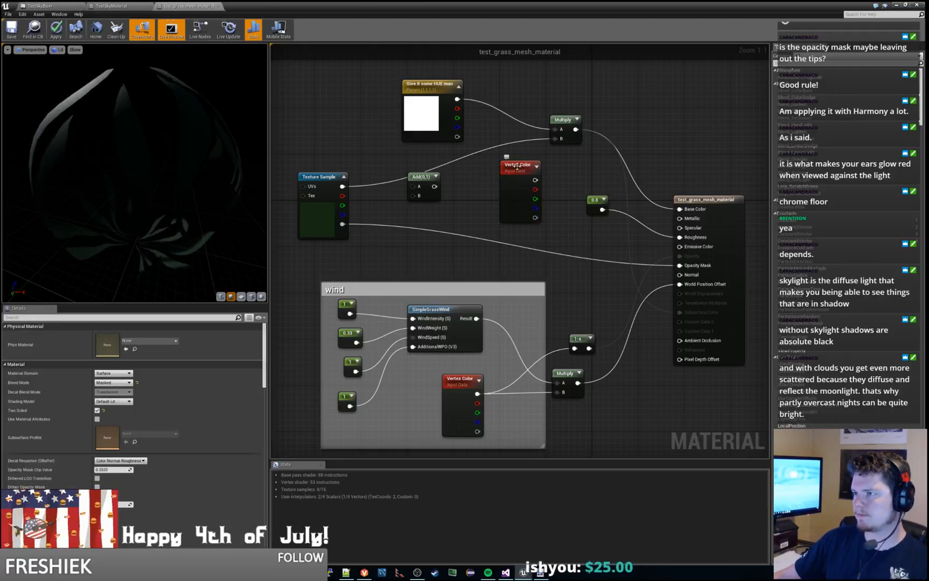
Step: Examine the color nodes in TestSkyMaterial, inspecting the CelestialColor parameter and the blue 0,0,1 Constant 3 Vector
left_click(137, 6)
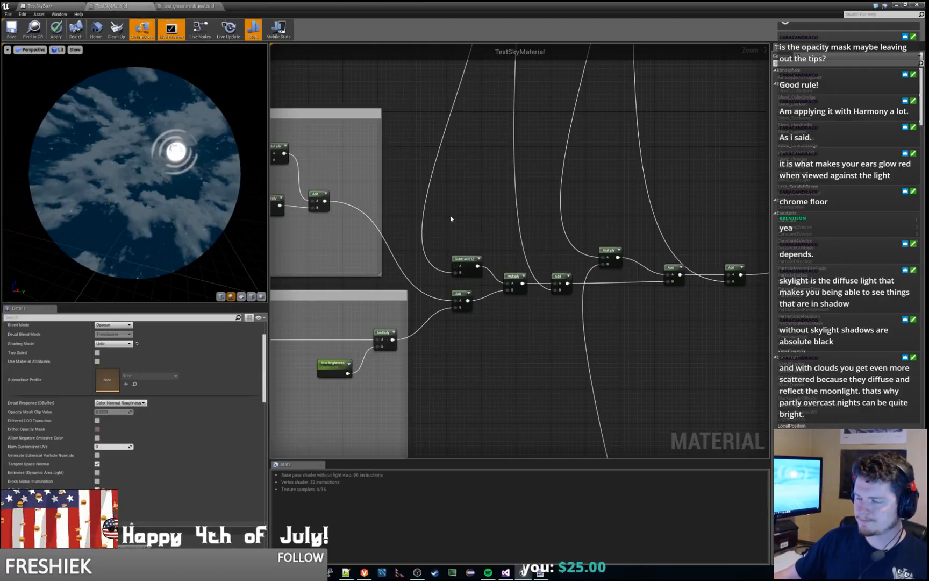
scroll(452, 217, "down", 5)
right_click_drag(452, 217, 551, 185)
right_click_drag(581, 391, 537, 320)
scroll(537, 320, "up", 5)
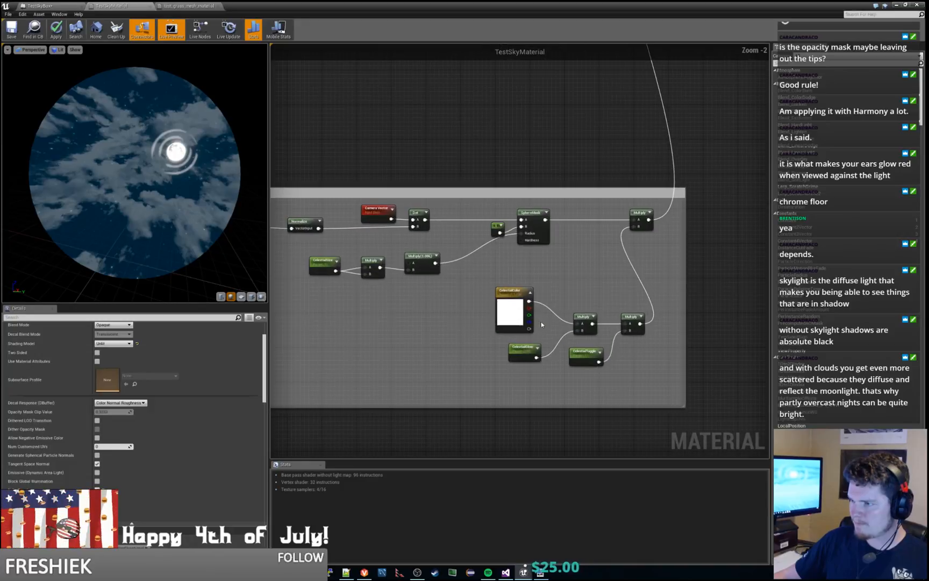
left_click(514, 295)
right_click_drag(371, 313, 547, 399)
scroll(454, 324, "down", 1)
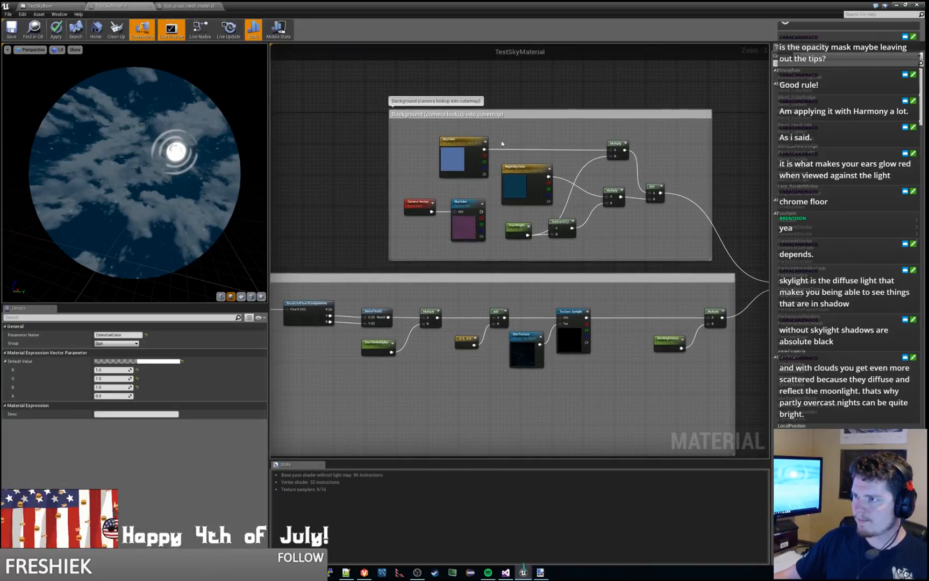
right_click_drag(557, 127, 522, 368)
left_click(298, 164)
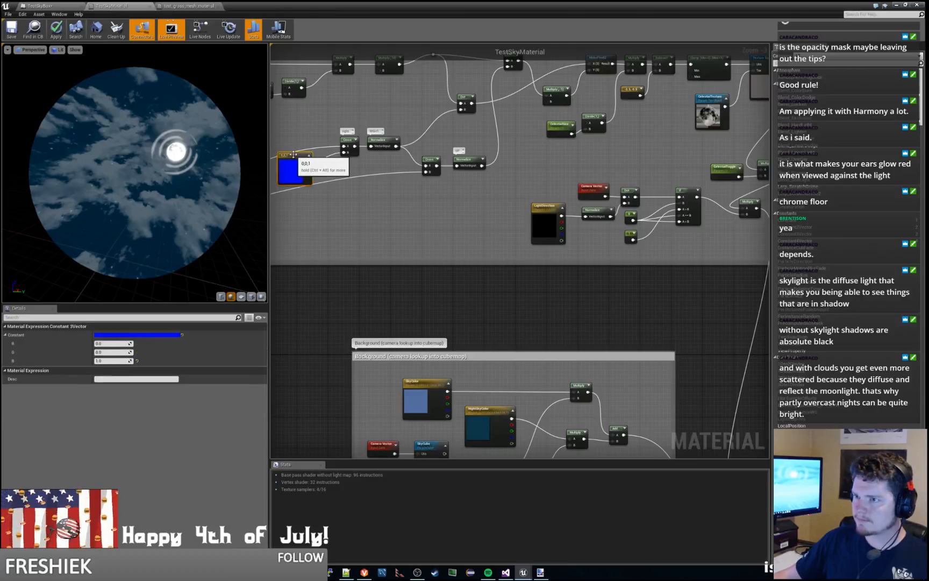